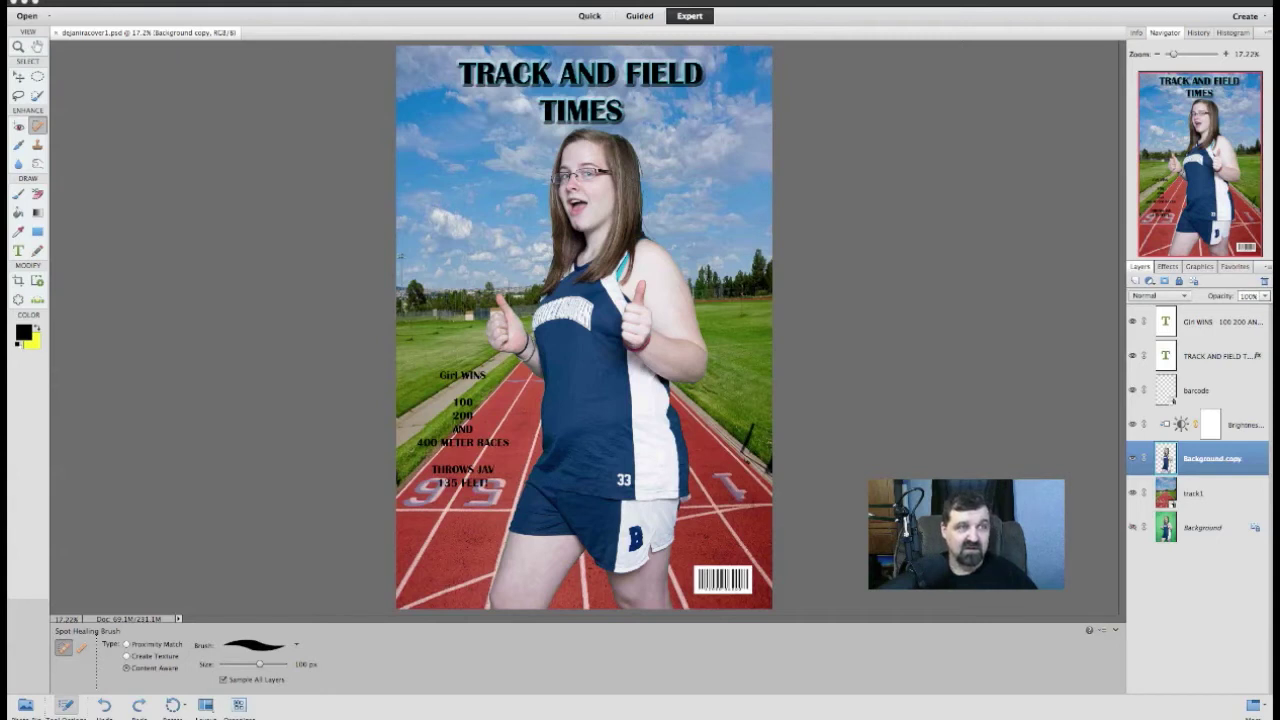
{"action": "left_click", "coordinate": [120, 2]}
{"action": "left_click", "coordinate": [139, 11]}
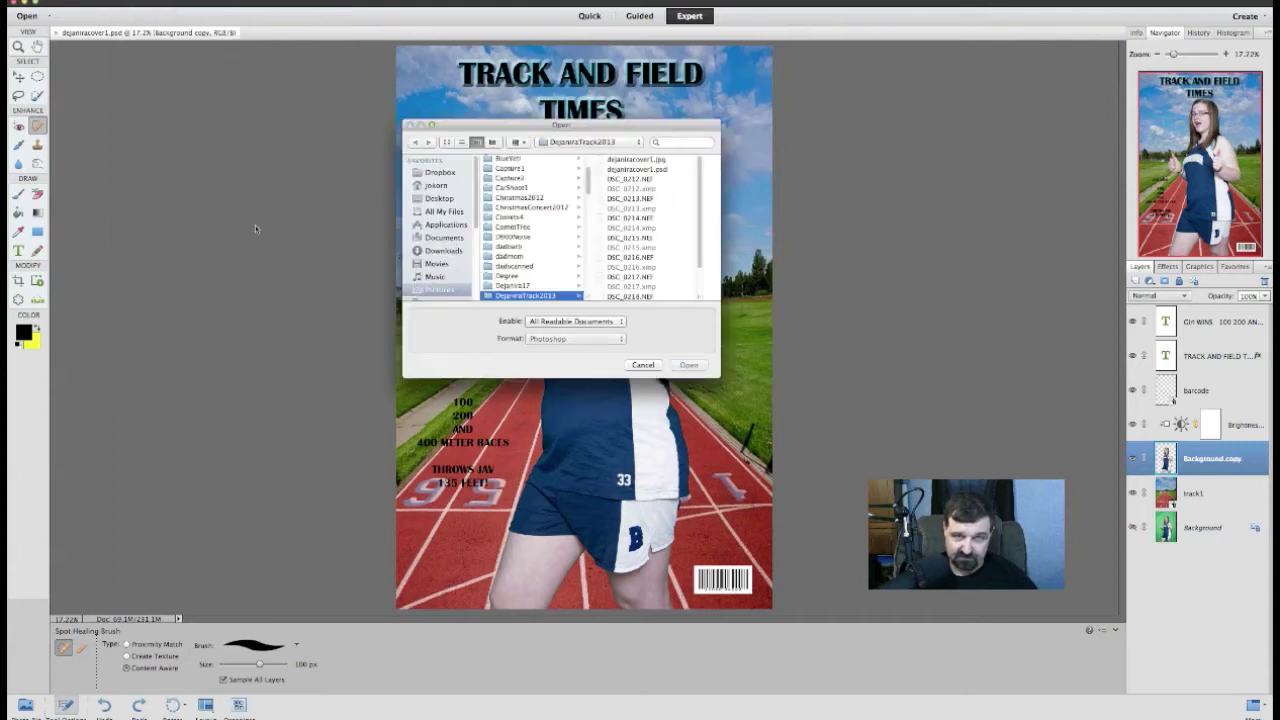
{"action": "left_click", "coordinate": [643, 365]}
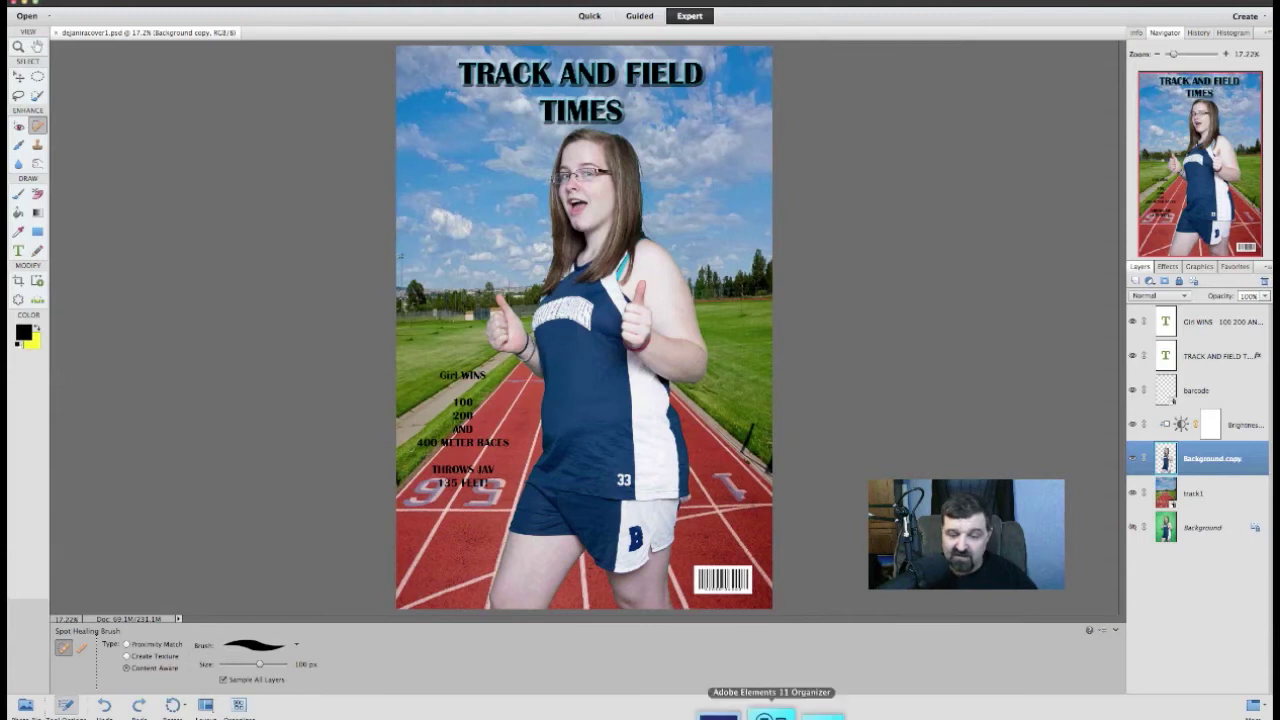
Step: Switch to the Elements 11 Organizer and send the green-screen photo DSC_0219.NEF to the Photoshop Elements Editor
{"action": "left_click", "coordinate": [772, 710]}
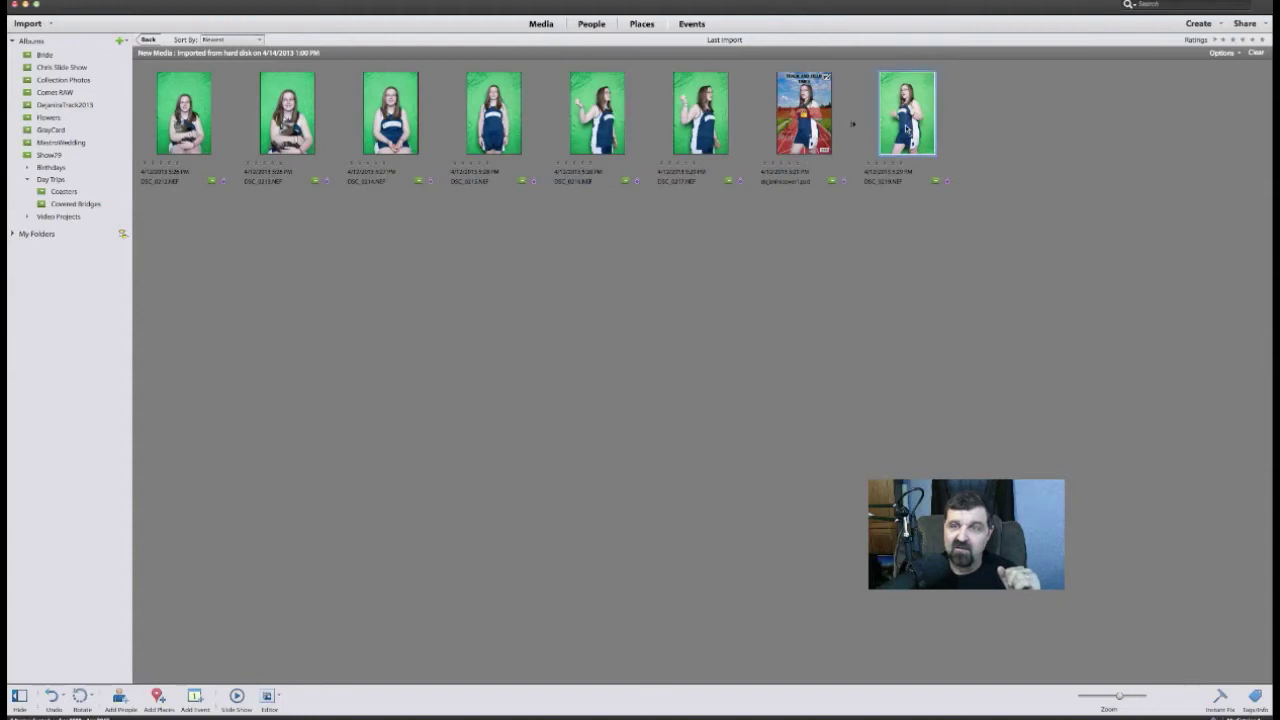
{"action": "right_click", "coordinate": [906, 127]}
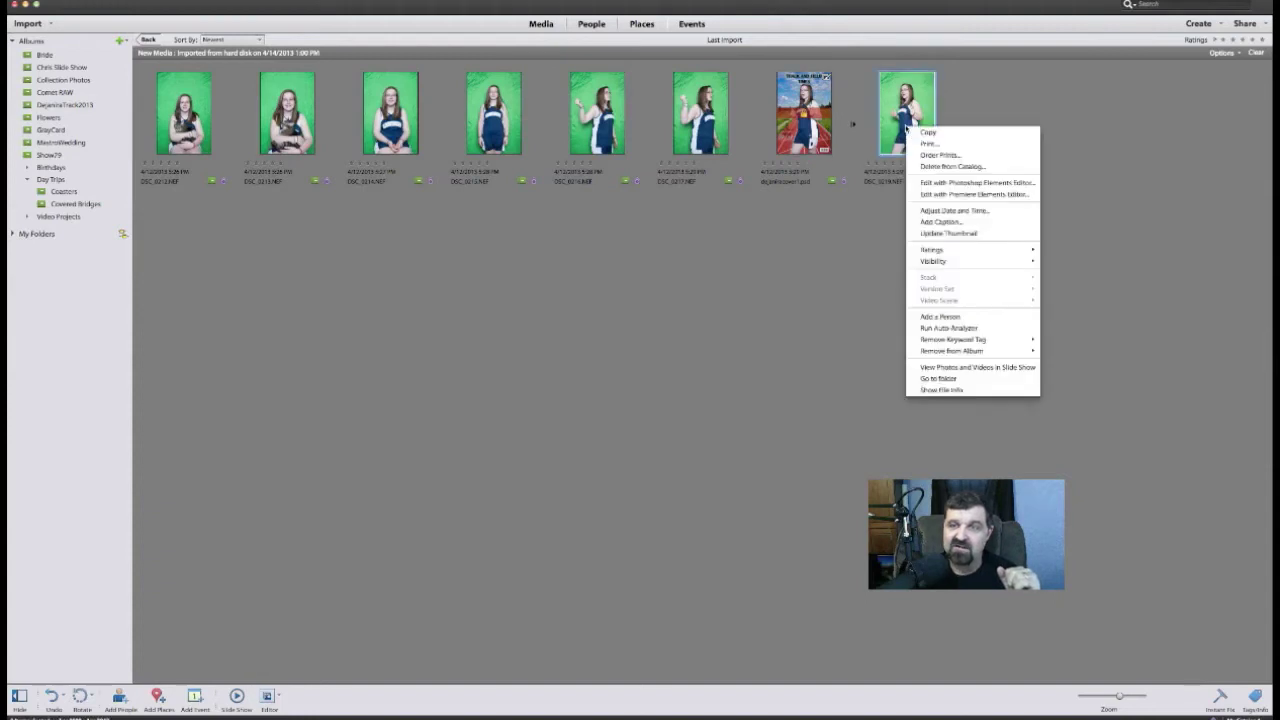
{"action": "left_click", "coordinate": [928, 183]}
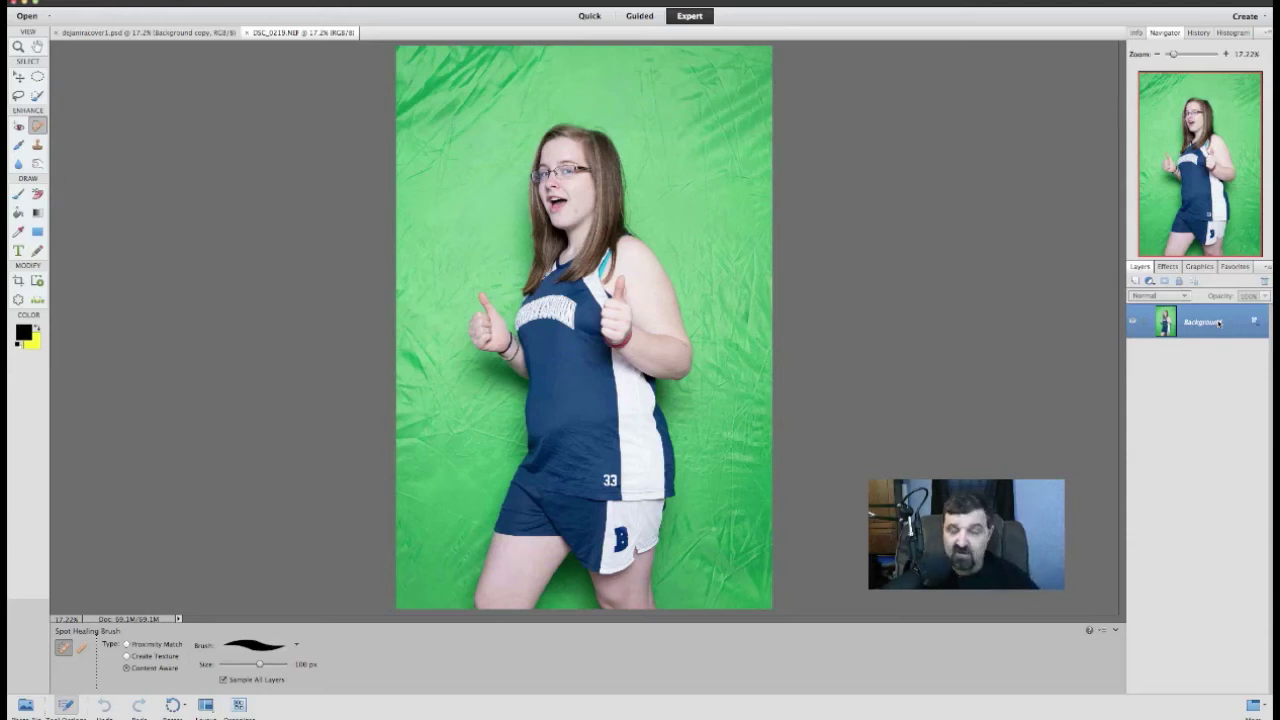
Step: Duplicate the Background layer and hide the original
{"action": "key", "text": "ctrl+j"}
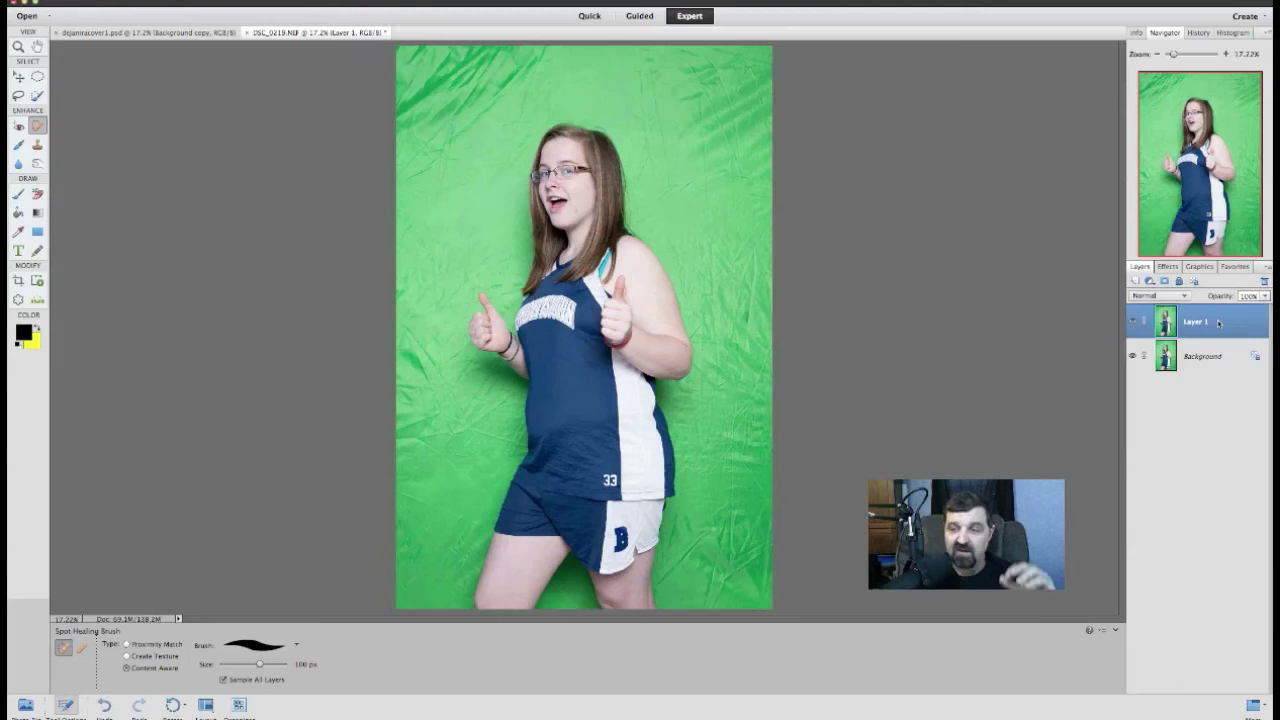
{"action": "left_click", "coordinate": [1133, 356]}
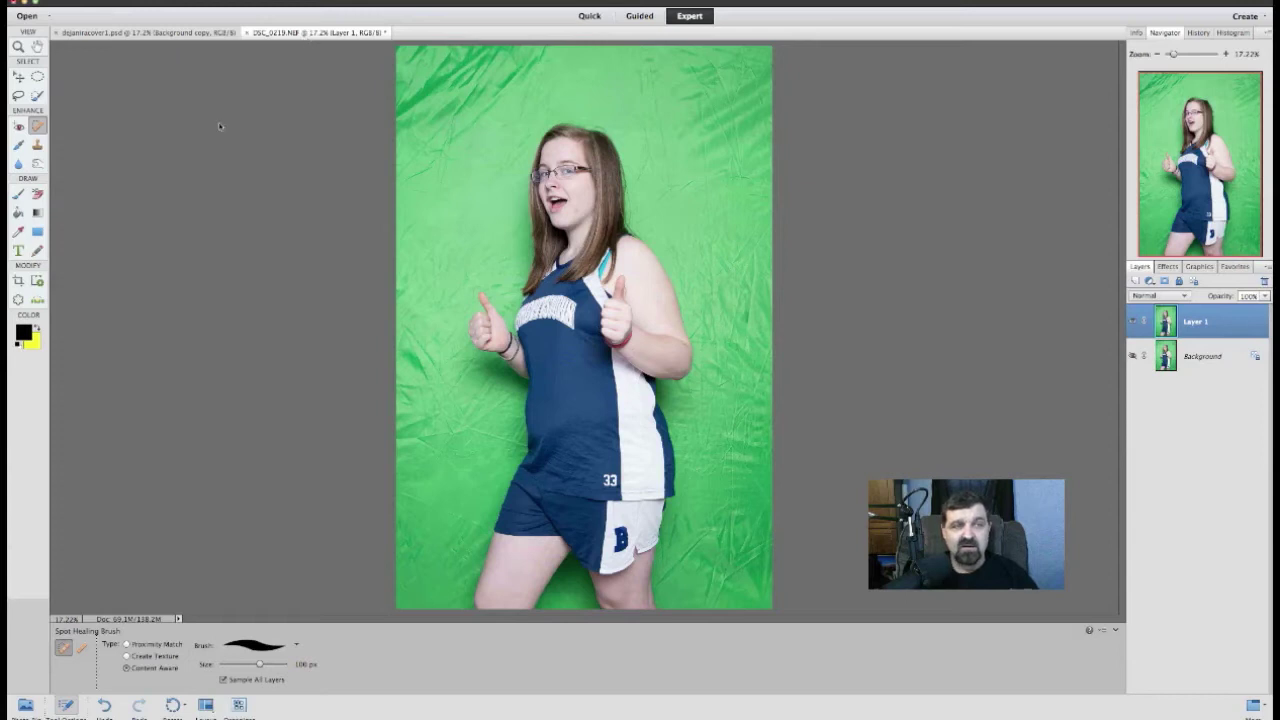
Step: Remove the green backdrop from Layer 1 with the Green Screen Wizard 3 Layer System filter, with Output Transparency Information enabled and Use Blue Logic off
{"action": "left_click", "coordinate": [304, 1]}
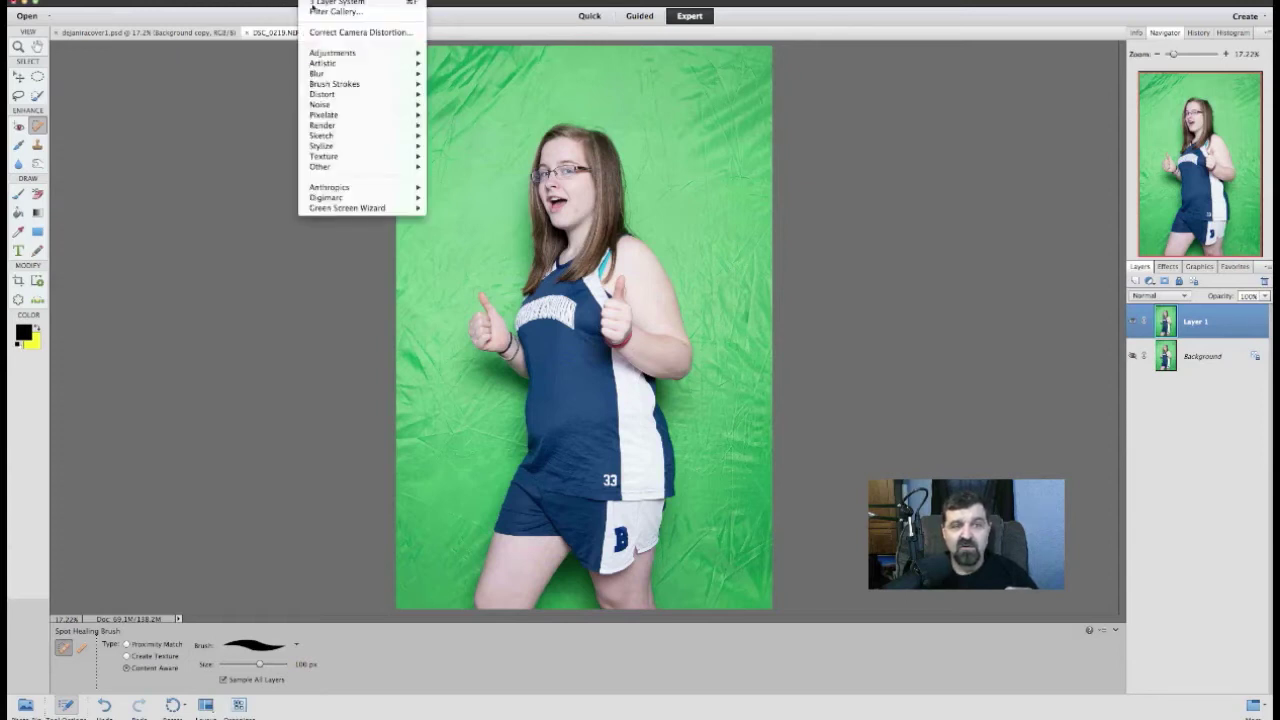
{"action": "mouse_move", "coordinate": [328, 212]}
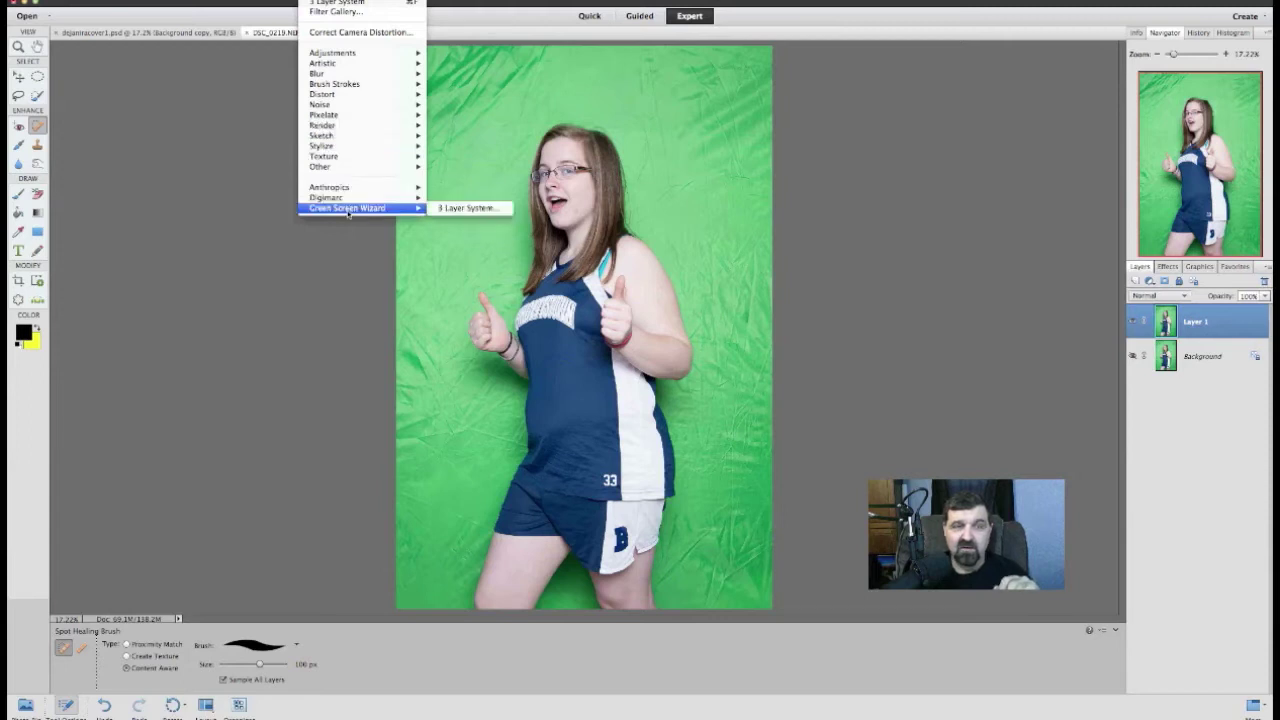
{"action": "left_click", "coordinate": [470, 208]}
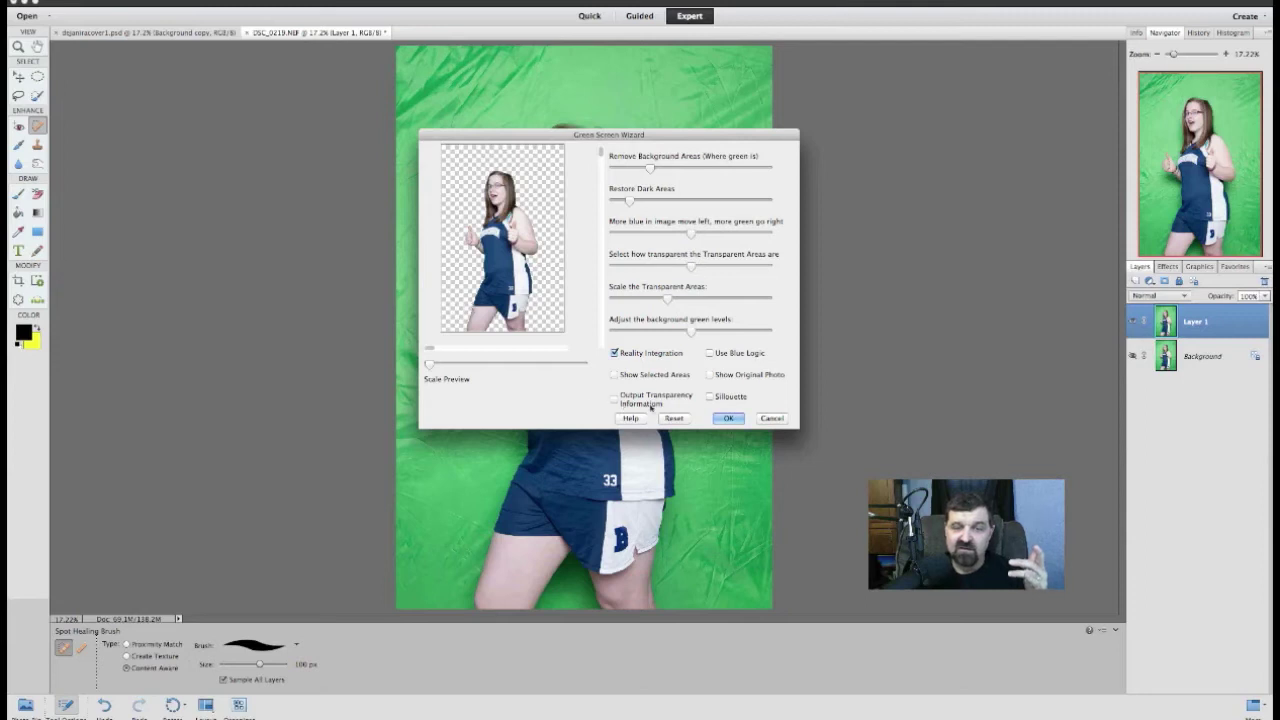
{"action": "left_click", "coordinate": [615, 399]}
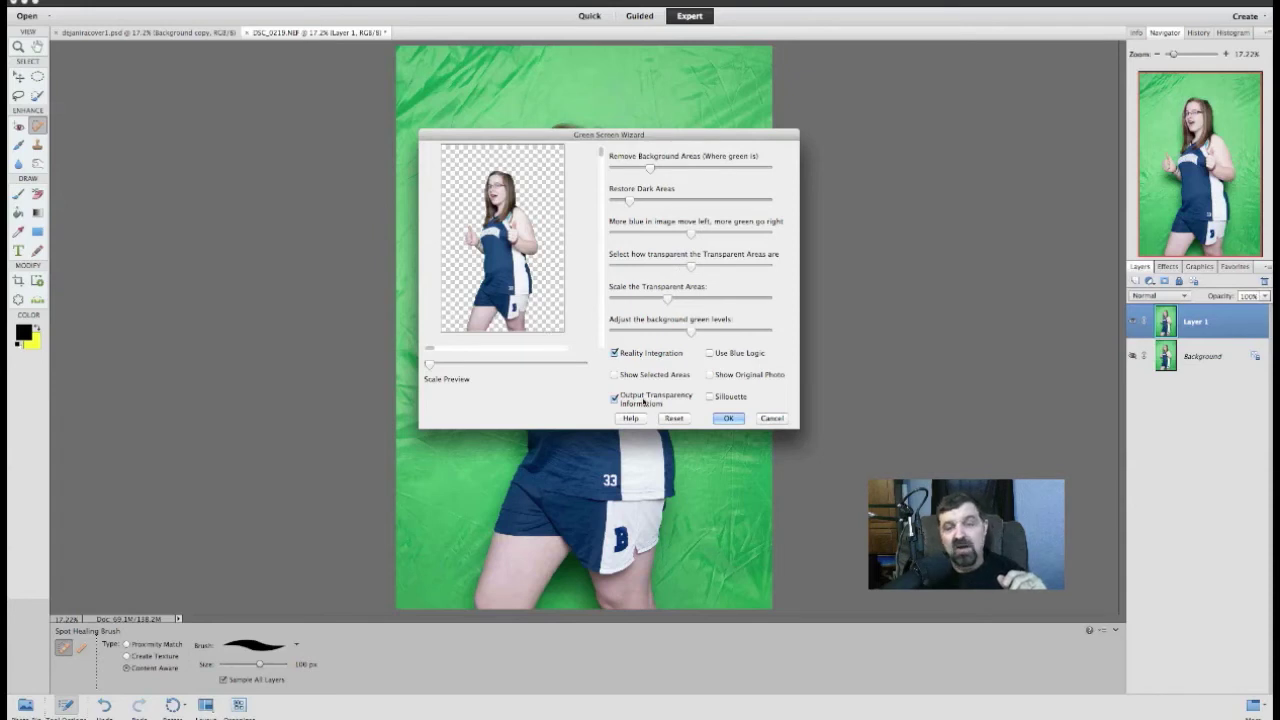
{"action": "left_click", "coordinate": [710, 354]}
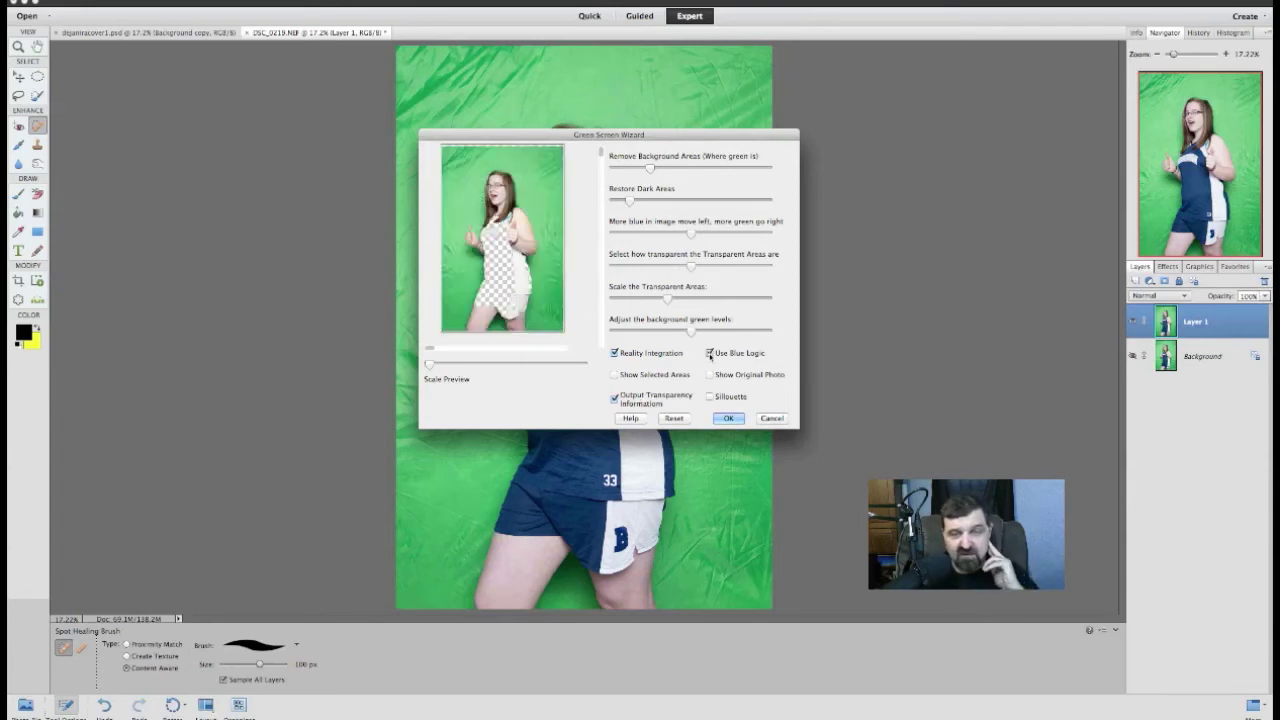
{"action": "left_click", "coordinate": [710, 354]}
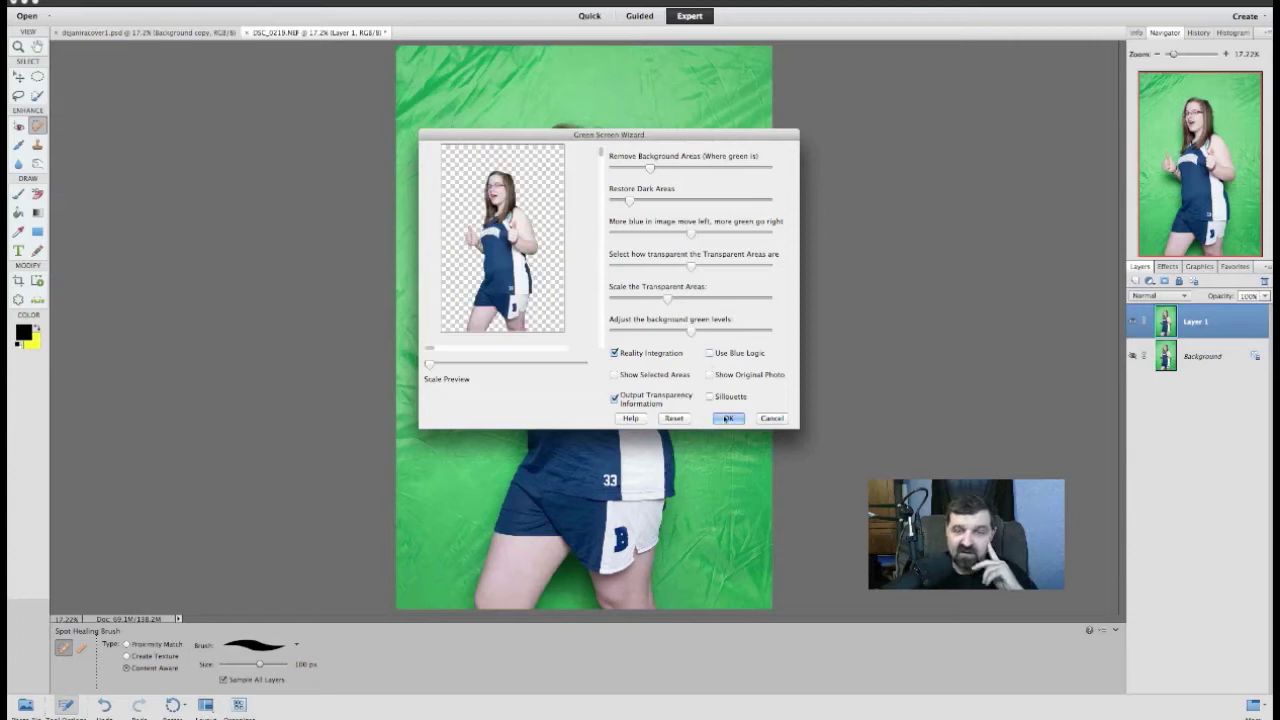
{"action": "left_click", "coordinate": [724, 419]}
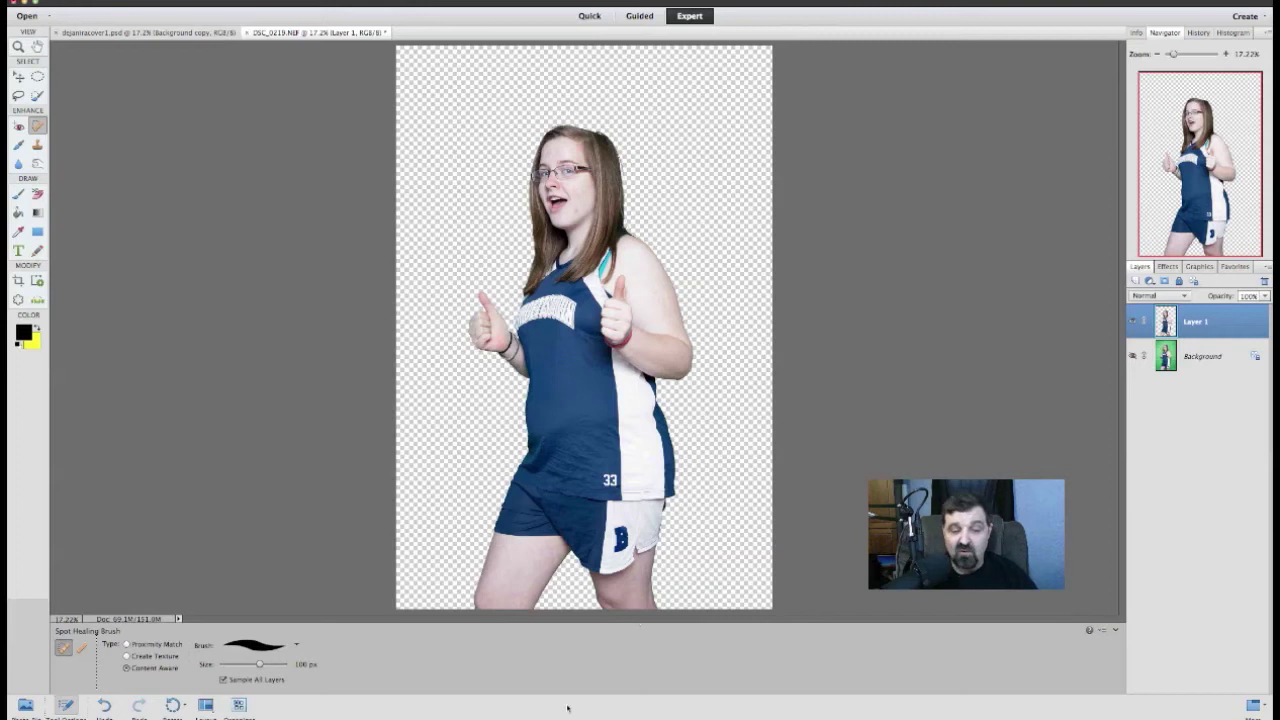
Step: Switch to the web browser, find the Riley County Middle School Track picture in the "track" image results, and view its original image
{"action": "left_click", "coordinate": [479, 712]}
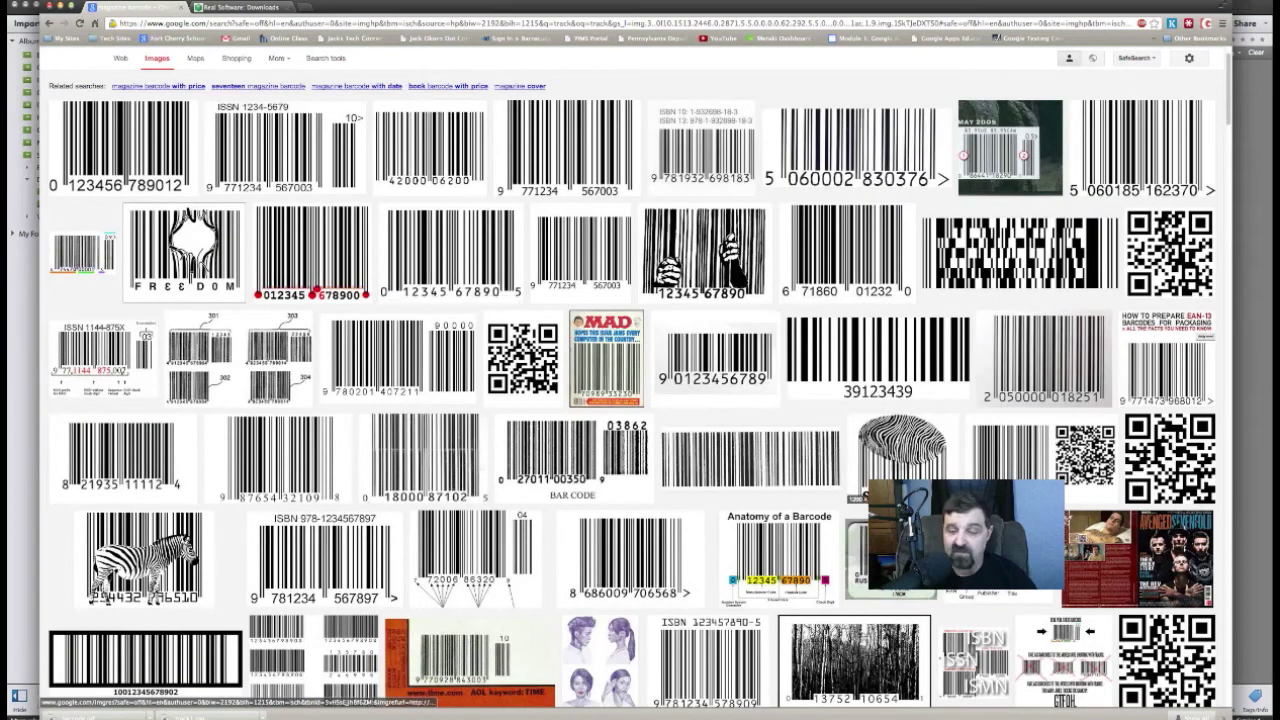
{"action": "scroll", "coordinate": [450, 250], "scroll_direction": "down", "scroll_amount": 1}
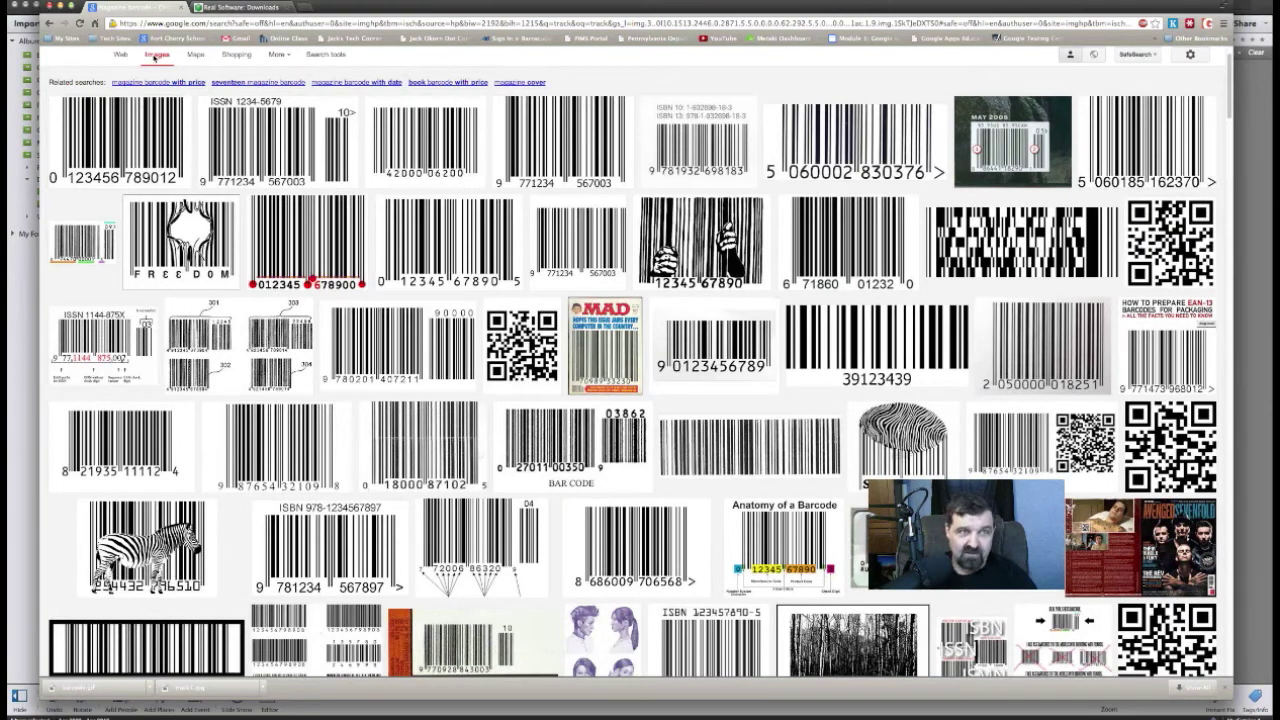
{"action": "left_click", "coordinate": [49, 22]}
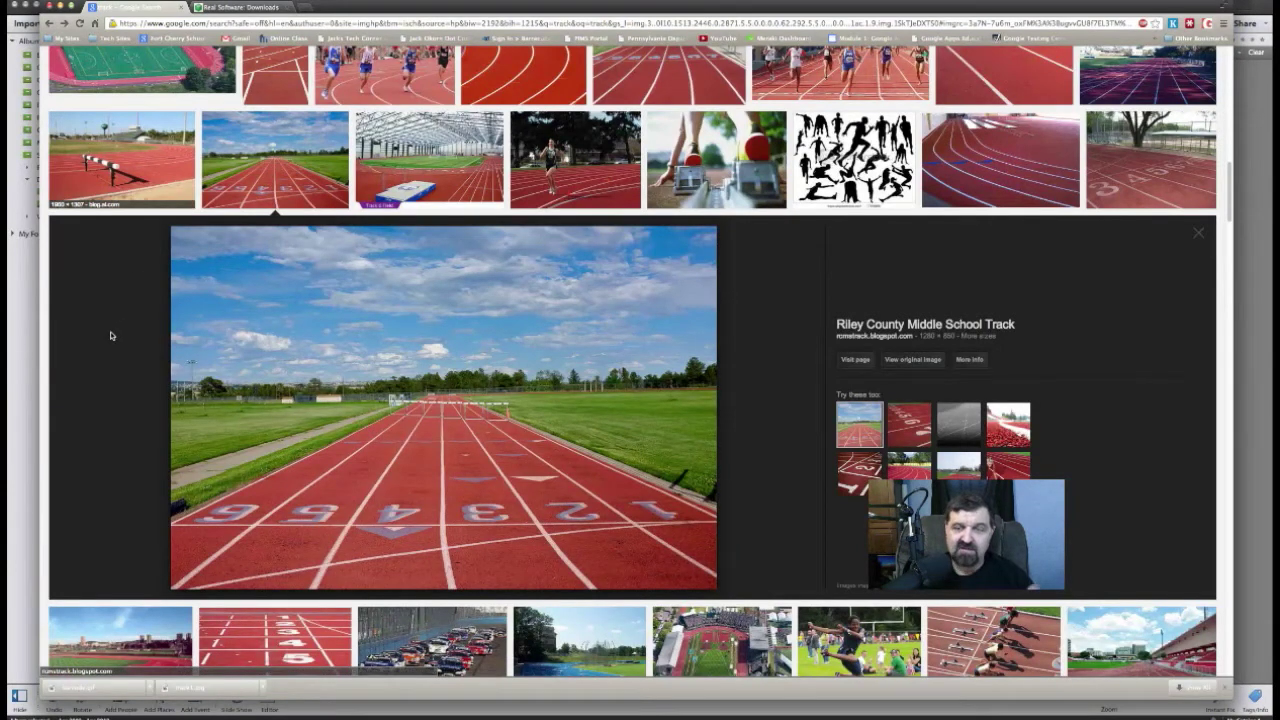
{"action": "scroll", "coordinate": [110, 336], "scroll_direction": "up", "scroll_amount": 10}
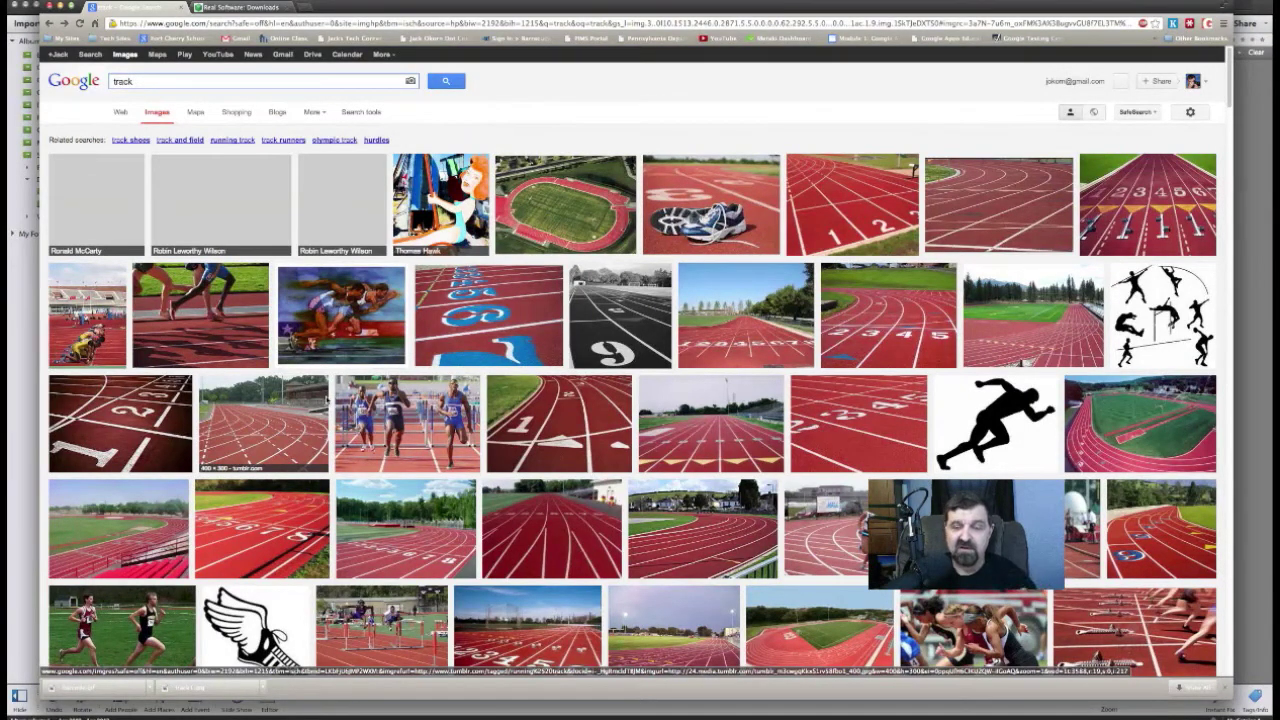
{"action": "scroll", "coordinate": [633, 360], "scroll_direction": "down", "scroll_amount": 10}
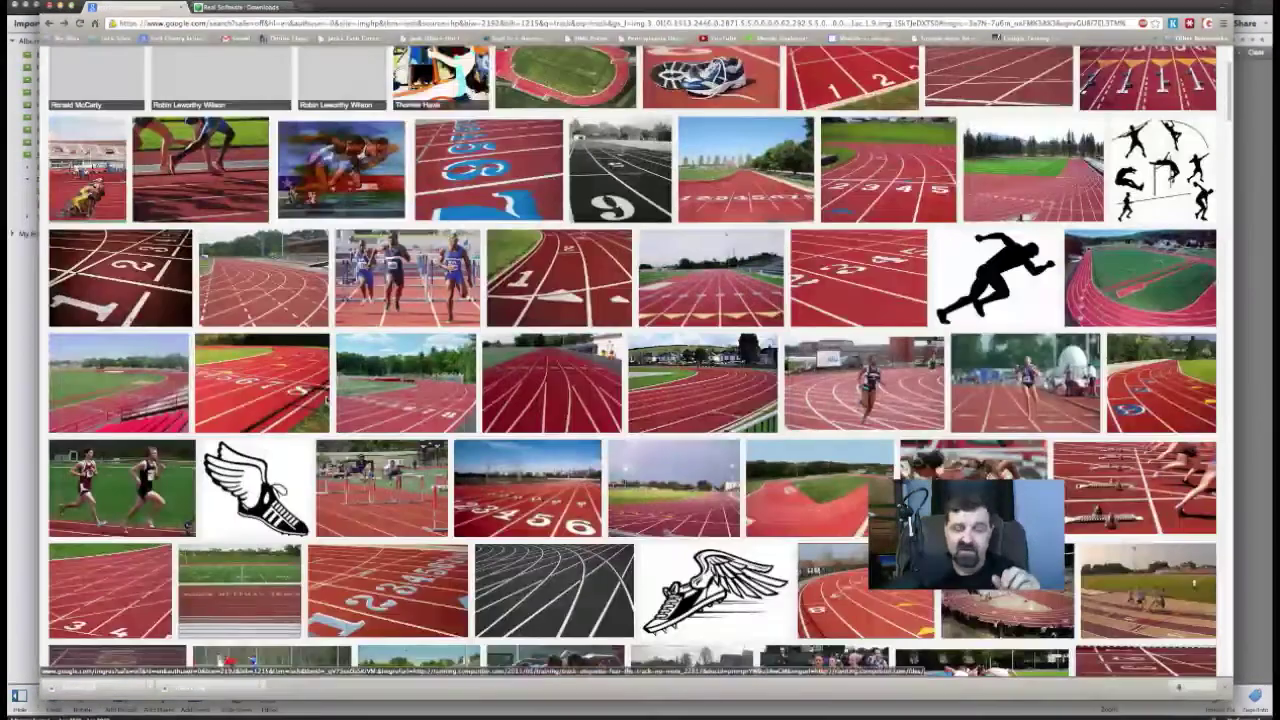
{"action": "scroll", "coordinate": [633, 360], "scroll_direction": "down", "scroll_amount": 3}
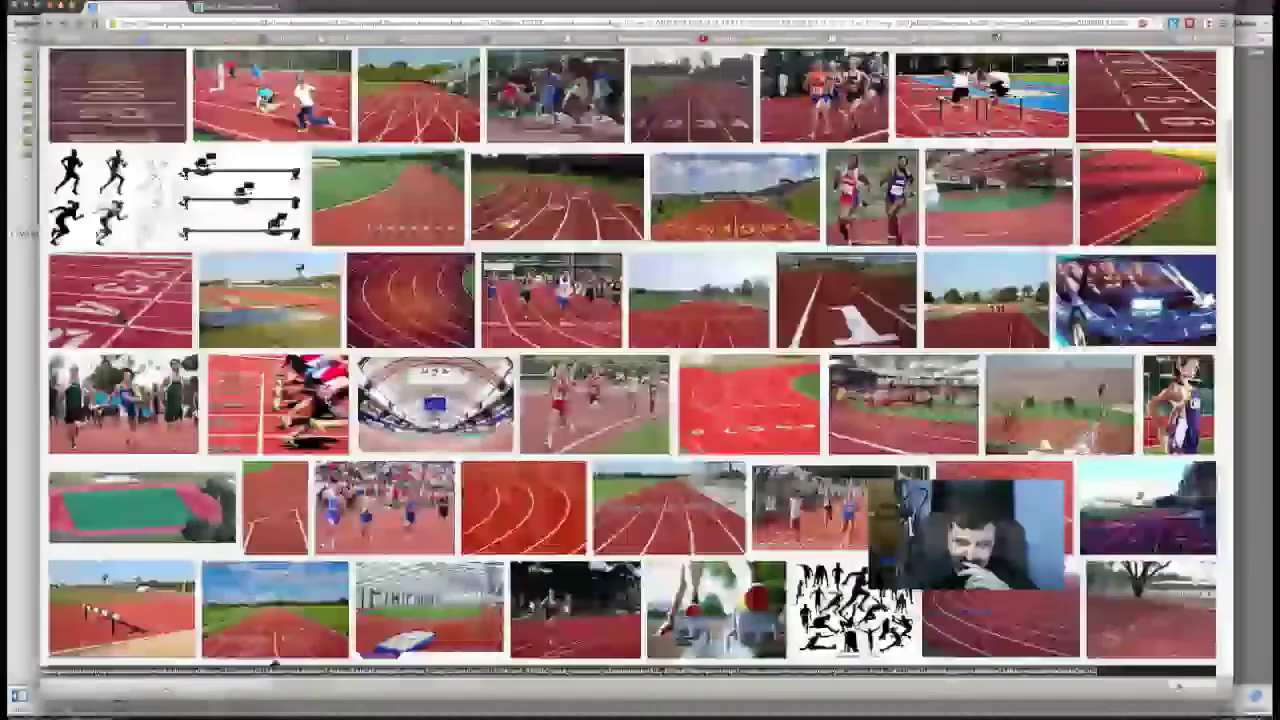
{"action": "left_click", "coordinate": [275, 610]}
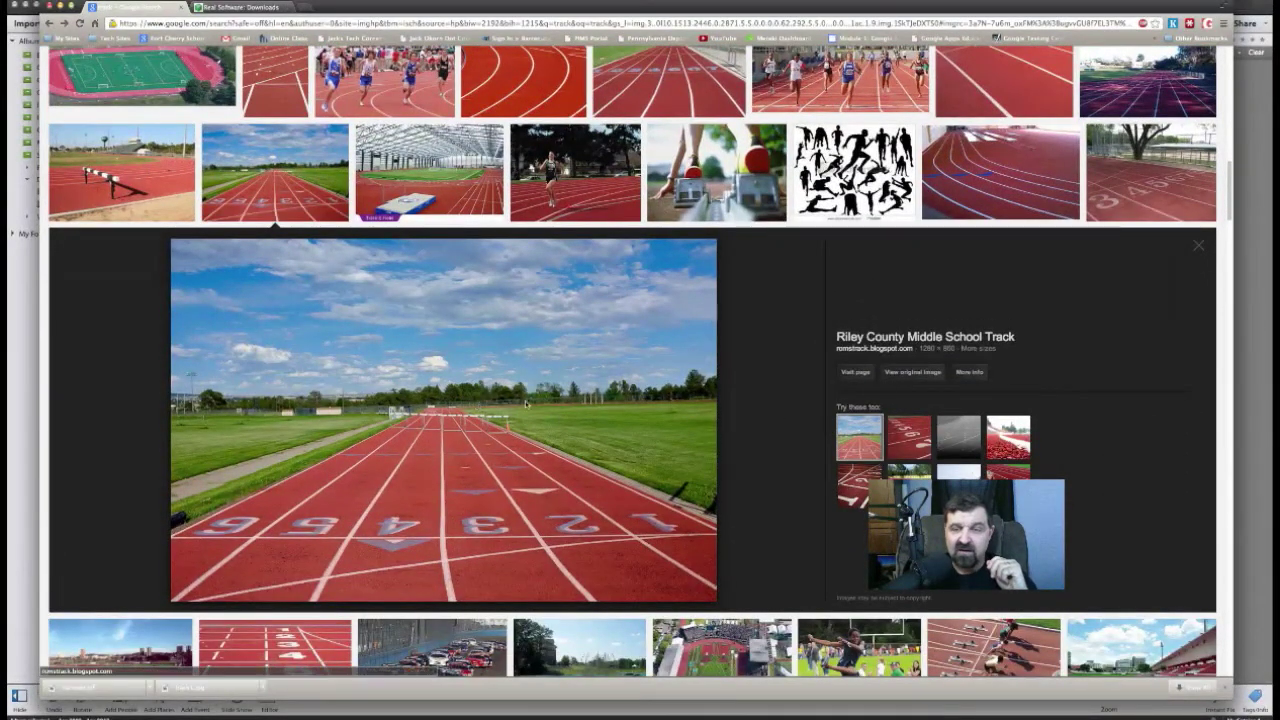
{"action": "left_click", "coordinate": [929, 372]}
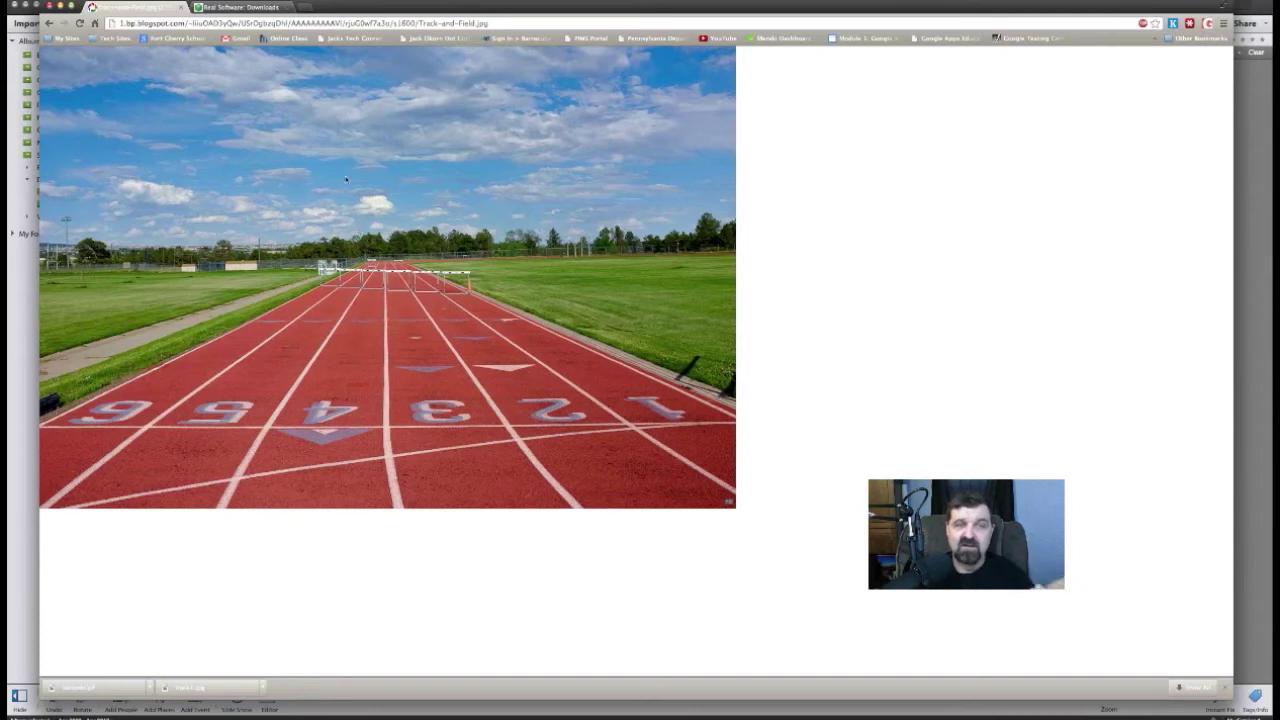
Step: Save the full-size track image as track2 in the Backgrounds folder
{"action": "right_click", "coordinate": [345, 176]}
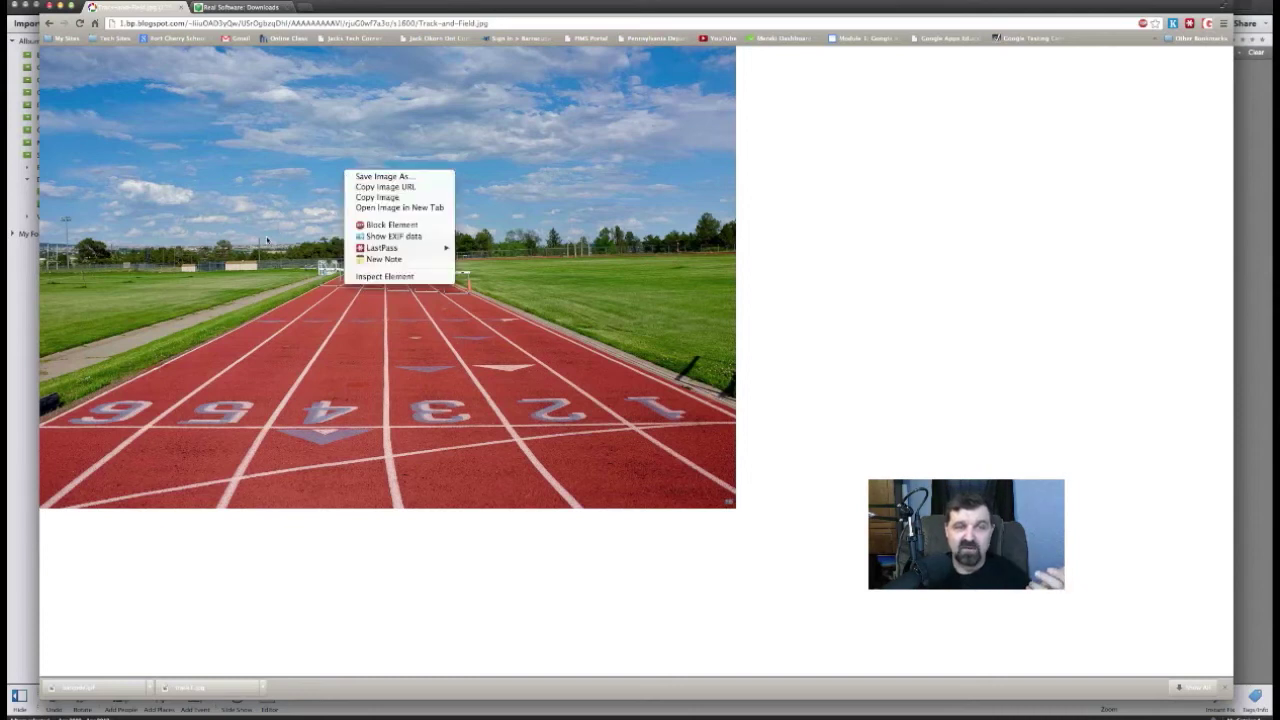
{"action": "left_click", "coordinate": [398, 177]}
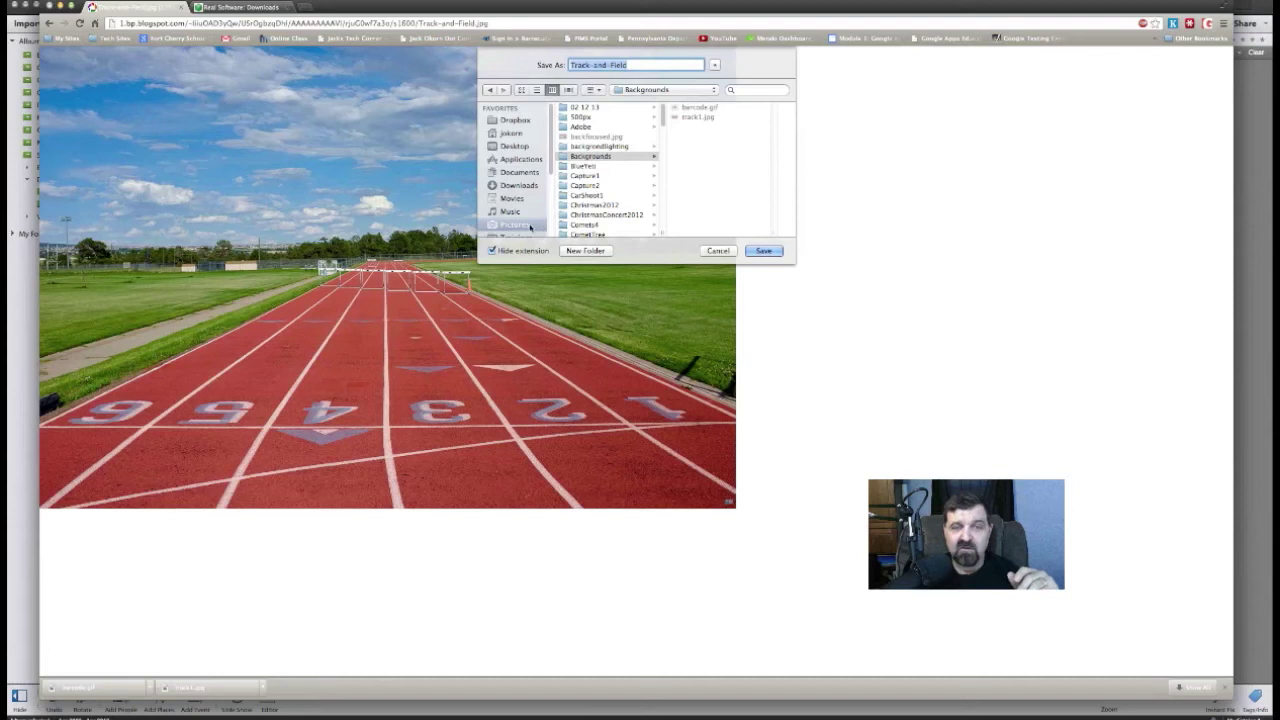
{"action": "left_click", "coordinate": [598, 157]}
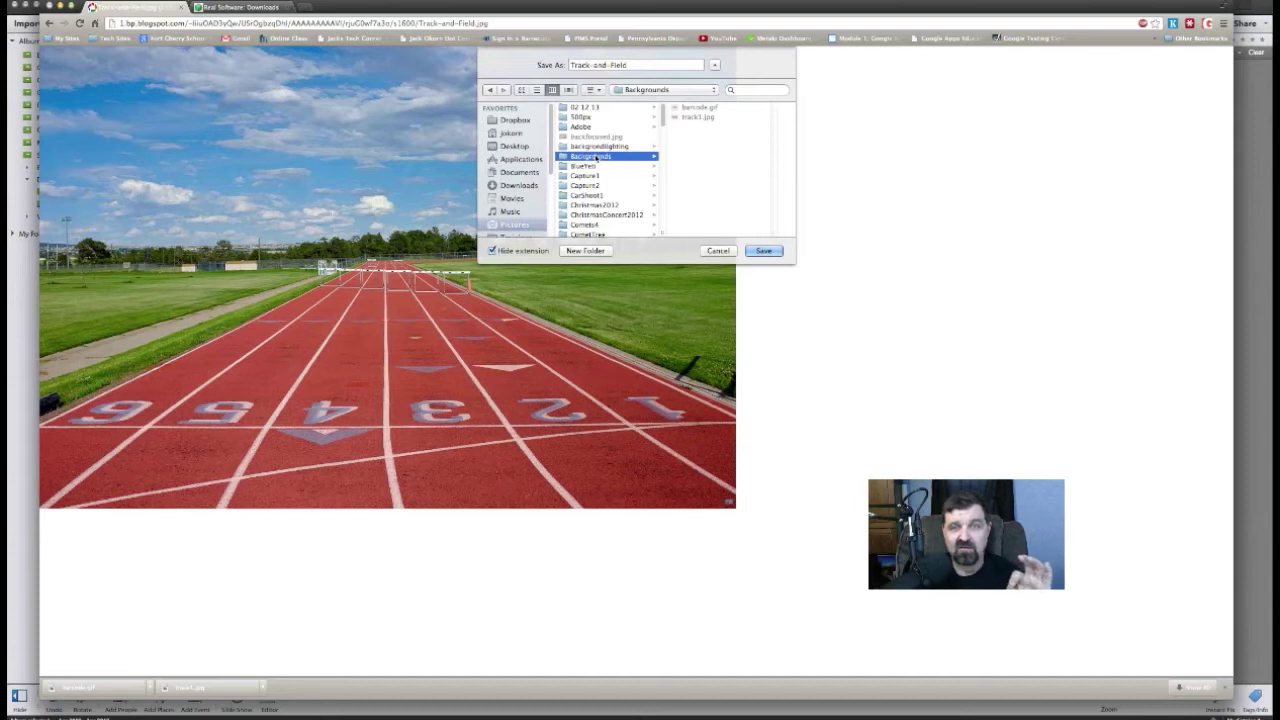
{"action": "left_click", "coordinate": [607, 65]}
{"action": "left_click_drag", "start_coordinate": [628, 65], "coordinate": [561, 67]}
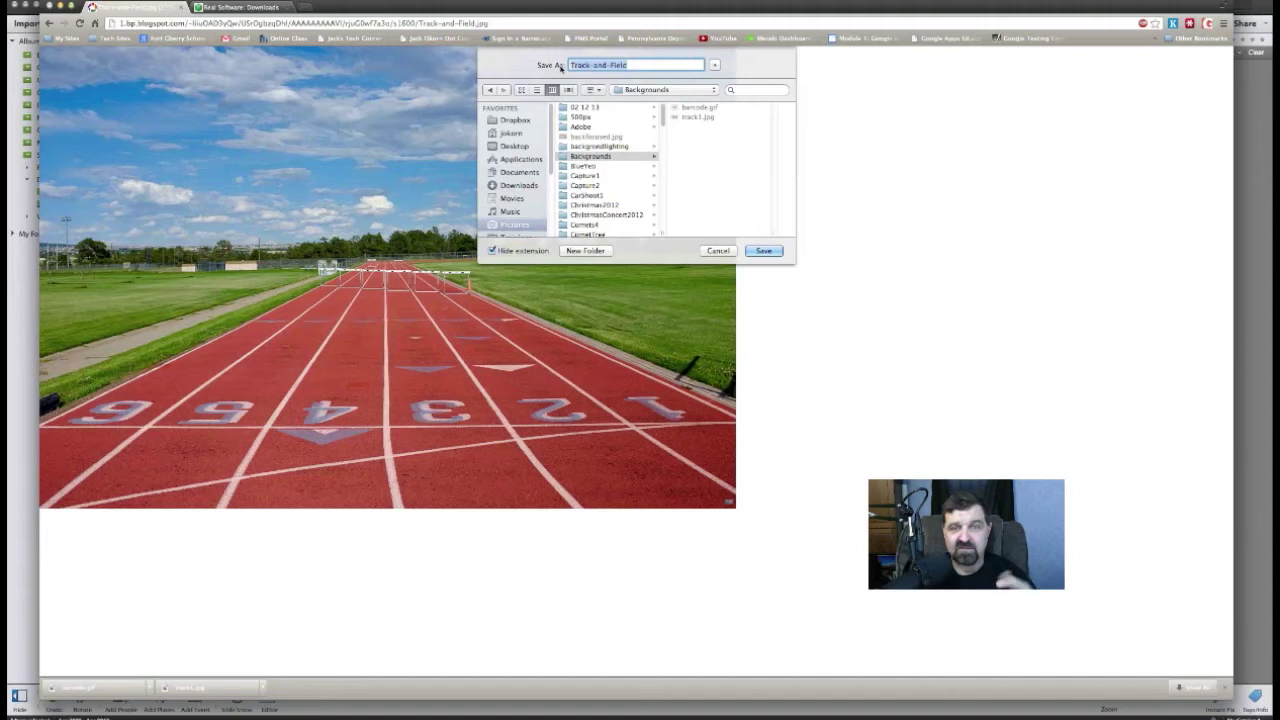
{"action": "type", "text": "track2"}
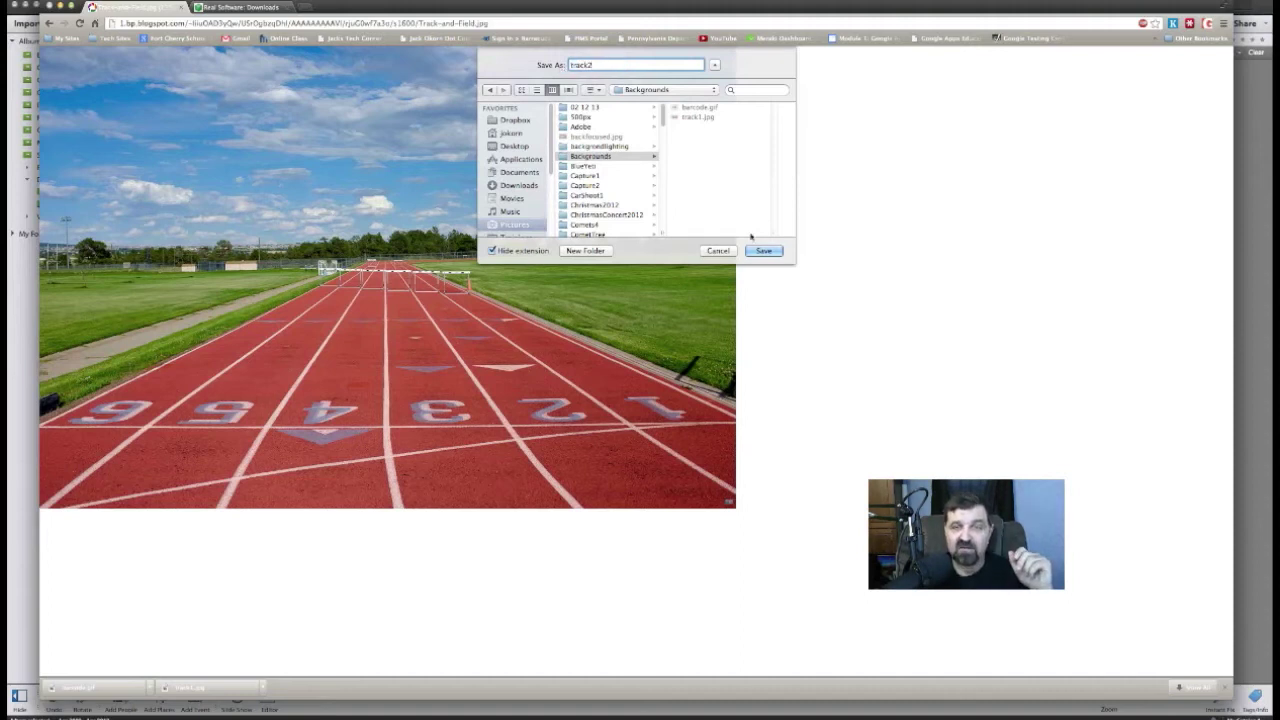
{"action": "left_click", "coordinate": [760, 251]}
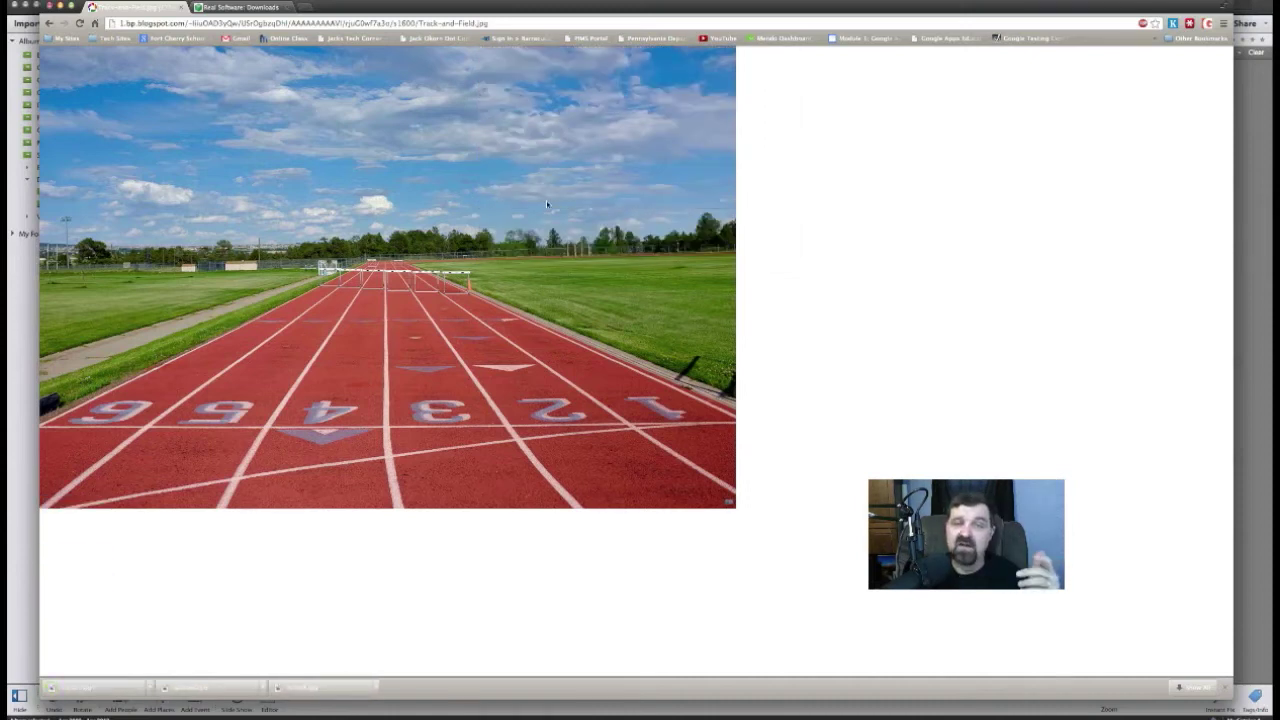
Step: Switch from the web browser to the Photoshop Elements Editor with DSC_0219.NEF
{"action": "left_click", "coordinate": [61, 7]}
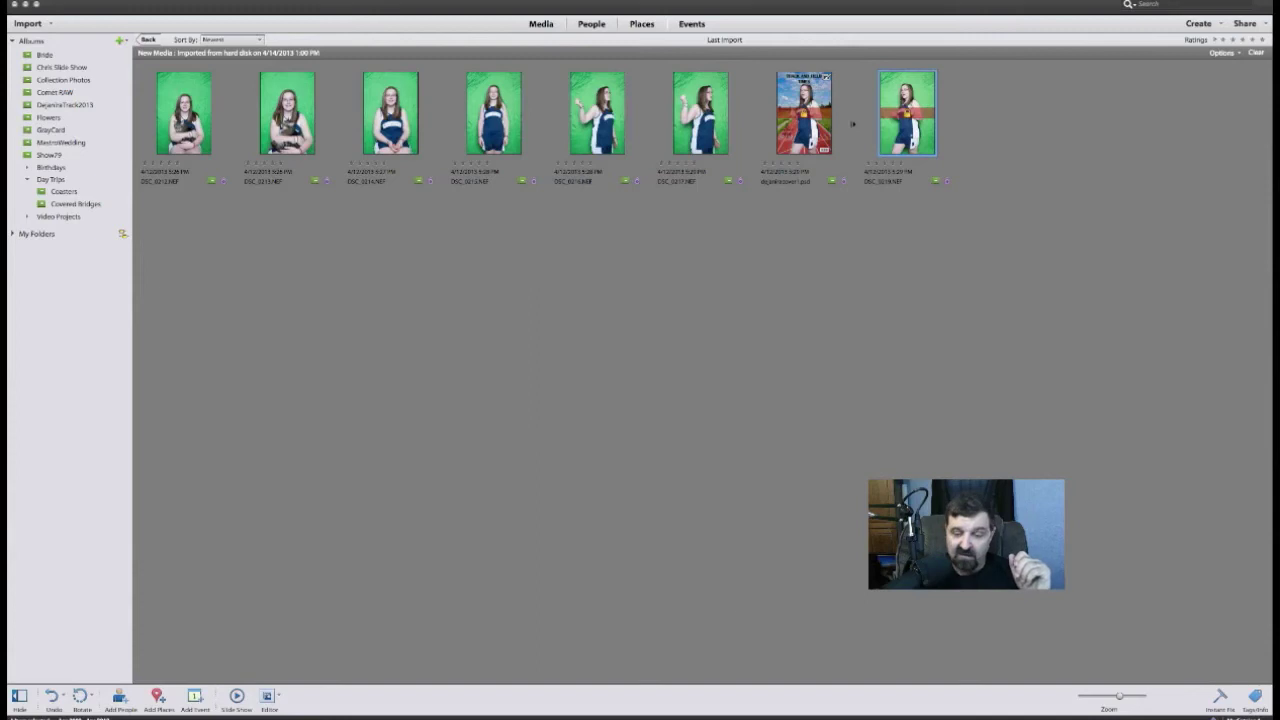
{"action": "left_click", "coordinate": [798, 715]}
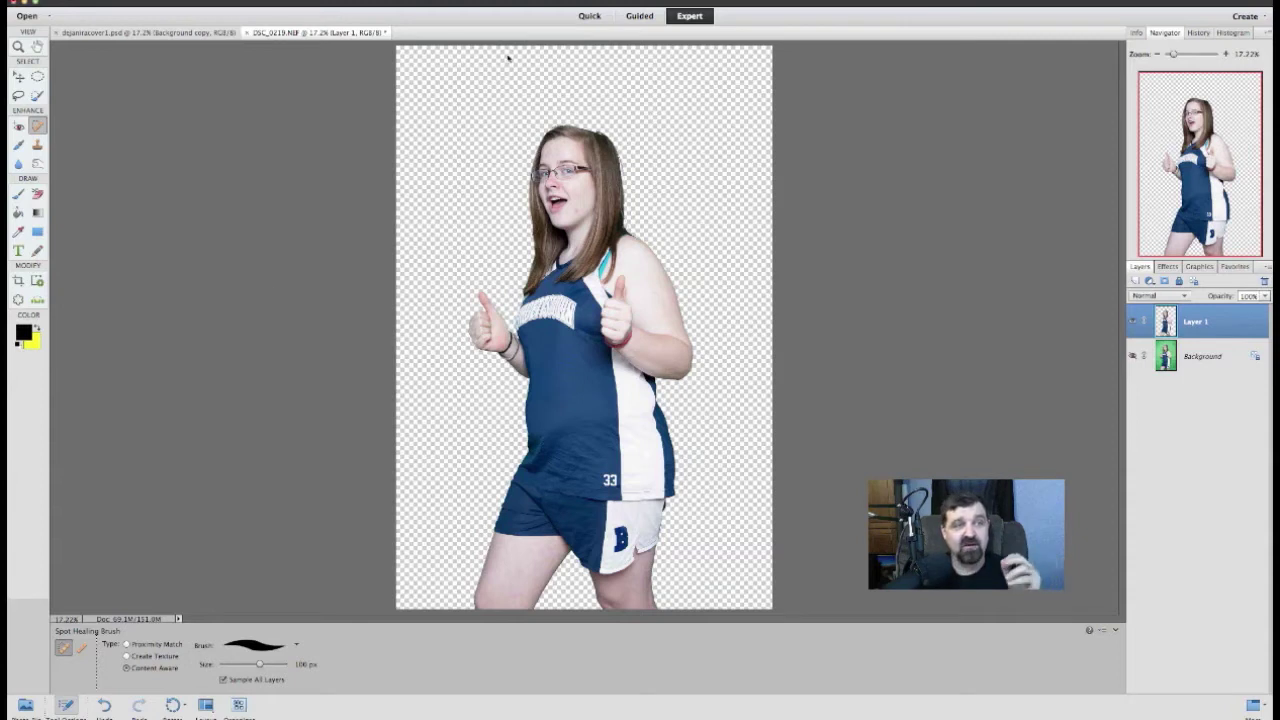
Step: Open track2.jpg from the Backgrounds folder in Pictures as a separate document
{"action": "left_click", "coordinate": [132, 2]}
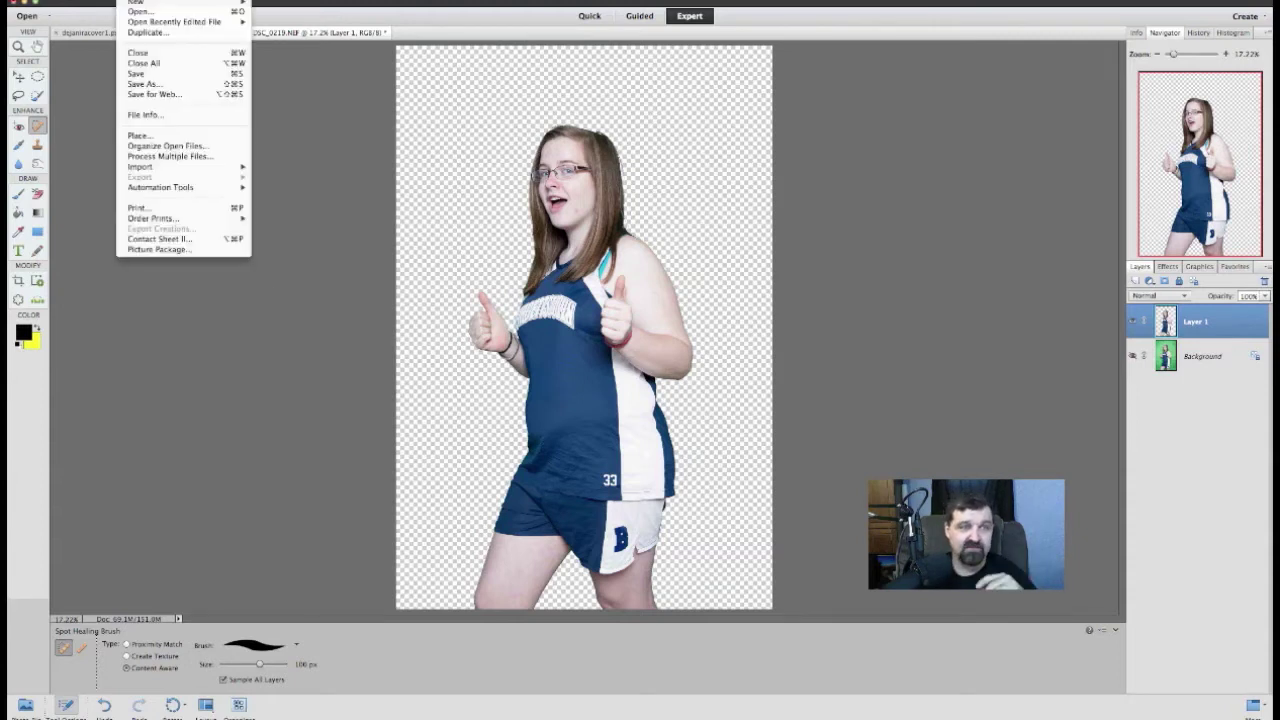
{"action": "left_click", "coordinate": [135, 11]}
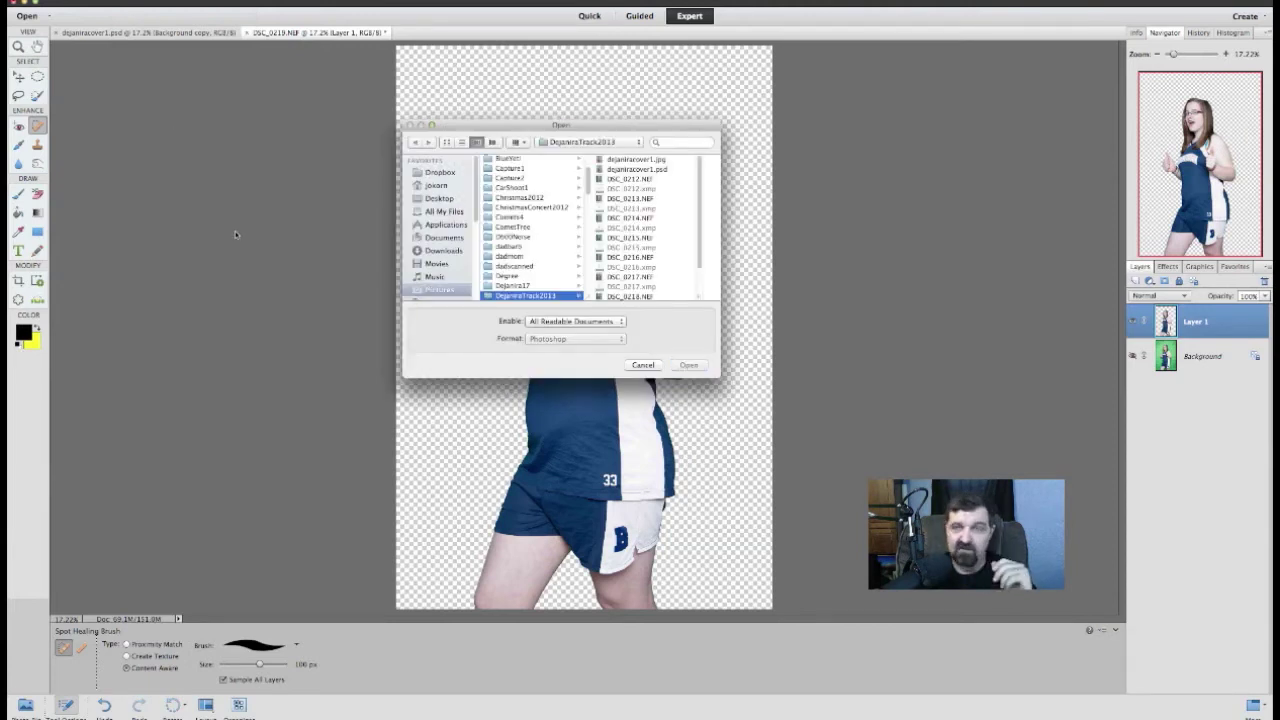
{"action": "left_click_drag", "start_coordinate": [514, 133], "coordinate": [557, 168]}
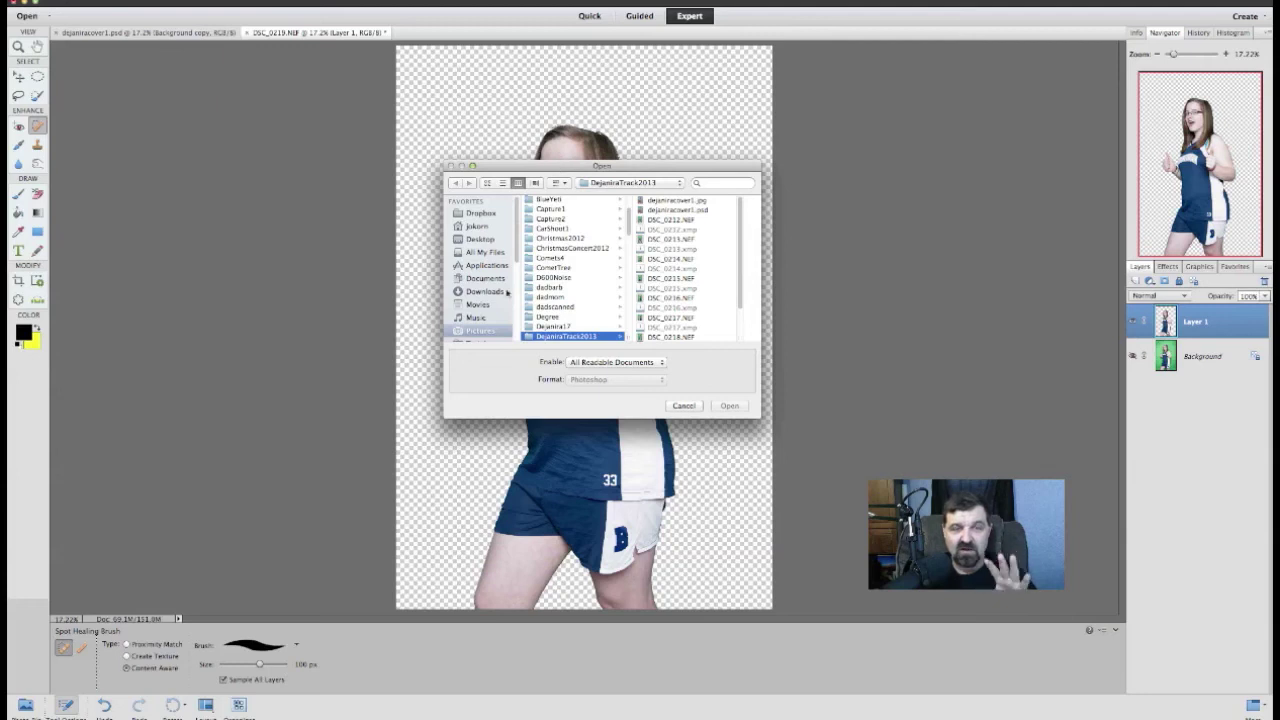
{"action": "left_click", "coordinate": [489, 331]}
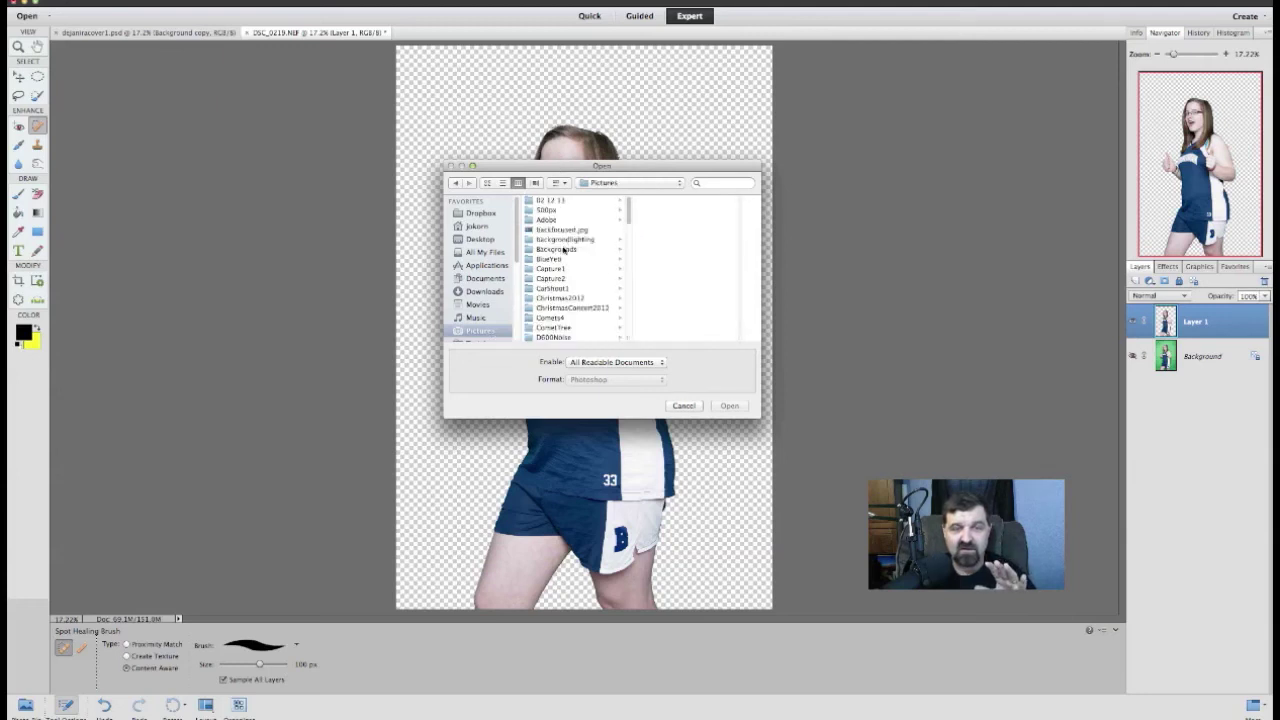
{"action": "left_click", "coordinate": [564, 250]}
{"action": "left_click", "coordinate": [655, 220]}
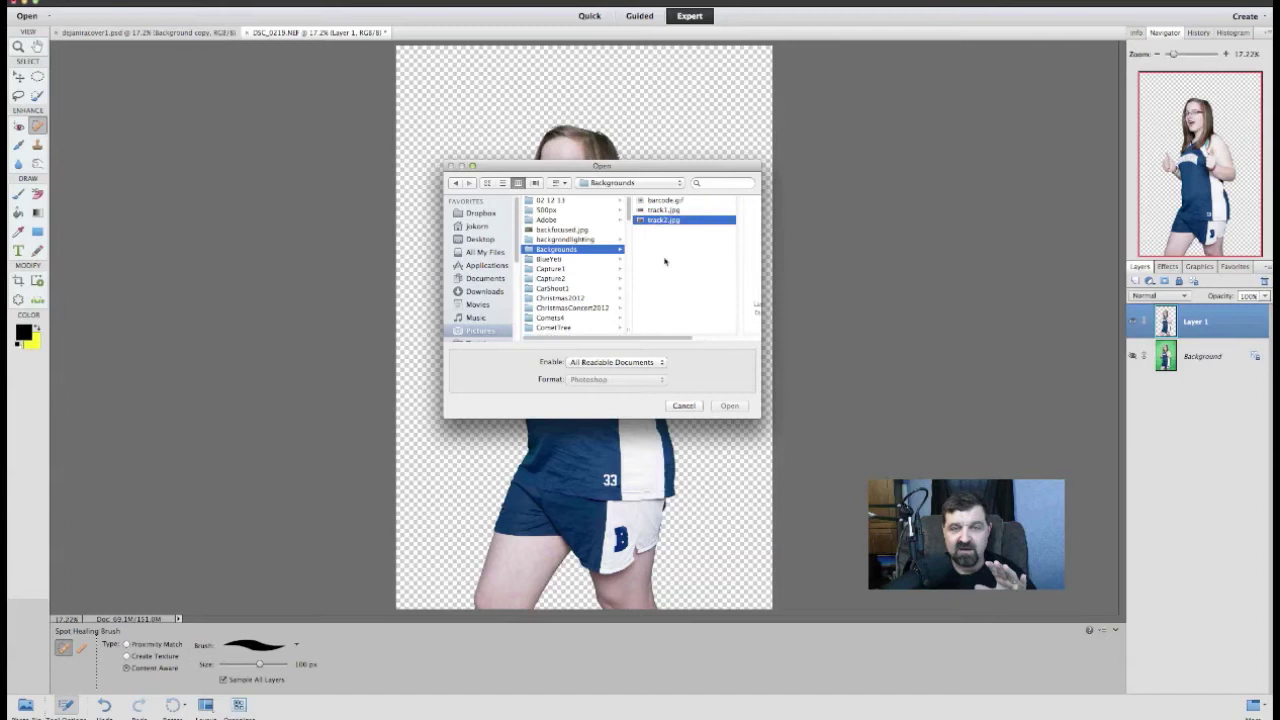
{"action": "left_click", "coordinate": [729, 406]}
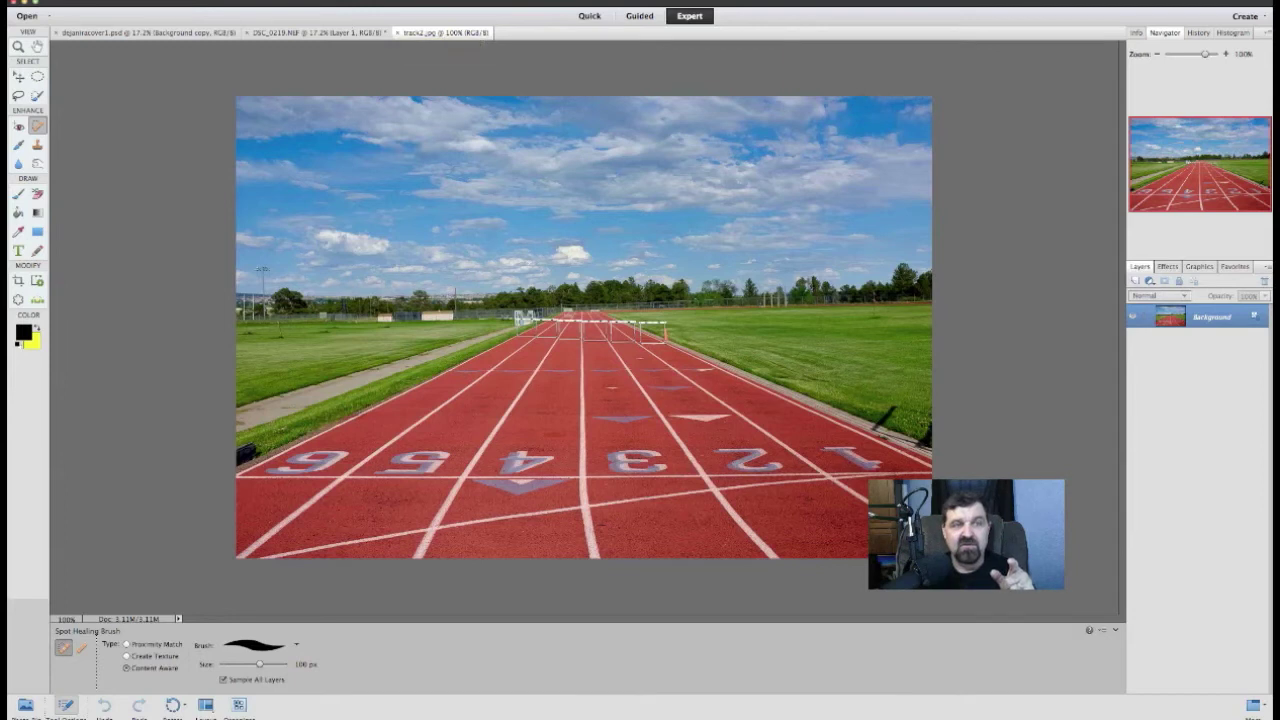
Step: Select the entire track2.jpg canvas, copy it, and close the document
{"action": "left_click", "coordinate": [282, 3]}
{"action": "left_click", "coordinate": [282, 3]}
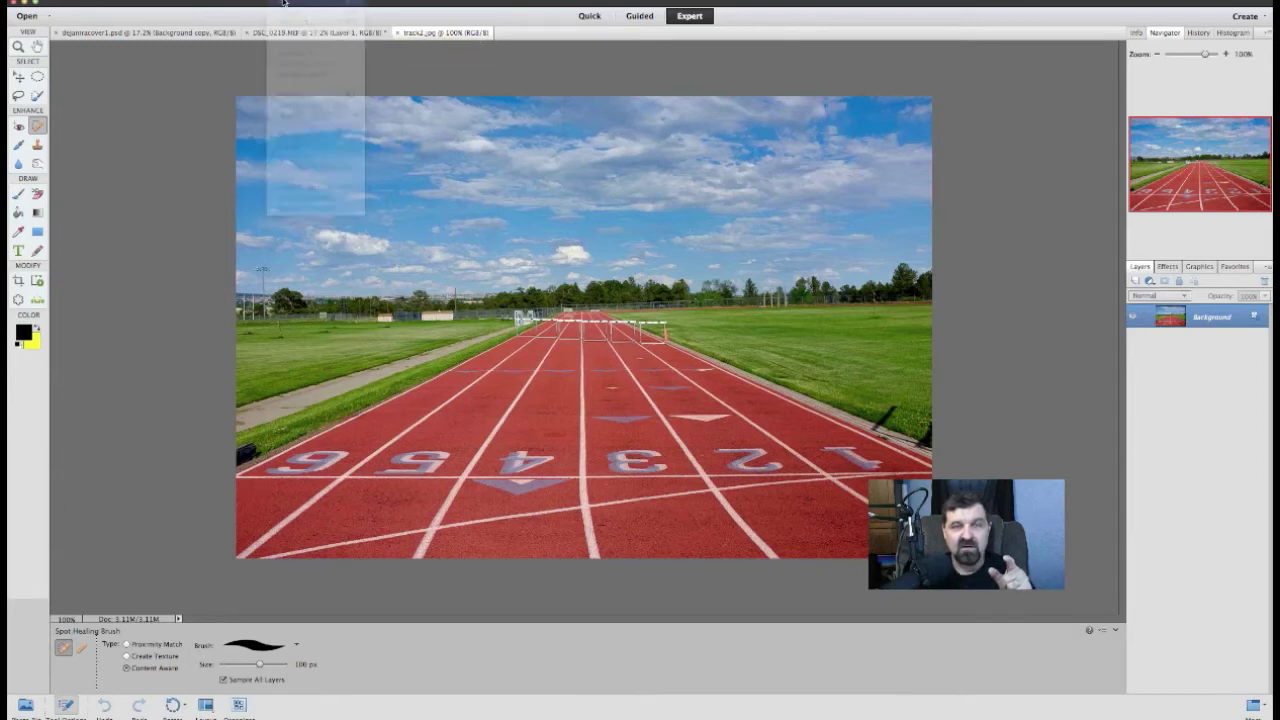
{"action": "left_click", "coordinate": [160, 0]}
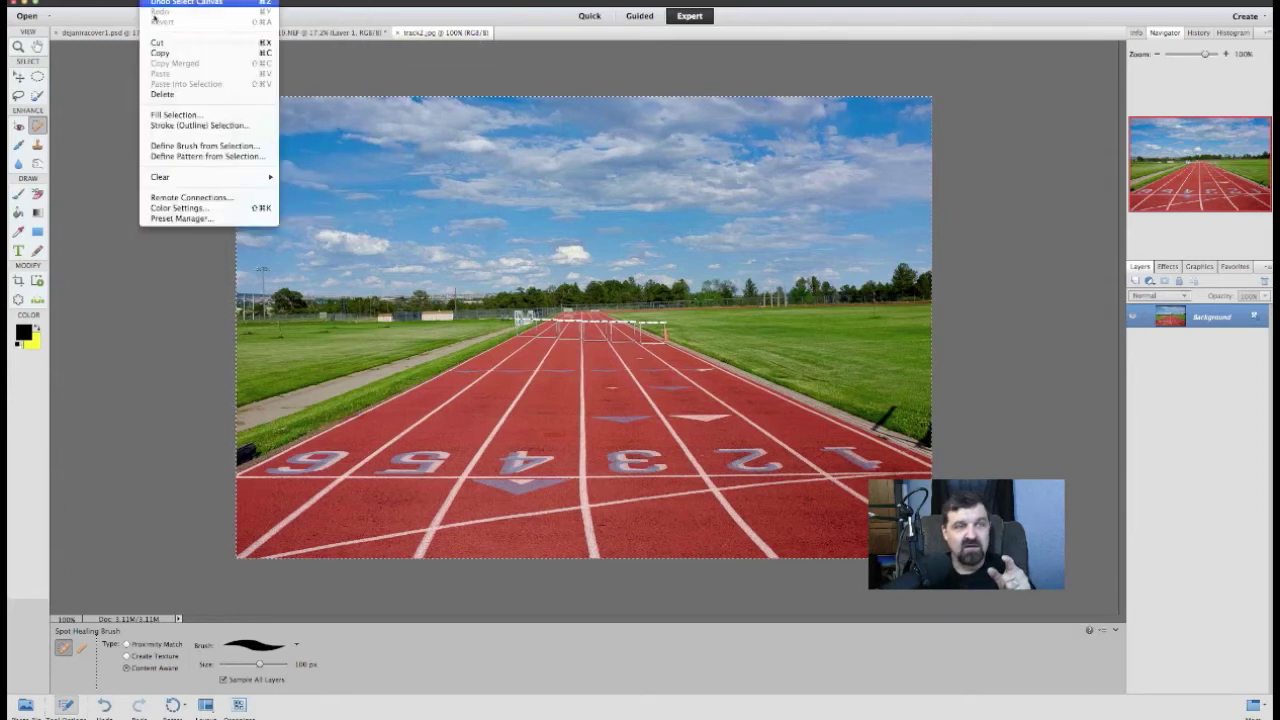
{"action": "left_click", "coordinate": [156, 52]}
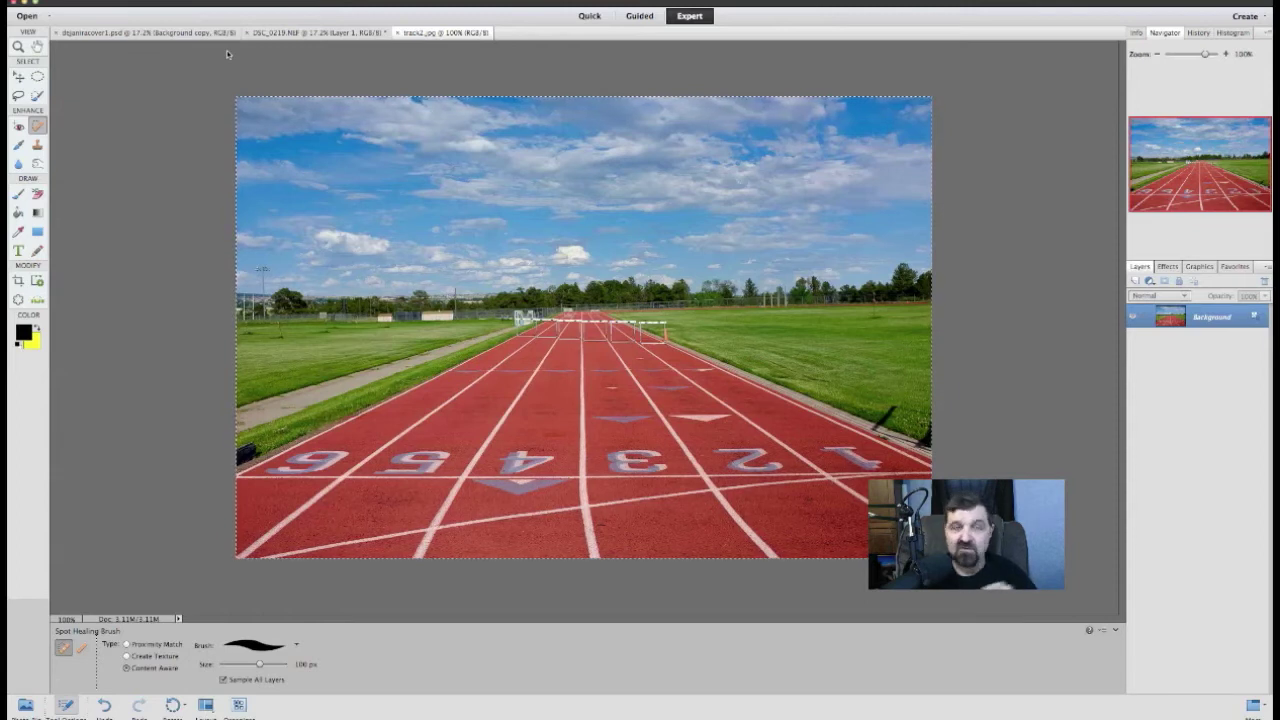
{"action": "left_click", "coordinate": [398, 34]}
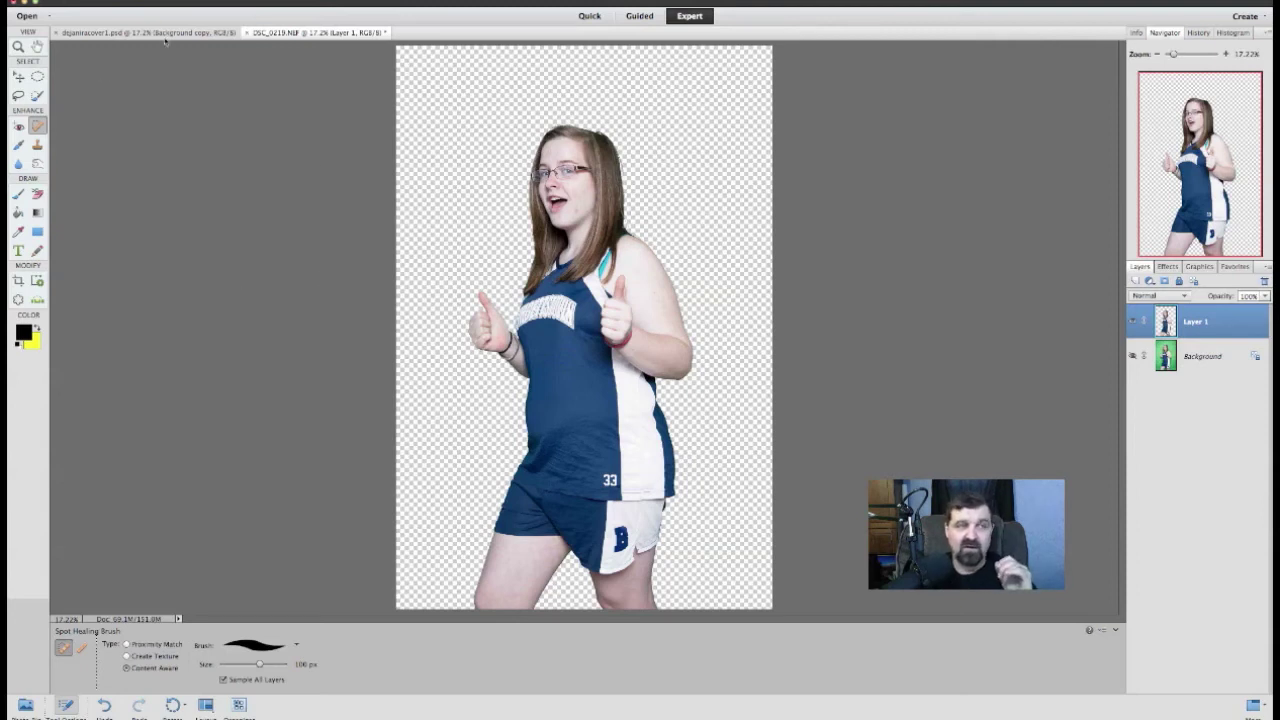
Step: Place track2.jpg from the Backgrounds folder into DSC_0219.NEF as a new layer
{"action": "left_click", "coordinate": [141, 2]}
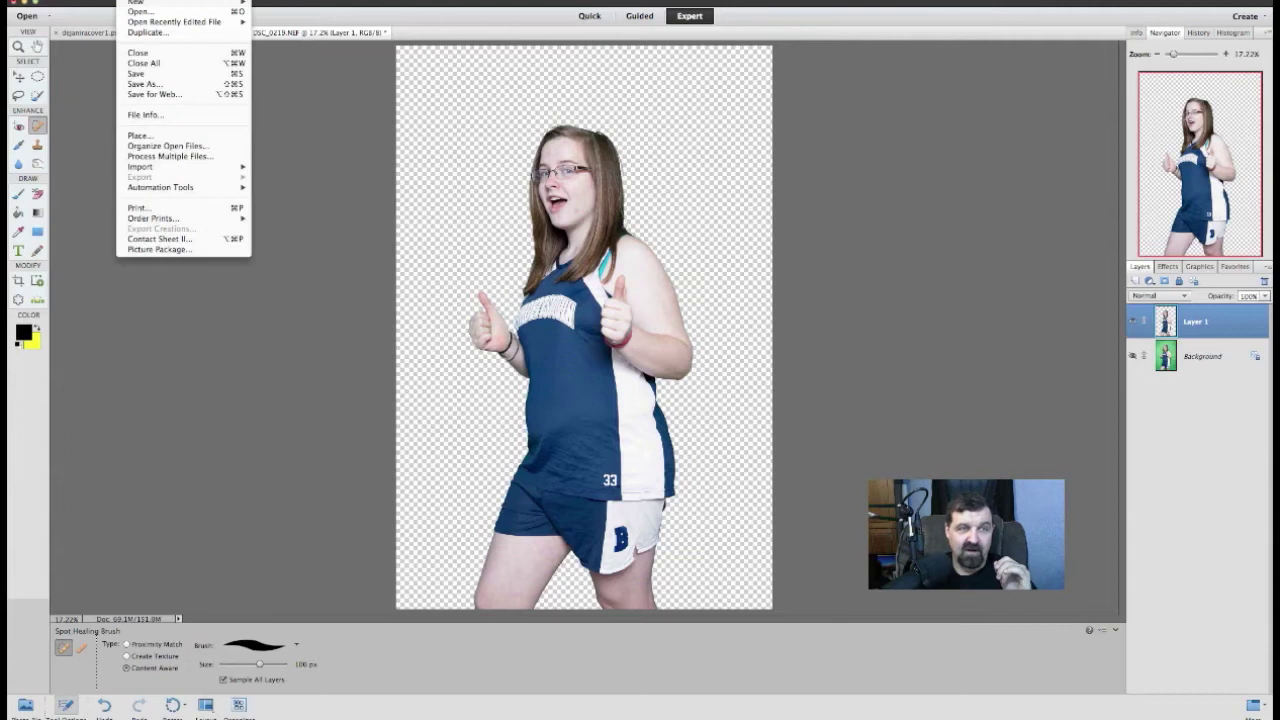
{"action": "left_click", "coordinate": [137, 135]}
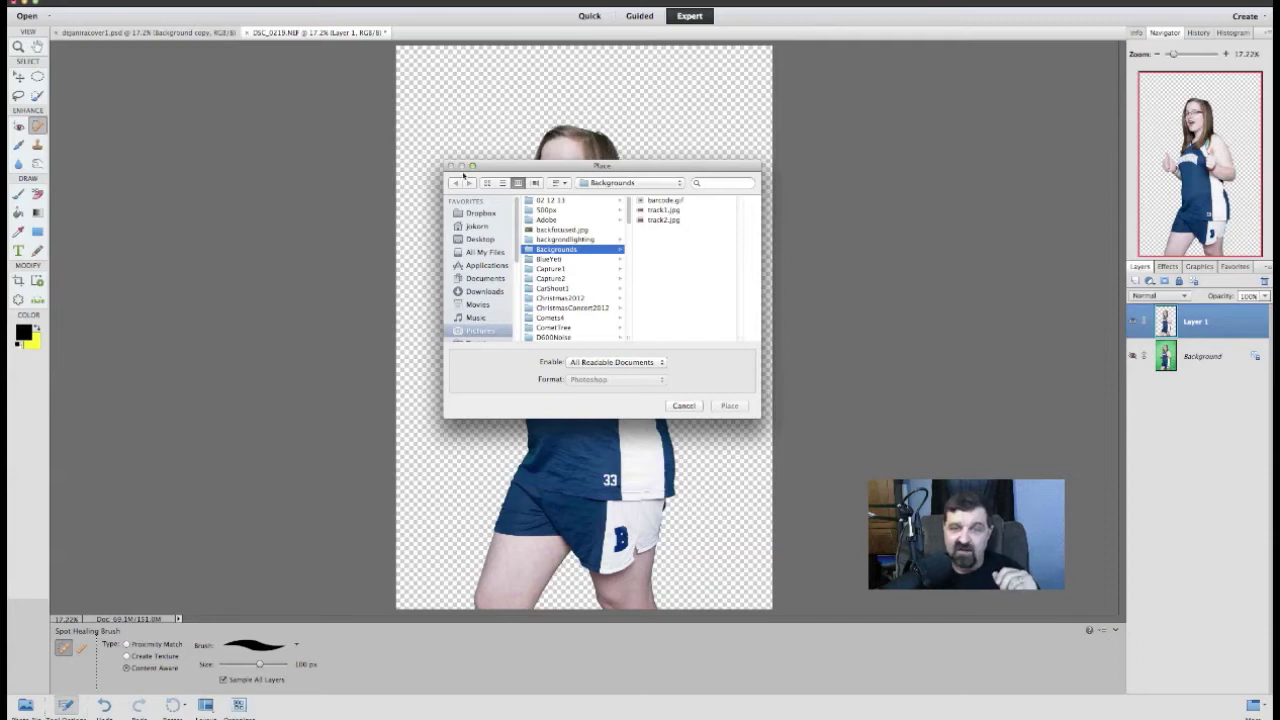
{"action": "left_click", "coordinate": [652, 220]}
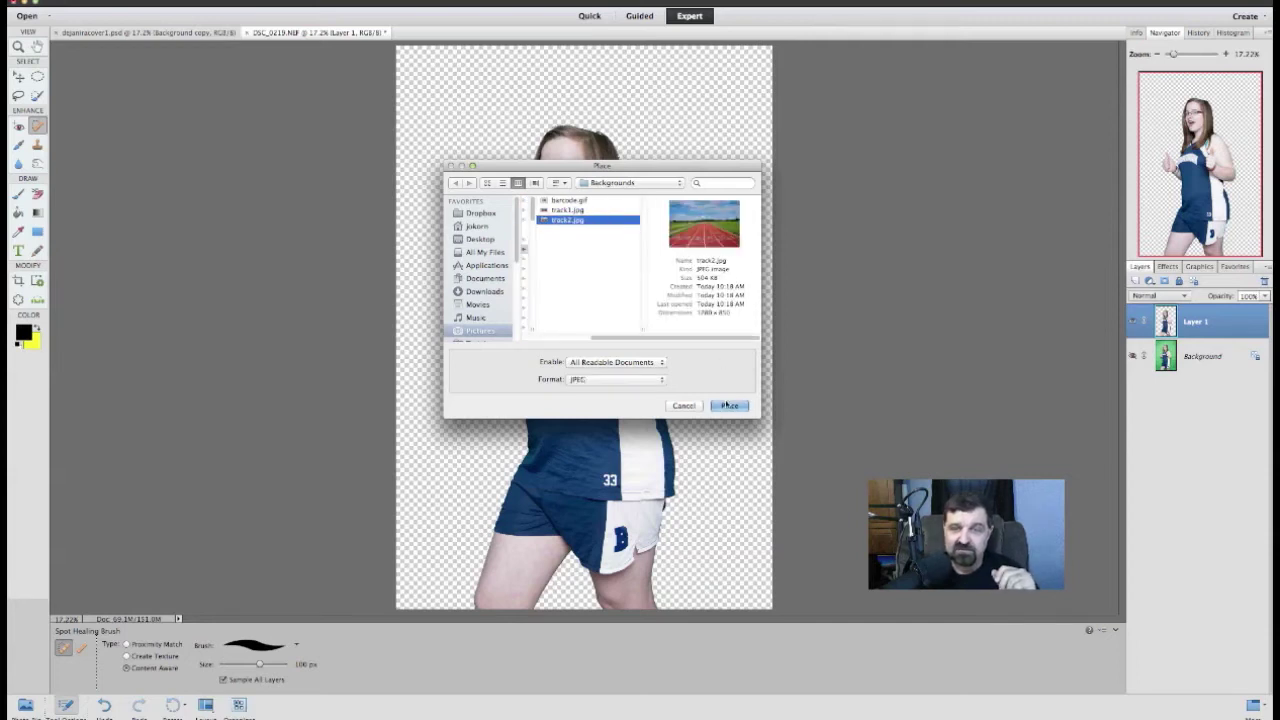
{"action": "left_click", "coordinate": [729, 406]}
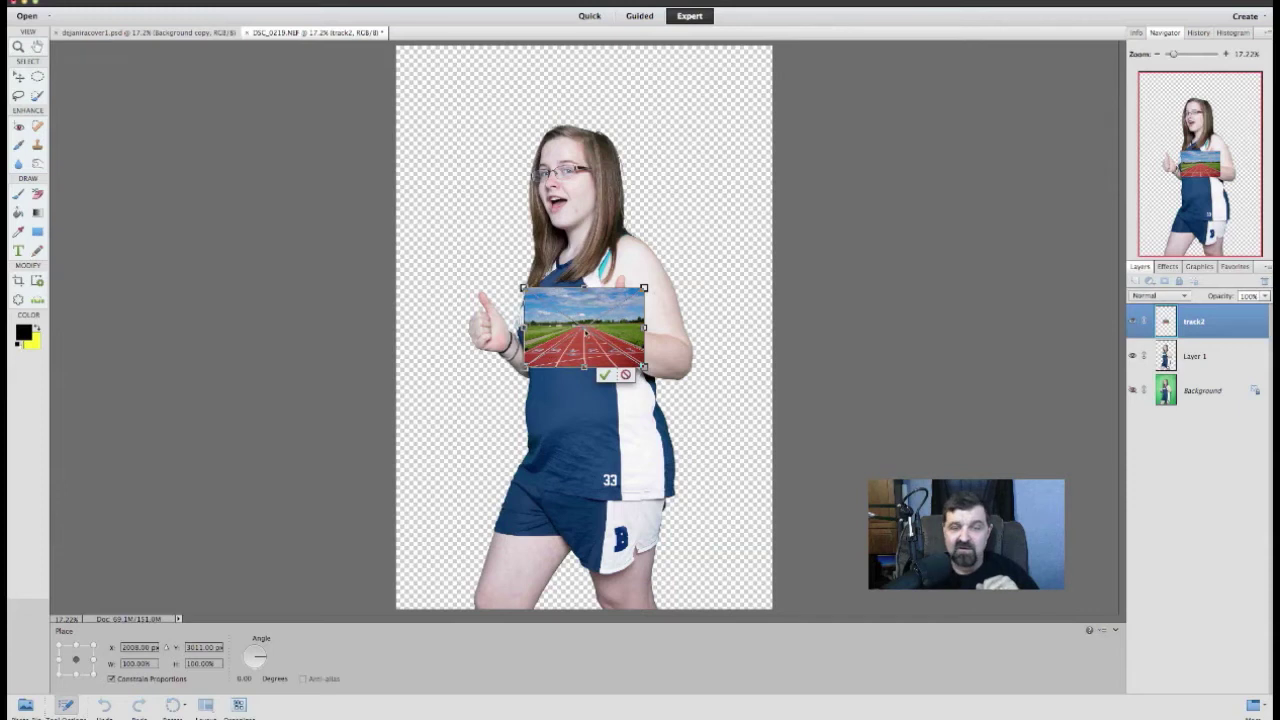
Step: Stretch the placed track2 image without constrained proportions until it covers the whole canvas, and commit the placement
{"action": "left_click_drag", "start_coordinate": [644, 288], "coordinate": [772, 200]}
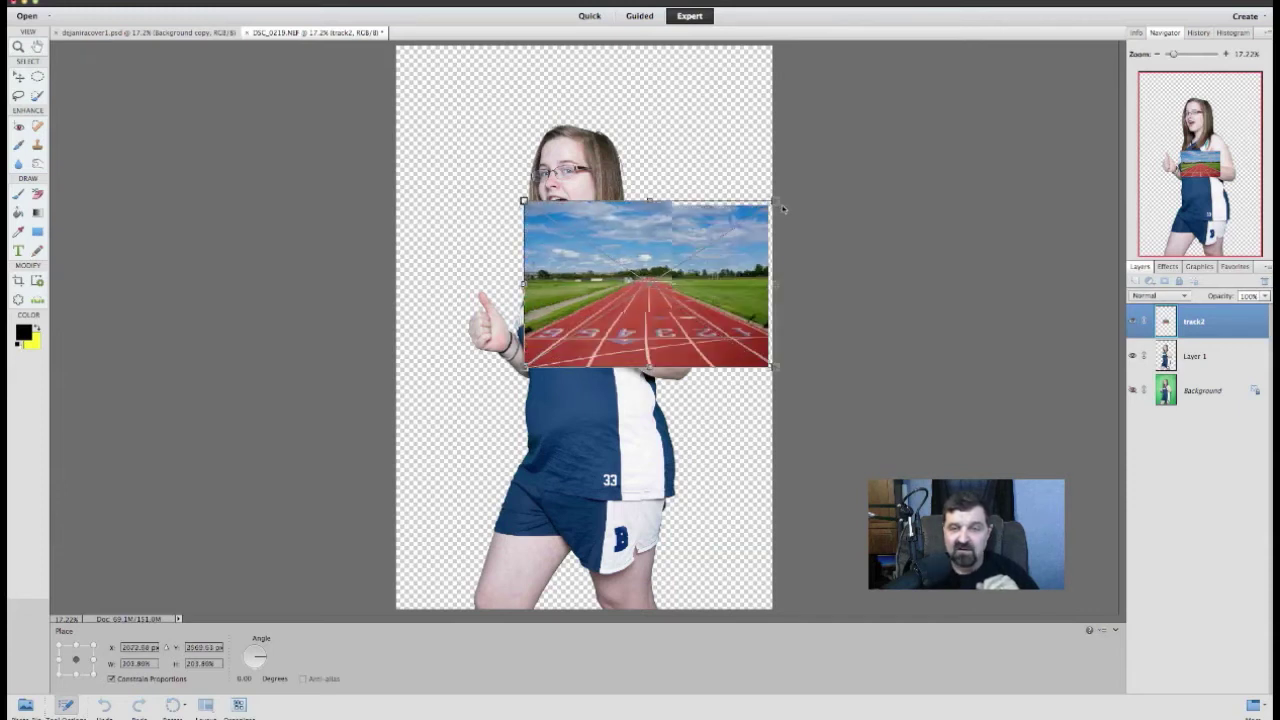
{"action": "left_click_drag", "start_coordinate": [524, 200], "coordinate": [384, 106]}
{"action": "left_click_drag", "start_coordinate": [580, 108], "coordinate": [580, 36]}
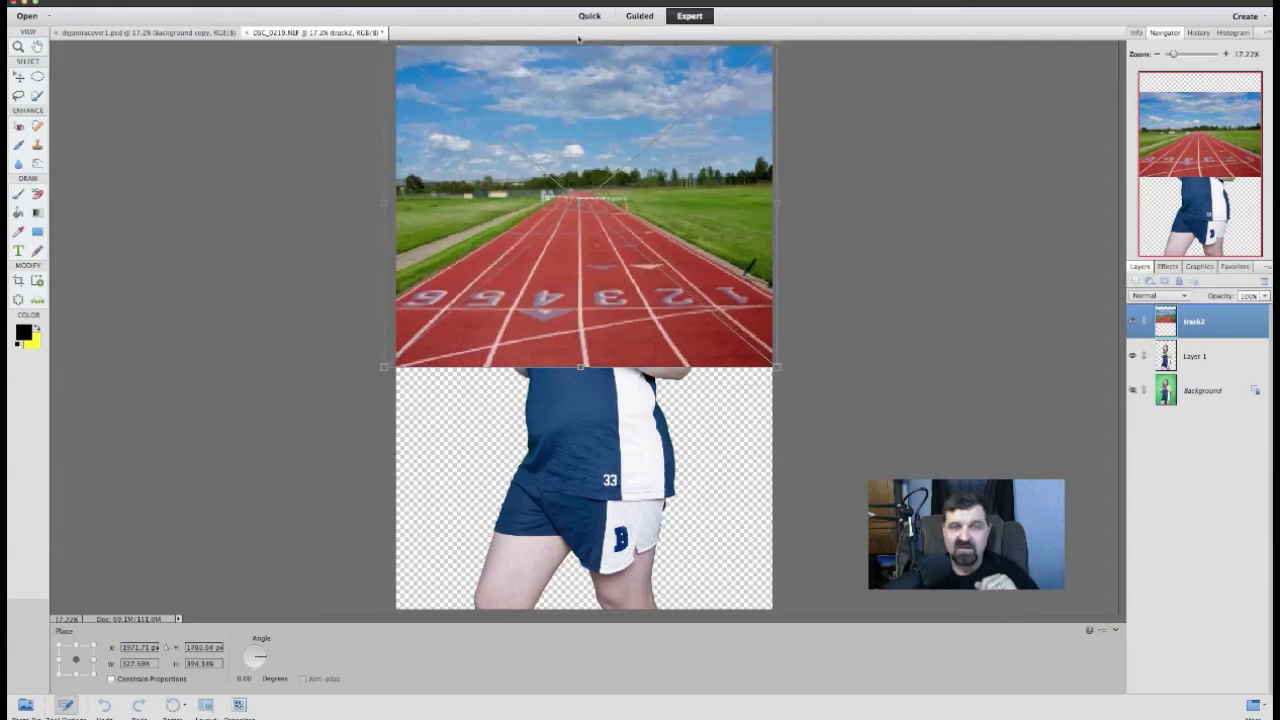
{"action": "left_click_drag", "start_coordinate": [580, 367], "coordinate": [596, 618]}
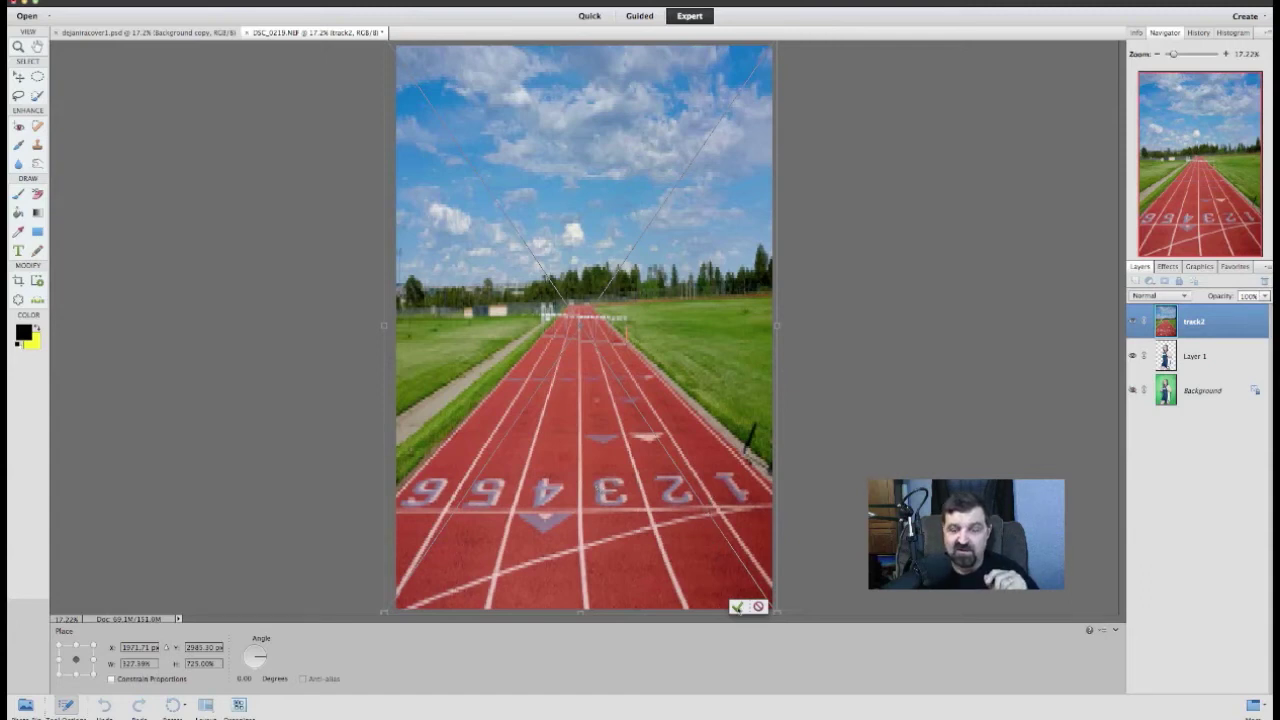
{"action": "key", "text": "j"}
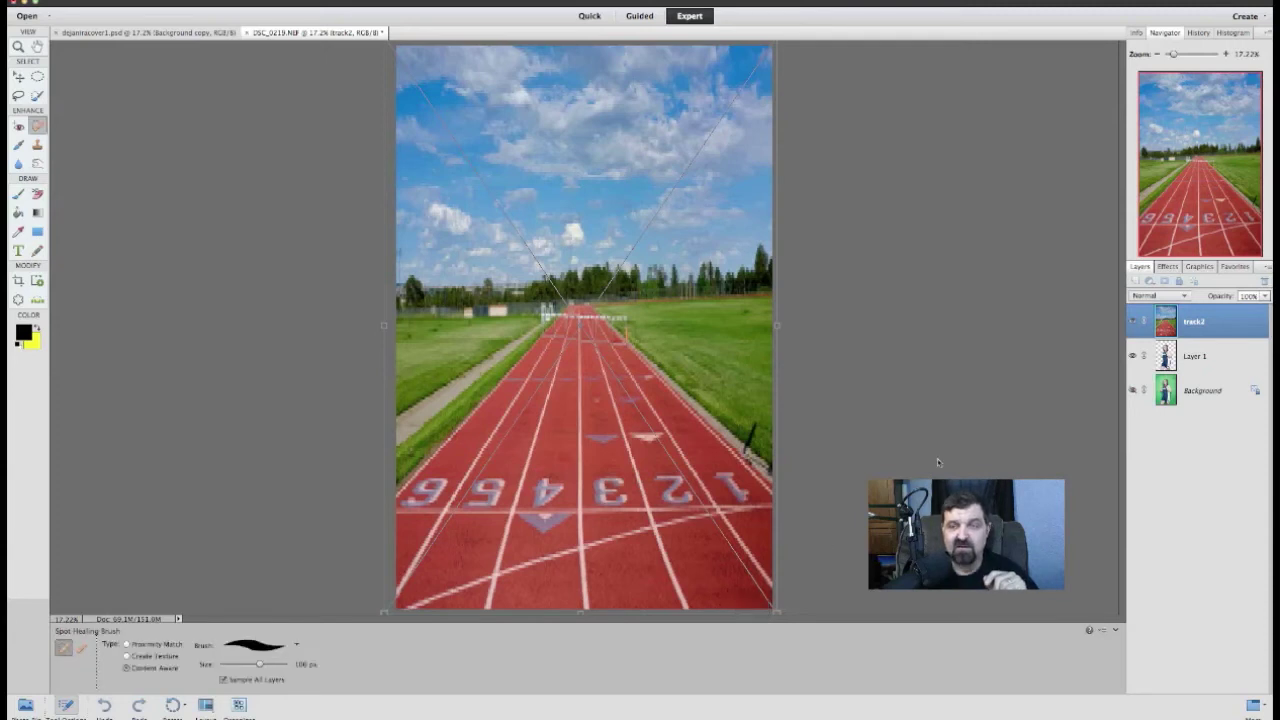
{"action": "key", "text": "Return"}
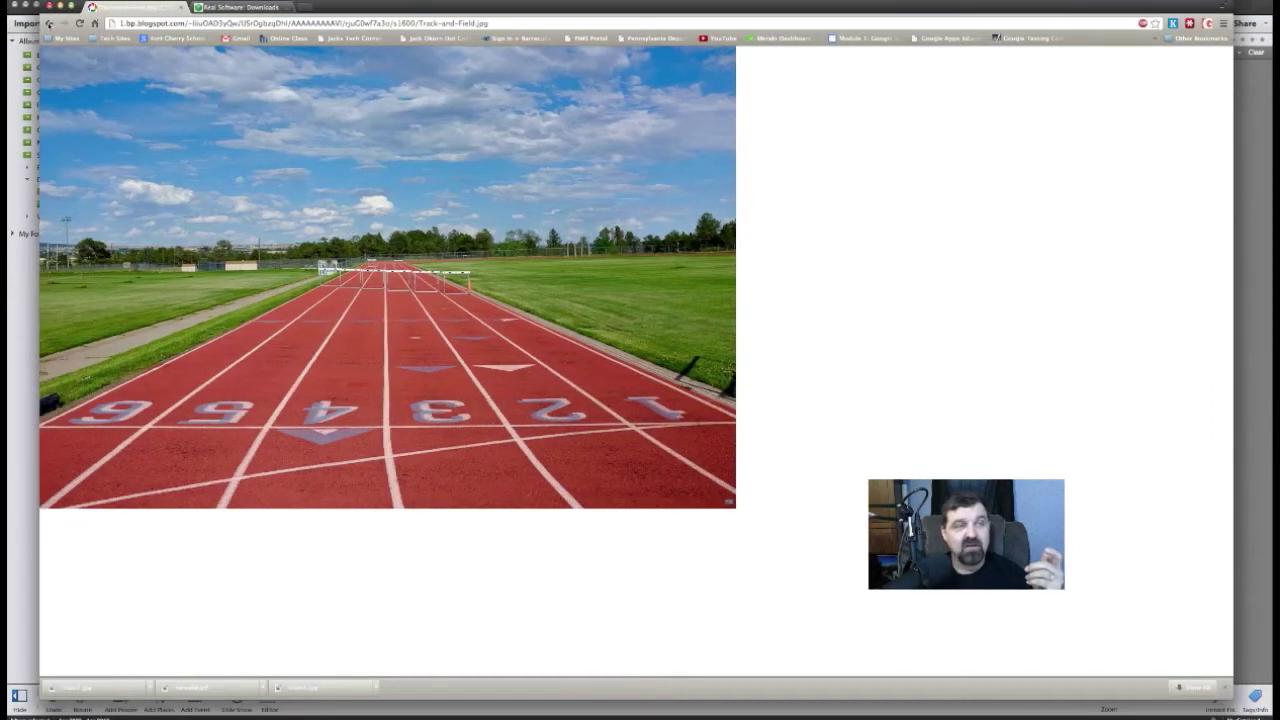
Step: Switch to the web browser, return to the "track" image results, and filter them by size to Large
{"action": "left_click", "coordinate": [48, 23]}
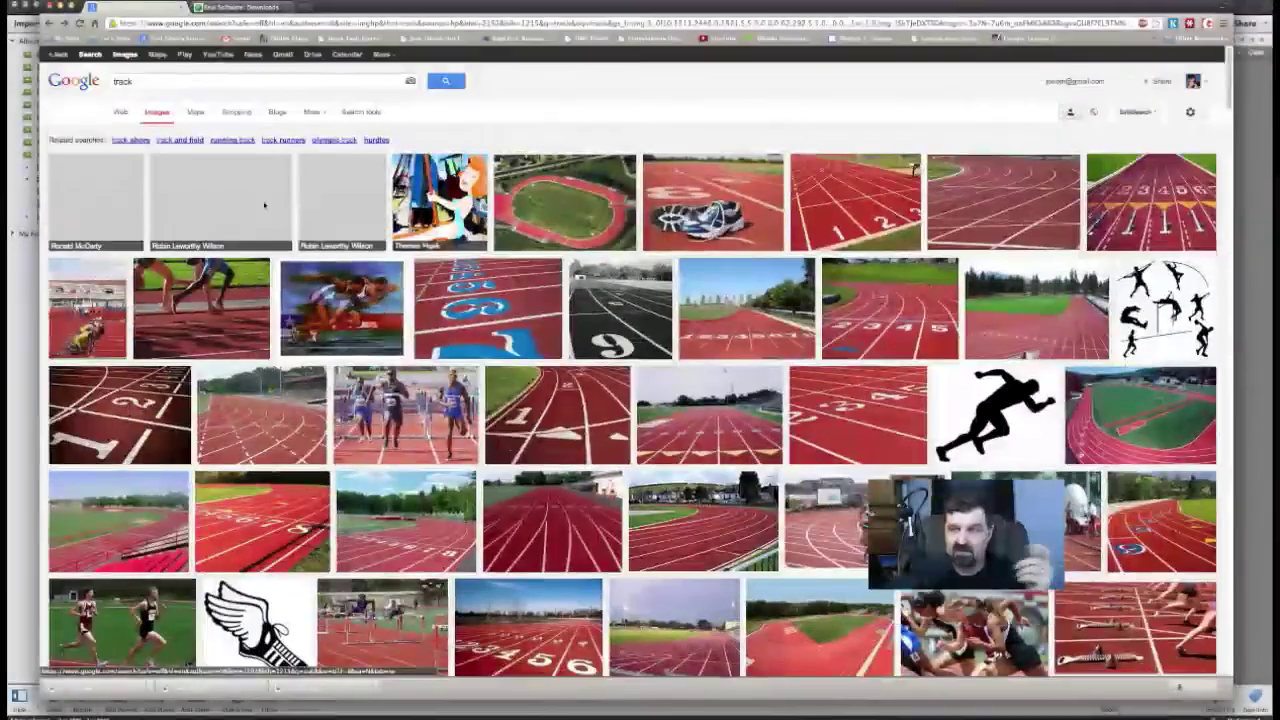
{"action": "left_click", "coordinate": [374, 114]}
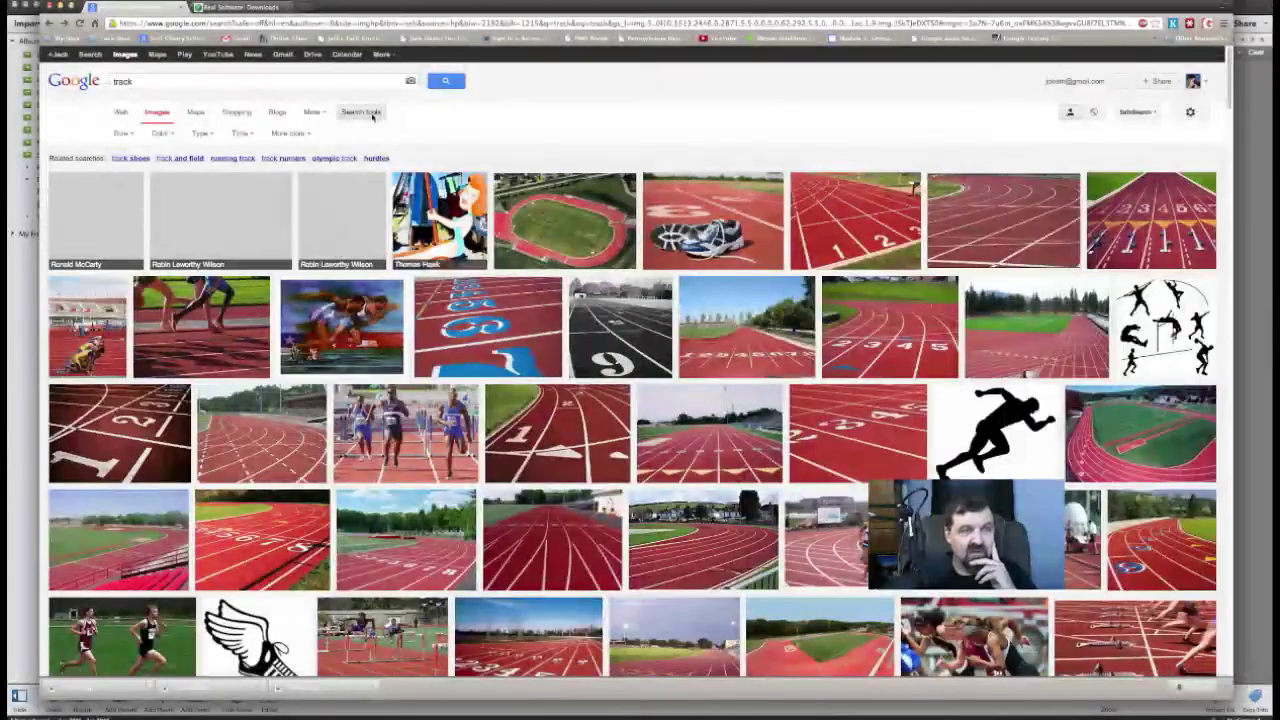
{"action": "left_click", "coordinate": [122, 133]}
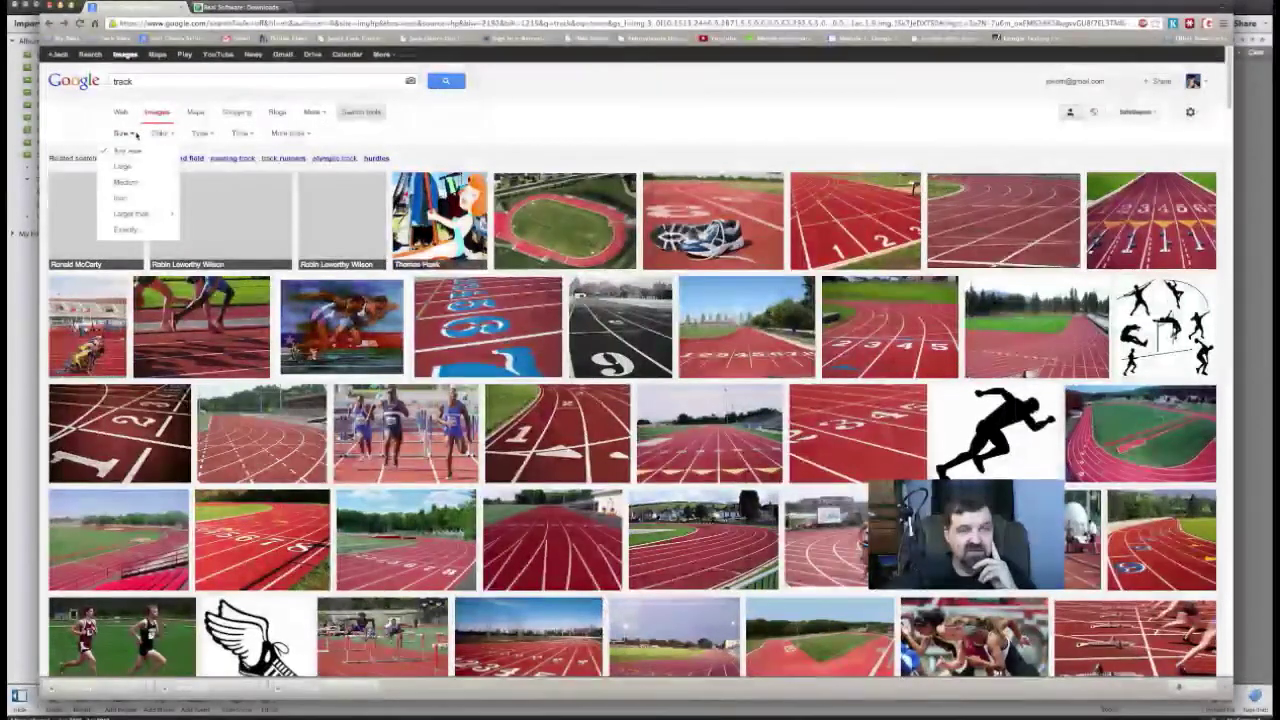
{"action": "left_click", "coordinate": [121, 167]}
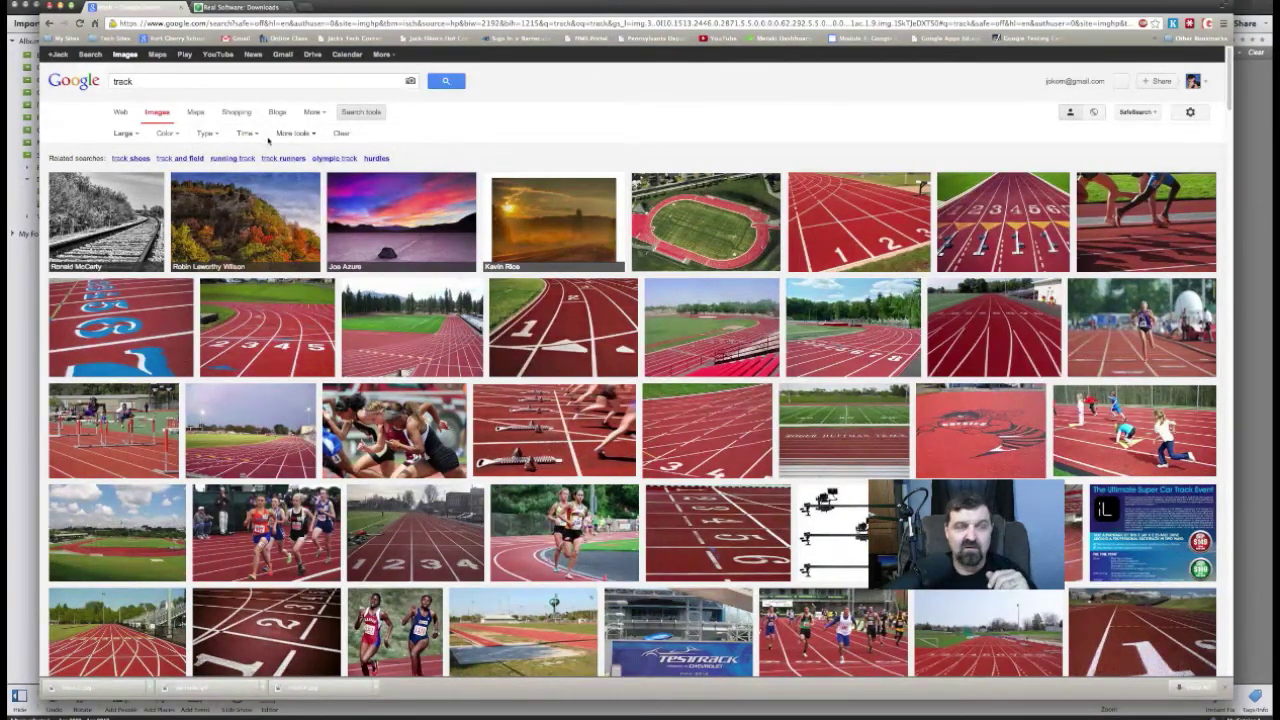
{"action": "left_click", "coordinate": [139, 136]}
{"action": "left_click", "coordinate": [139, 136]}
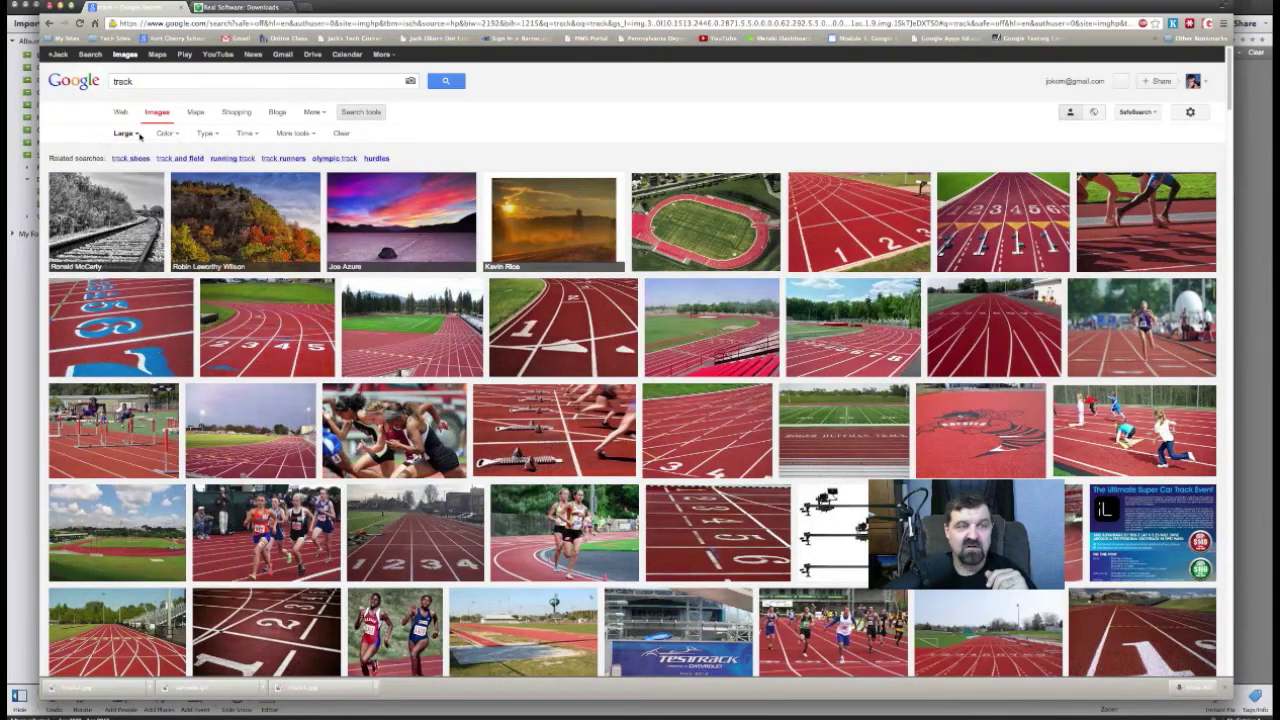
Step: Return to the Photoshop Elements Editor and move Layer 1 above the track2 layer
{"action": "left_click", "coordinate": [60, 6]}
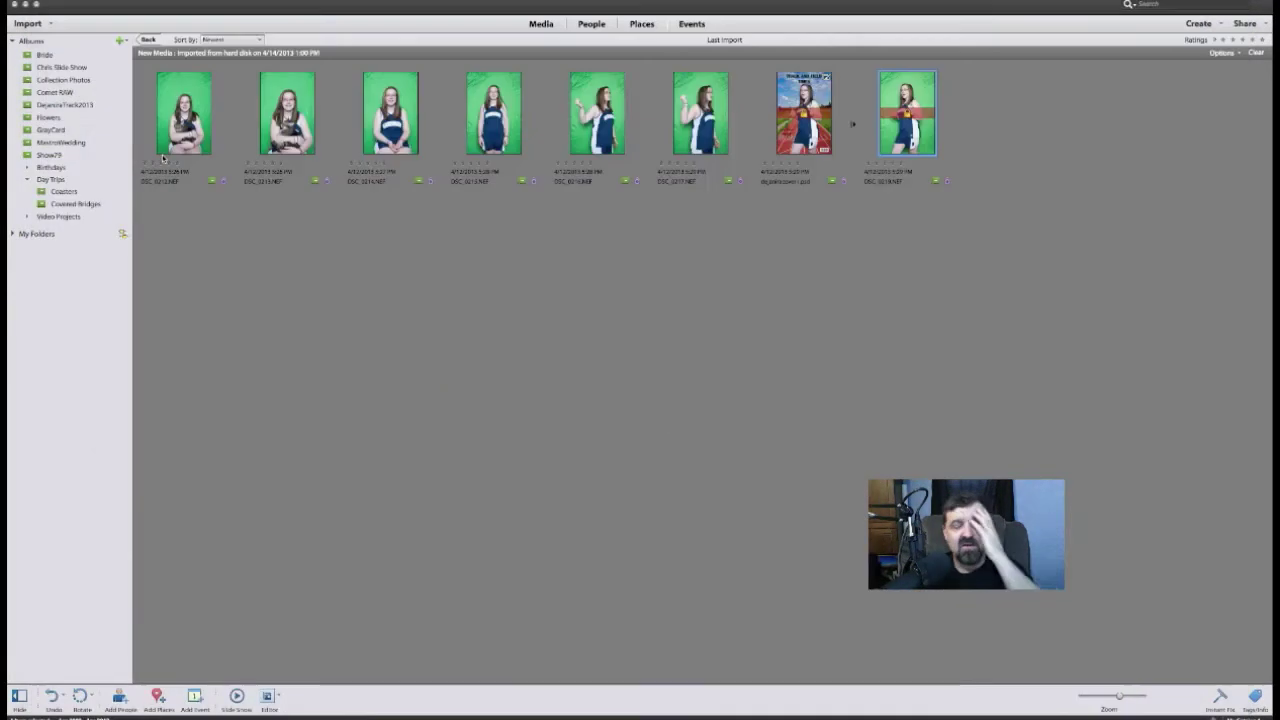
{"action": "left_click", "coordinate": [26, 5]}
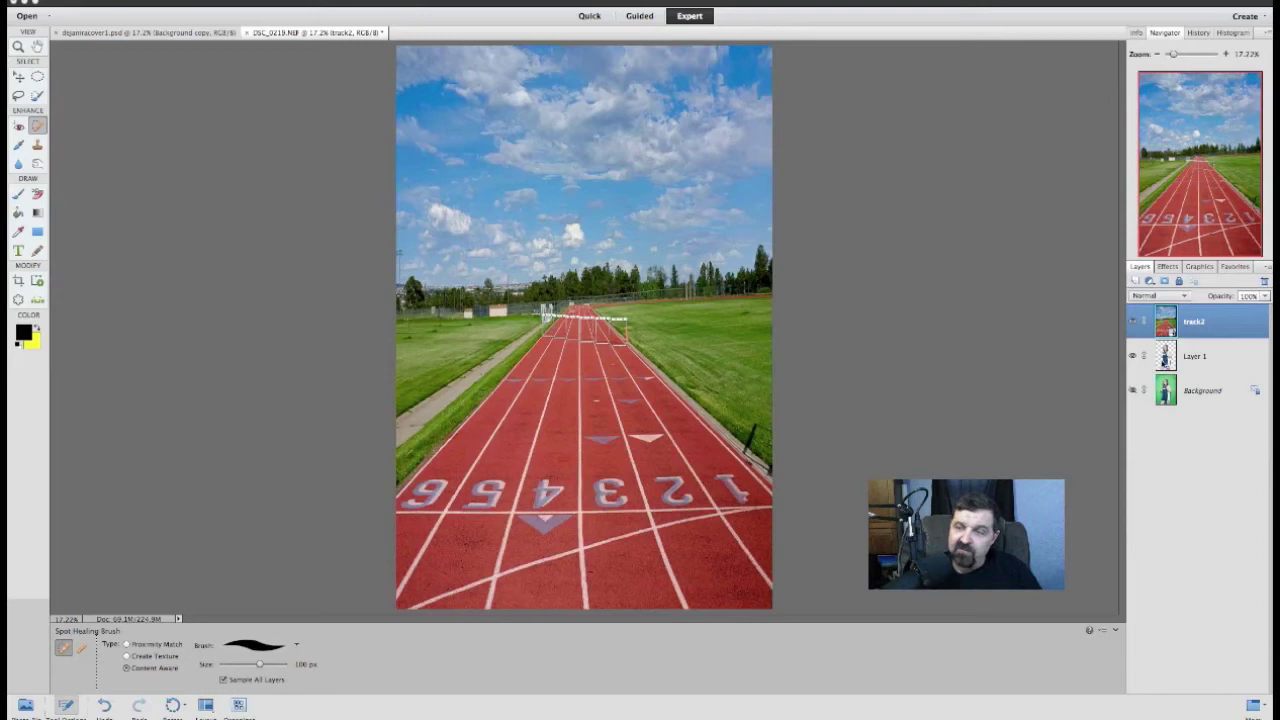
{"action": "left_click", "coordinate": [1174, 360]}
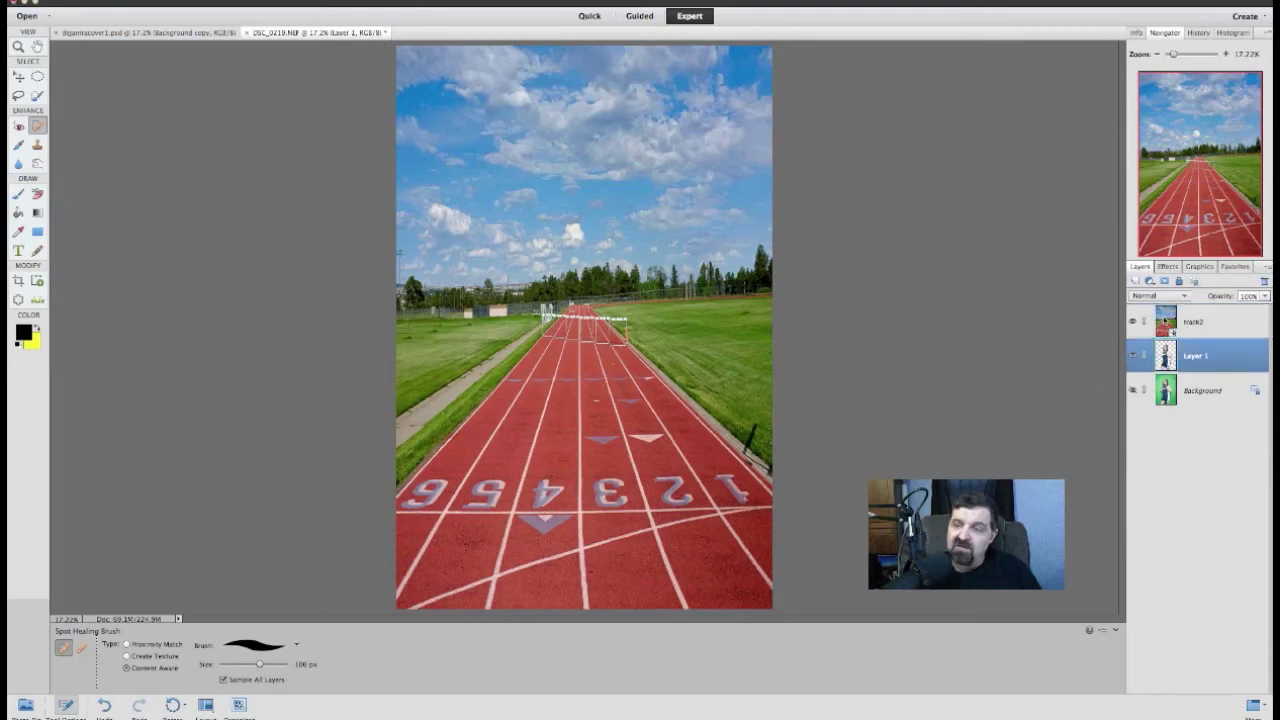
{"action": "left_click", "coordinate": [1166, 321]}
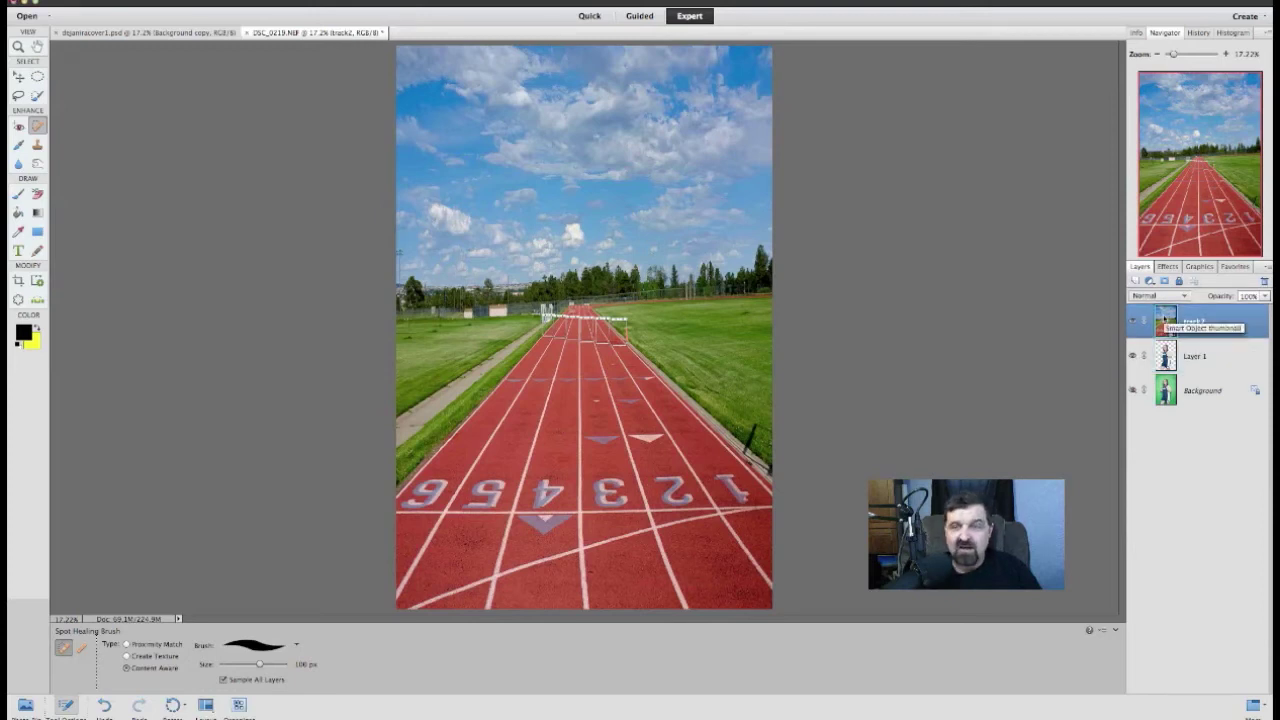
{"action": "left_click", "coordinate": [1166, 356]}
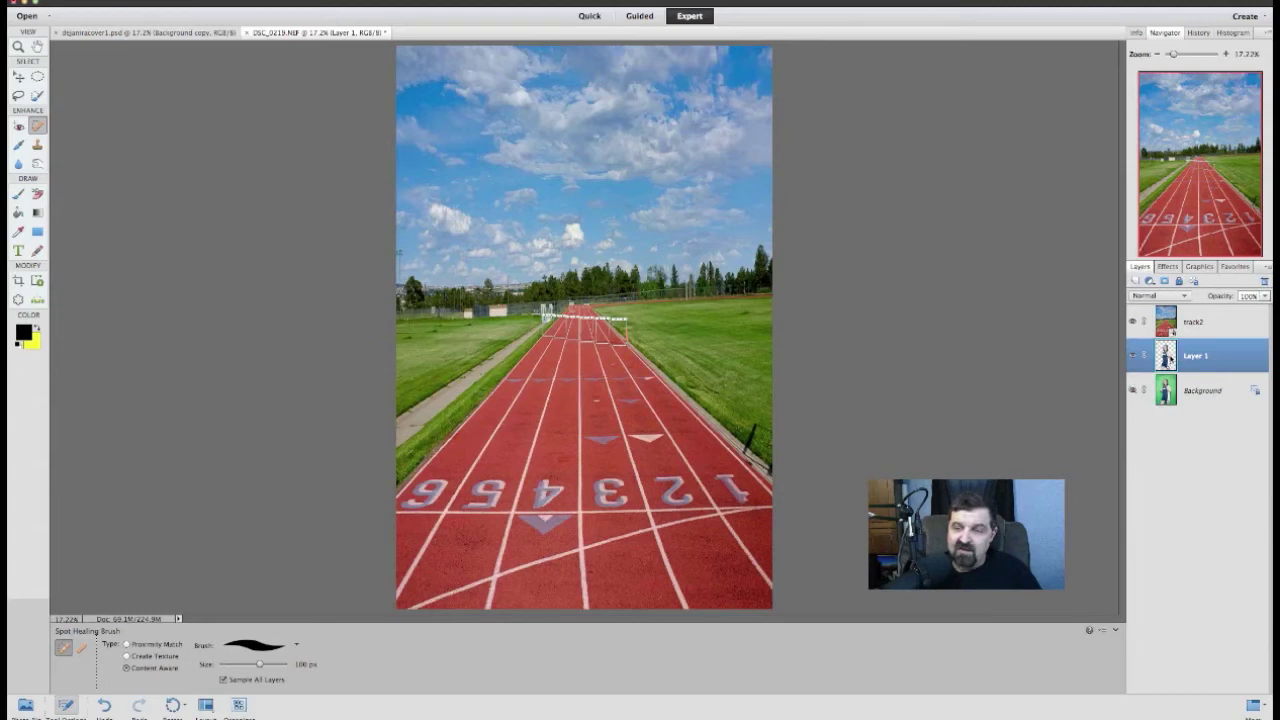
{"action": "left_click_drag", "start_coordinate": [1170, 356], "coordinate": [1172, 320]}
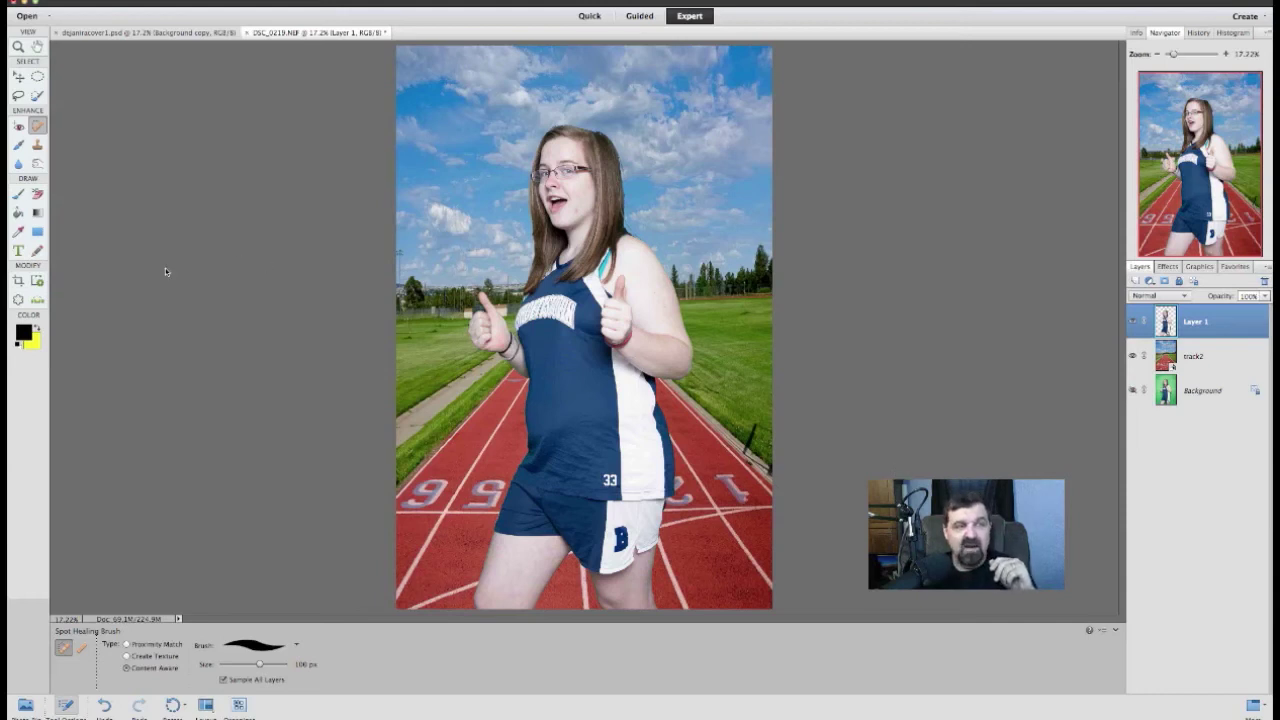
Step: Switch to the web browser and review the search term and size filter of the "track" image results
{"action": "left_click", "coordinate": [475, 714]}
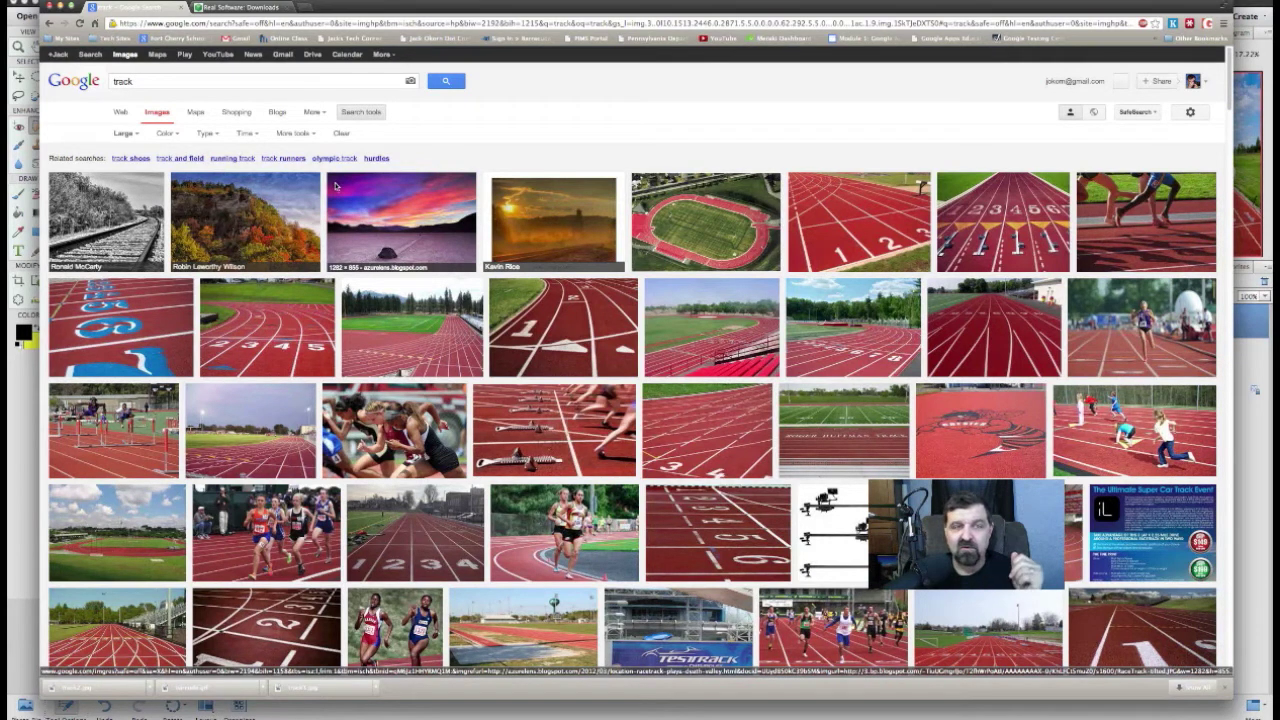
{"action": "left_click_drag", "start_coordinate": [180, 84], "coordinate": [115, 82]}
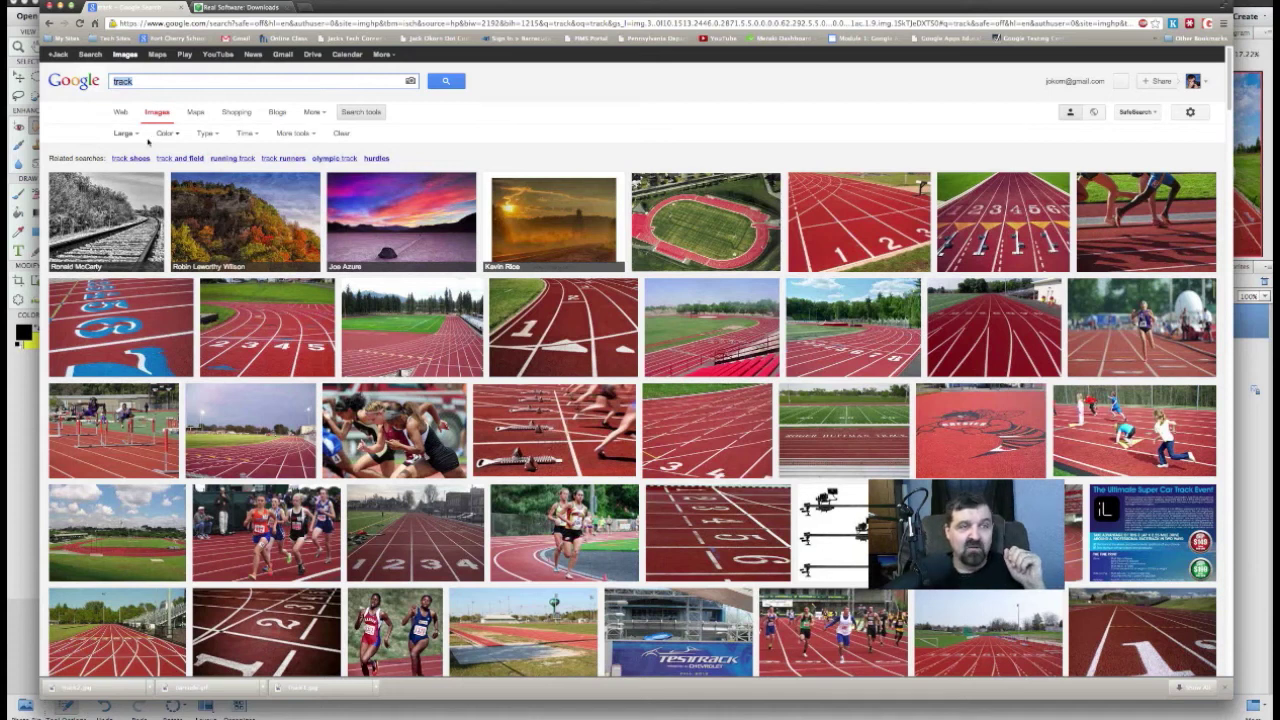
{"action": "left_click", "coordinate": [137, 134]}
{"action": "left_click", "coordinate": [137, 134]}
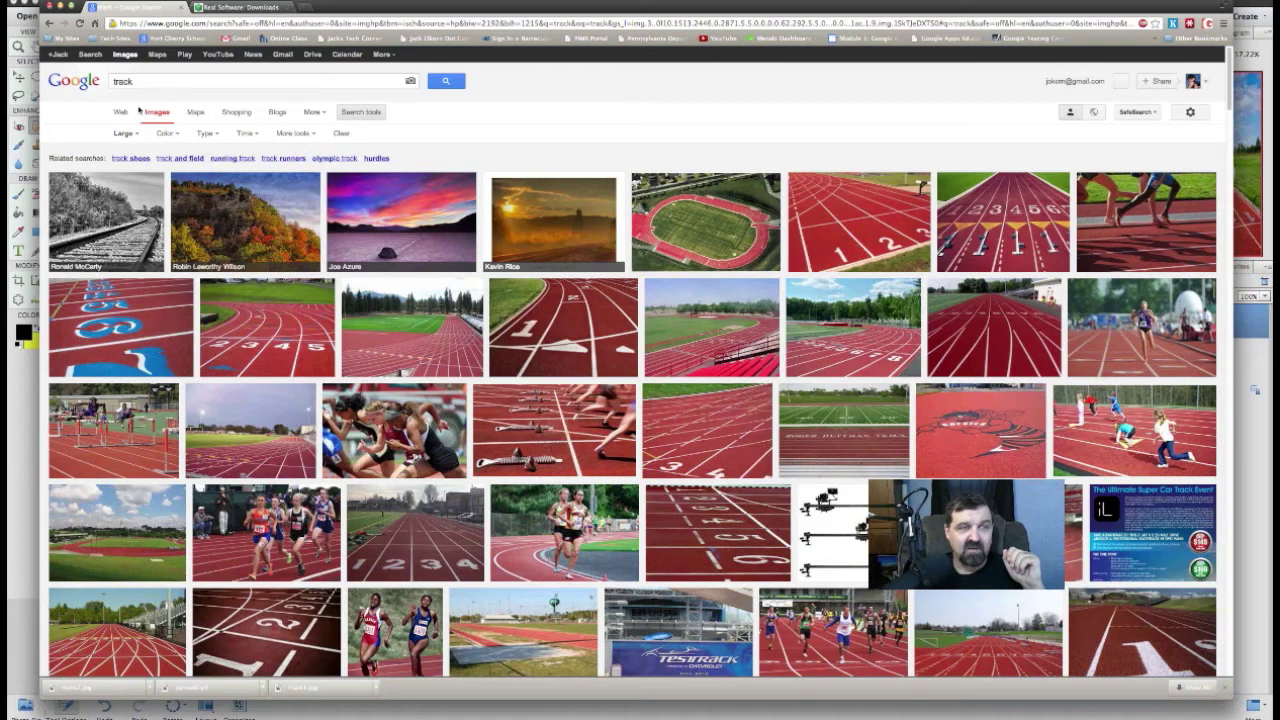
Step: Replace the image search term and search for "magazine barcode"
{"action": "double_click", "coordinate": [130, 82]}
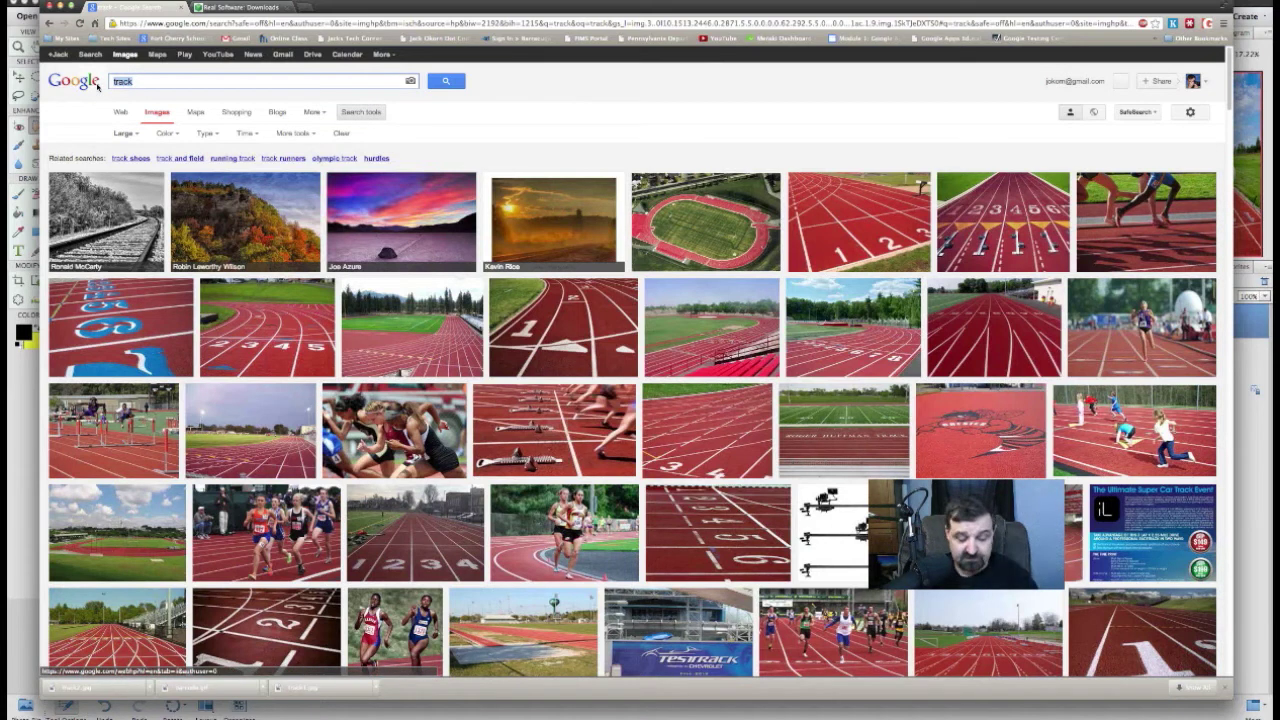
{"action": "type", "text": "ma"}
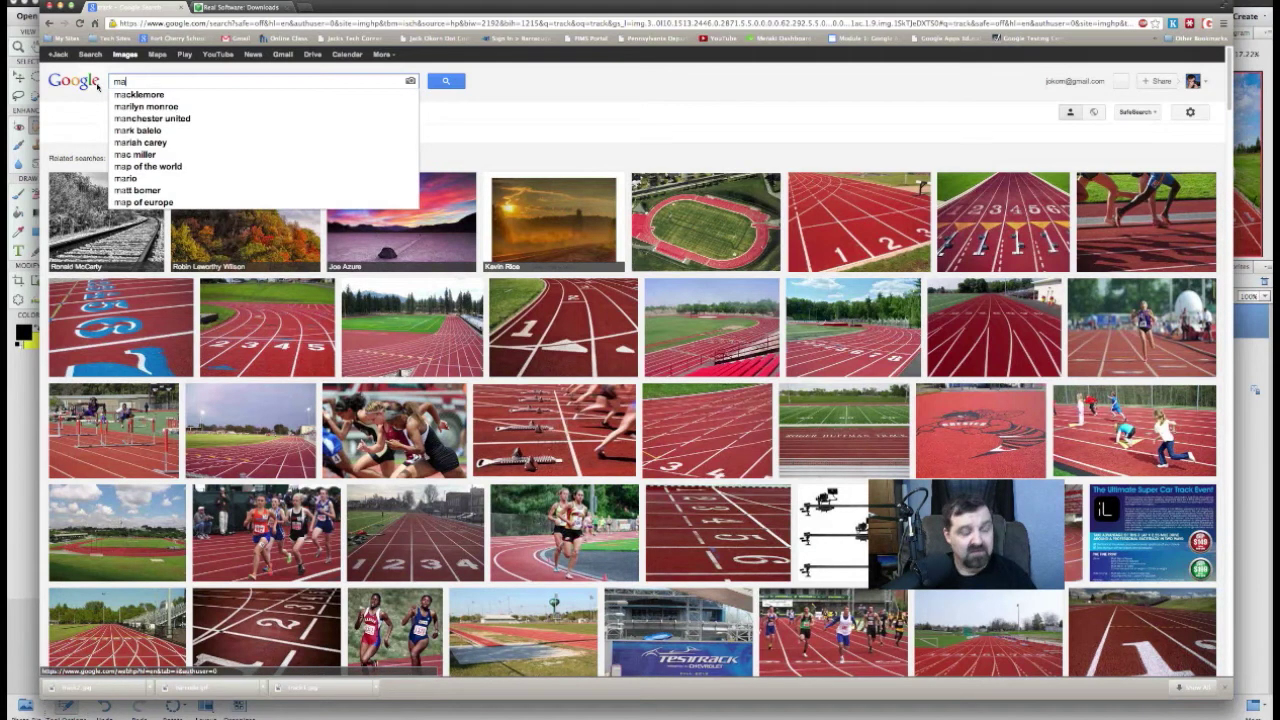
{"action": "type", "text": "g"}
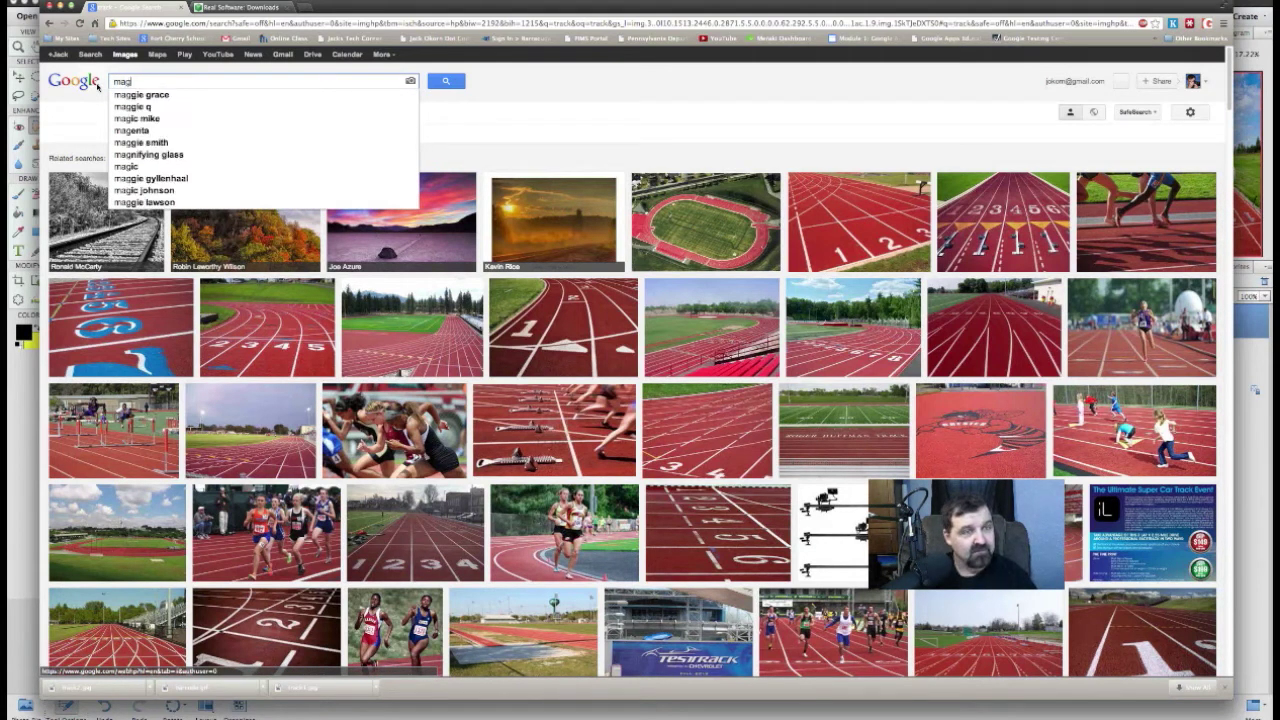
{"action": "type", "text": "i"}
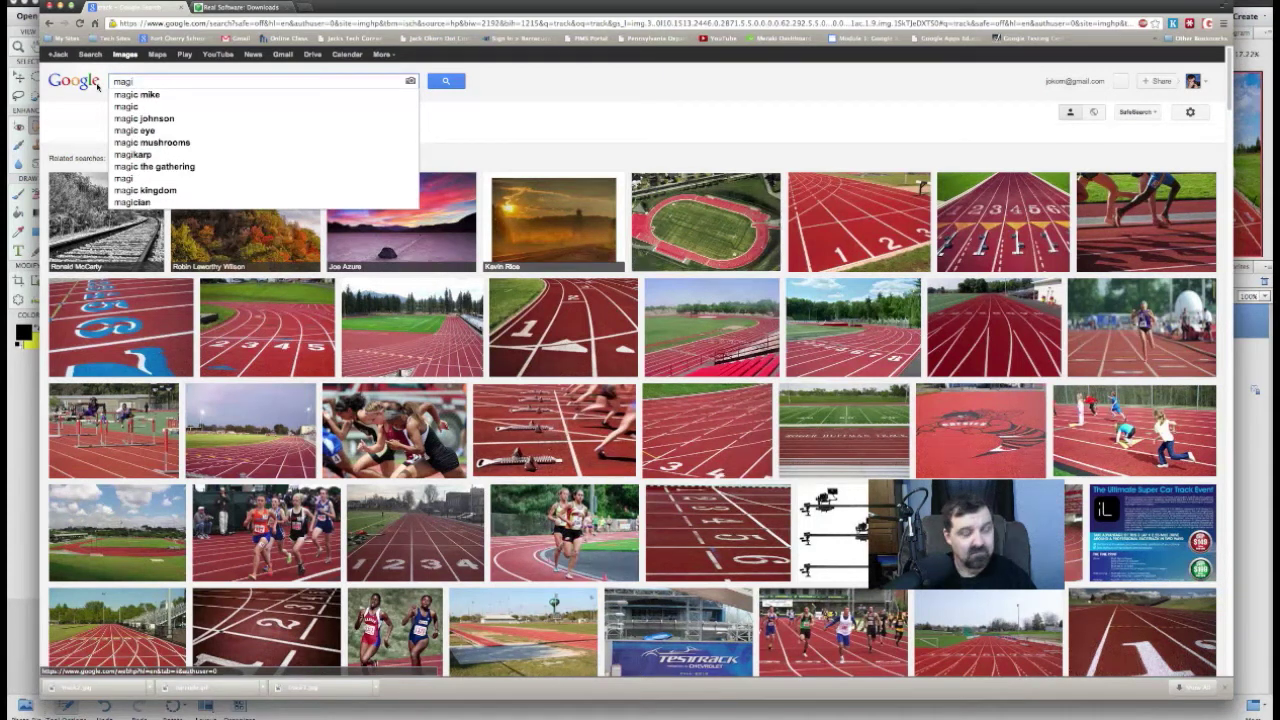
{"action": "key", "text": "BackSpace"}
{"action": "type", "text": "a"}
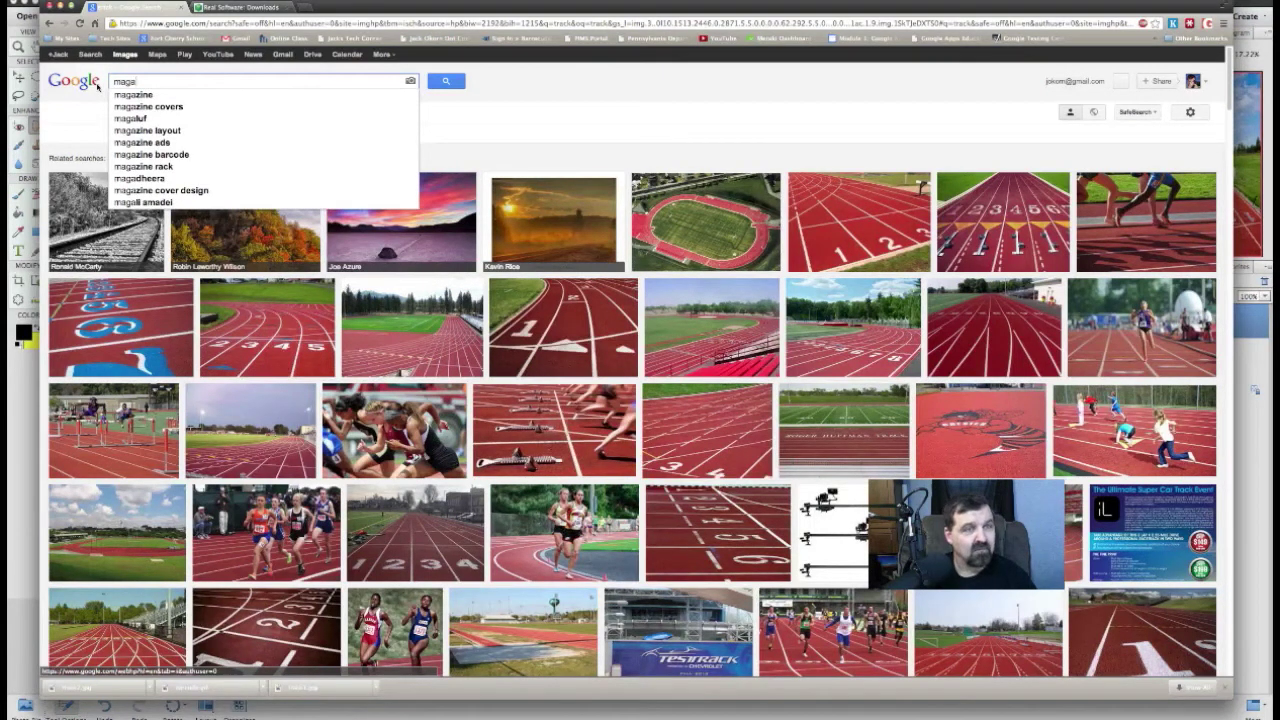
{"action": "left_click", "coordinate": [127, 155]}
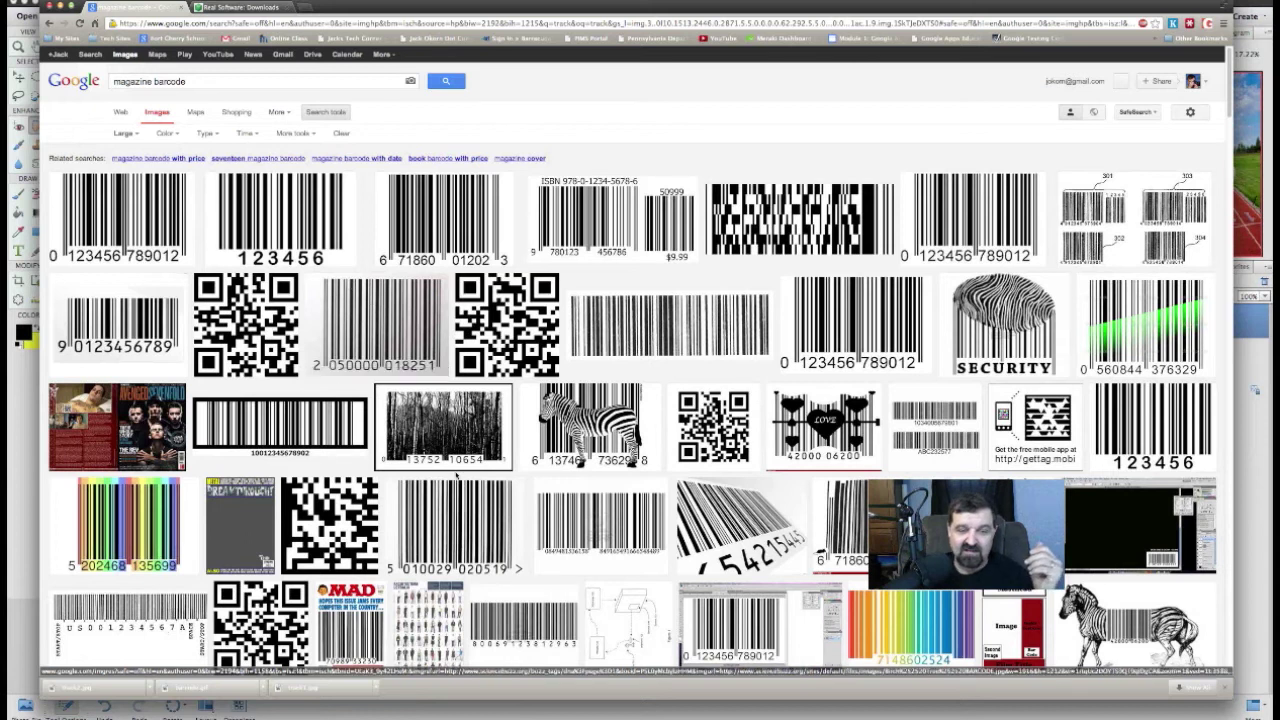
Step: Open the preview of the large black-and-white barcode ending in ">" and save the image as barcode2 in the Backgrounds folder
{"action": "left_click", "coordinate": [457, 540]}
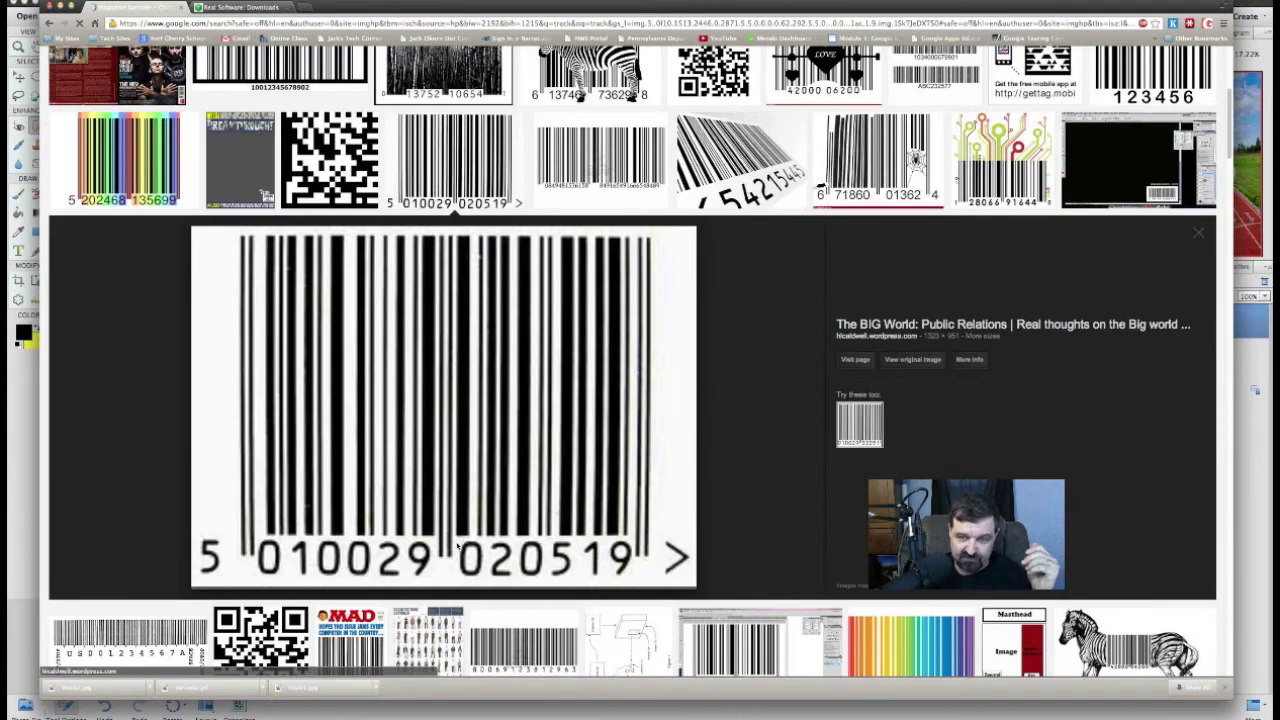
{"action": "right_click", "coordinate": [428, 364]}
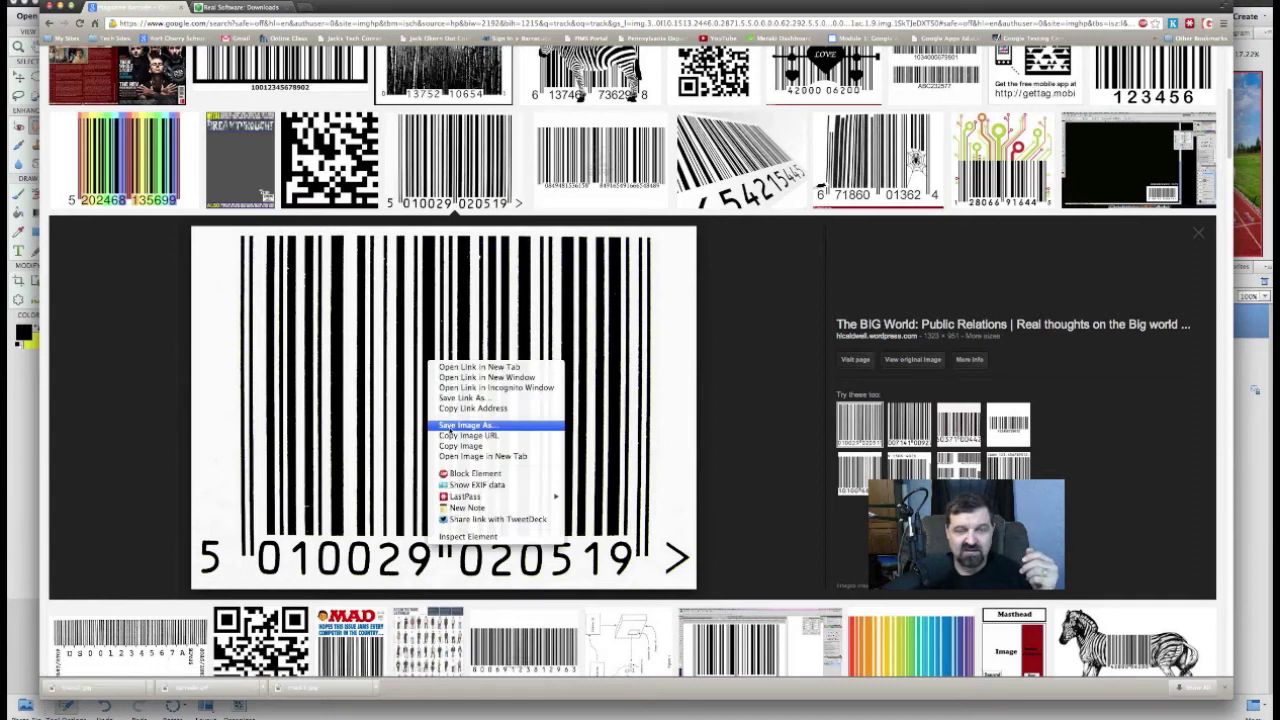
{"action": "left_click", "coordinate": [455, 428]}
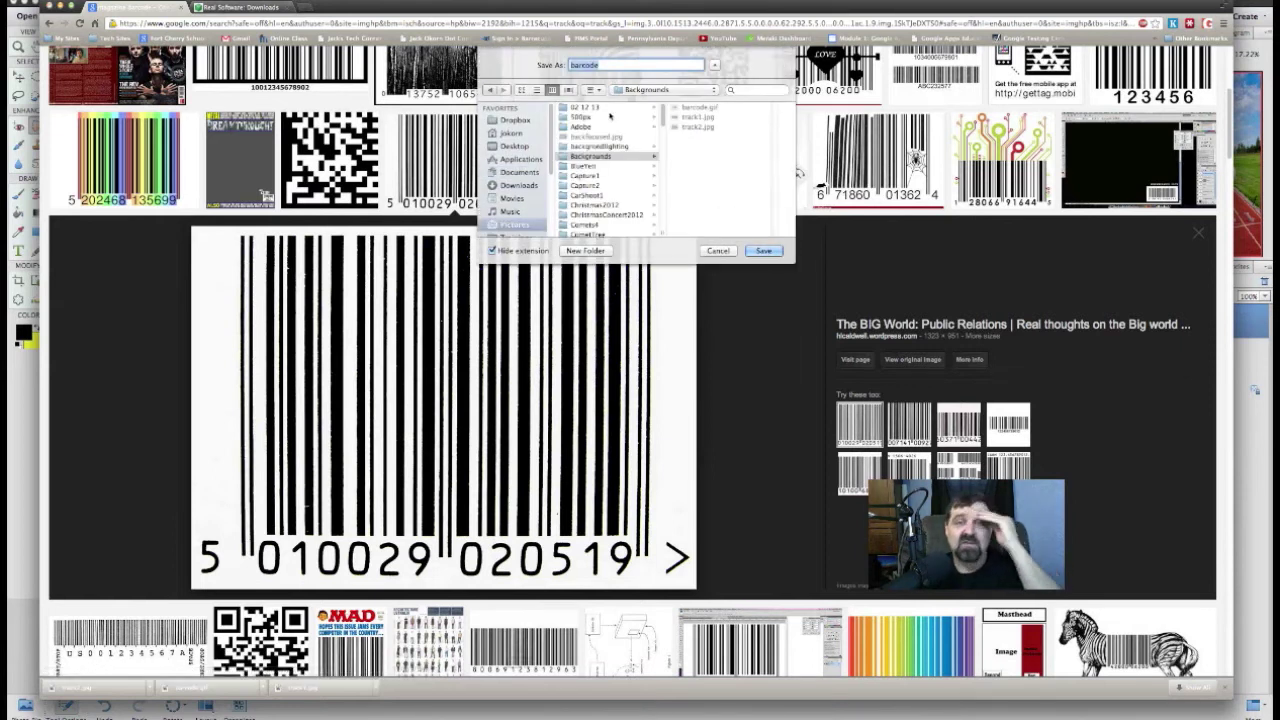
{"action": "left_click", "coordinate": [609, 64]}
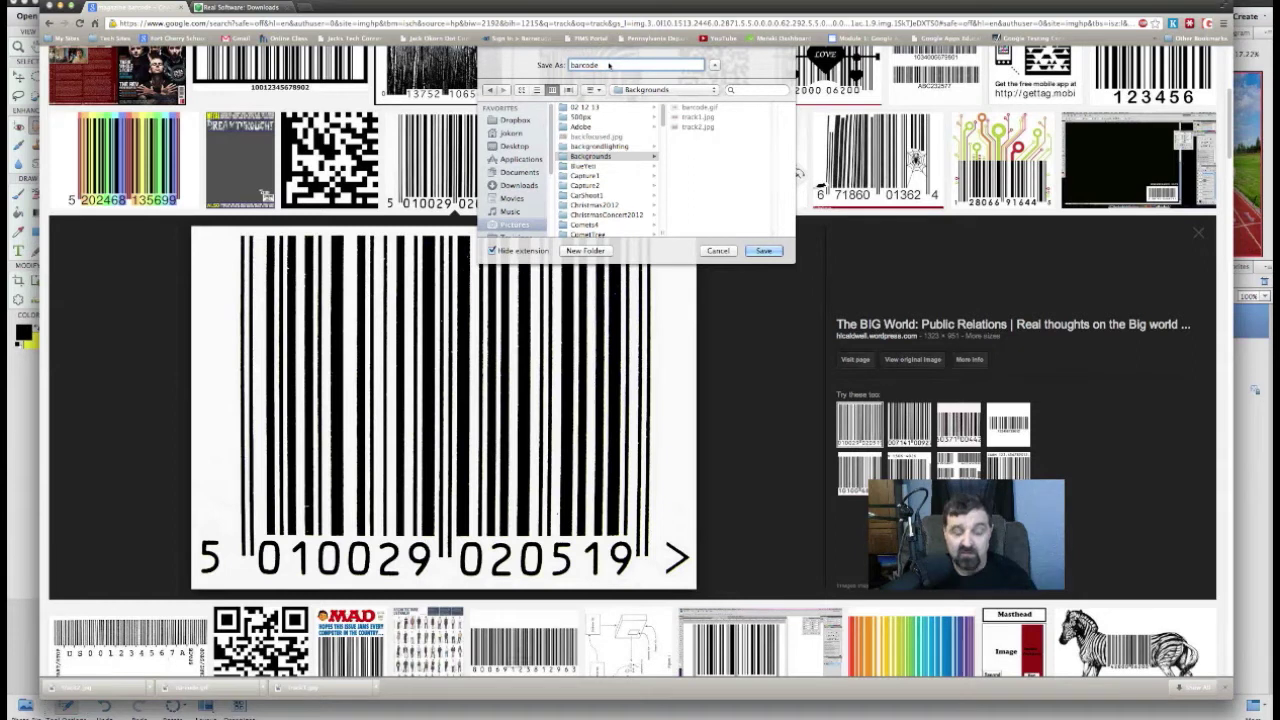
{"action": "type", "text": "2"}
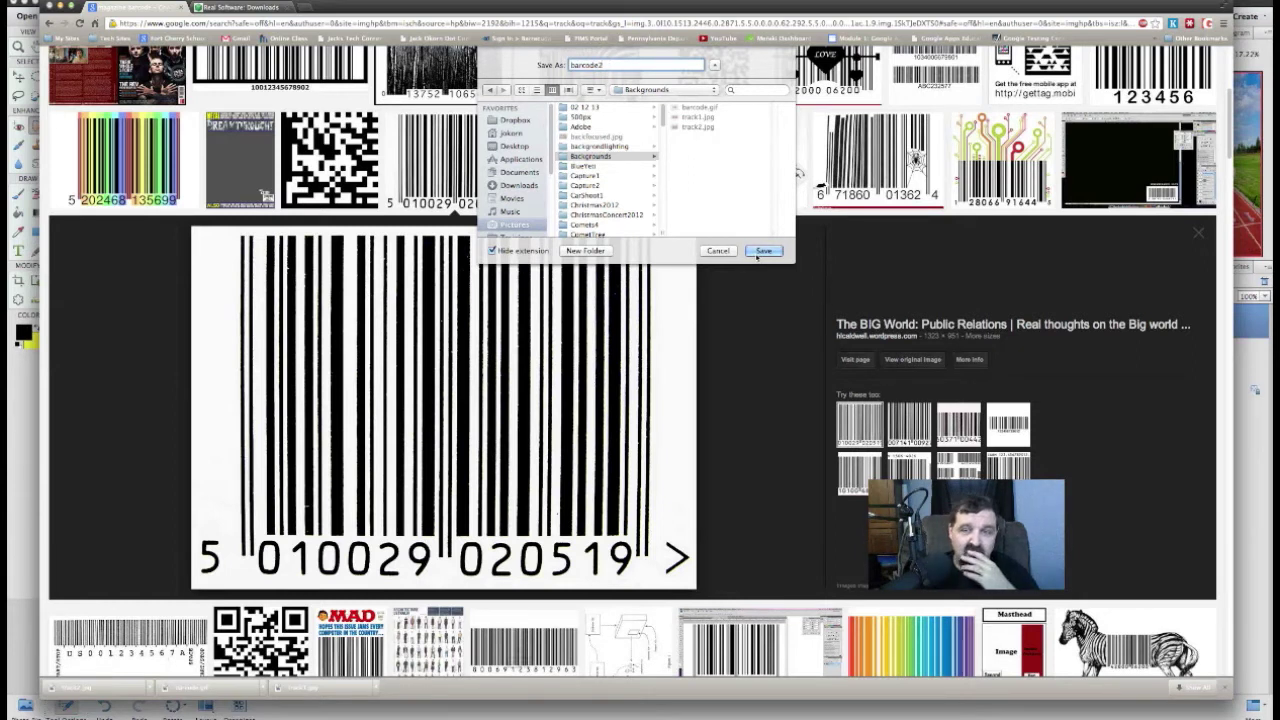
{"action": "left_click", "coordinate": [763, 251]}
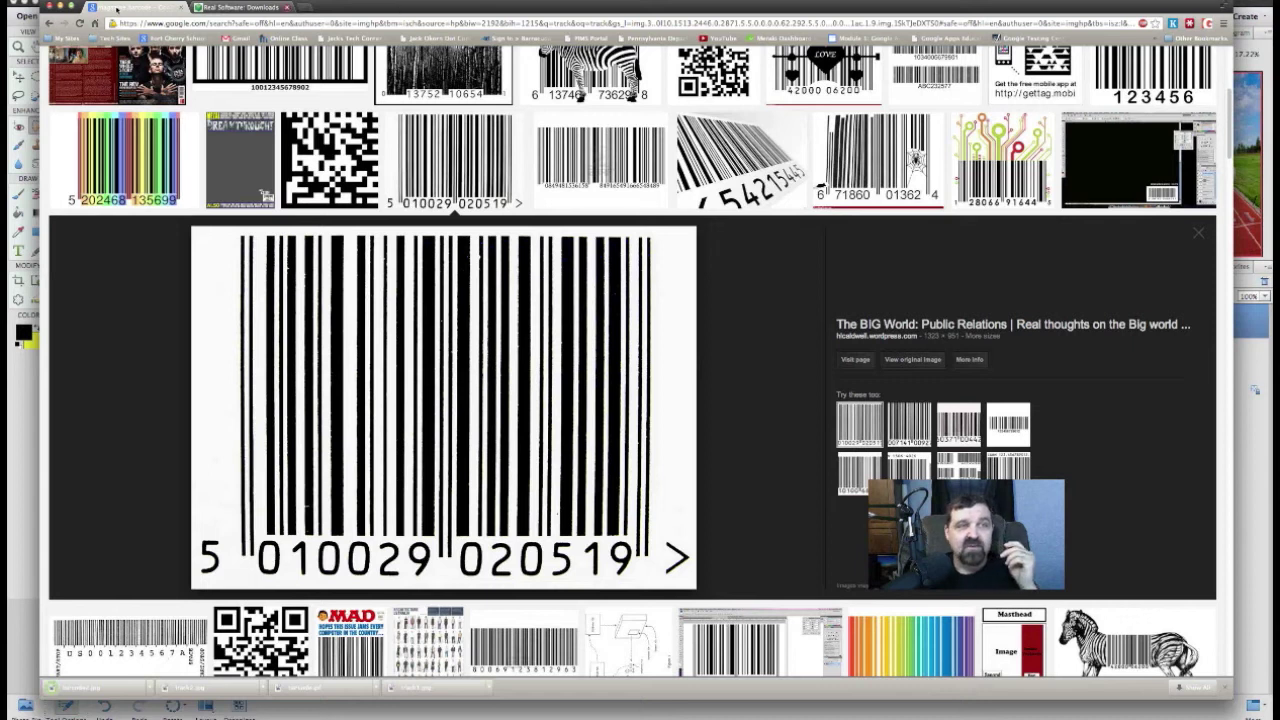
Step: Return to the Photoshop Elements Editor and place barcode2.jpg from the Backgrounds folder into the cover document
{"action": "left_click", "coordinate": [60, 6]}
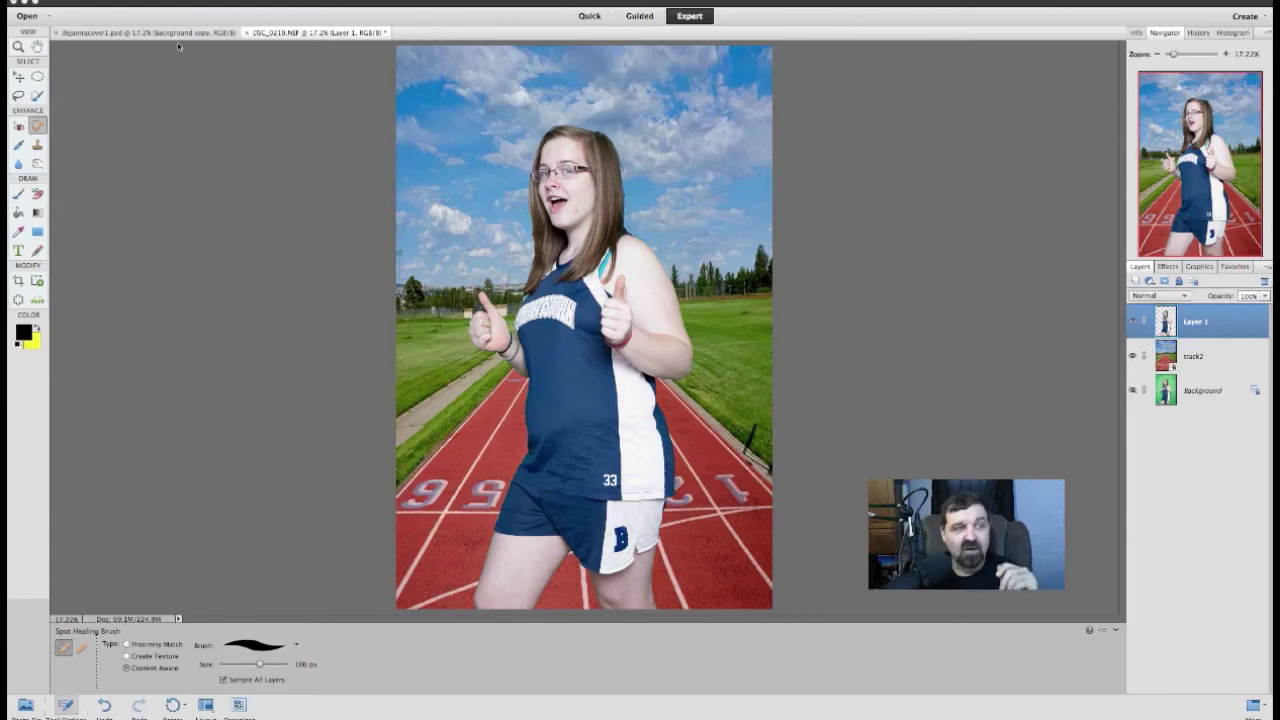
{"action": "left_click", "coordinate": [129, 4]}
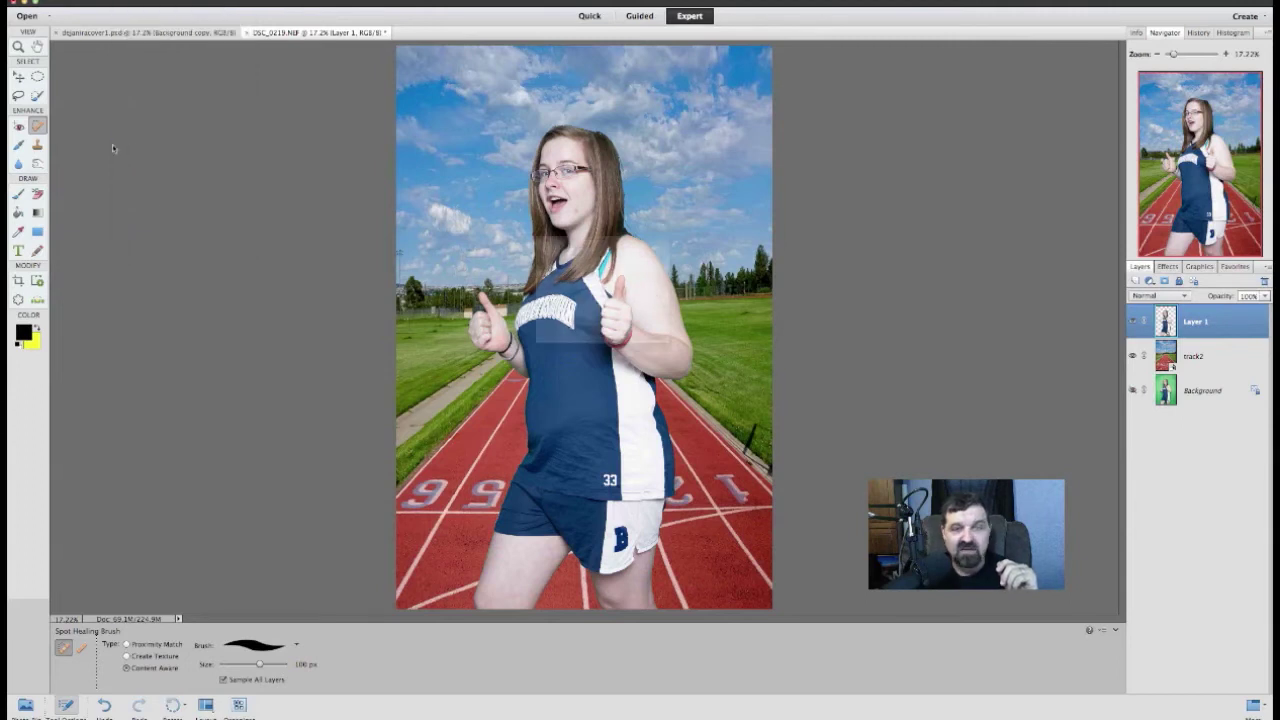
{"action": "left_click", "coordinate": [665, 210]}
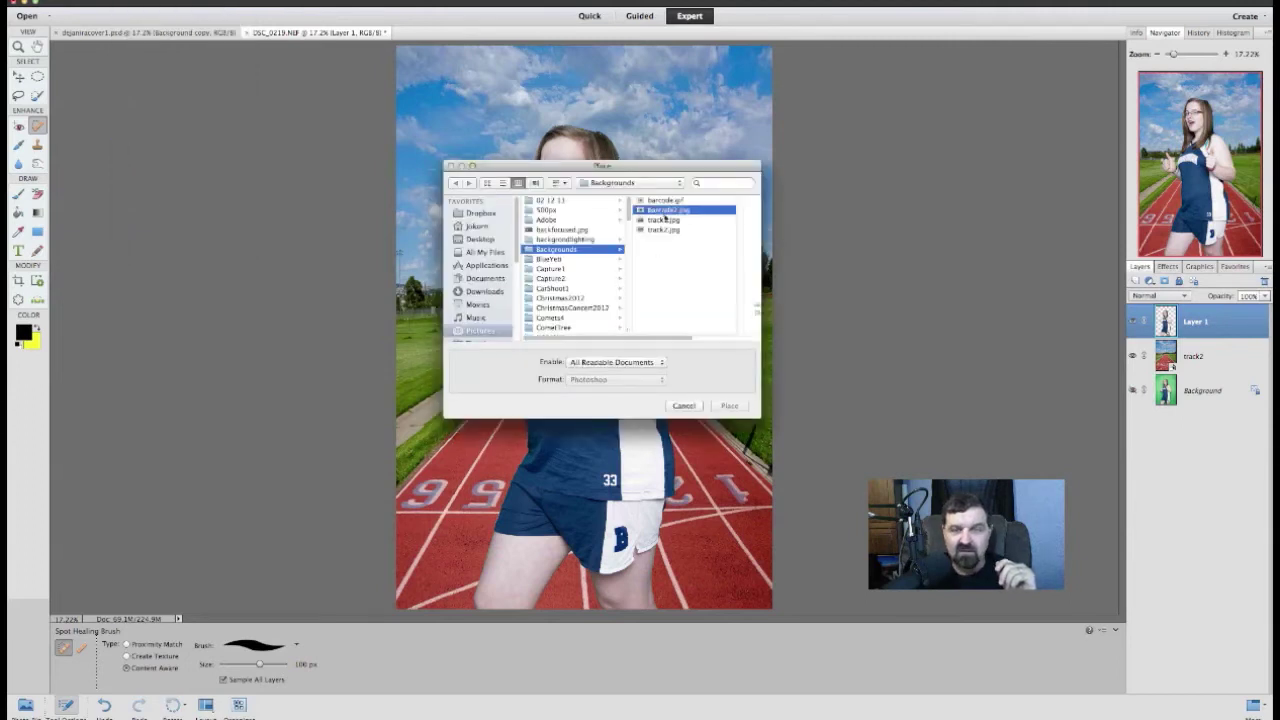
{"action": "left_click", "coordinate": [729, 405]}
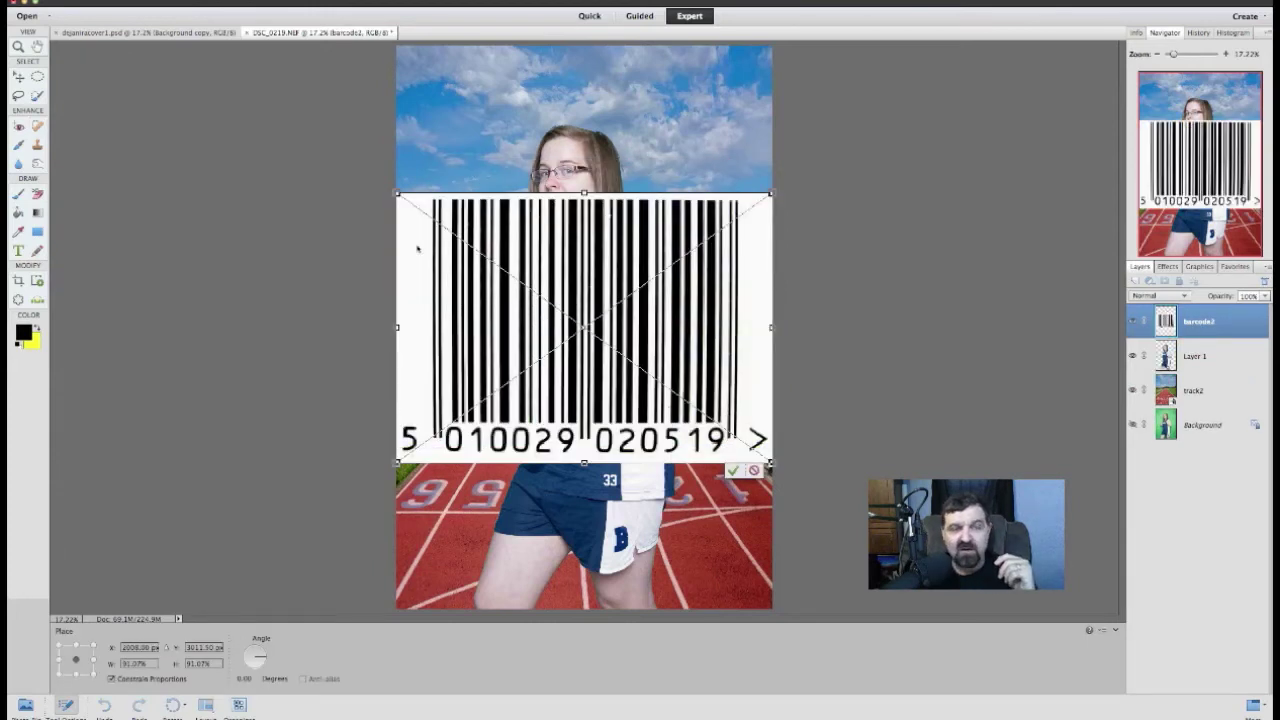
Step: Scale the placed barcode to about 9.6%, position it on the red track beside the athlete's shorts, and commit the placement
{"action": "left_click_drag", "start_coordinate": [398, 194], "coordinate": [402, 198]}
{"action": "left_click_drag", "start_coordinate": [489, 266], "coordinate": [741, 429]}
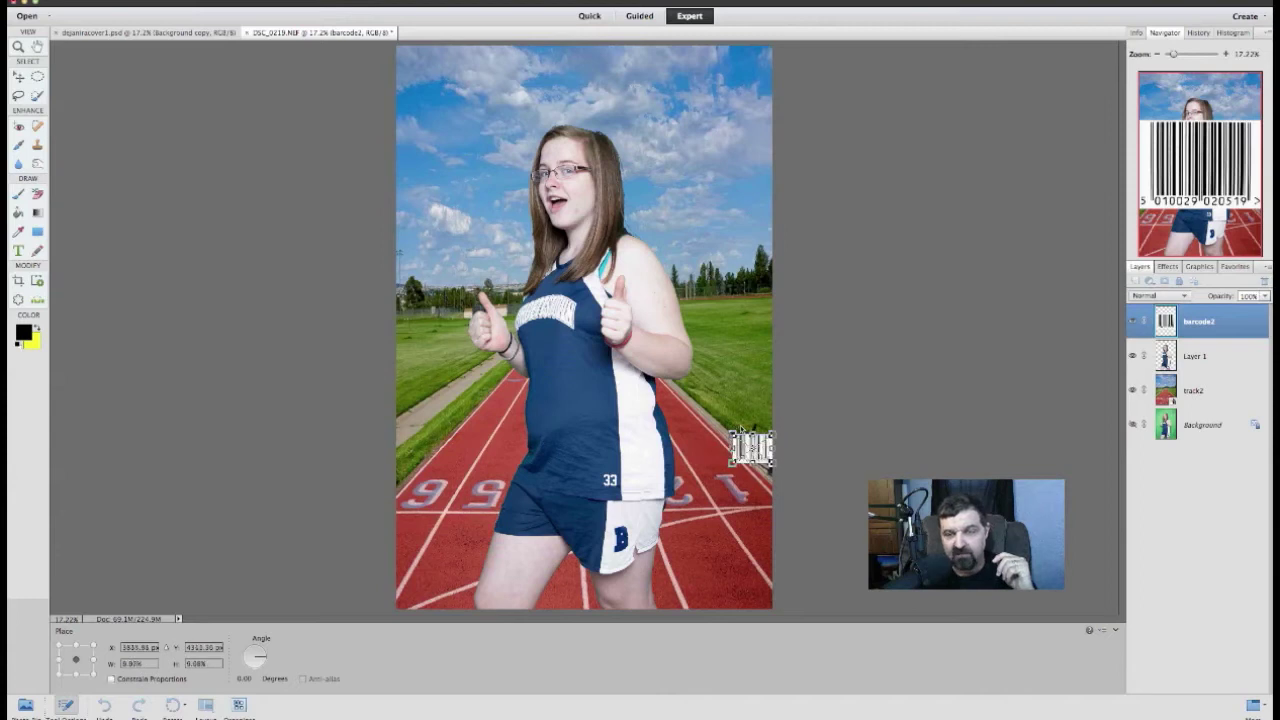
{"action": "left_click_drag", "start_coordinate": [747, 466], "coordinate": [722, 554]}
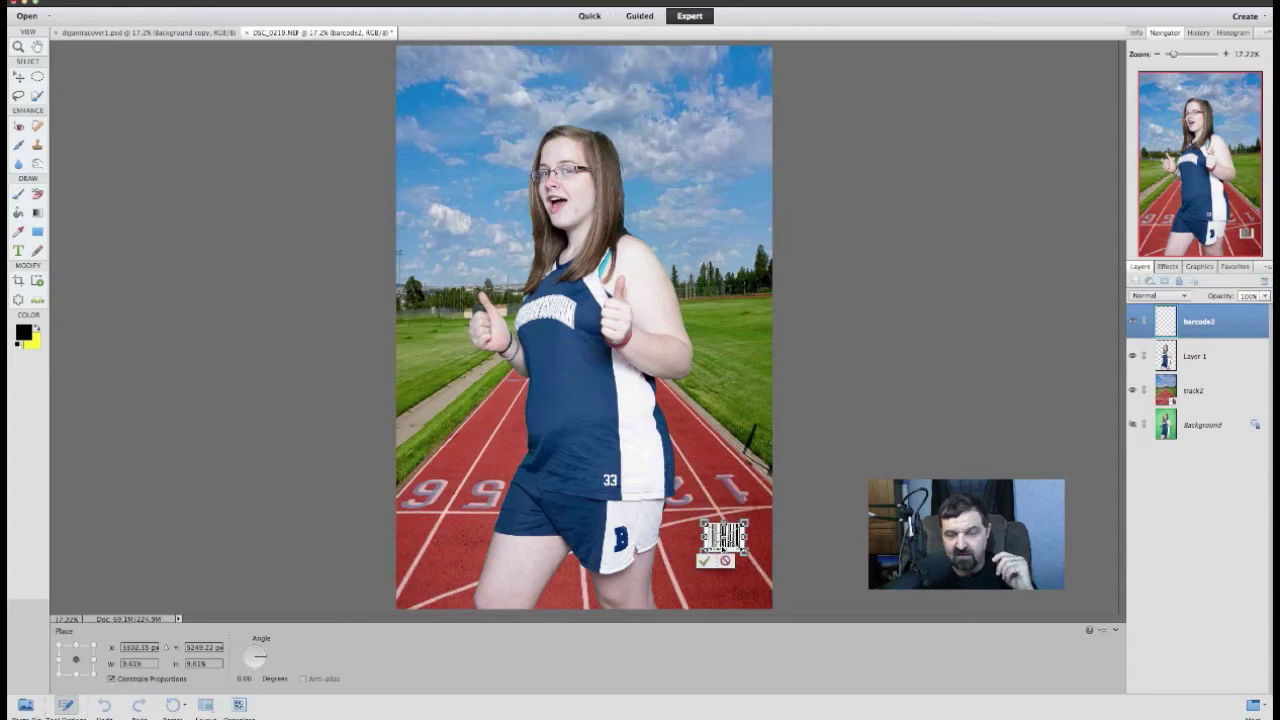
{"action": "left_click", "coordinate": [704, 560]}
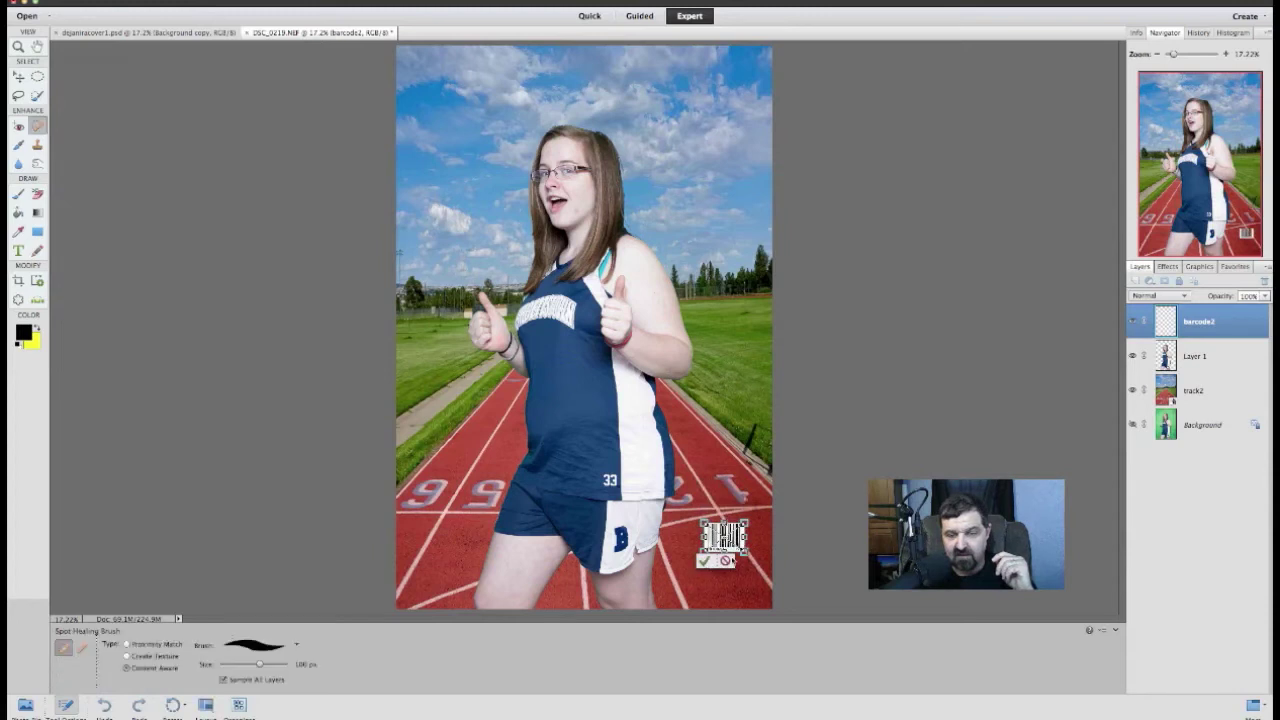
Step: Simplify the barcode2 smart layer and leave it as the active layer above Layer 1
{"action": "left_click", "coordinate": [855, 515]}
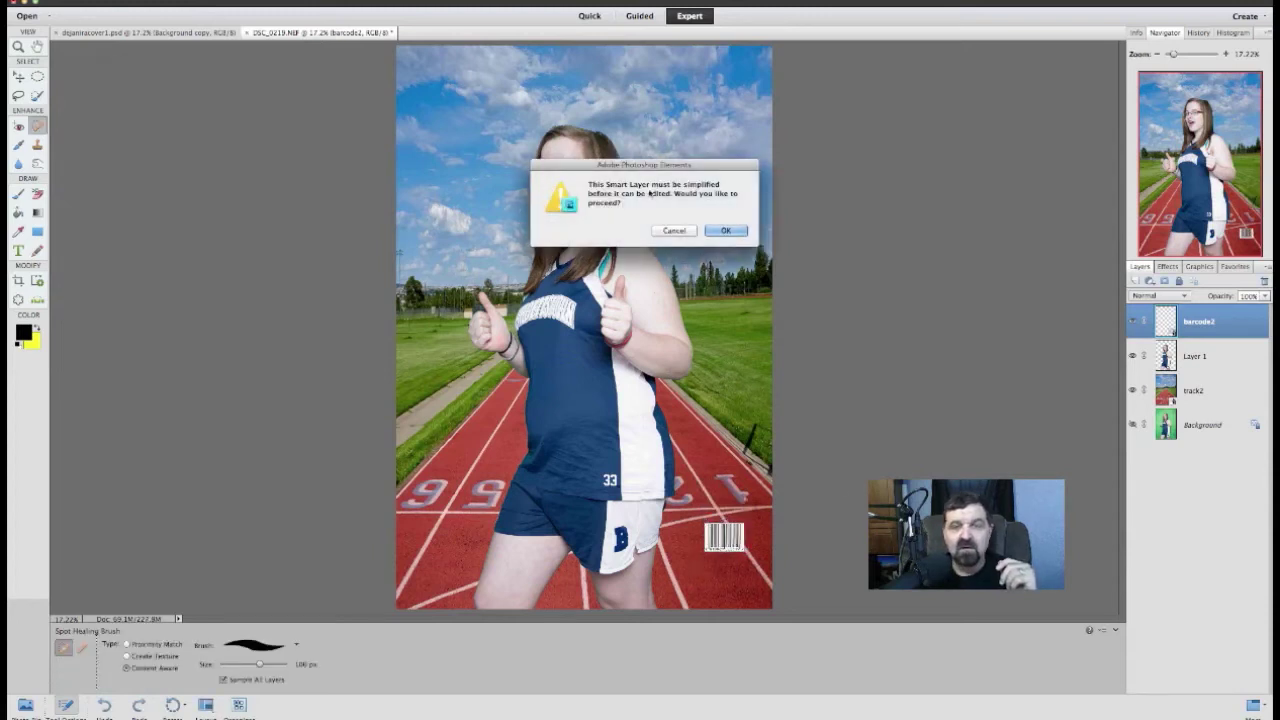
{"action": "left_click", "coordinate": [724, 231]}
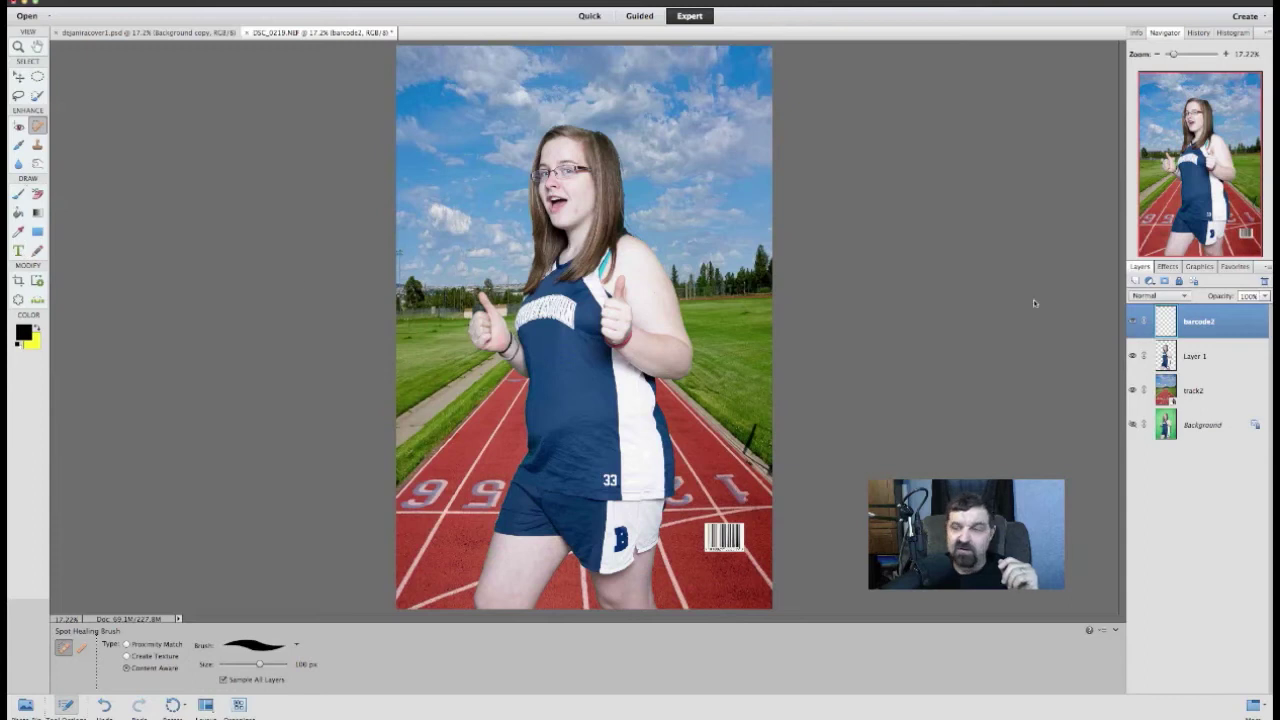
{"action": "left_click", "coordinate": [1207, 356]}
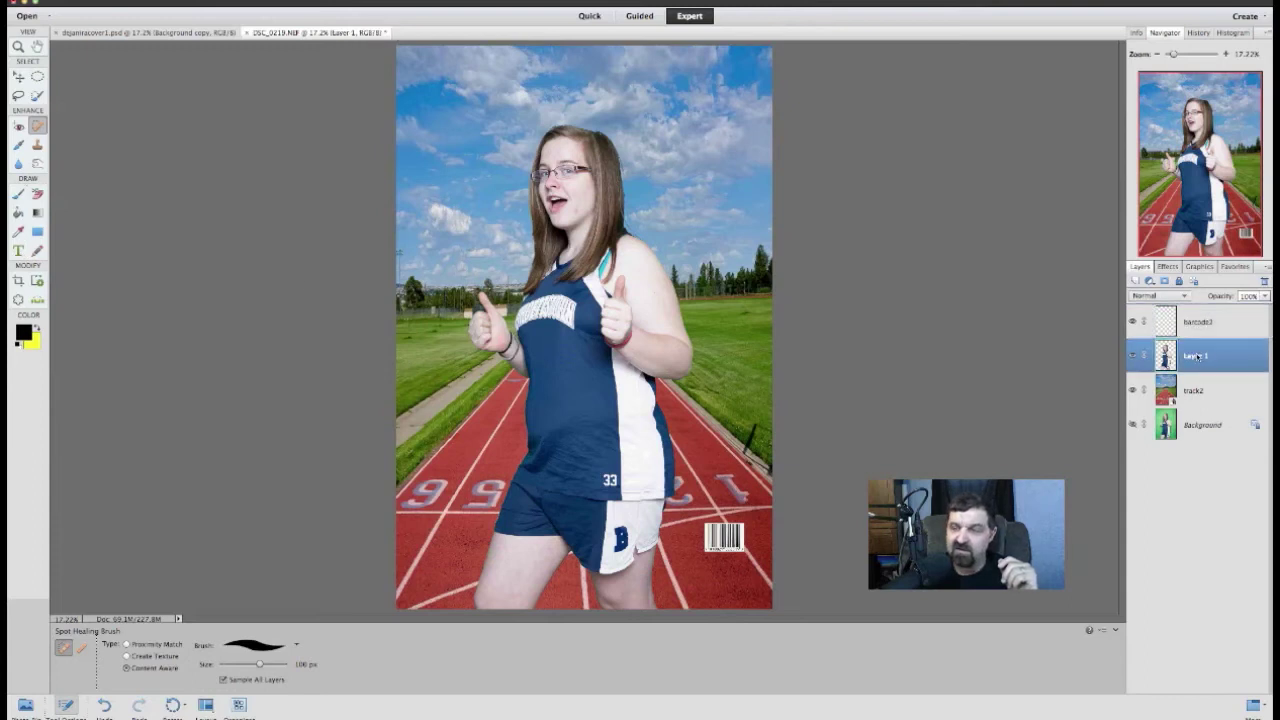
{"action": "left_click", "coordinate": [1206, 323]}
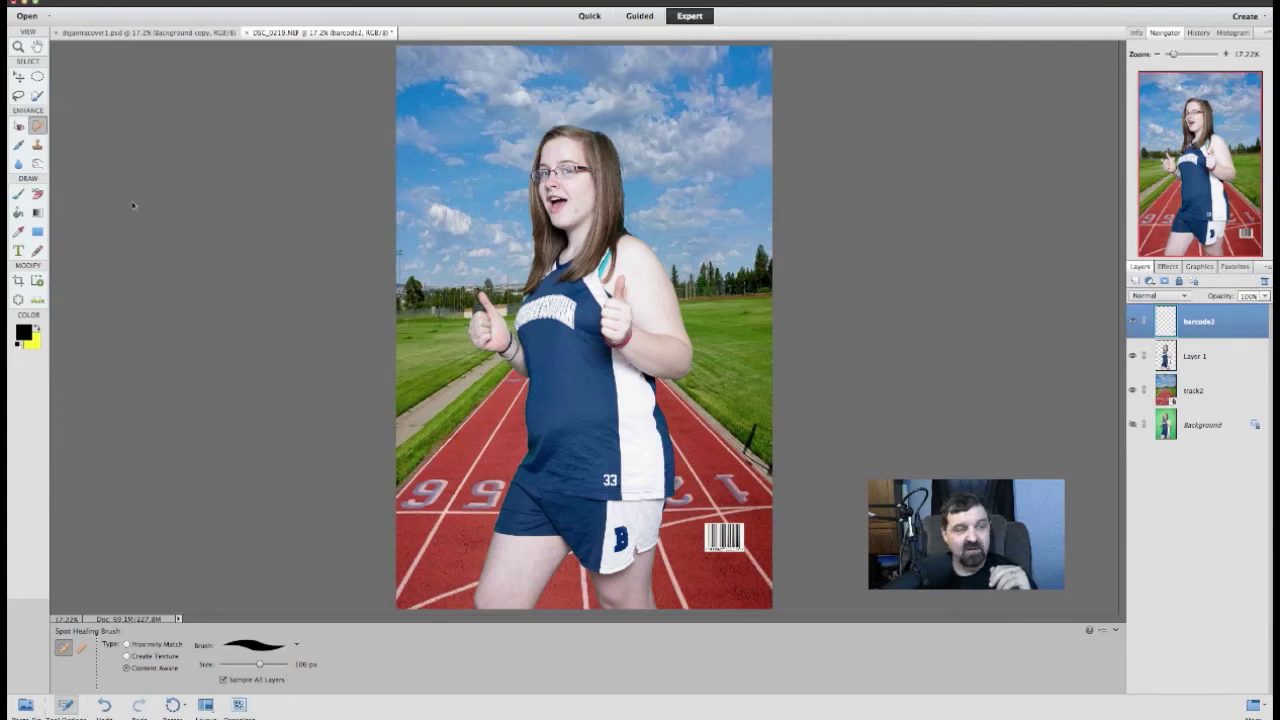
Step: Add a horizontal text box across the sky above the athlete's head and enter the title "TRACK AND FIELD TIMES"
{"action": "left_click", "coordinate": [18, 251]}
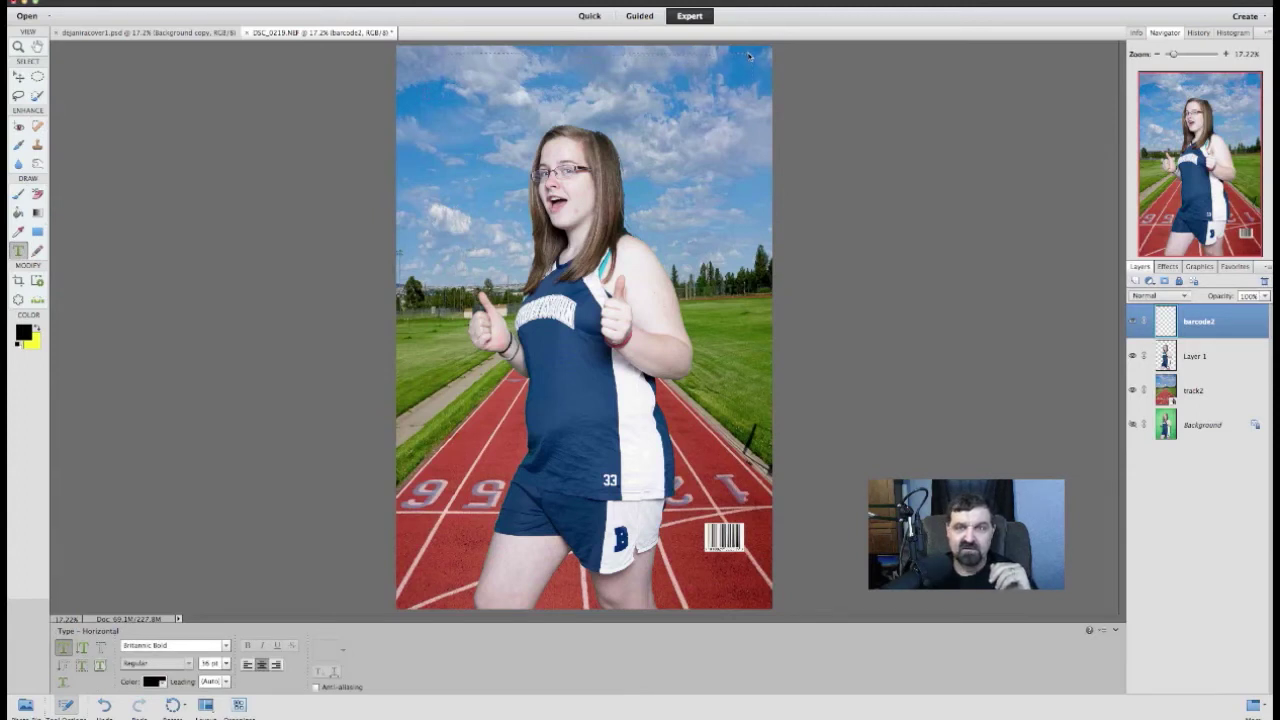
{"action": "left_click_drag", "start_coordinate": [748, 56], "coordinate": [748, 99]}
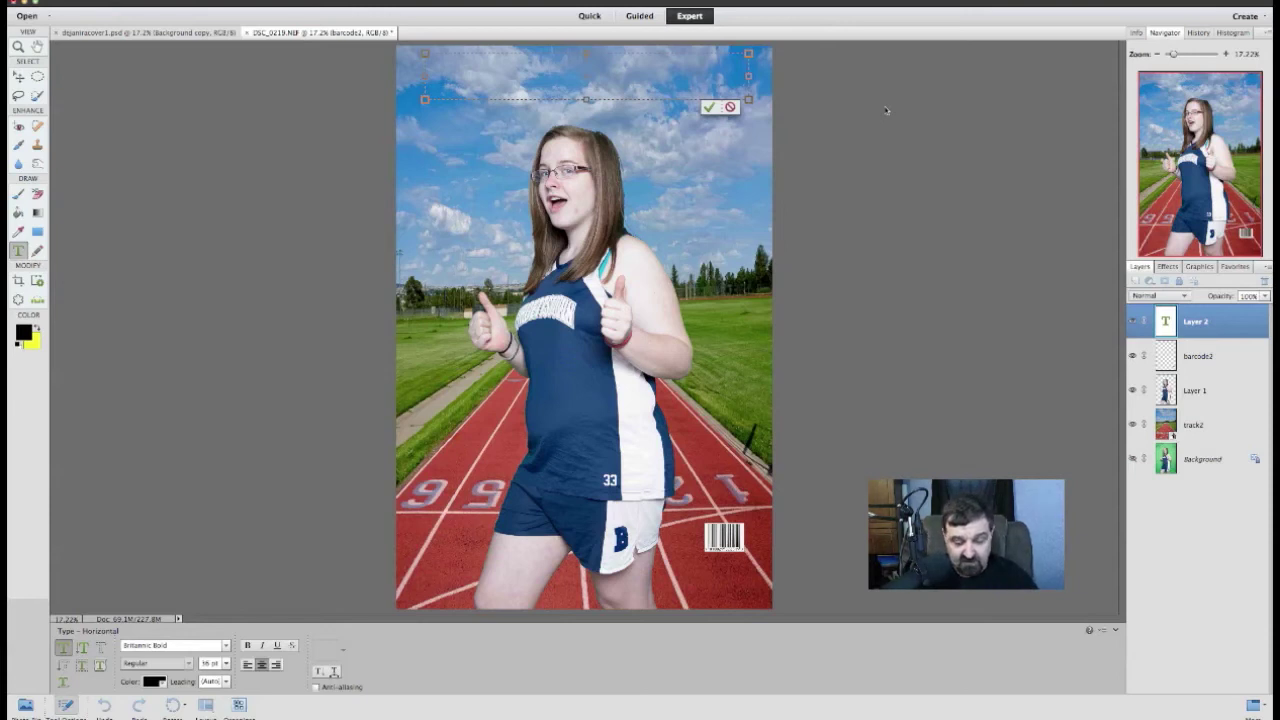
{"action": "type", "text": "TRA"}
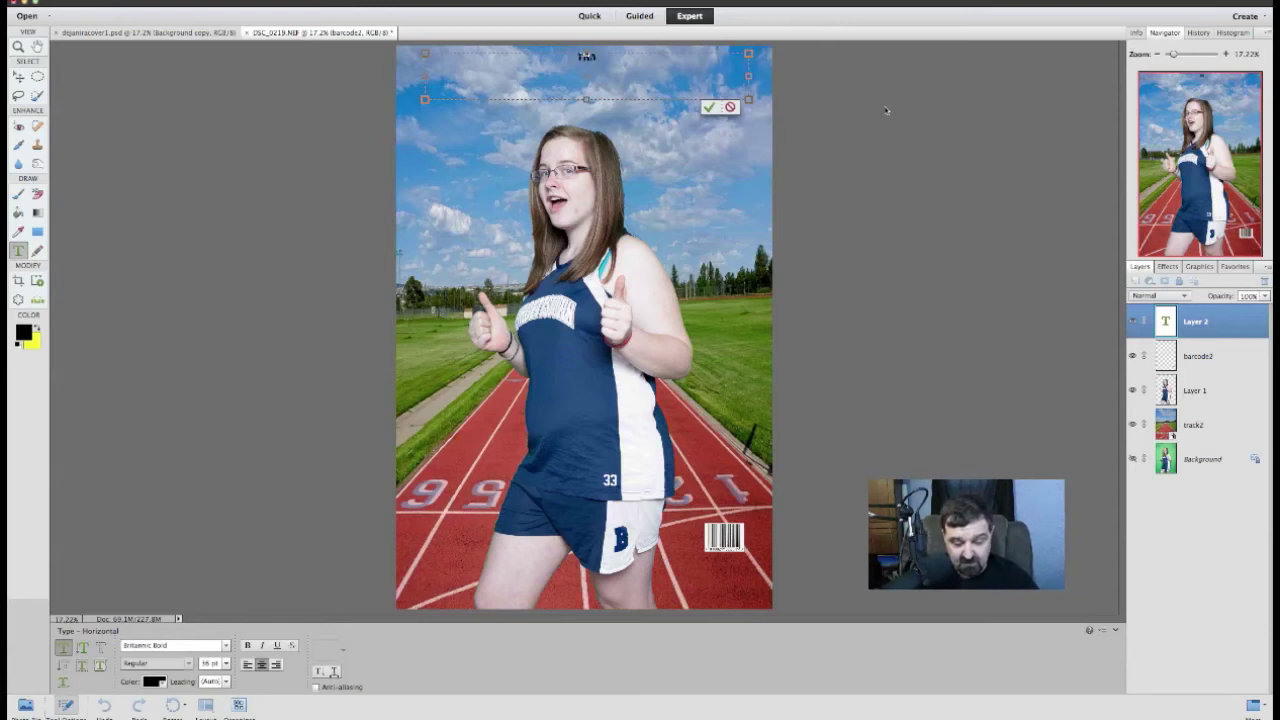
{"action": "type", "text": "CK AND"}
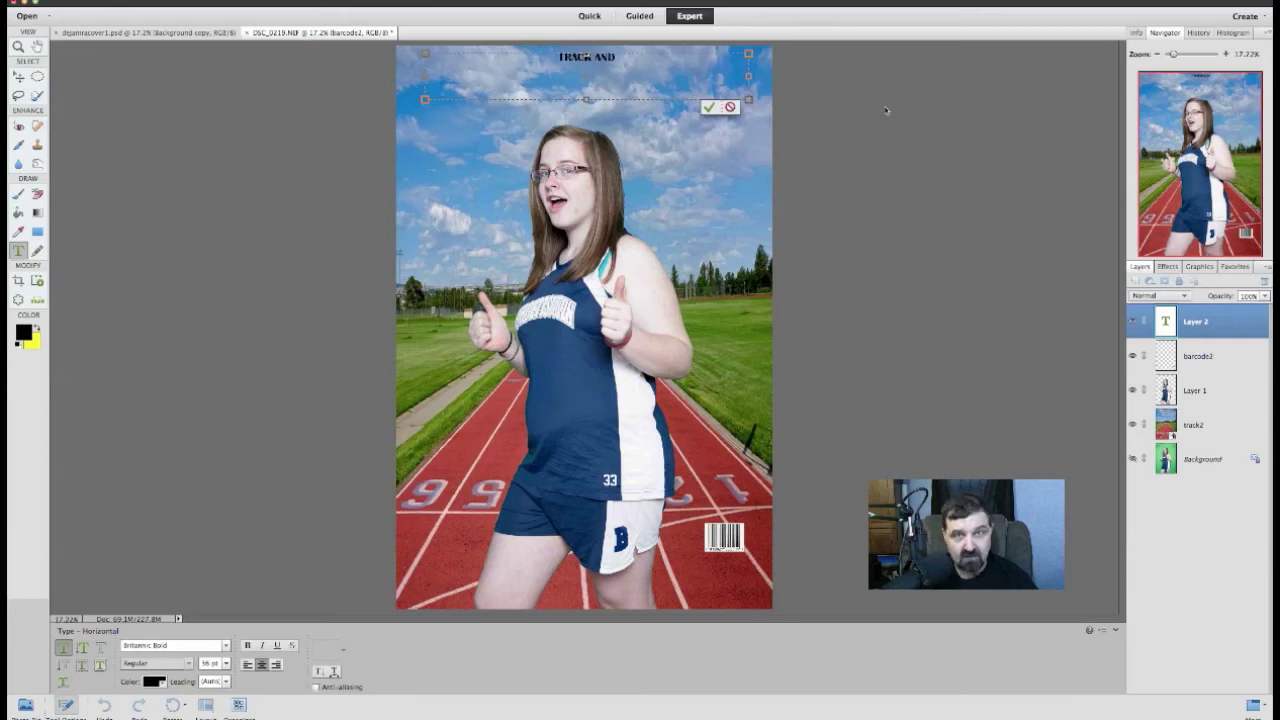
{"action": "type", "text": " FIELD "}
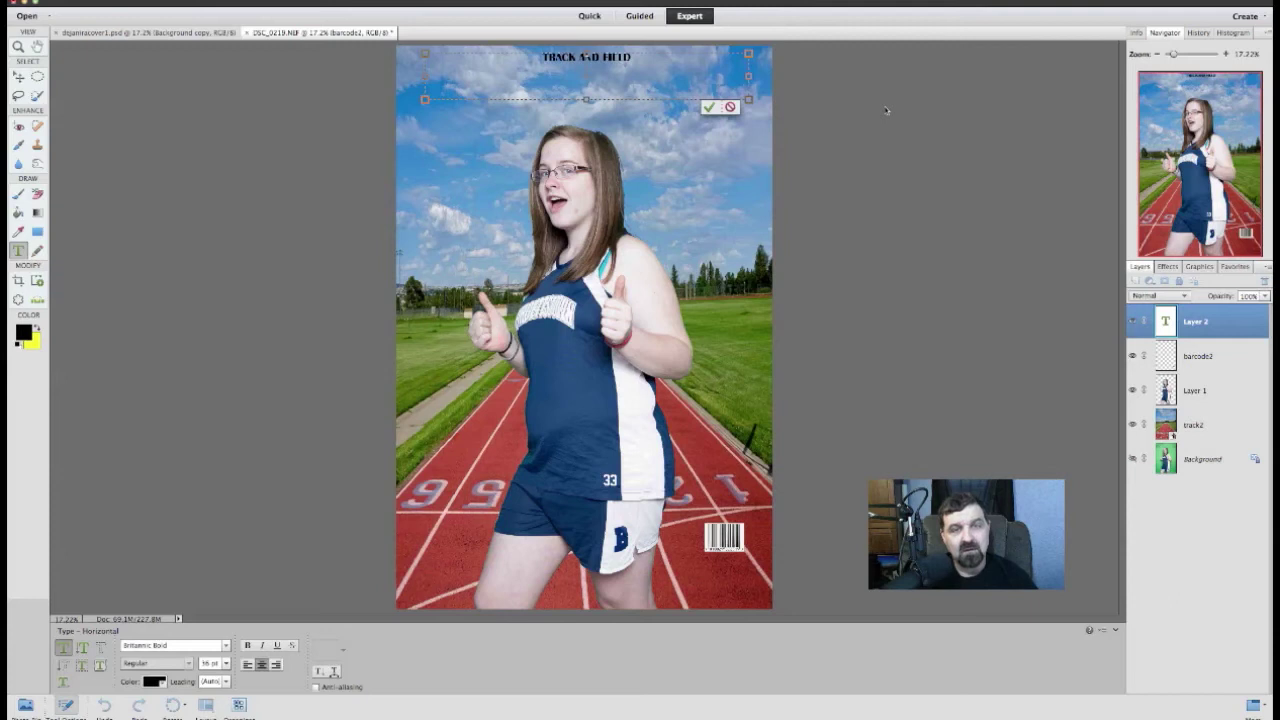
{"action": "type", "text": "TIMES."}
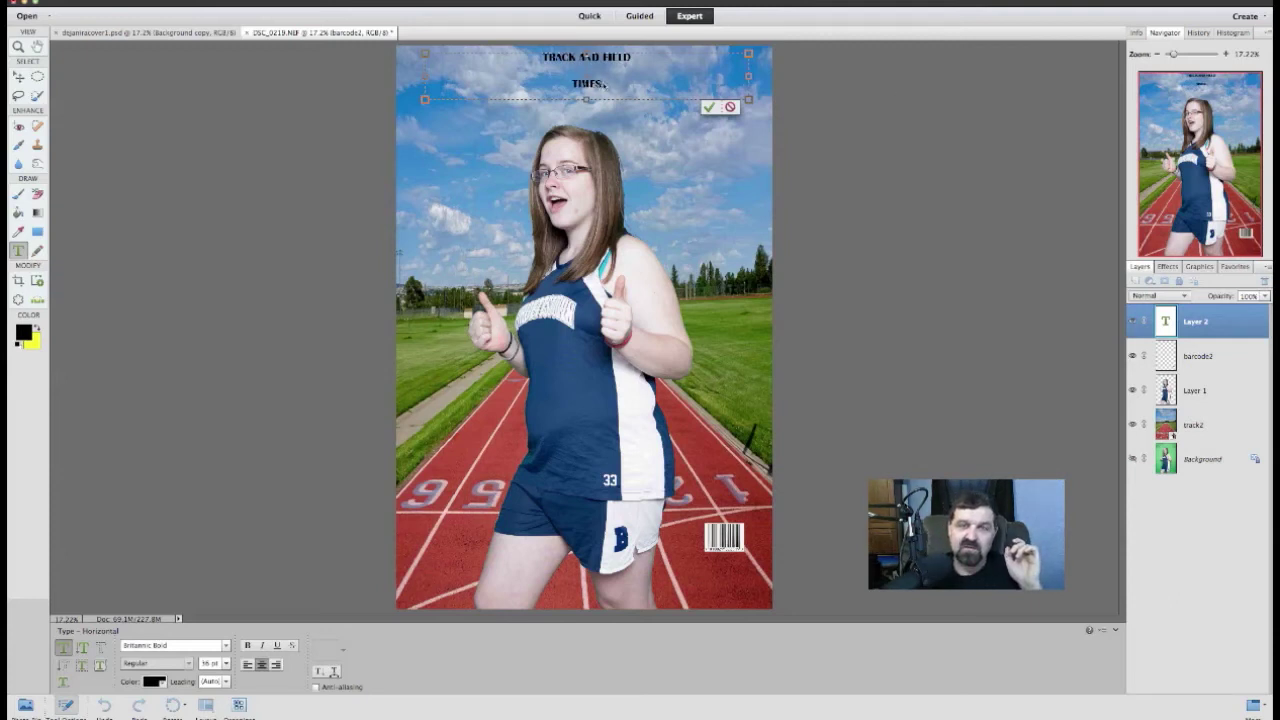
Step: Set the whole cover title to 65 pt and extend its text box downward to fit the word TIMES
{"action": "left_click_drag", "start_coordinate": [606, 85], "coordinate": [541, 57]}
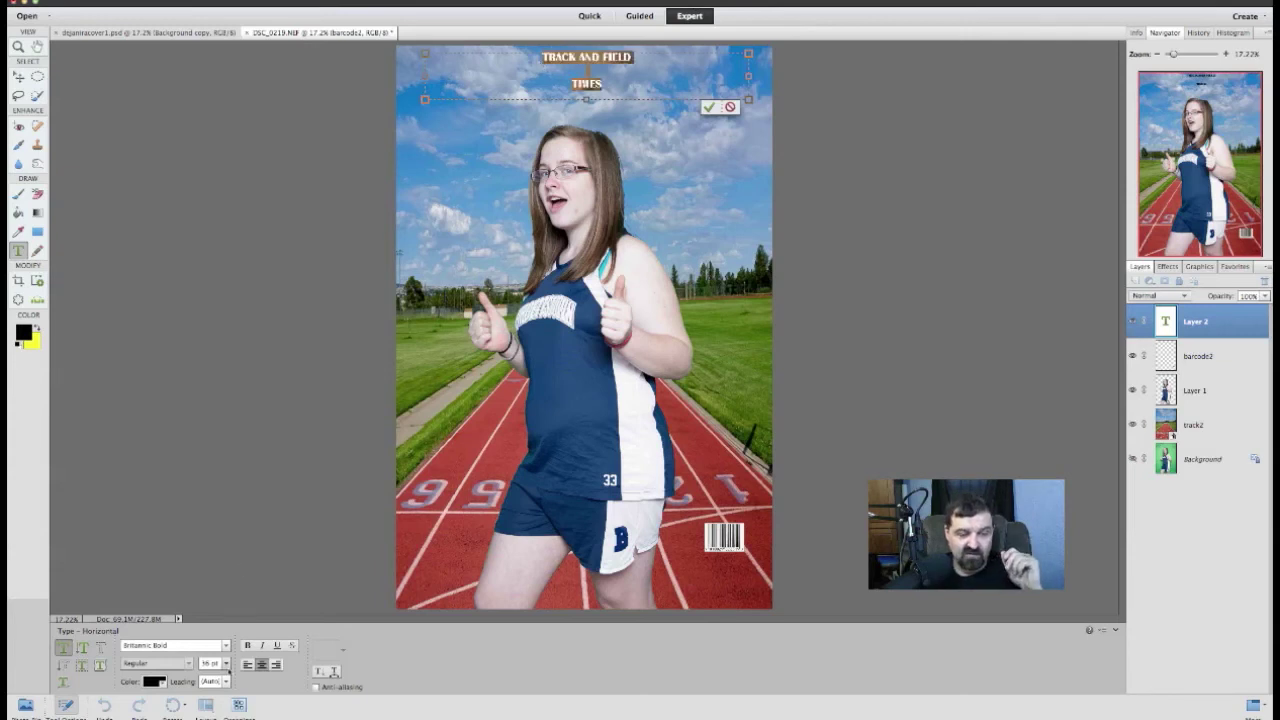
{"action": "left_click", "coordinate": [225, 664]}
{"action": "left_click", "coordinate": [216, 667]}
{"action": "left_click", "coordinate": [205, 664]}
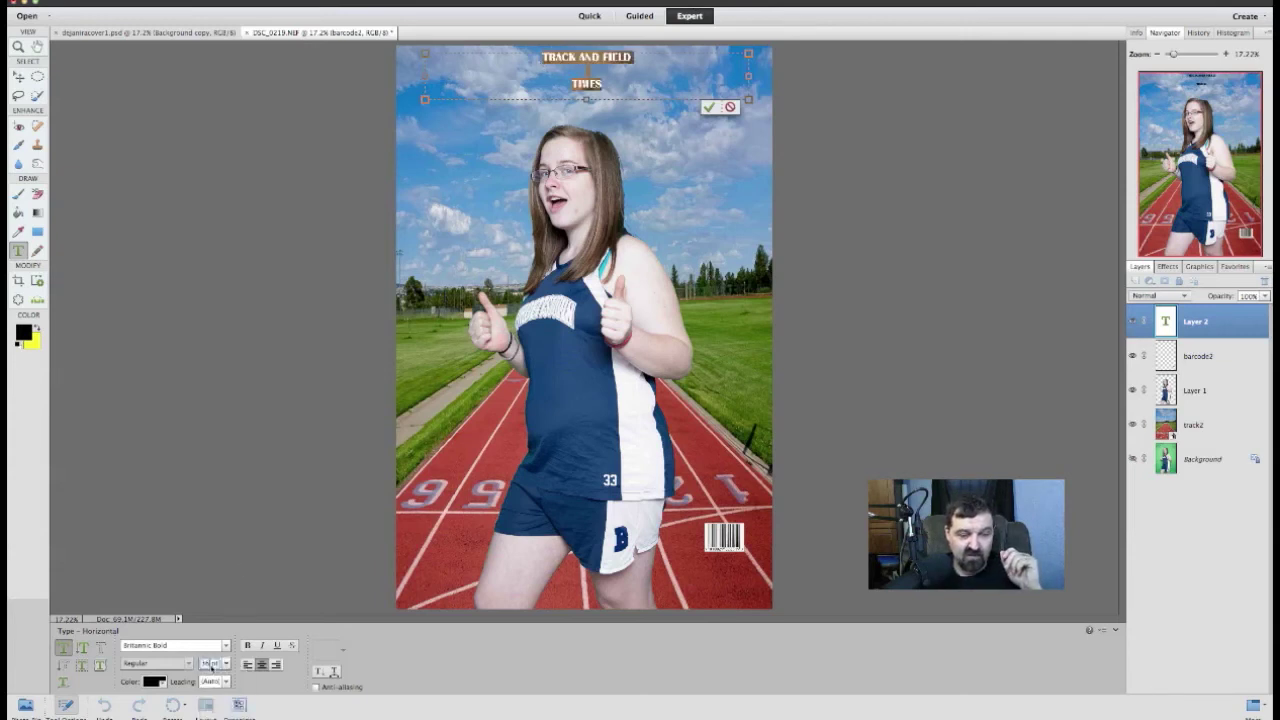
{"action": "type", "text": "72"}
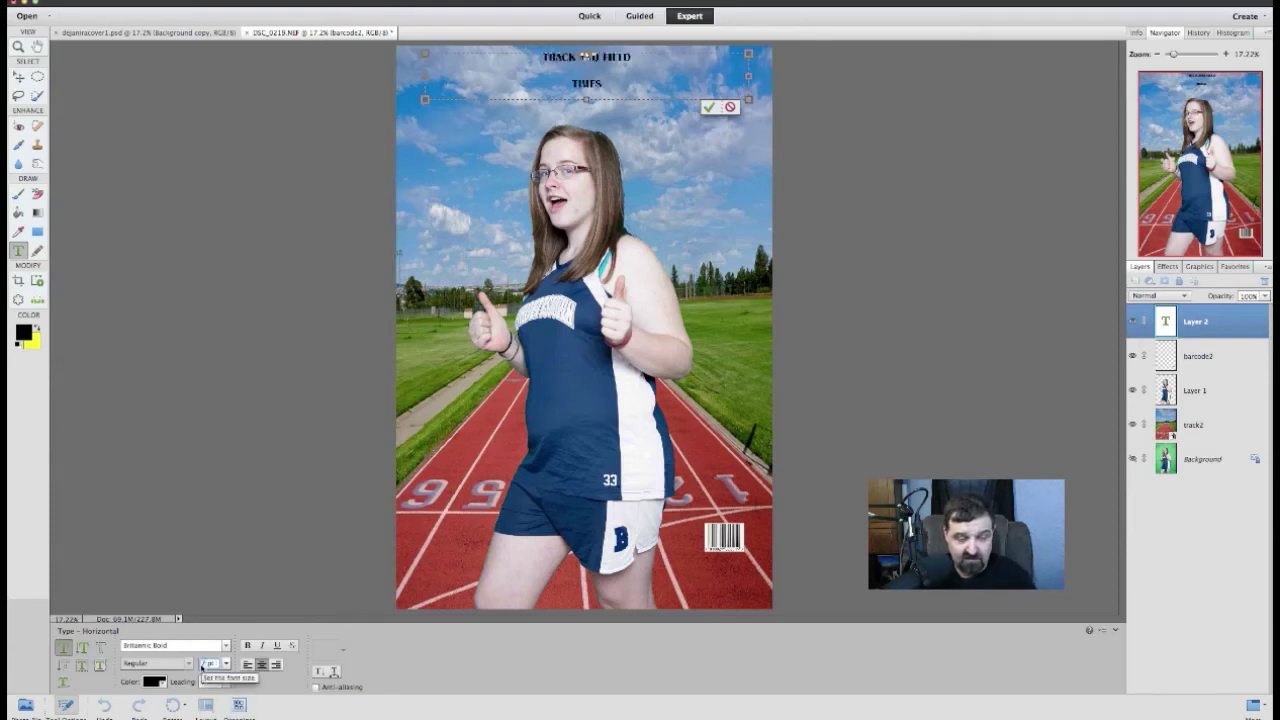
{"action": "key", "text": "Return"}
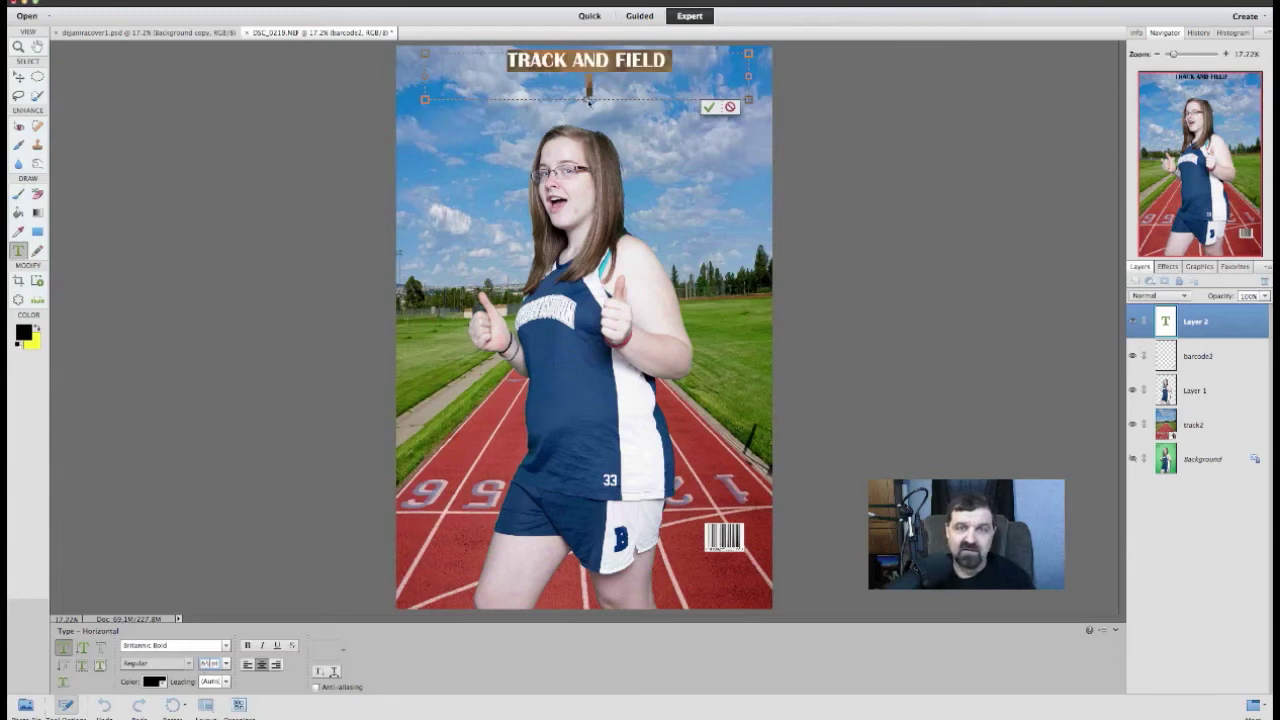
{"action": "left_click_drag", "start_coordinate": [588, 98], "coordinate": [587, 190]}
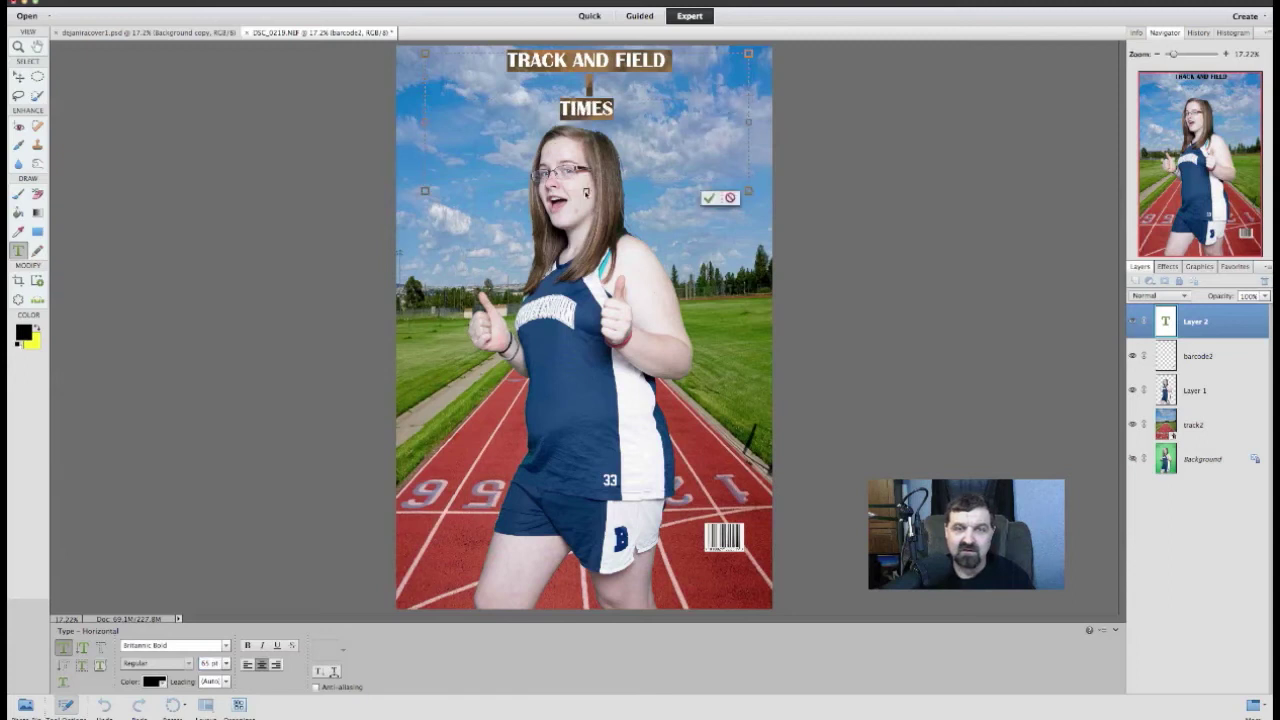
{"action": "left_click", "coordinate": [566, 114]}
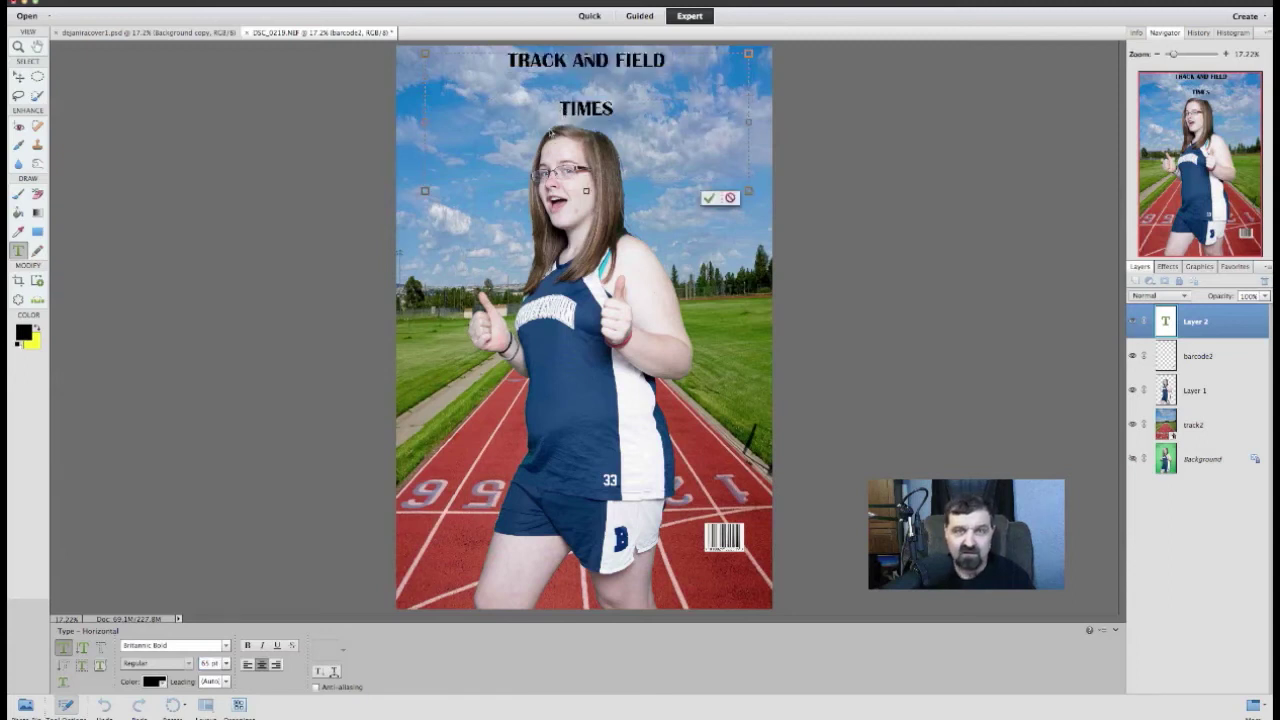
Step: Remove the blank line above TIMES and shorten the title's text box to end near the top of the athlete's head
{"action": "key", "text": "BackSpace"}
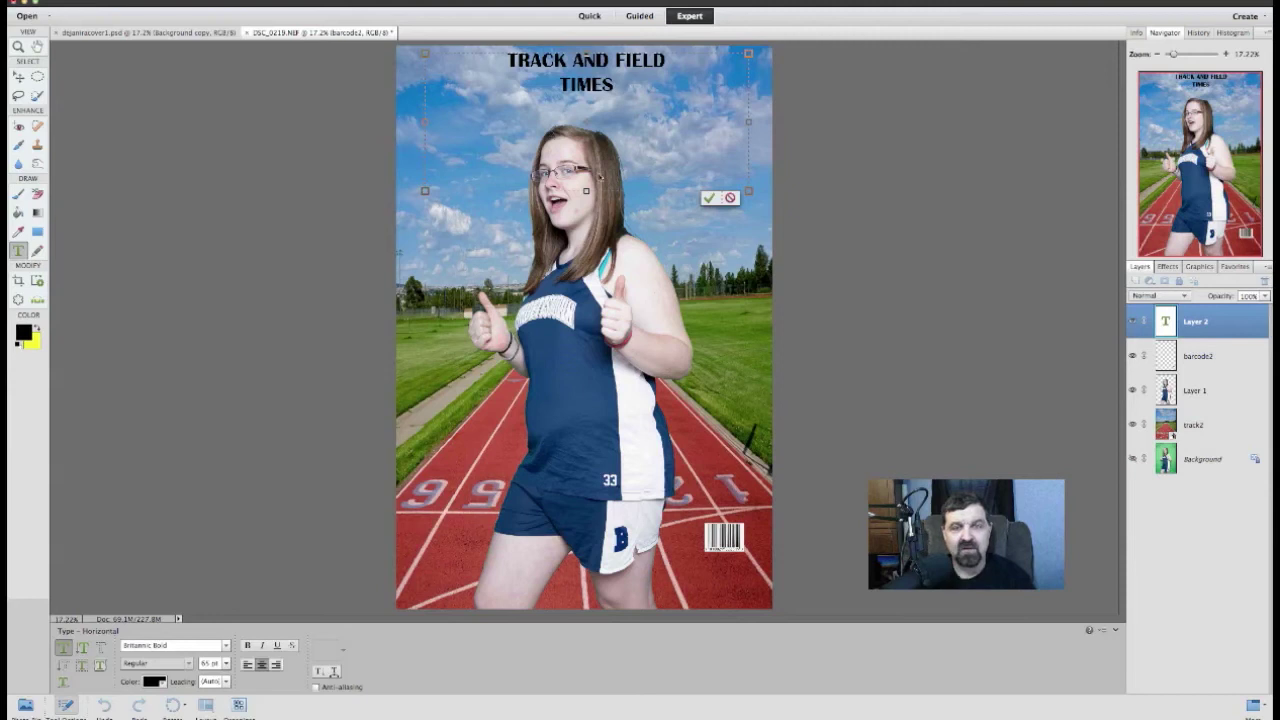
{"action": "left_click_drag", "start_coordinate": [586, 192], "coordinate": [591, 133]}
Step: Set the whole cover title to 85 pt and commit the text
{"action": "left_click_drag", "start_coordinate": [616, 88], "coordinate": [508, 60]}
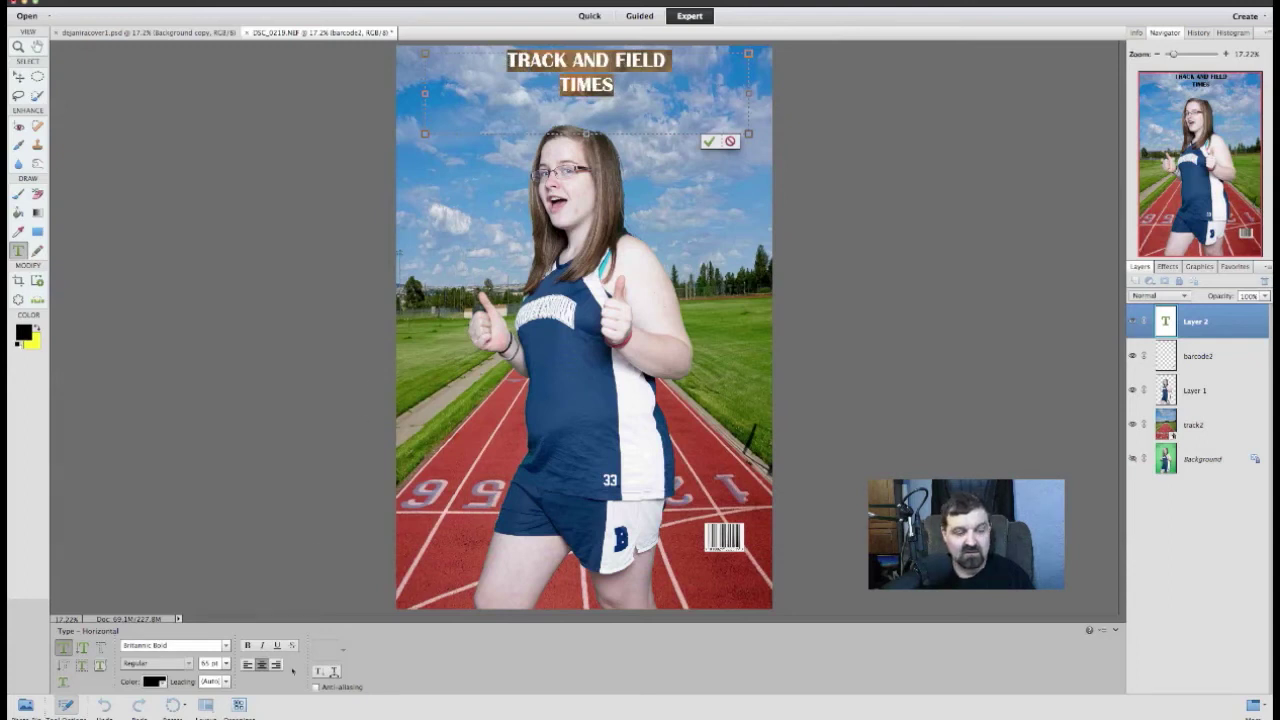
{"action": "left_click", "coordinate": [205, 664]}
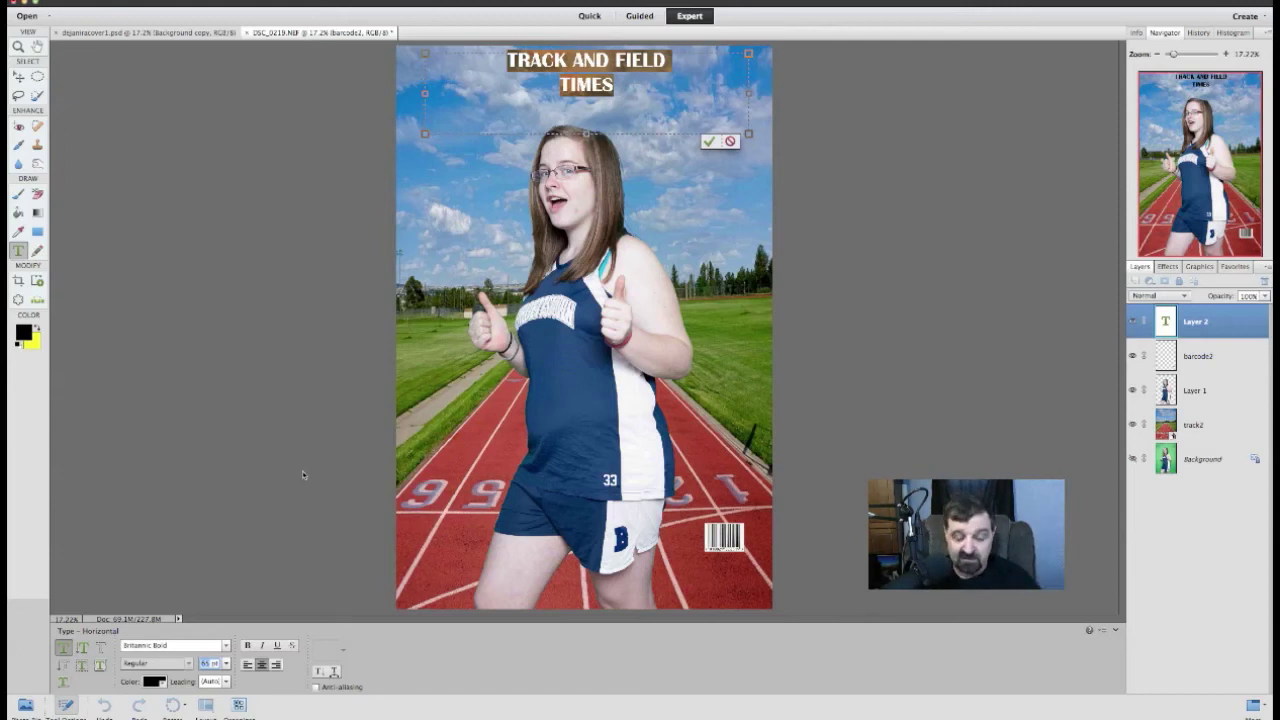
{"action": "type", "text": "85"}
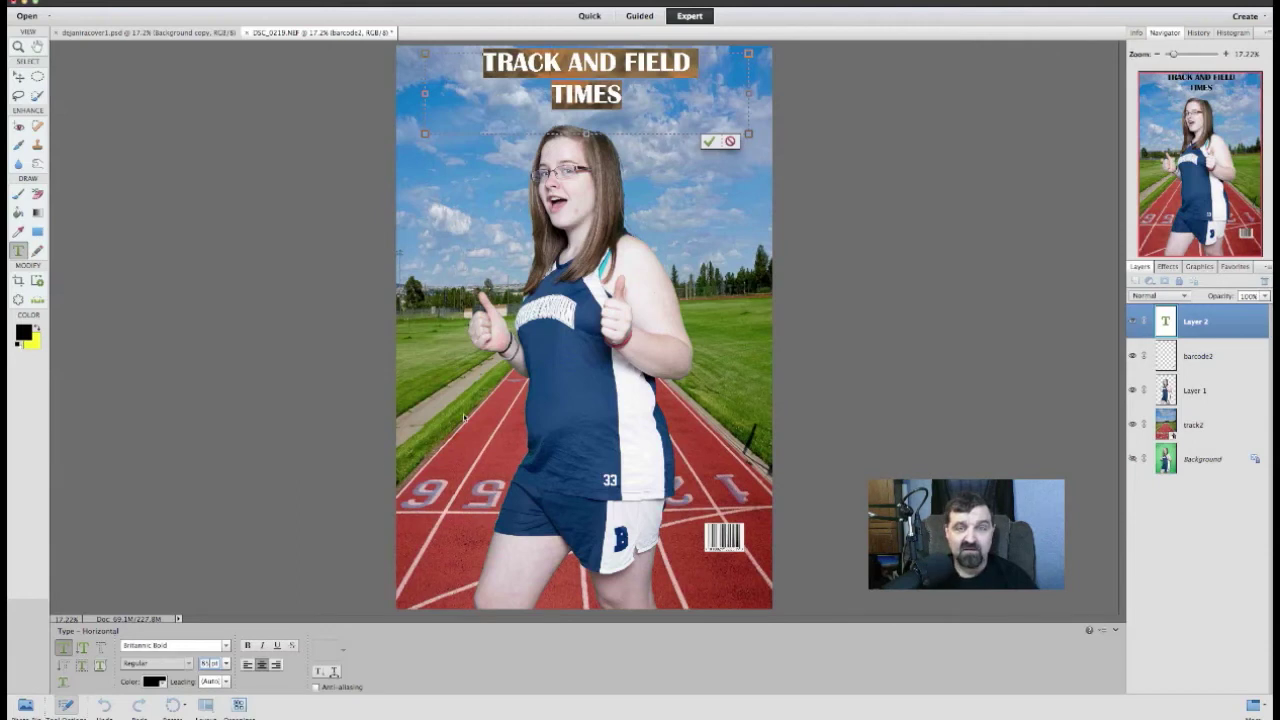
{"action": "left_click", "coordinate": [646, 107]}
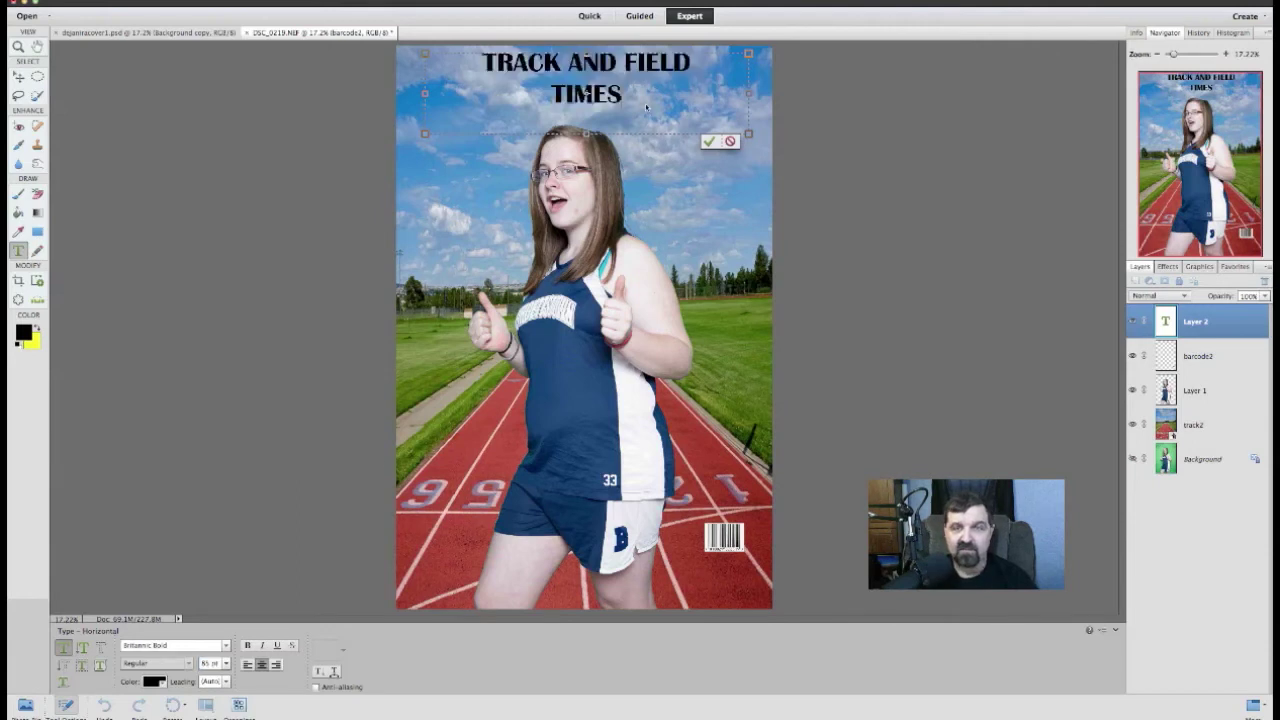
{"action": "left_click", "coordinate": [708, 141]}
Step: Shift the title slightly down and to the left so it sits centred in the sky above the athlete
{"action": "key", "text": "v"}
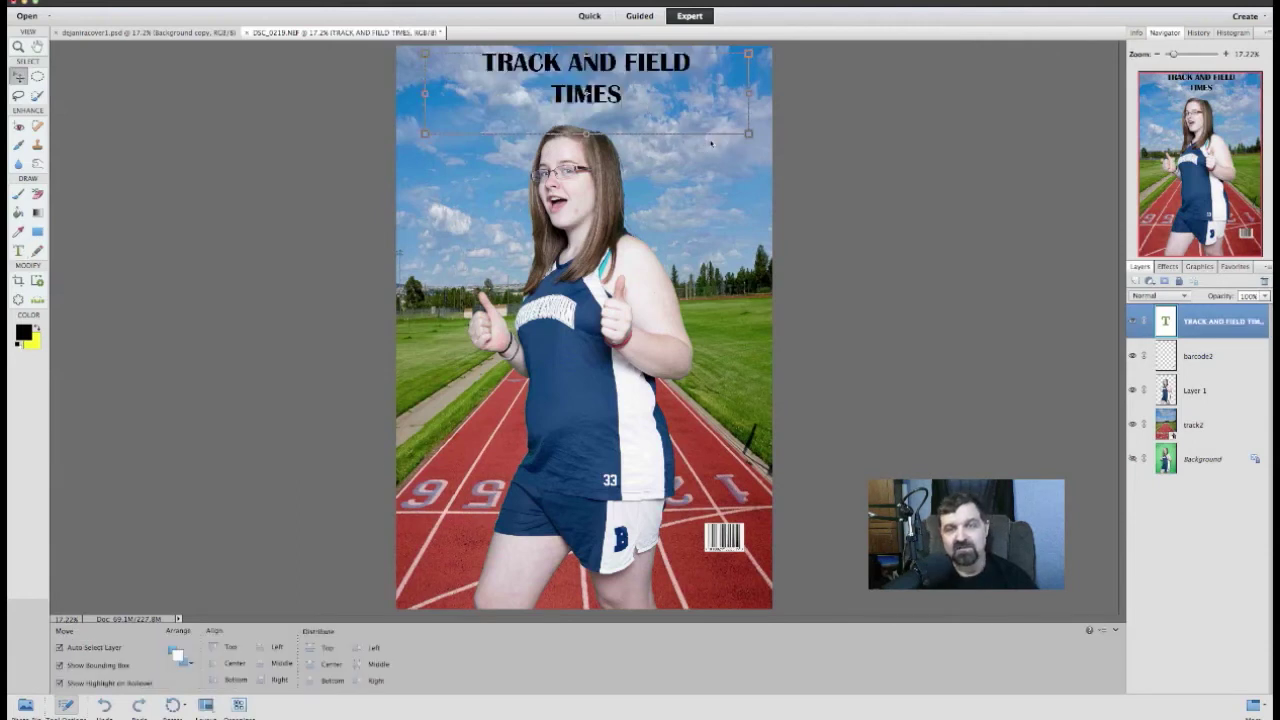
{"action": "left_click_drag", "start_coordinate": [584, 64], "coordinate": [579, 69]}
{"action": "left_click", "coordinate": [744, 172]}
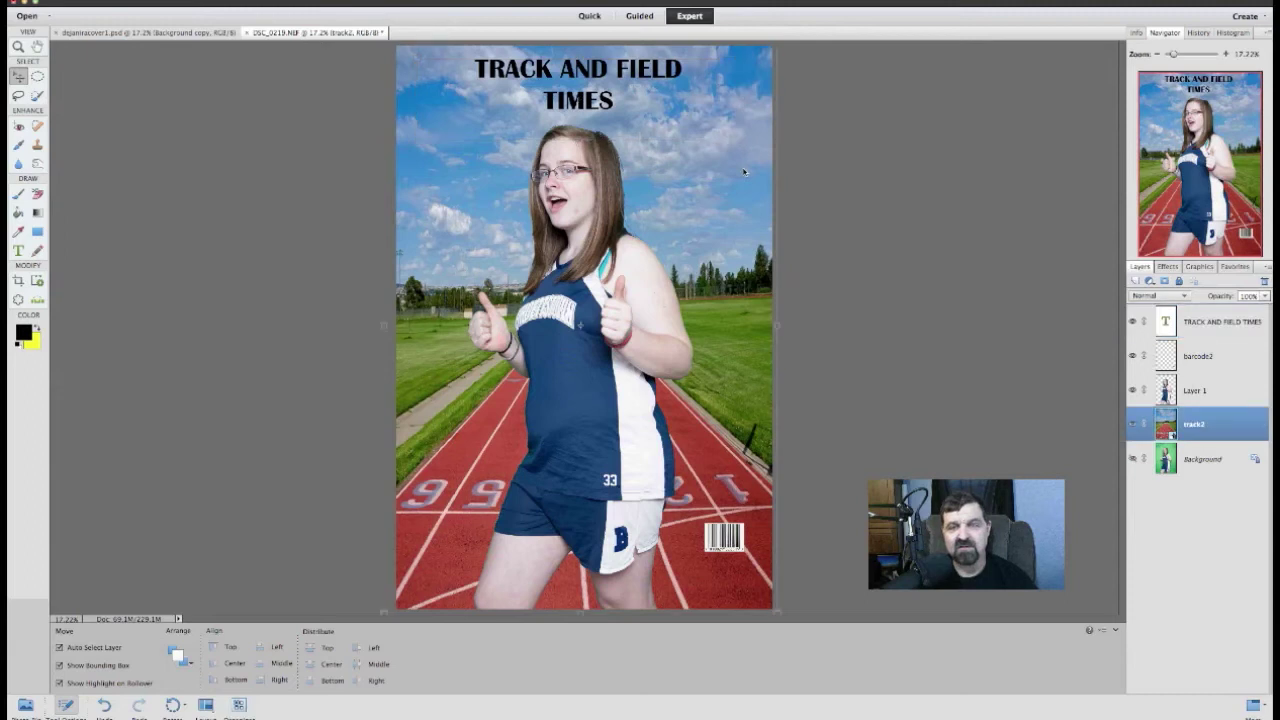
Step: Apply a layer style from the Bevels set to the TRACK AND FIELD TIMES text layer
{"action": "left_click", "coordinate": [1199, 327]}
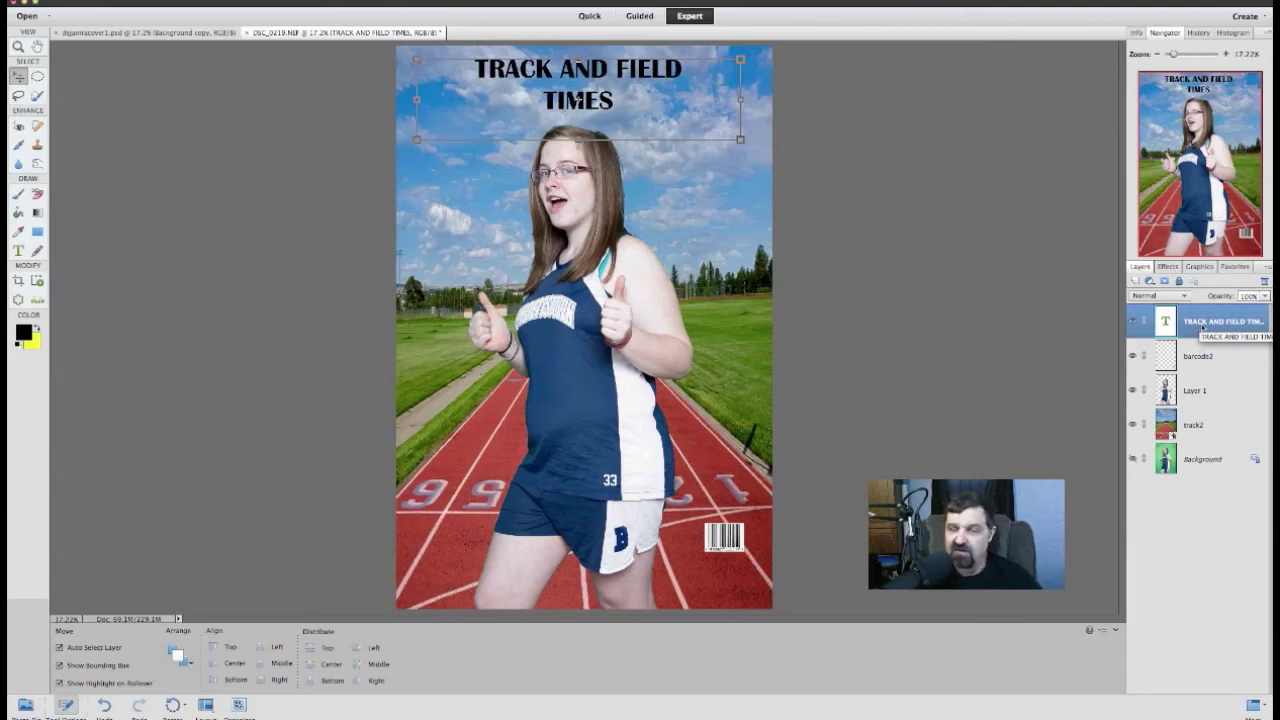
{"action": "left_click", "coordinate": [1166, 267]}
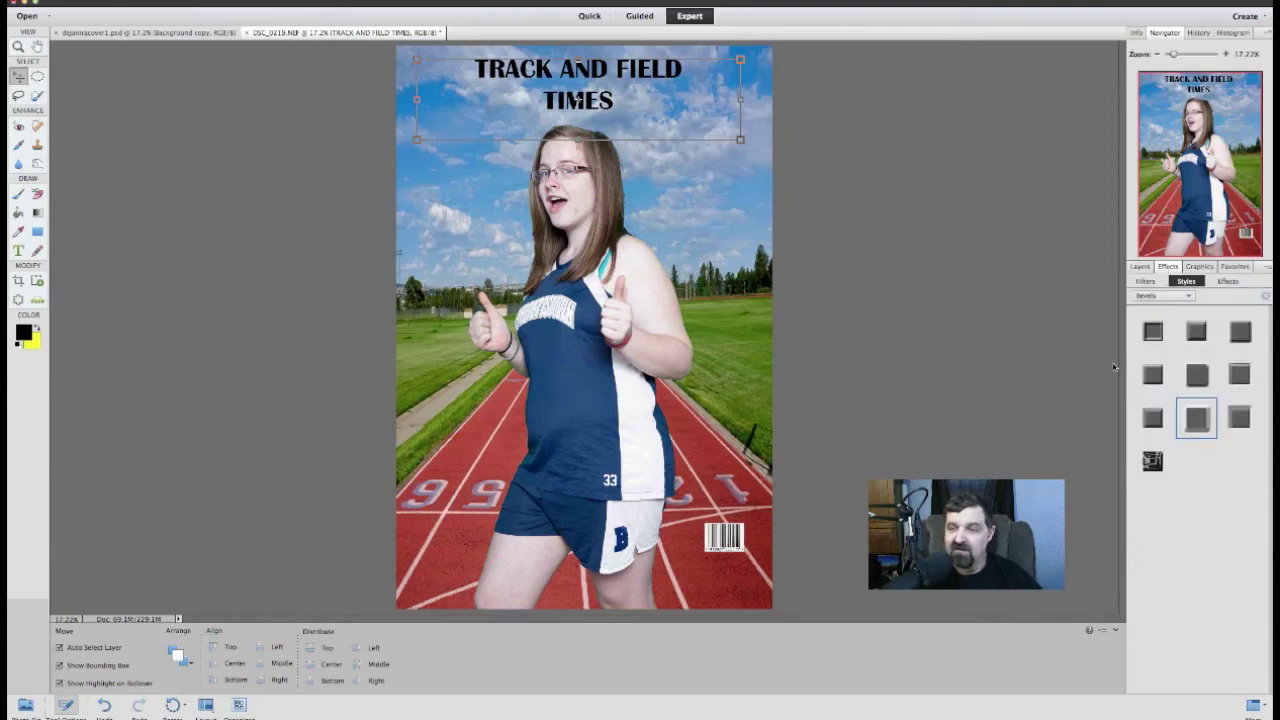
{"action": "left_click", "coordinate": [1200, 421]}
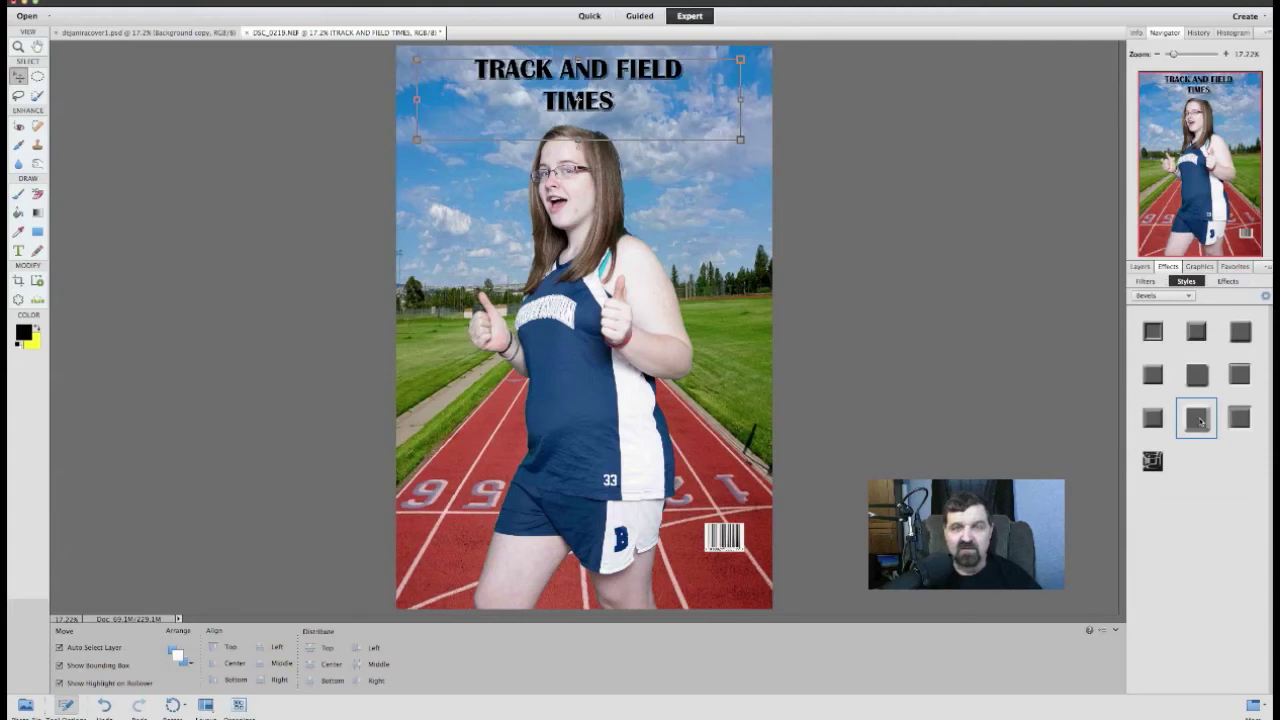
{"action": "left_click", "coordinate": [1140, 268]}
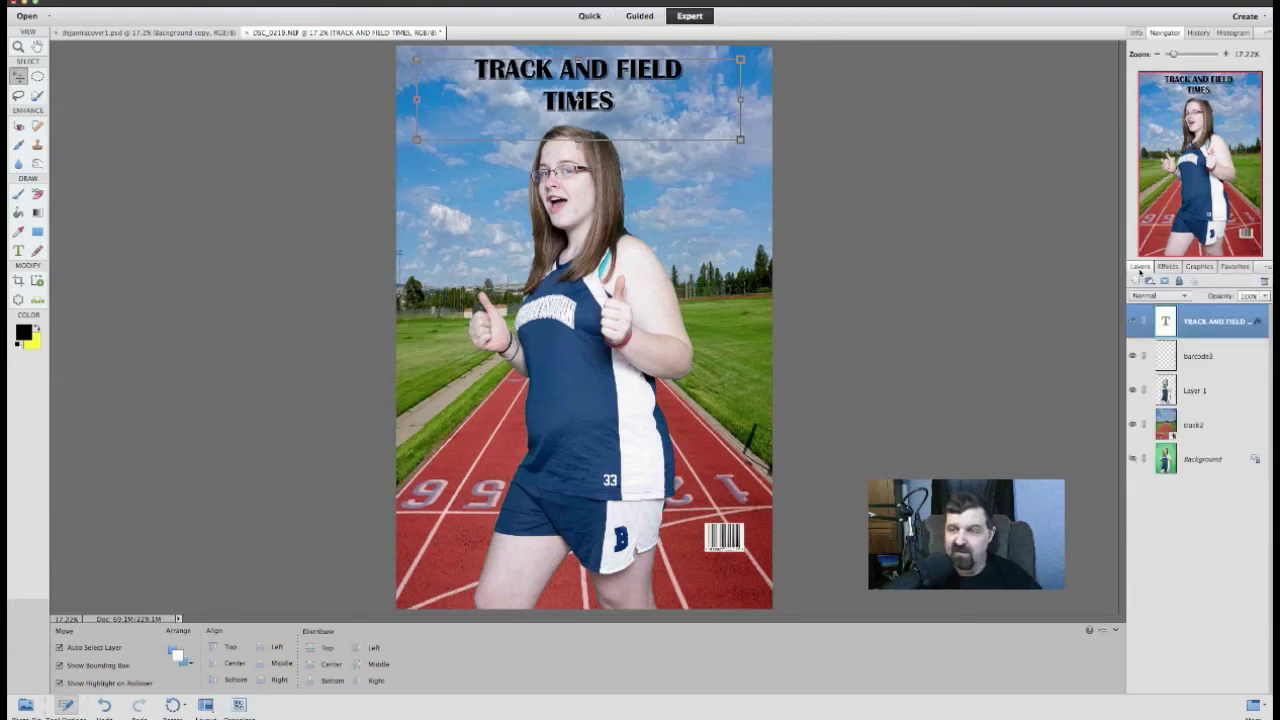
Step: Edit the title layer's style settings and set the bevel size to 18 px
{"action": "double_click", "coordinate": [1258, 321]}
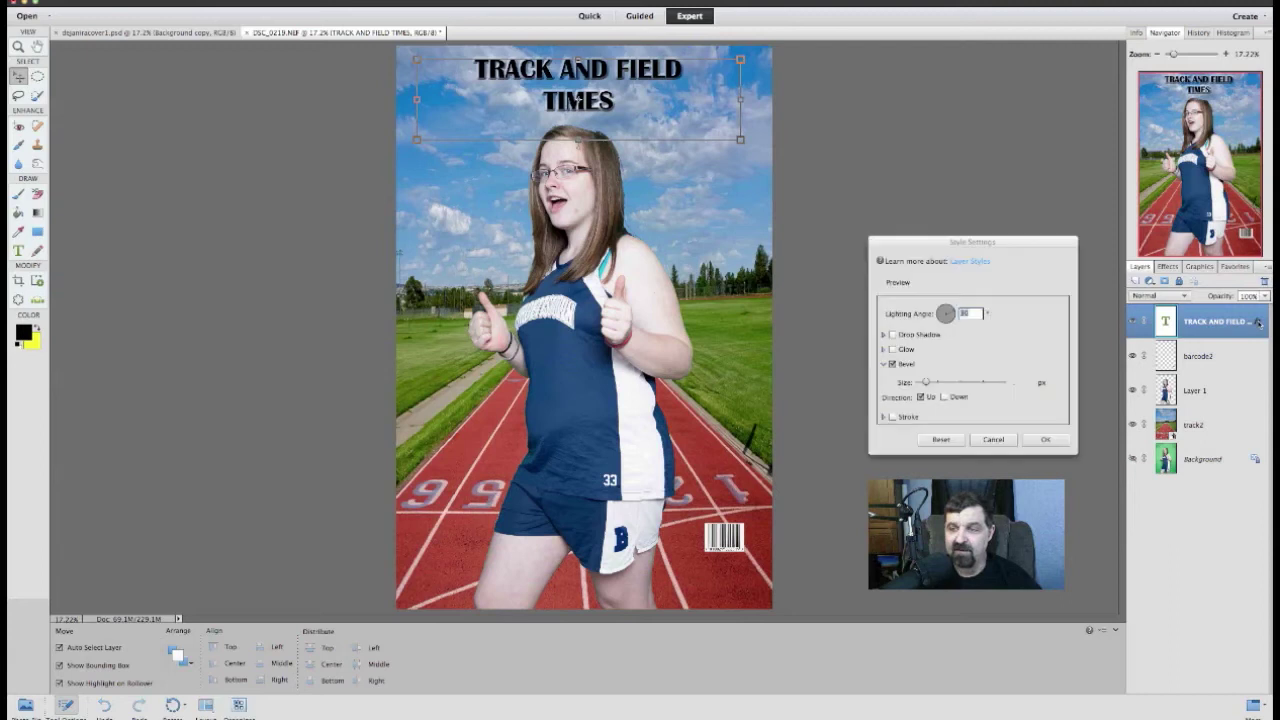
{"action": "left_click_drag", "start_coordinate": [995, 244], "coordinate": [1013, 207]}
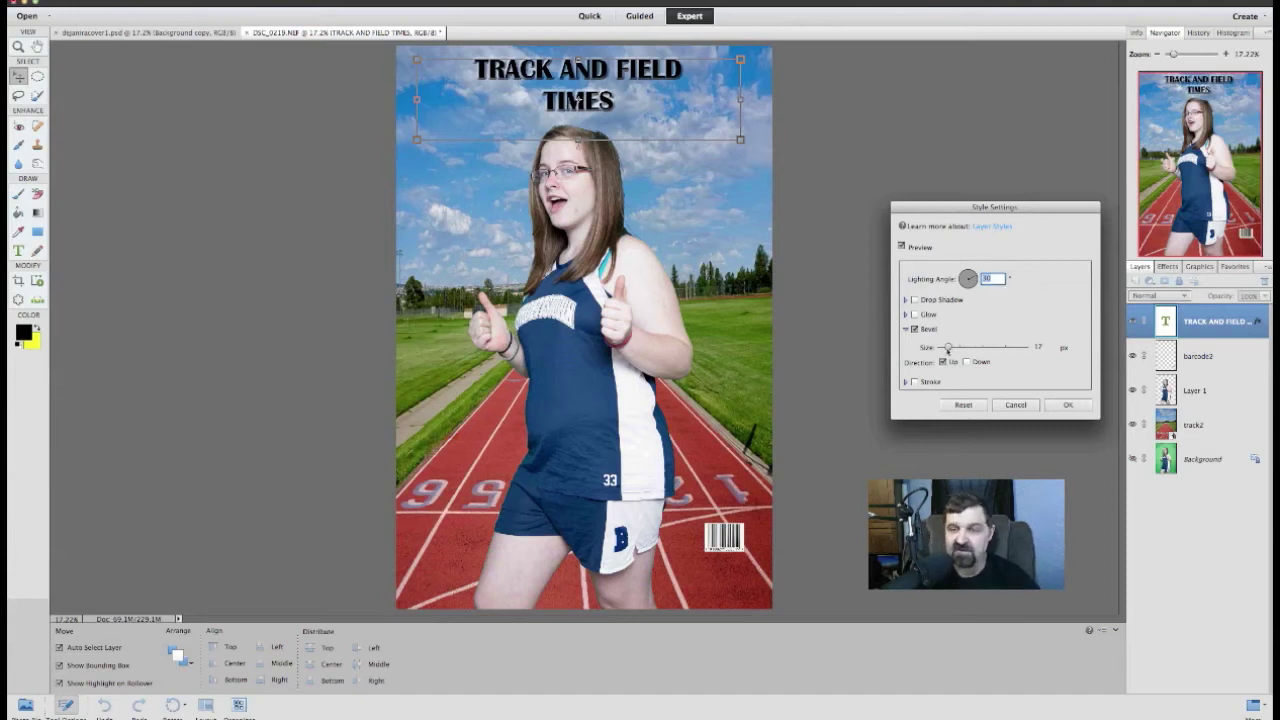
{"action": "mouse_move", "coordinate": [948, 347]}
{"action": "left_mouse_down"}
{"action": "mouse_move", "coordinate": [977, 350]}
{"action": "mouse_move", "coordinate": [948, 347]}
{"action": "left_mouse_up"}
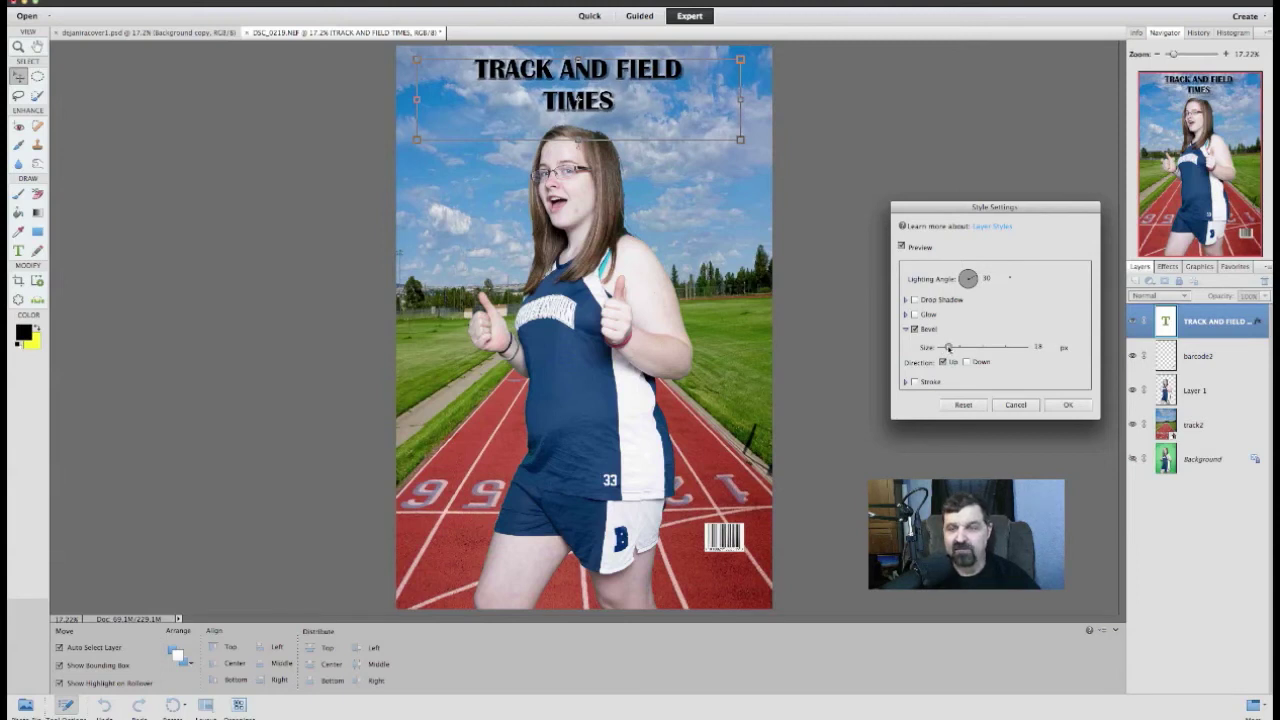
Step: Enable an outer glow on the title with a size of 43 px
{"action": "left_click", "coordinate": [906, 315]}
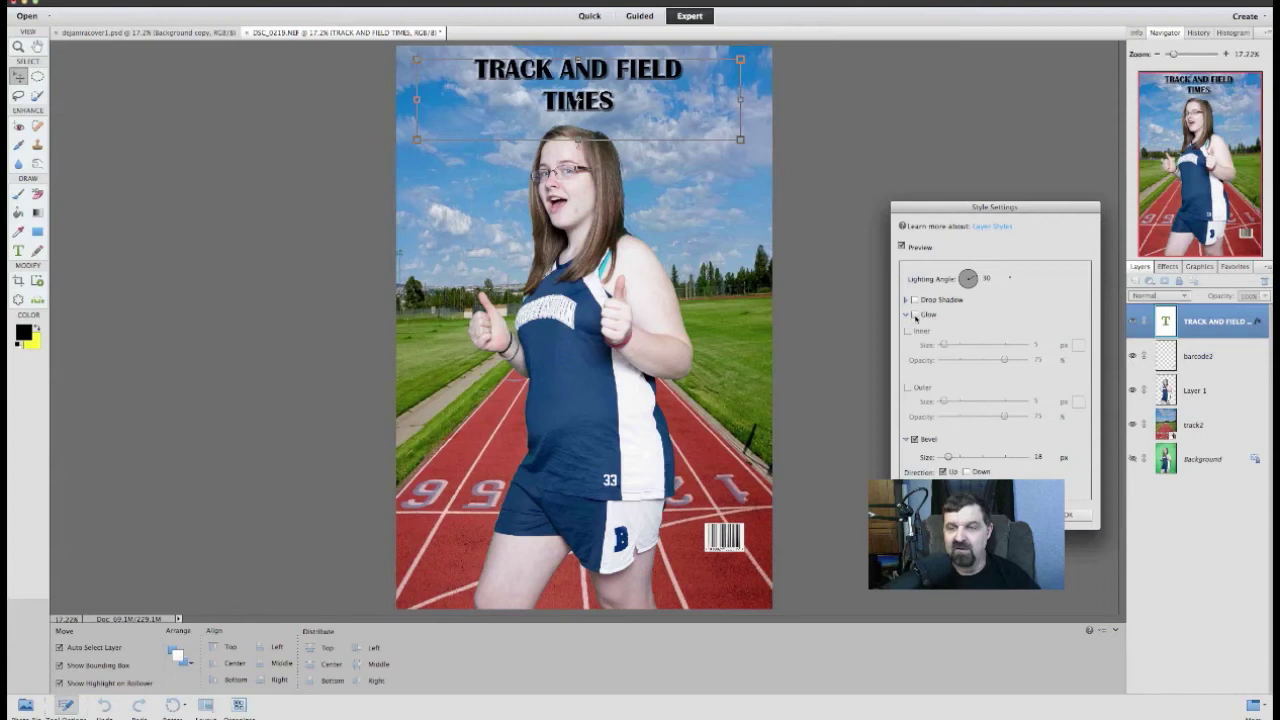
{"action": "left_click", "coordinate": [914, 315]}
{"action": "left_click", "coordinate": [907, 387]}
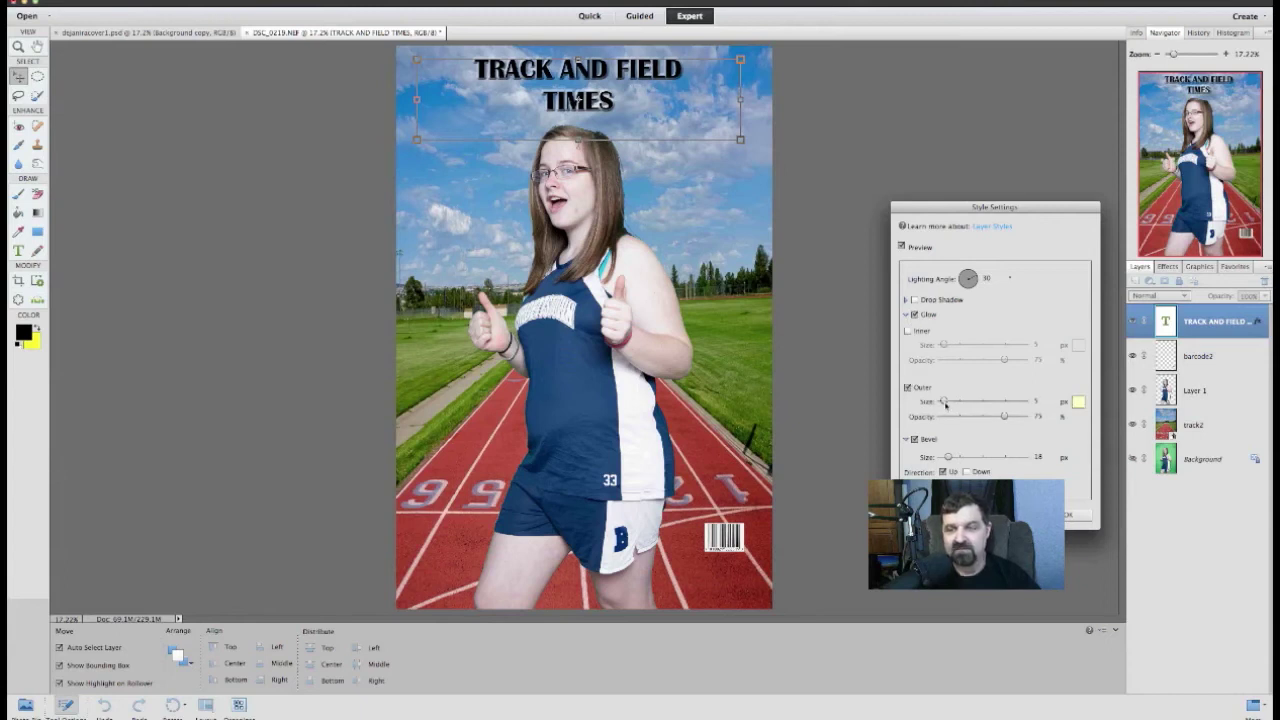
{"action": "mouse_move", "coordinate": [943, 401]}
{"action": "left_mouse_down"}
{"action": "mouse_move", "coordinate": [984, 403]}
{"action": "mouse_move", "coordinate": [953, 404]}
{"action": "left_mouse_up"}
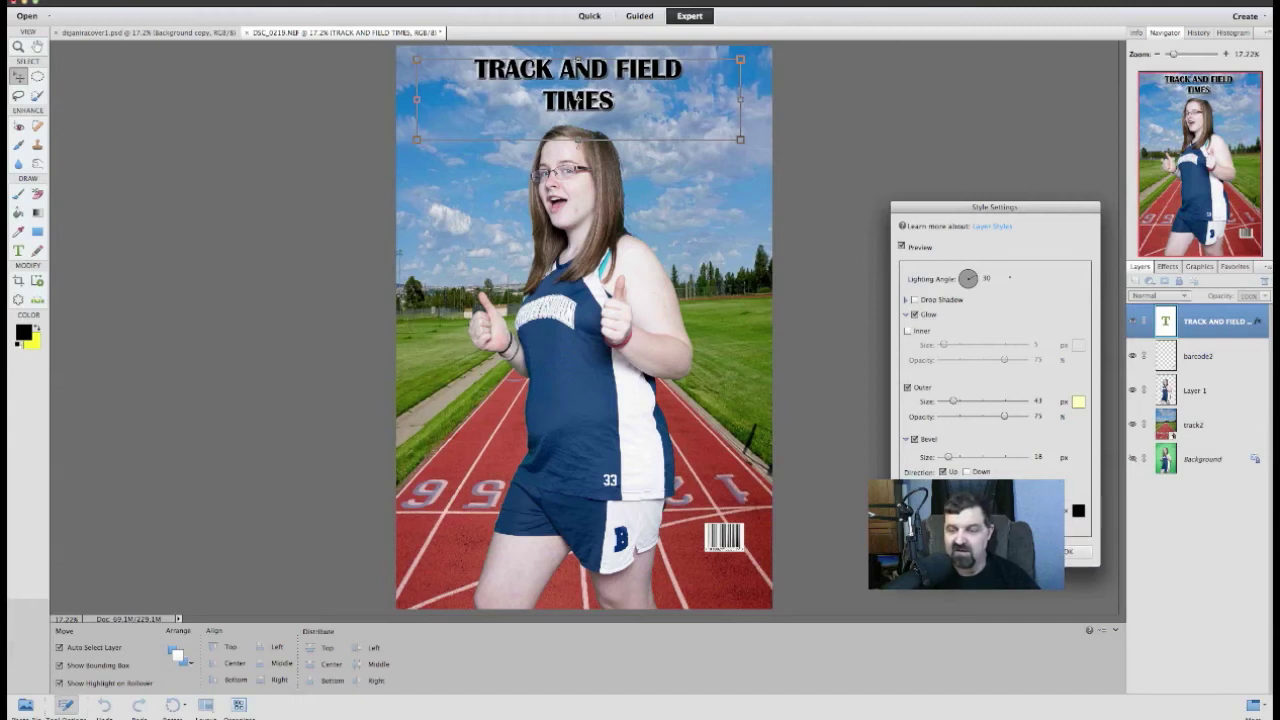
Step: Change the title's stroke colour to a bright blue with hue 203 and apply the style settings
{"action": "left_click", "coordinate": [1078, 511]}
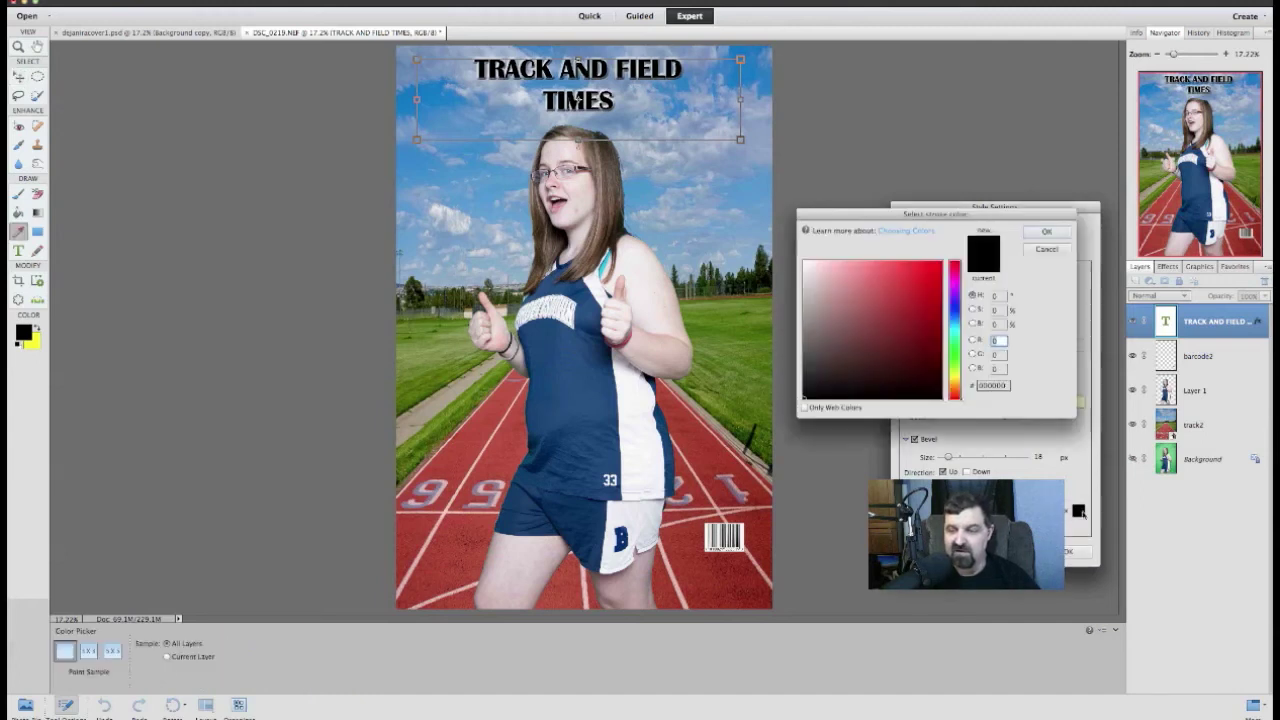
{"action": "left_click", "coordinate": [956, 321]}
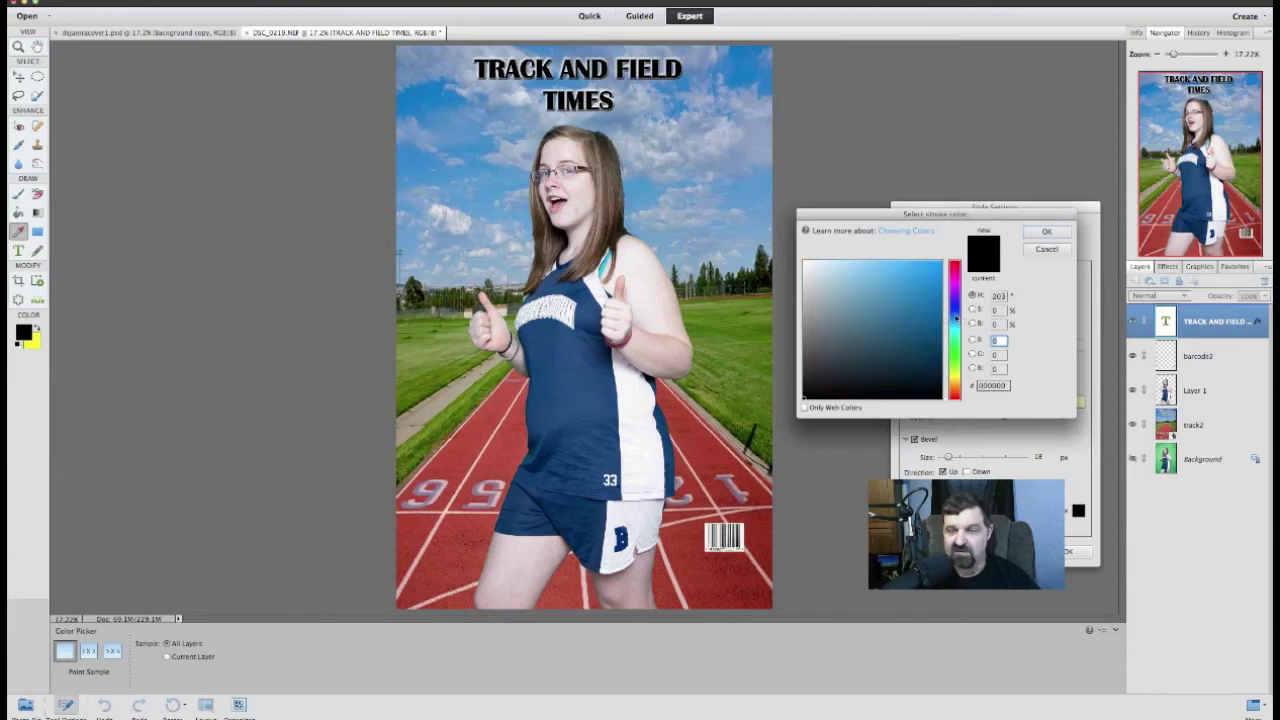
{"action": "left_click", "coordinate": [937, 268]}
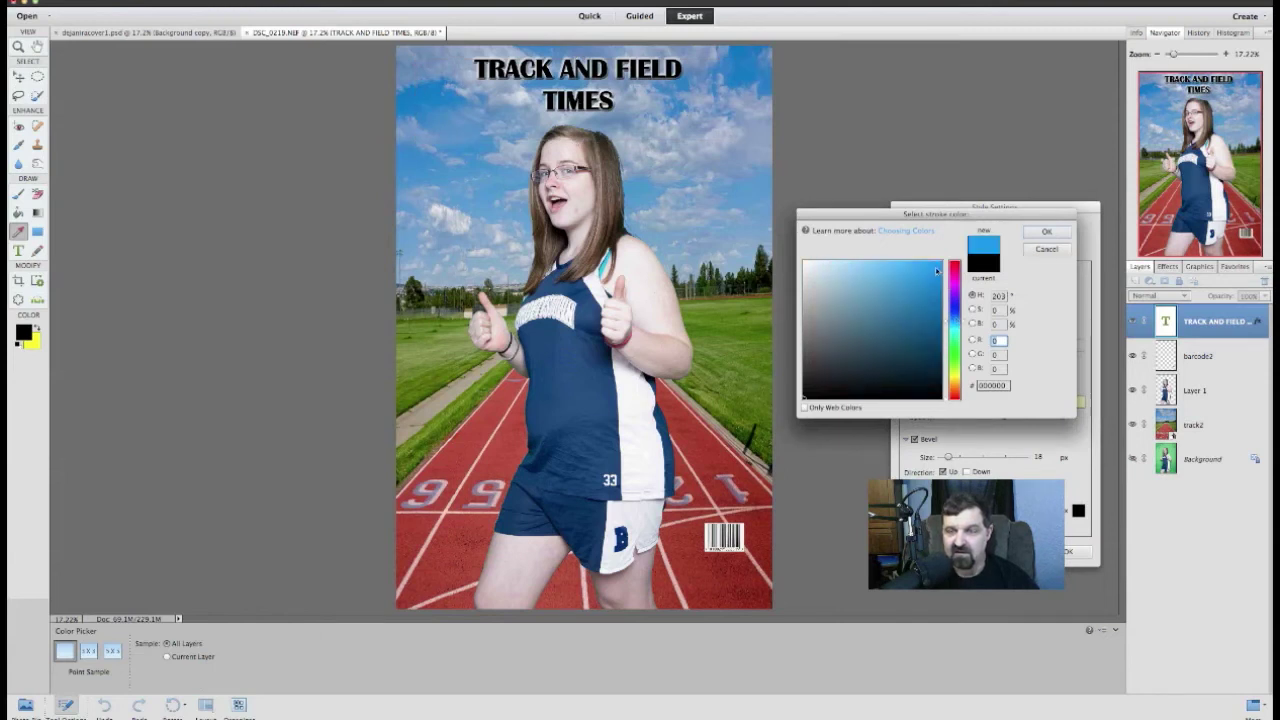
{"action": "left_click", "coordinate": [1047, 233]}
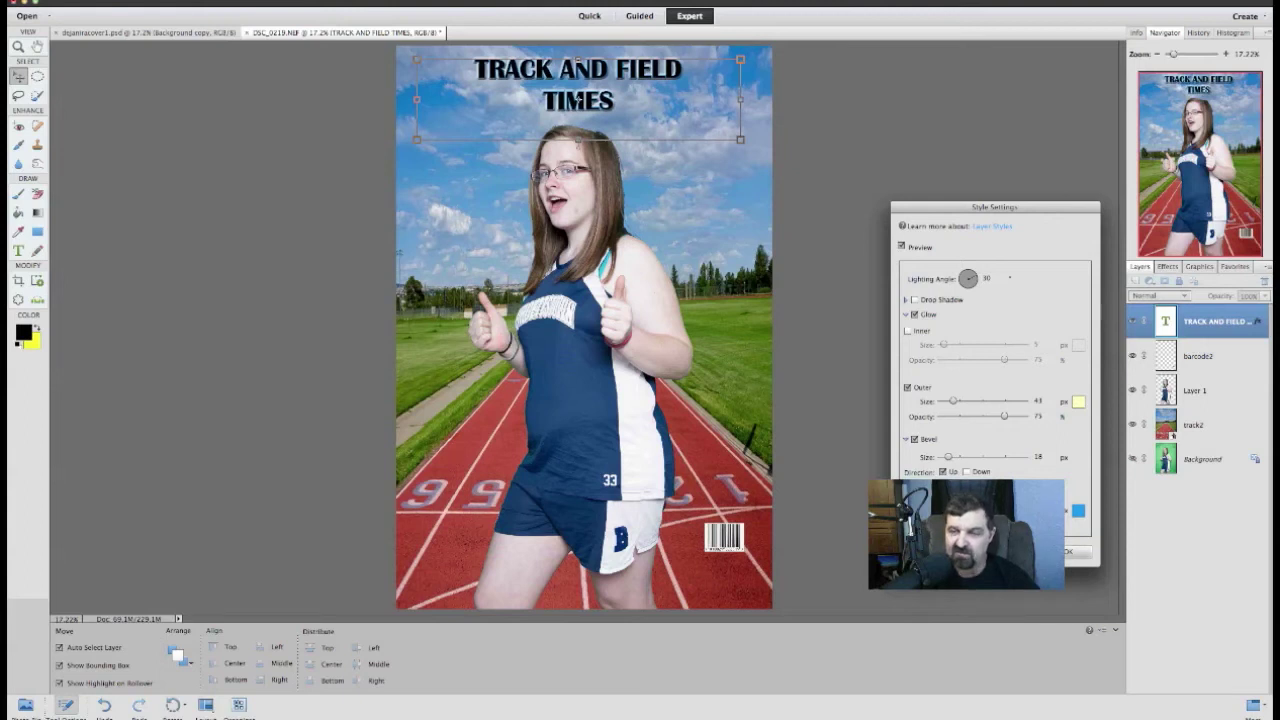
{"action": "left_click", "coordinate": [1080, 552]}
{"action": "left_click", "coordinate": [751, 422]}
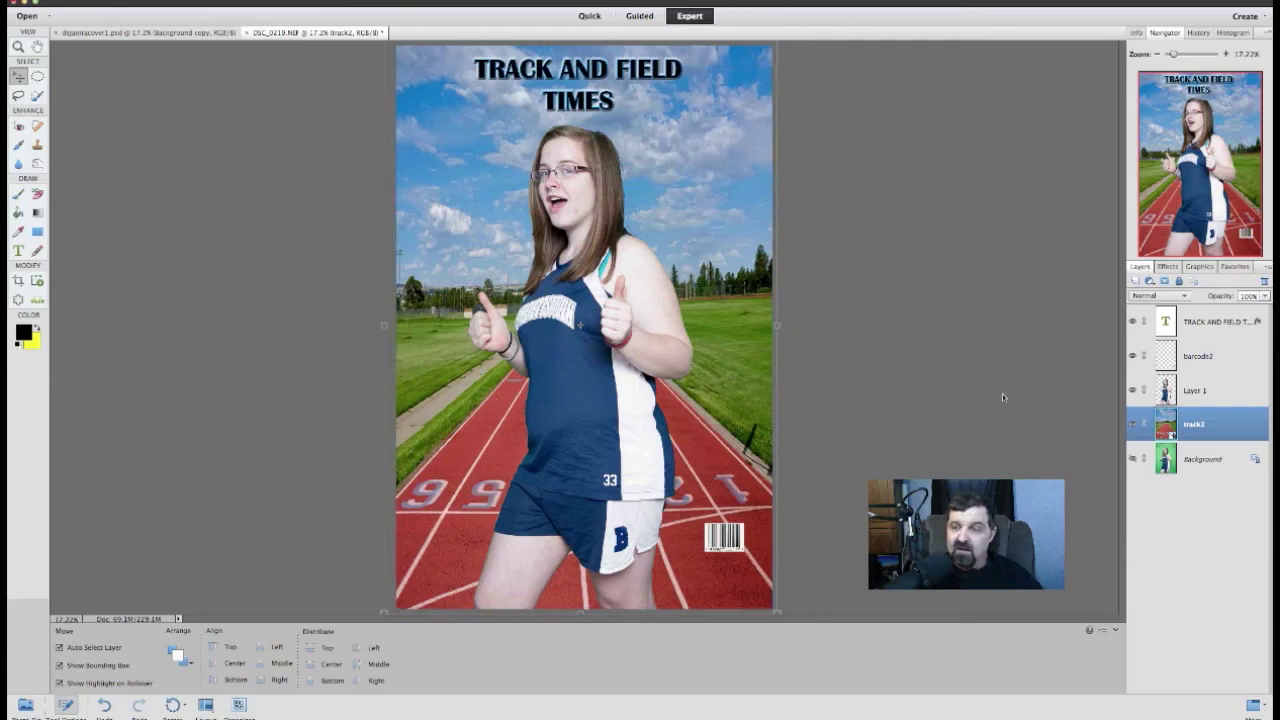
Step: Add a horizontal text box above the title layer, left of the athlete's torso over the track, with 30 pt text
{"action": "left_click", "coordinate": [1165, 328]}
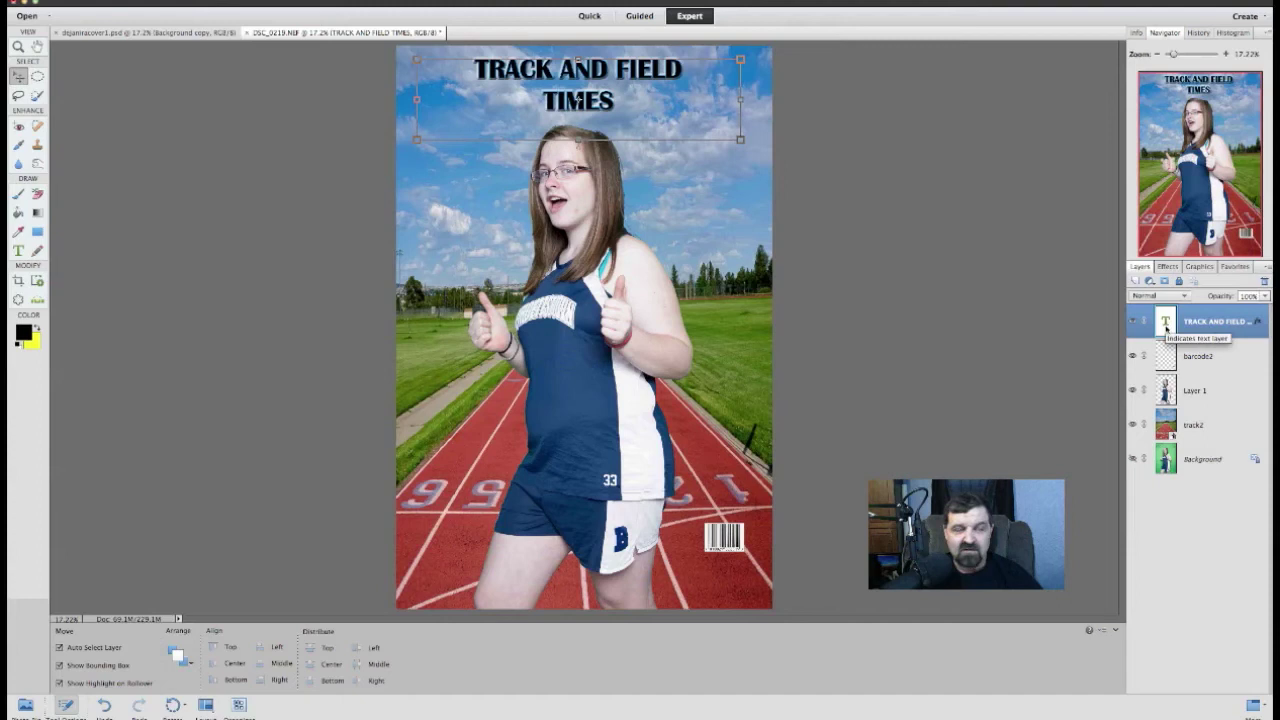
{"action": "left_click", "coordinate": [19, 250]}
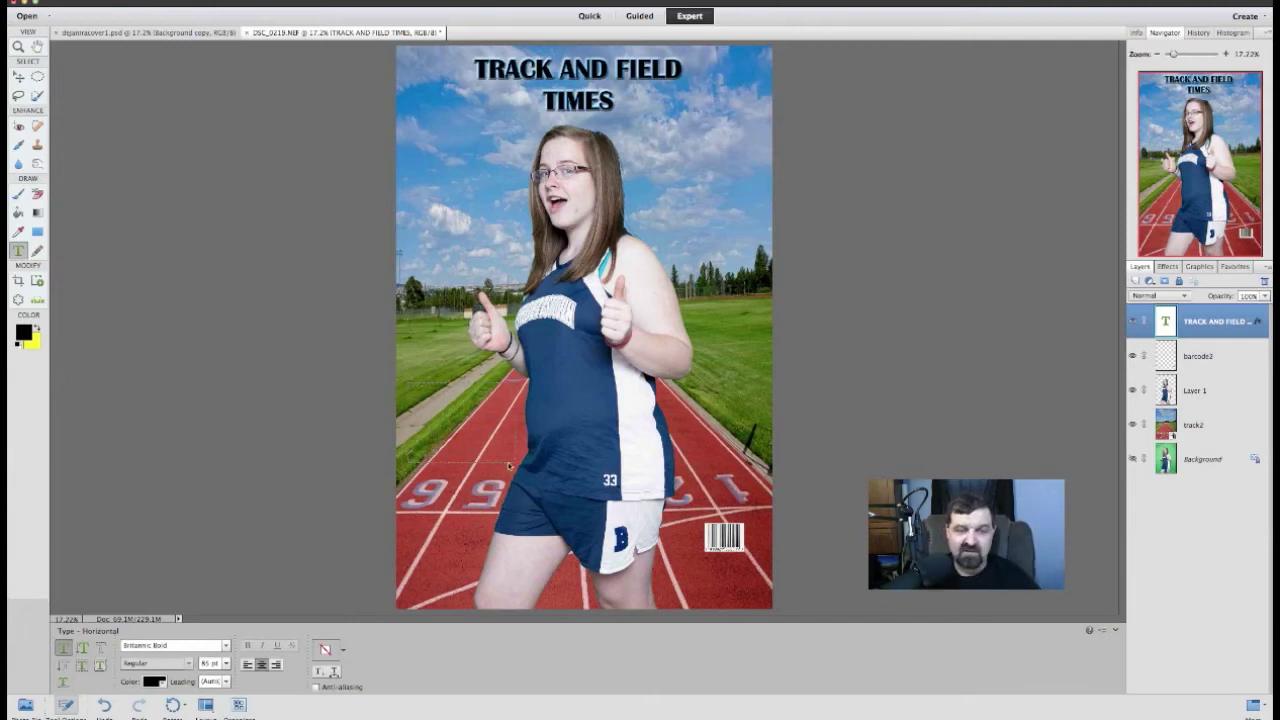
{"action": "left_click", "coordinate": [476, 404]}
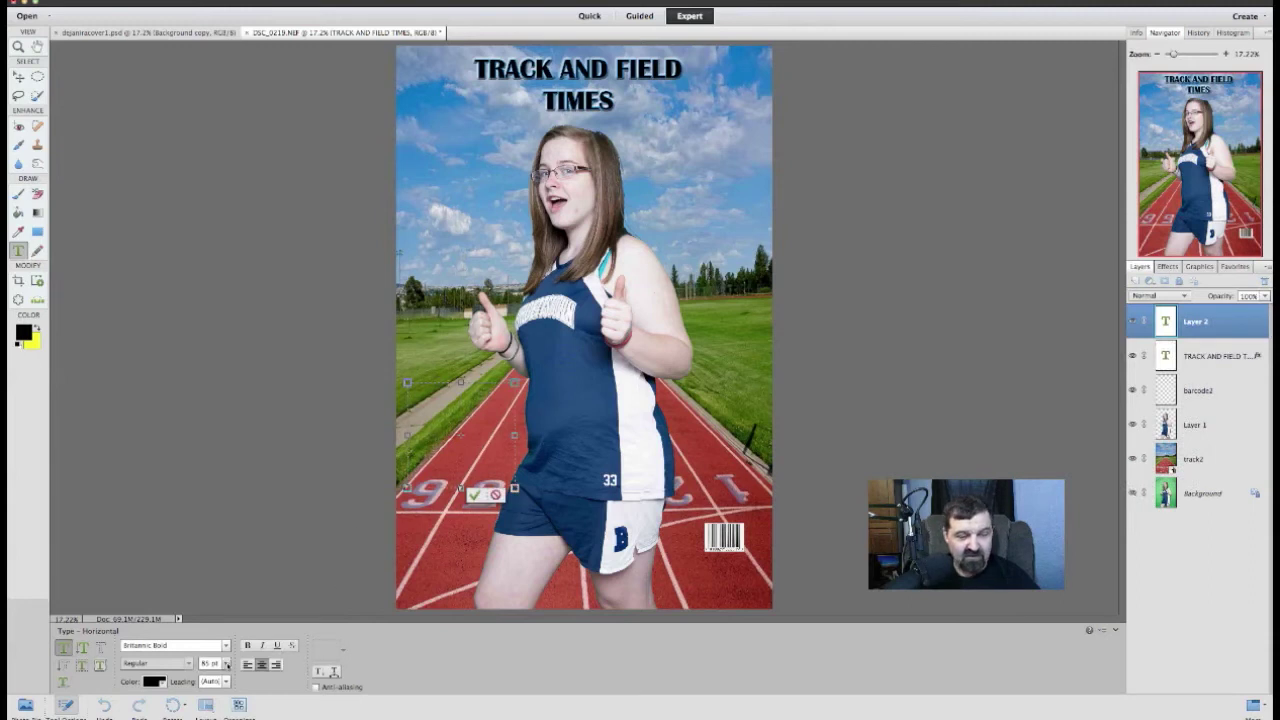
{"action": "left_click", "coordinate": [227, 664]}
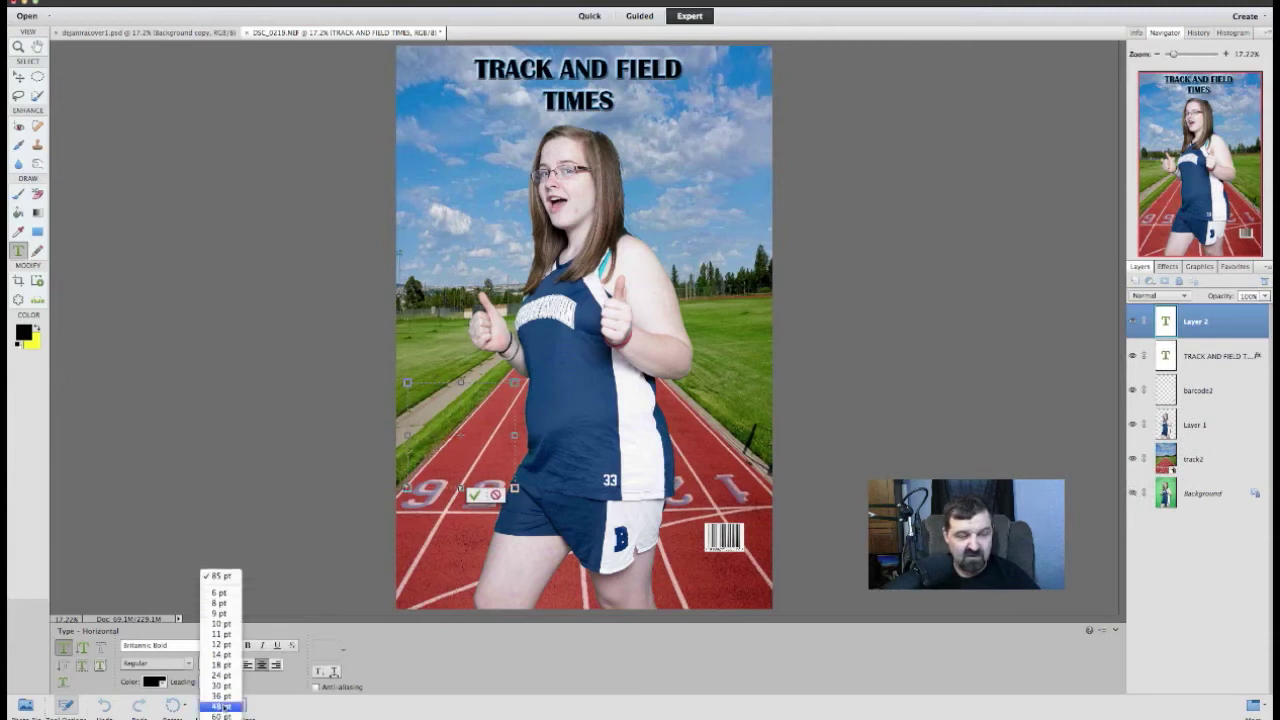
{"action": "left_click", "coordinate": [224, 687]}
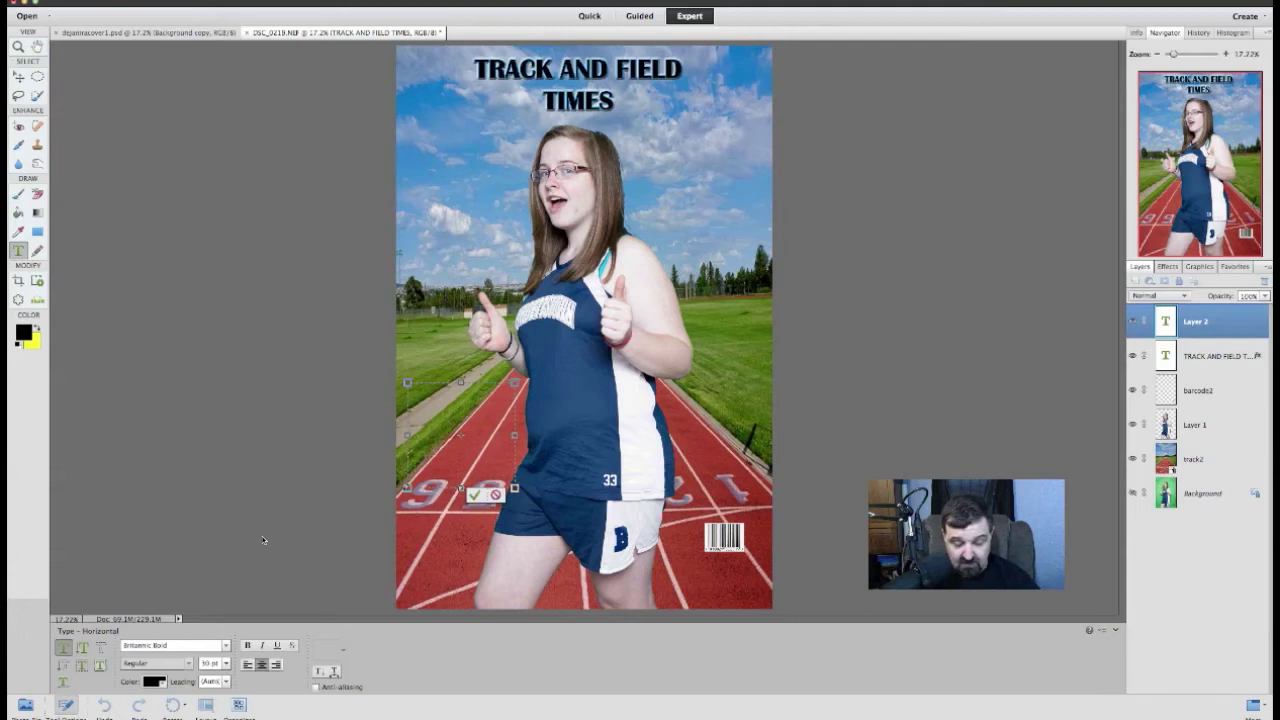
Step: Enter the headline "GILR WINS ALL EVENTS" in the text box, followed by the lines 100, 200 and 400
{"action": "type", "text": "Fall"}
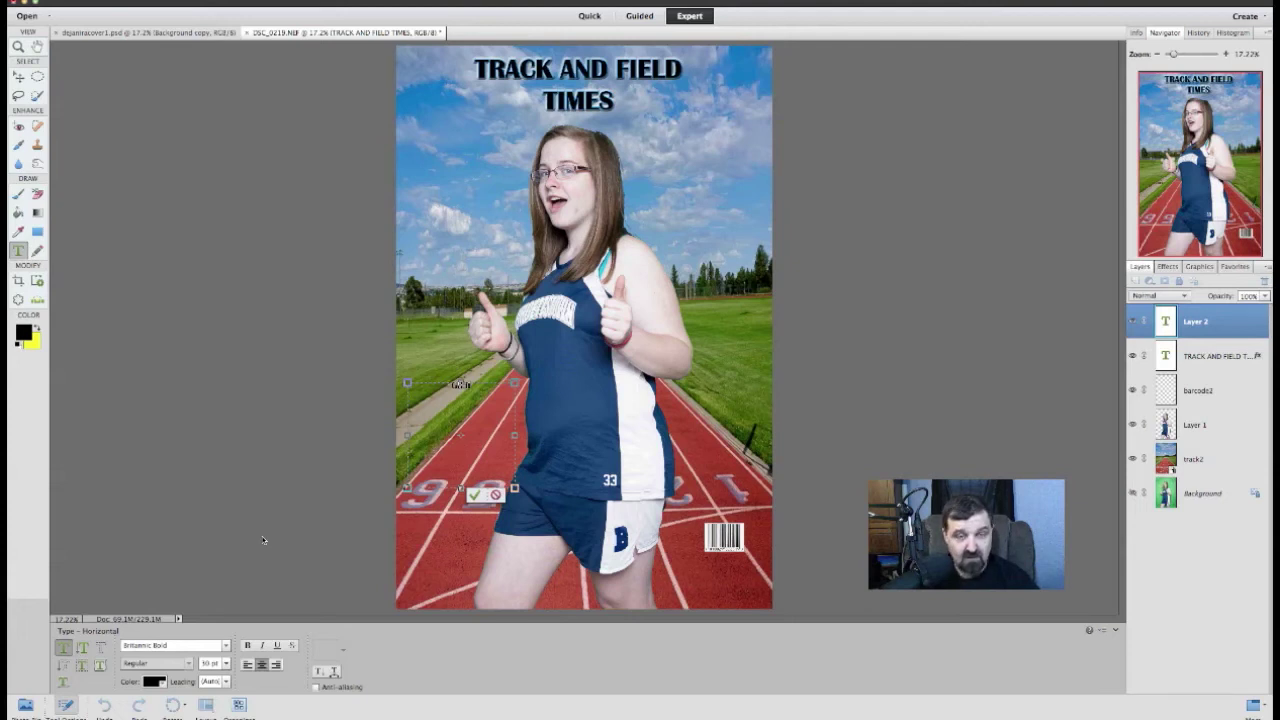
{"action": "type", "text": " Athl"}
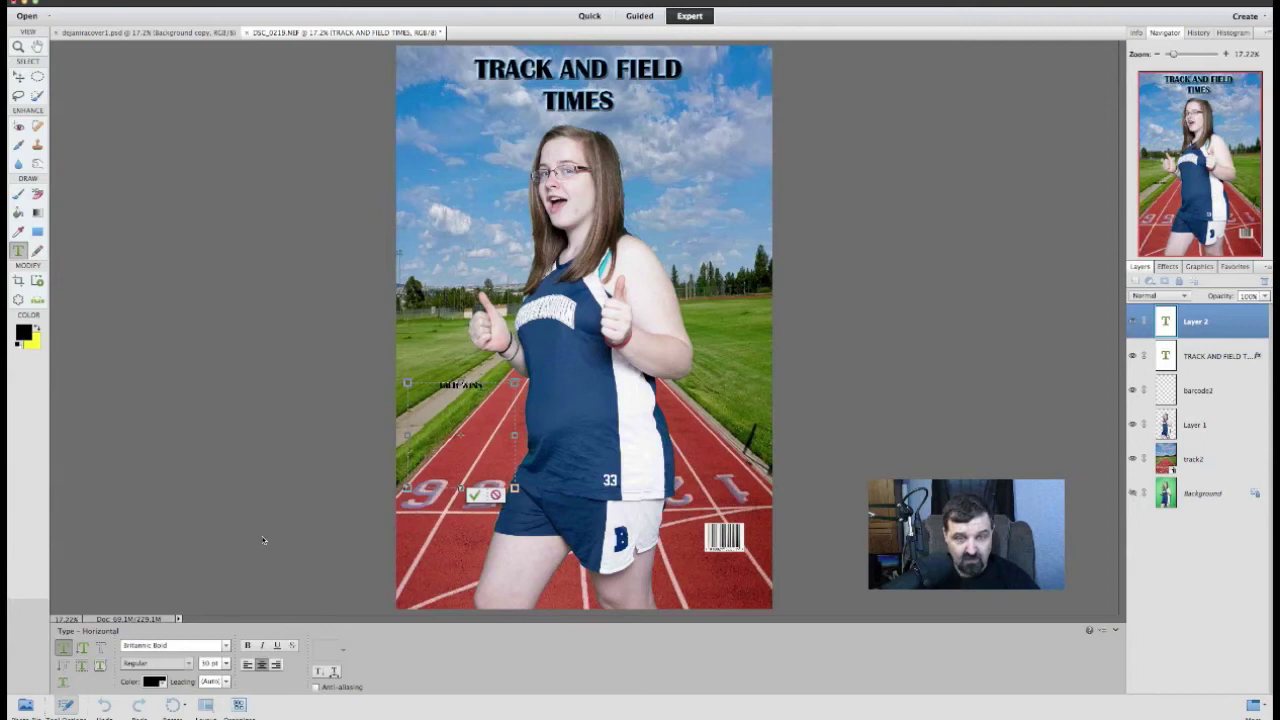
{"action": "type", "text": "etes Edition"}
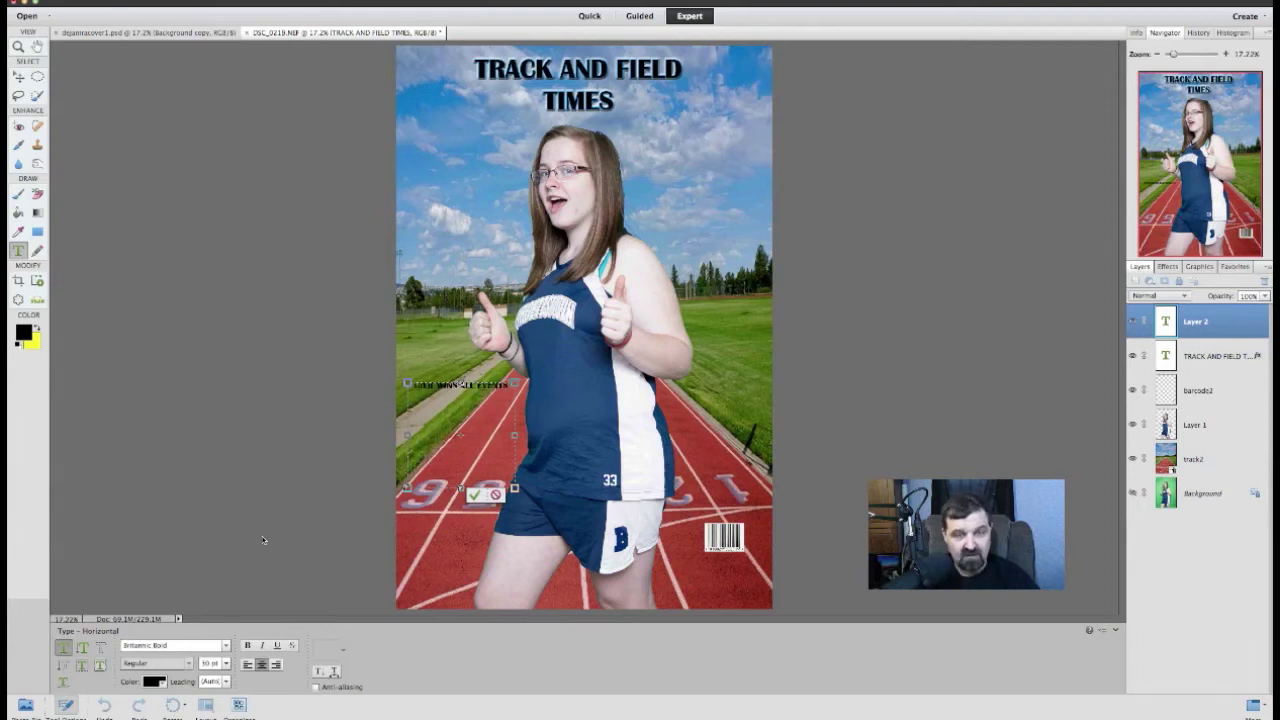
{"action": "type", "text": "100"}
{"action": "key", "text": "Return"}
{"action": "type", "text": "200 "}
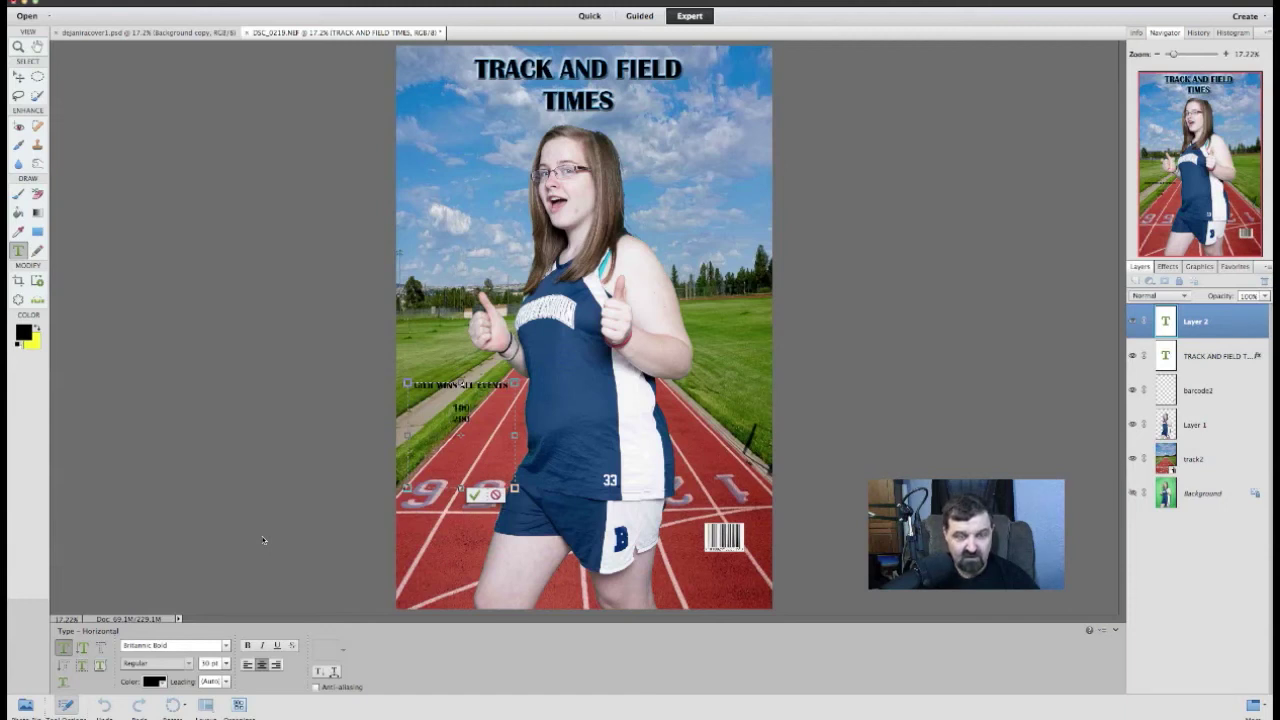
{"action": "type", "text": "300  "}
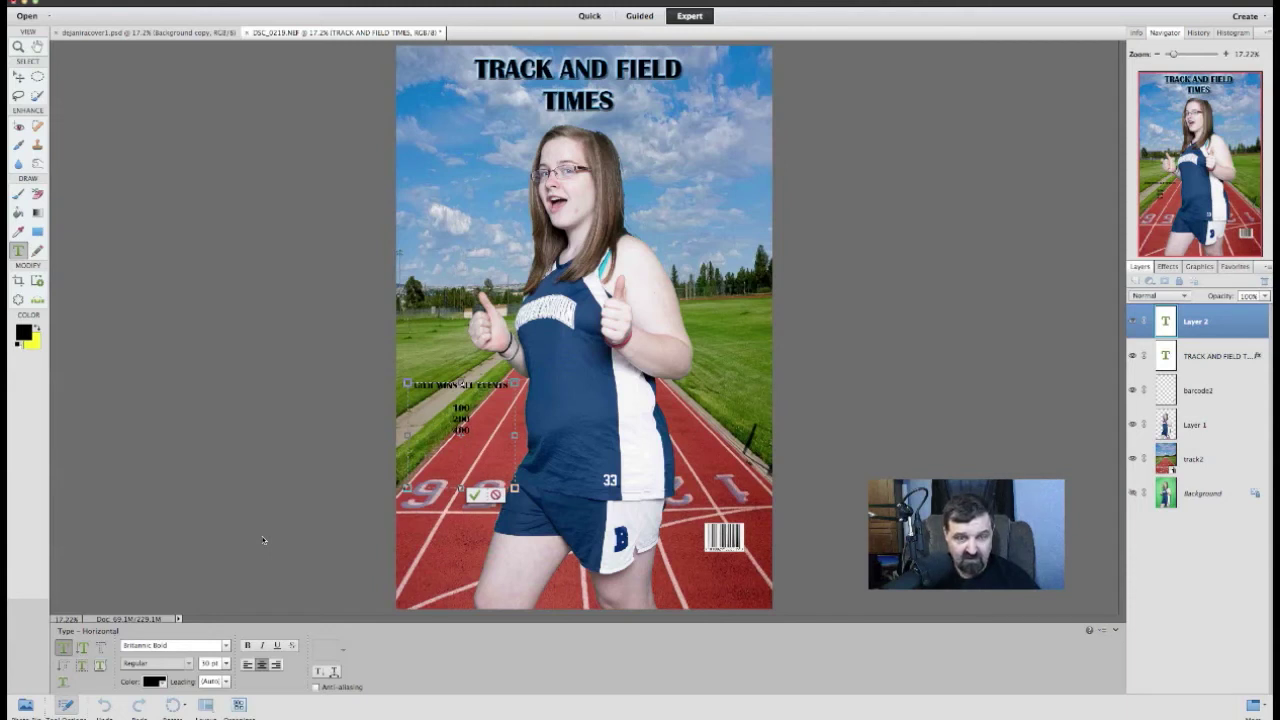
Step: Add the closing lines "AND JAV" and "135 FEET!" below the event list and commit the text
{"action": "type", "text": "AND"}
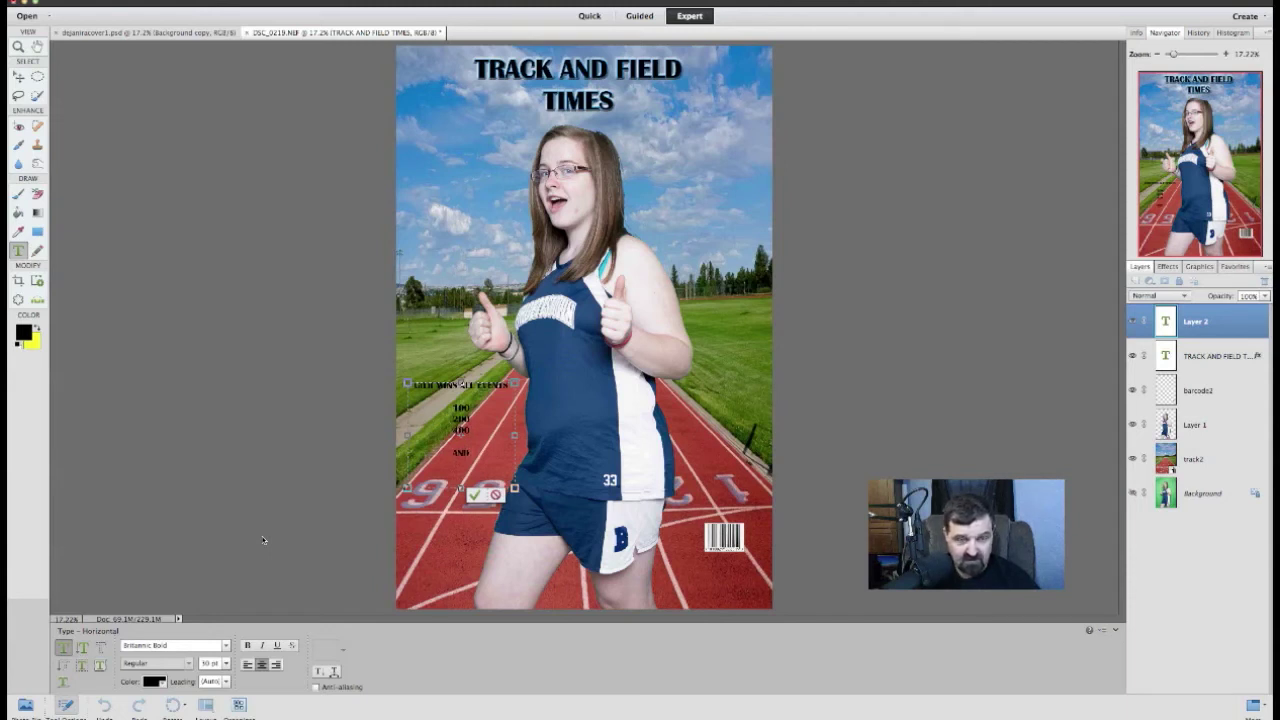
{"action": "type", "text": " JAV "}
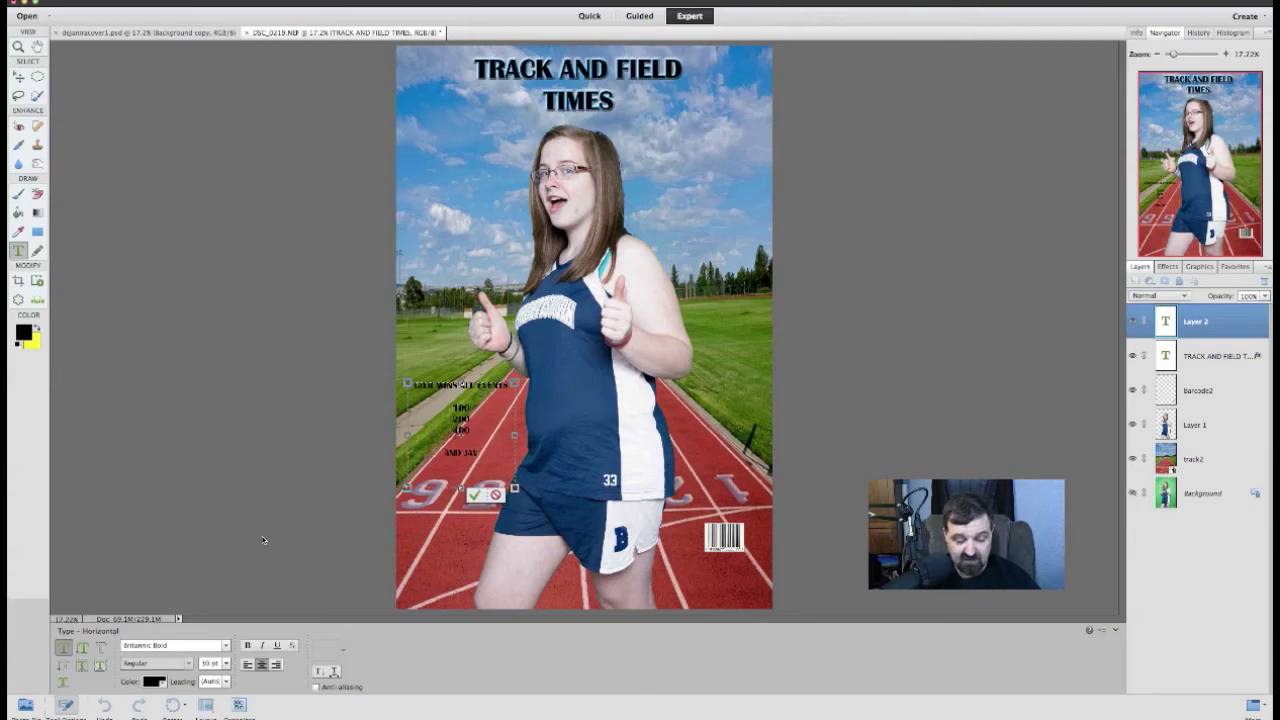
{"action": "type", "text": "135"}
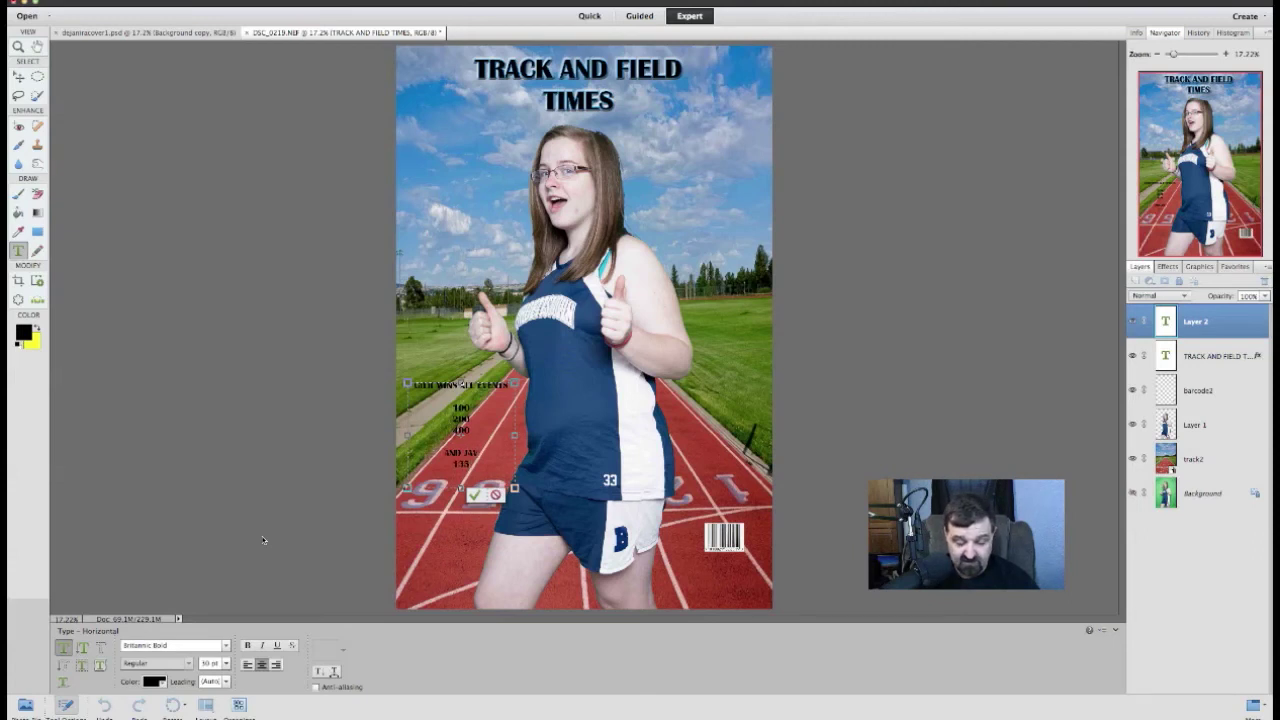
{"action": "type", "text": " FEET!"}
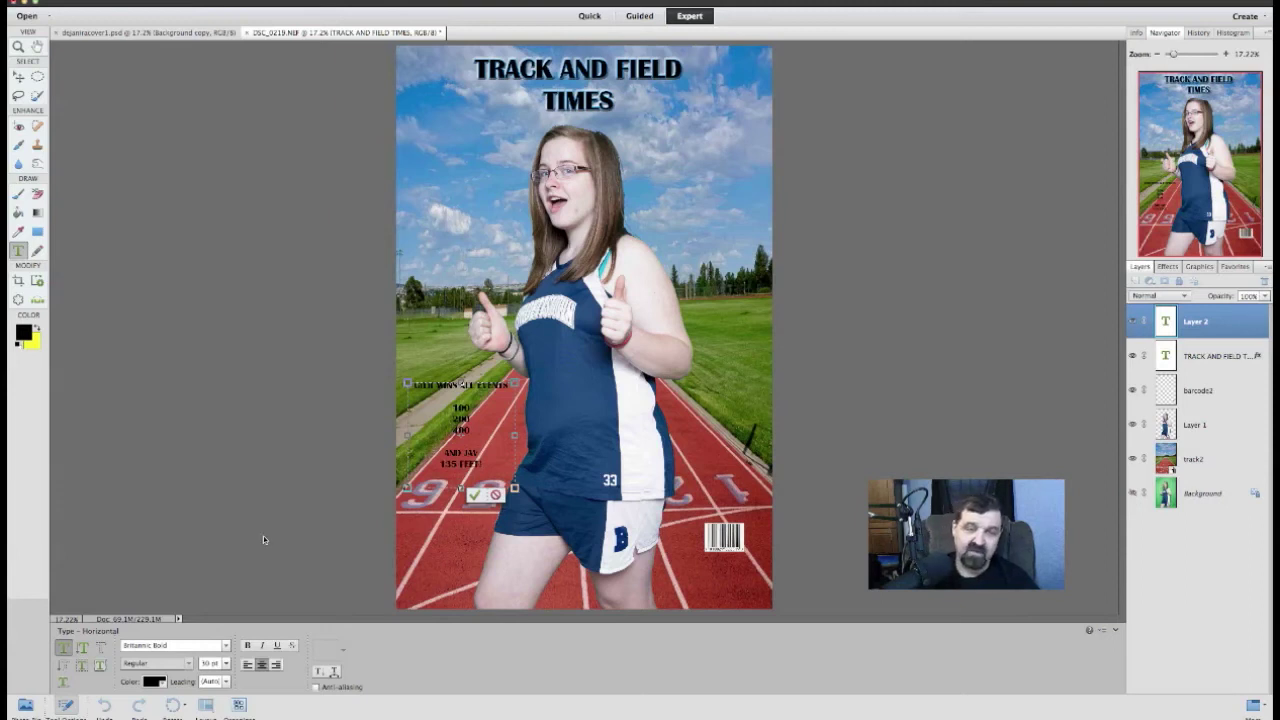
{"action": "left_click", "coordinate": [474, 496]}
Step: Draw an unconstrained rectangle shape just above the track2 layer, in the sky beside the athlete's head
{"action": "key", "text": "v"}
{"action": "left_click", "coordinate": [446, 541]}
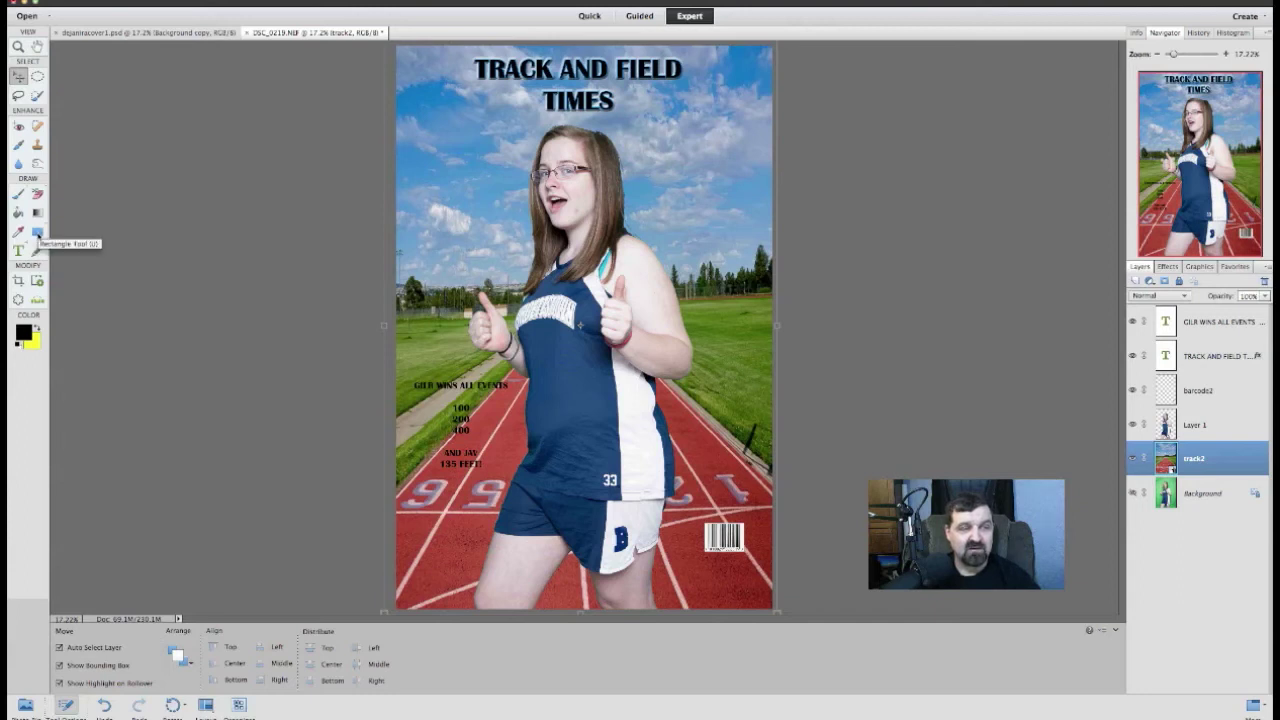
{"action": "left_click", "coordinate": [37, 232]}
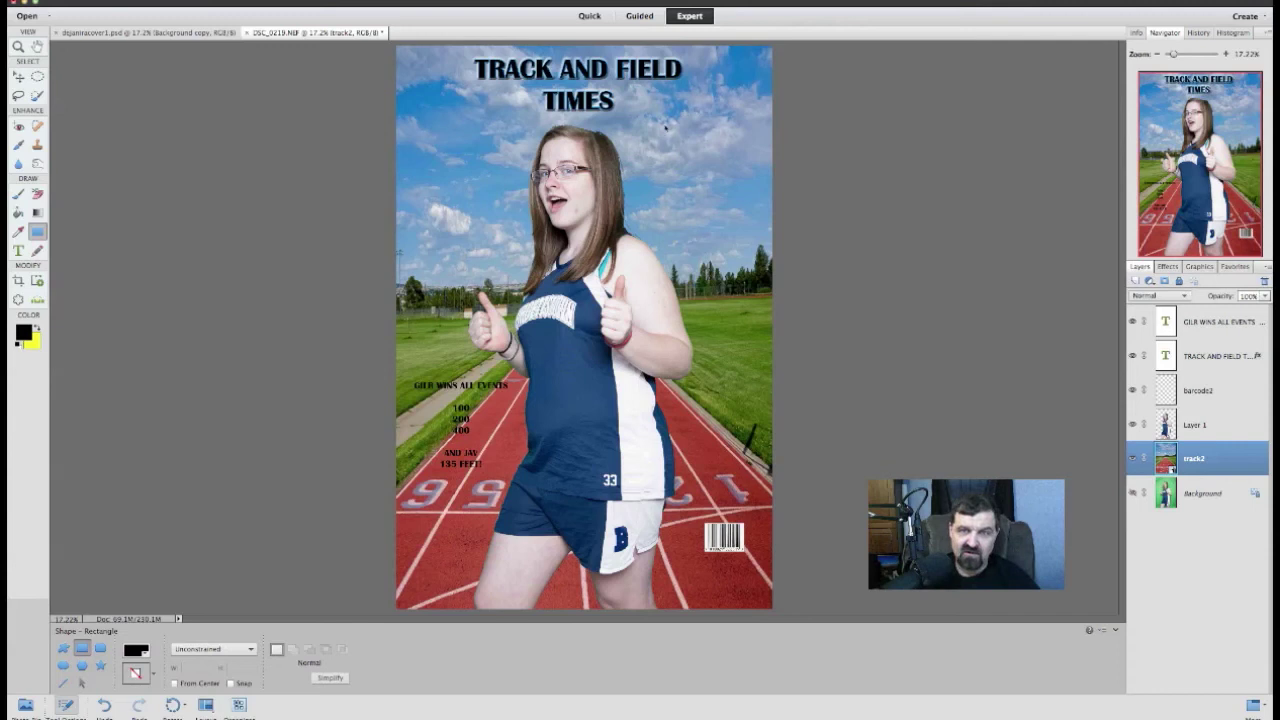
{"action": "left_click_drag", "start_coordinate": [658, 120], "coordinate": [762, 247]}
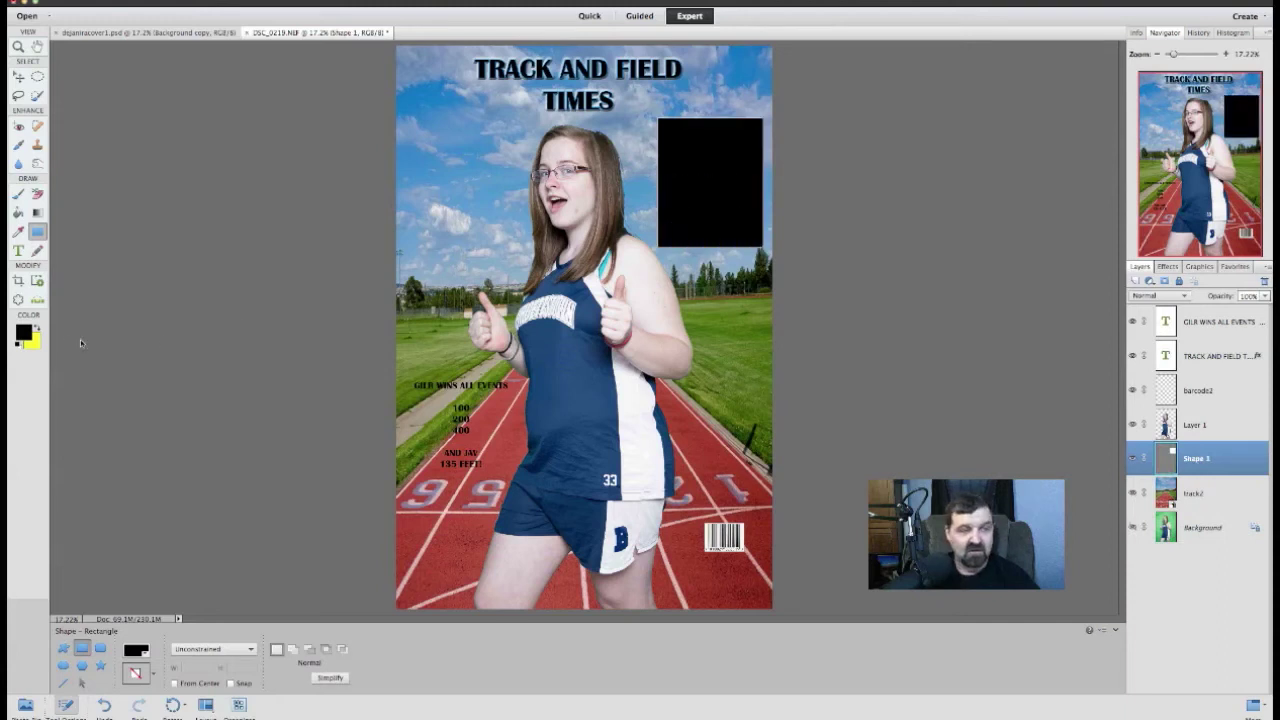
Step: Set the foreground colour to white and the background colour to black
{"action": "left_click", "coordinate": [22, 336]}
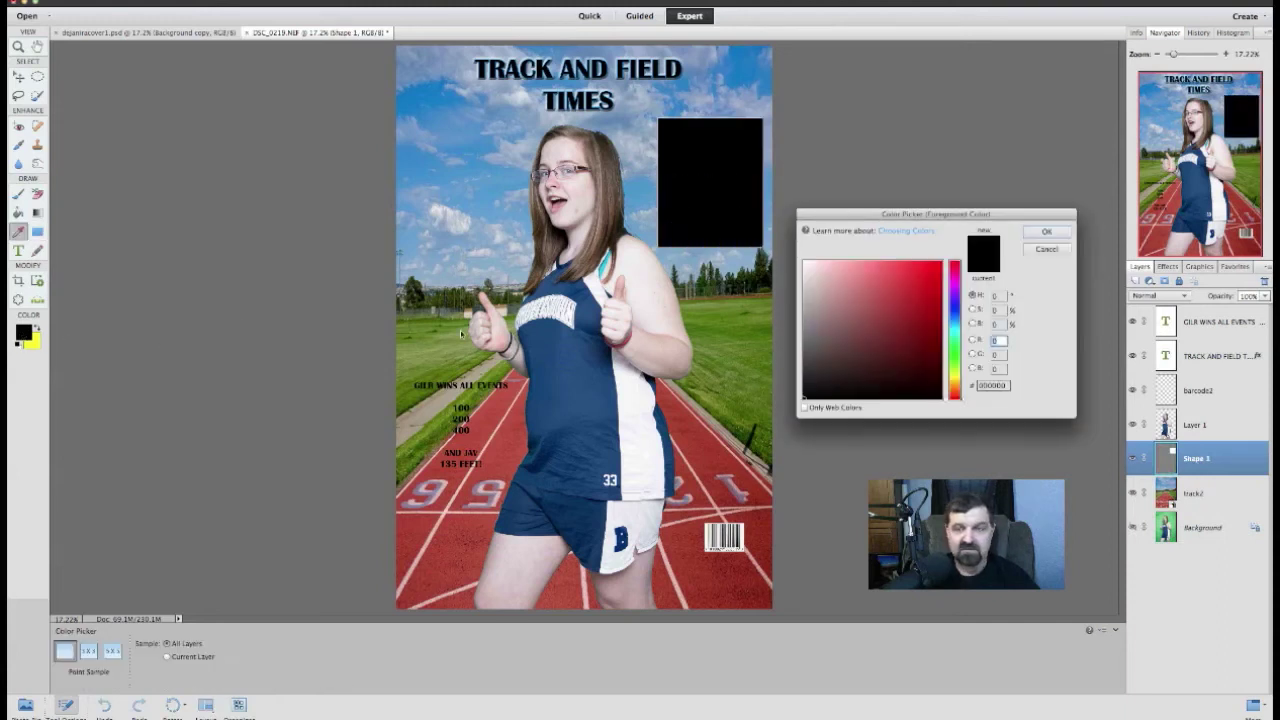
{"action": "left_click", "coordinate": [806, 266]}
{"action": "left_click", "coordinate": [1046, 231]}
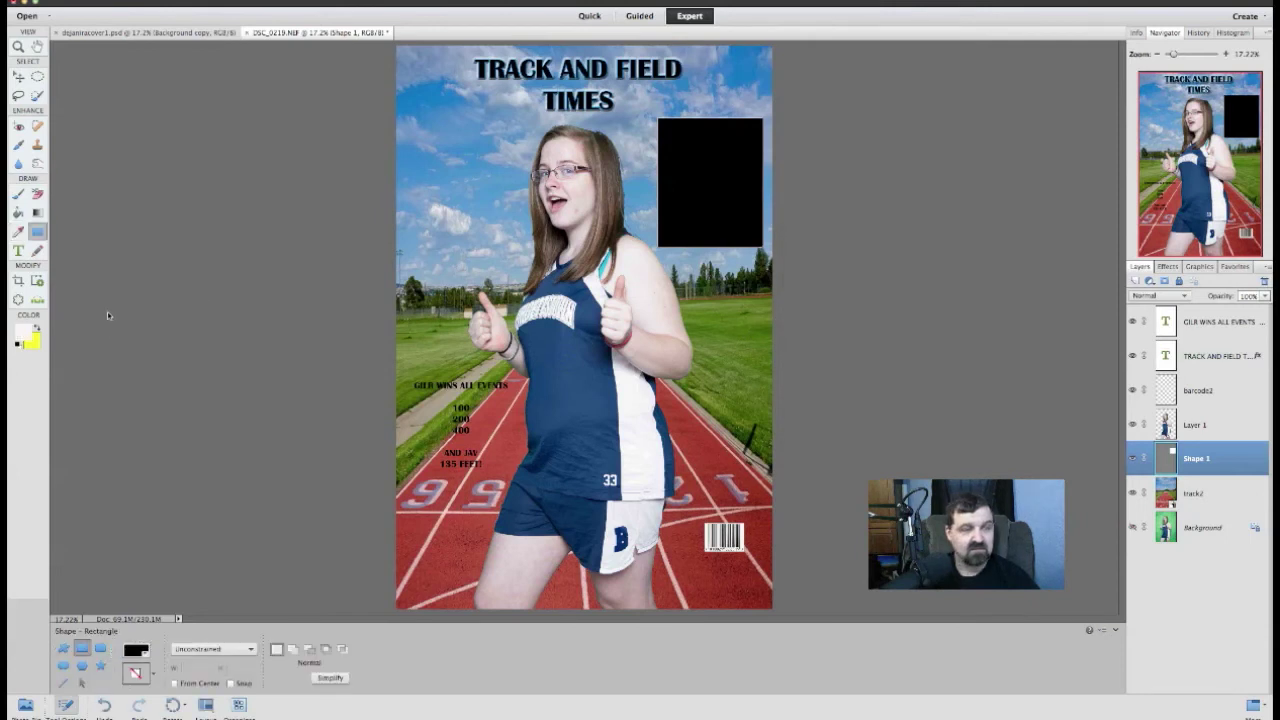
{"action": "left_click", "coordinate": [18, 345]}
{"action": "left_click", "coordinate": [38, 330]}
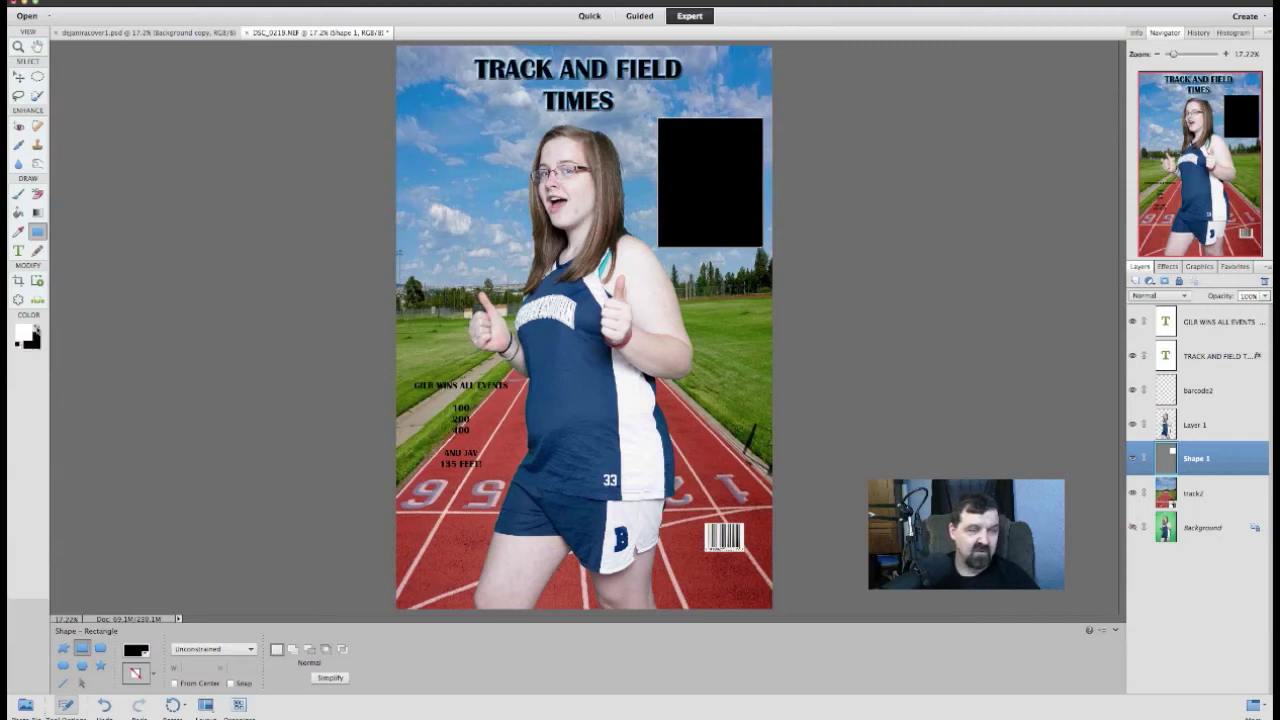
Step: Fill the rectangle shape layer with the white foreground colour in Normal mode
{"action": "left_click", "coordinate": [150, 0]}
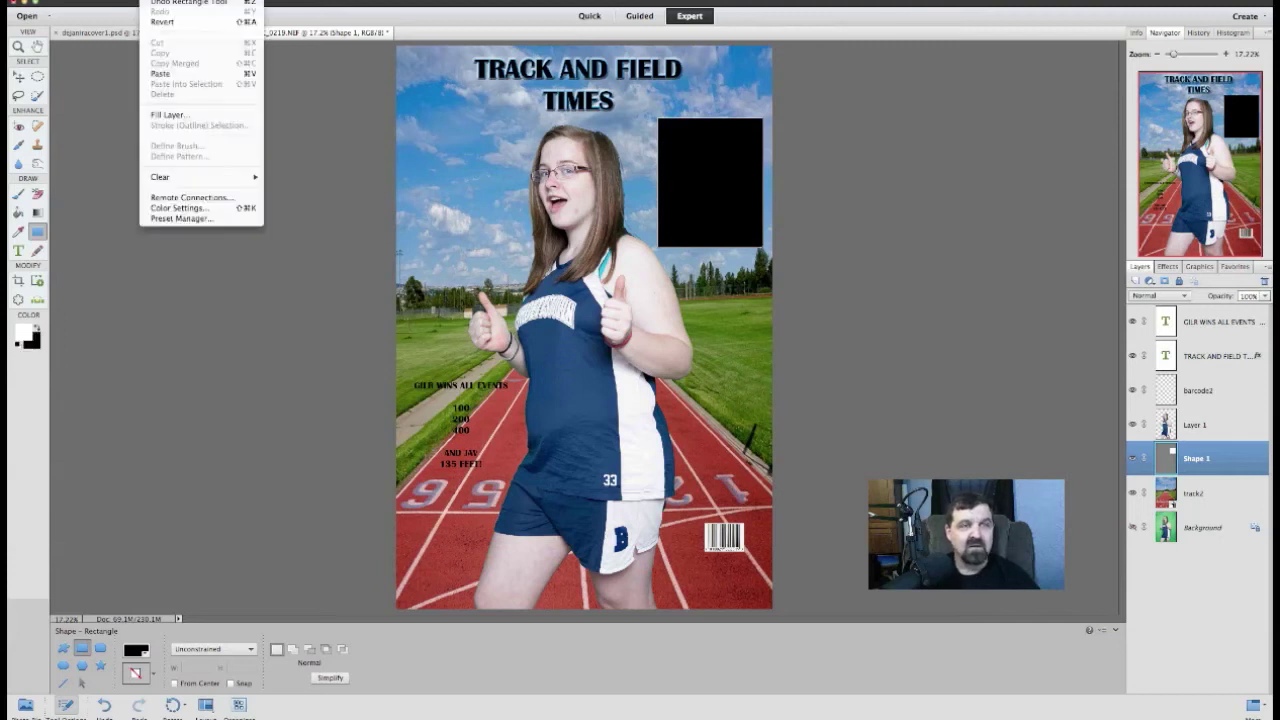
{"action": "mouse_move", "coordinate": [180, 0]}
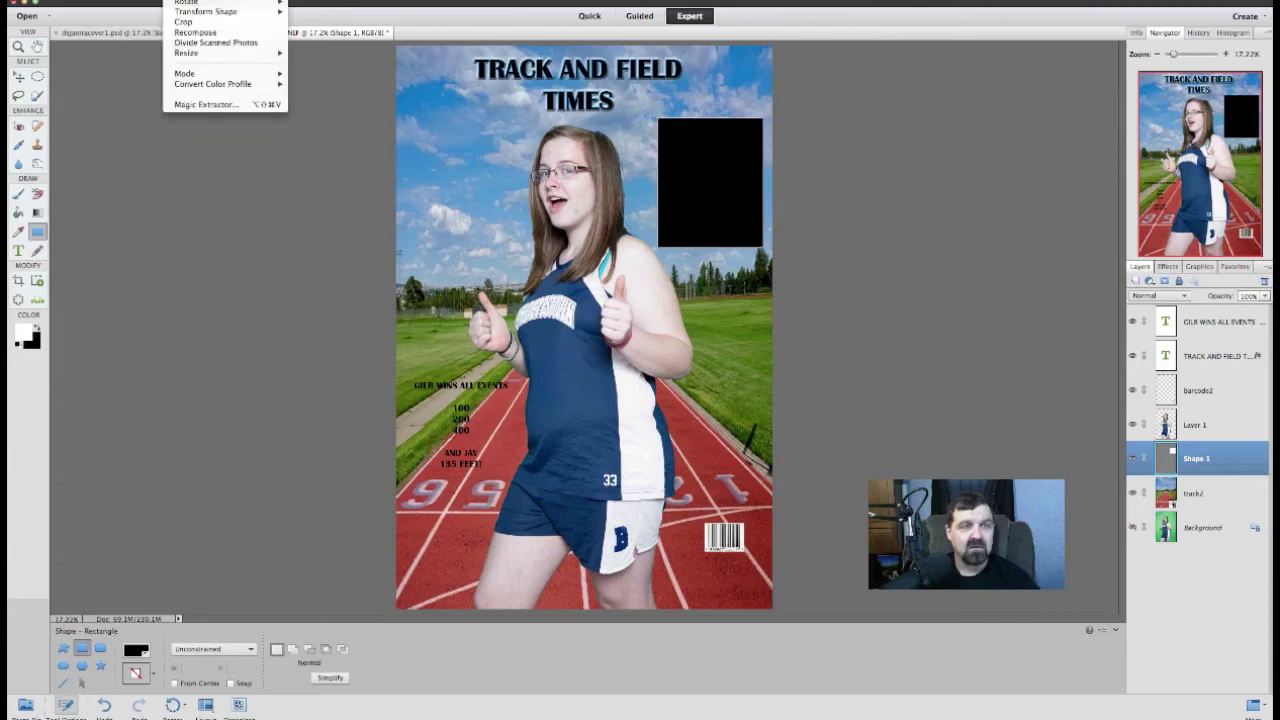
{"action": "left_click", "coordinate": [165, 115]}
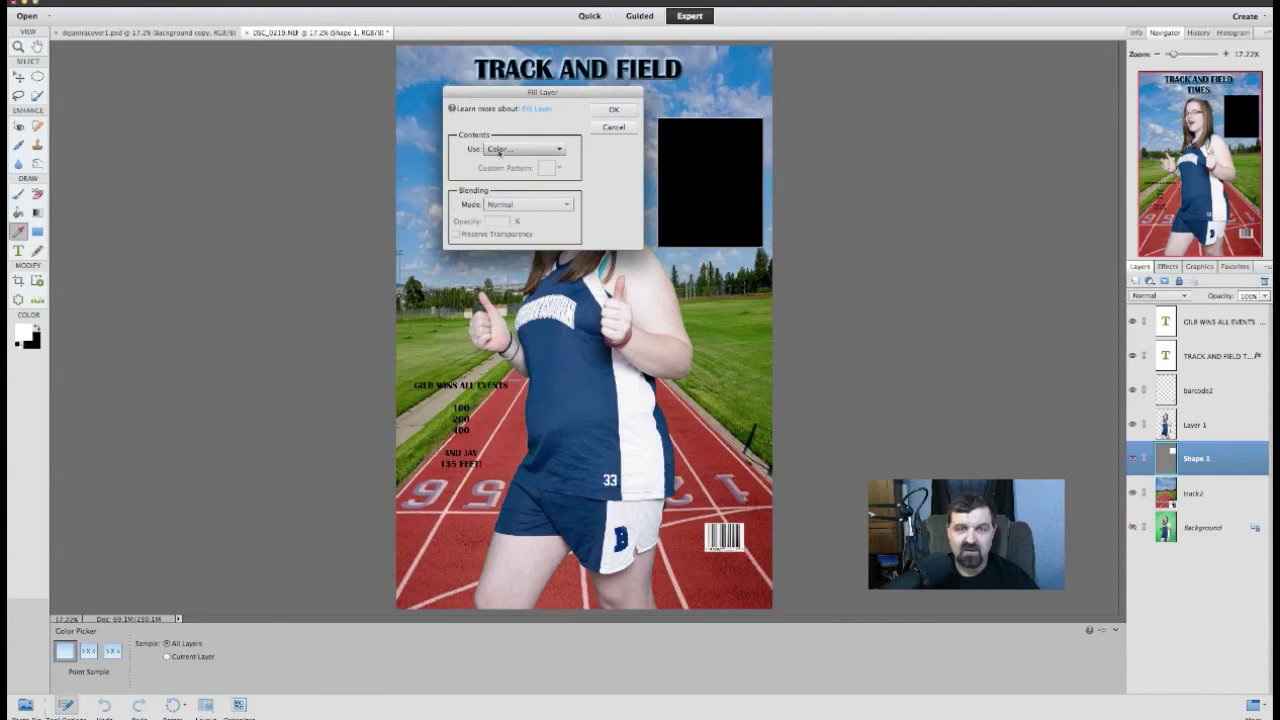
{"action": "left_click", "coordinate": [499, 152]}
{"action": "left_click", "coordinate": [512, 129]}
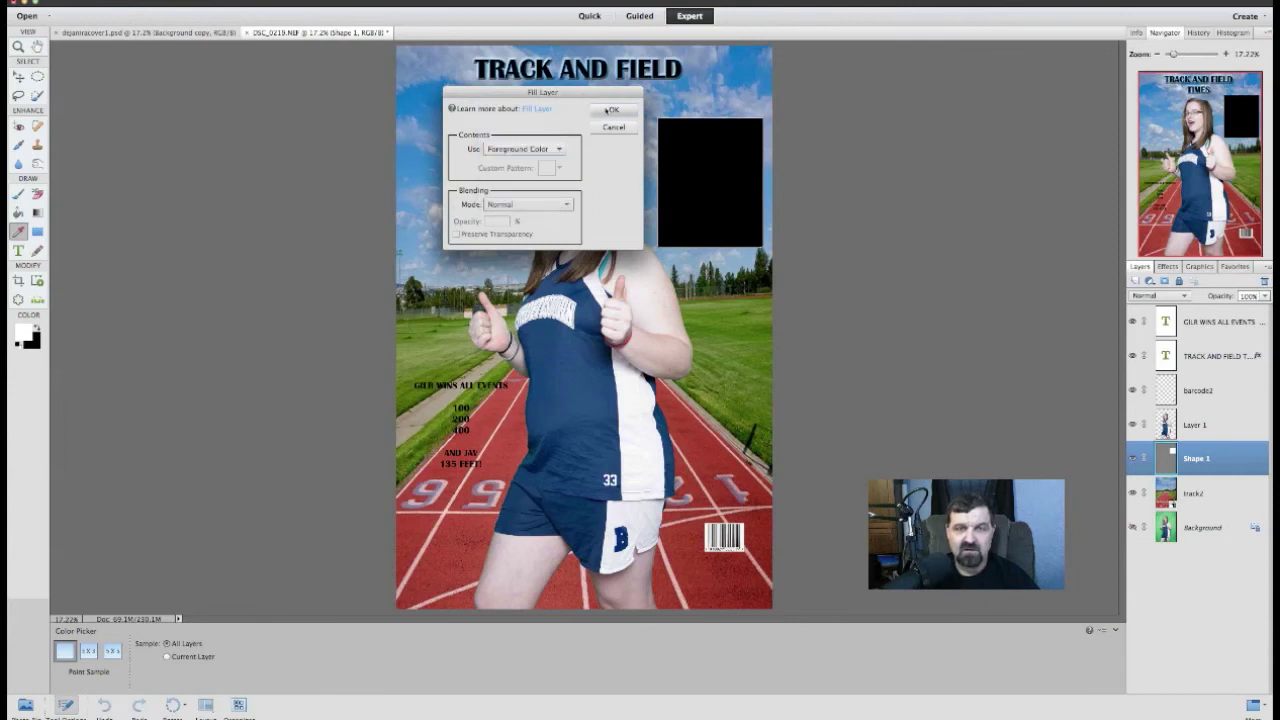
{"action": "left_click", "coordinate": [605, 110]}
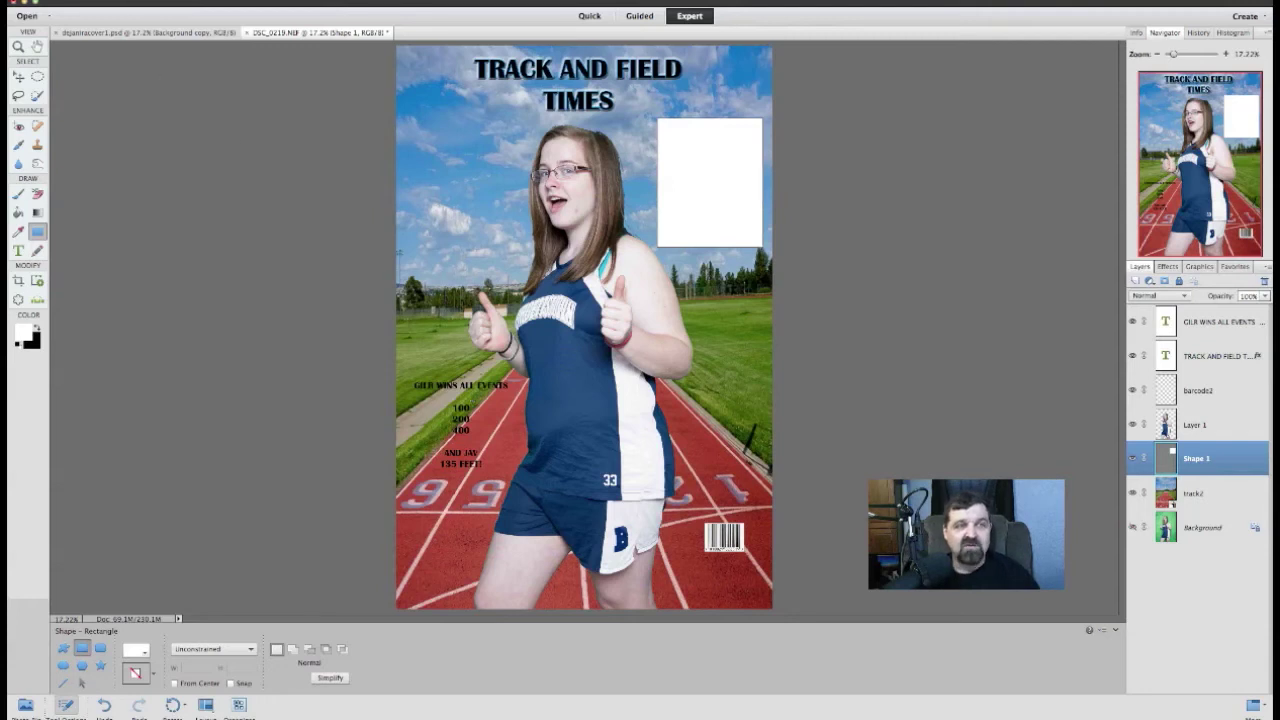
Step: Save the layered cover in Photoshop format as DSC_0219_edited-1.psd in the DejaniraTrack2013 folder
{"action": "left_click", "coordinate": [135, 0]}
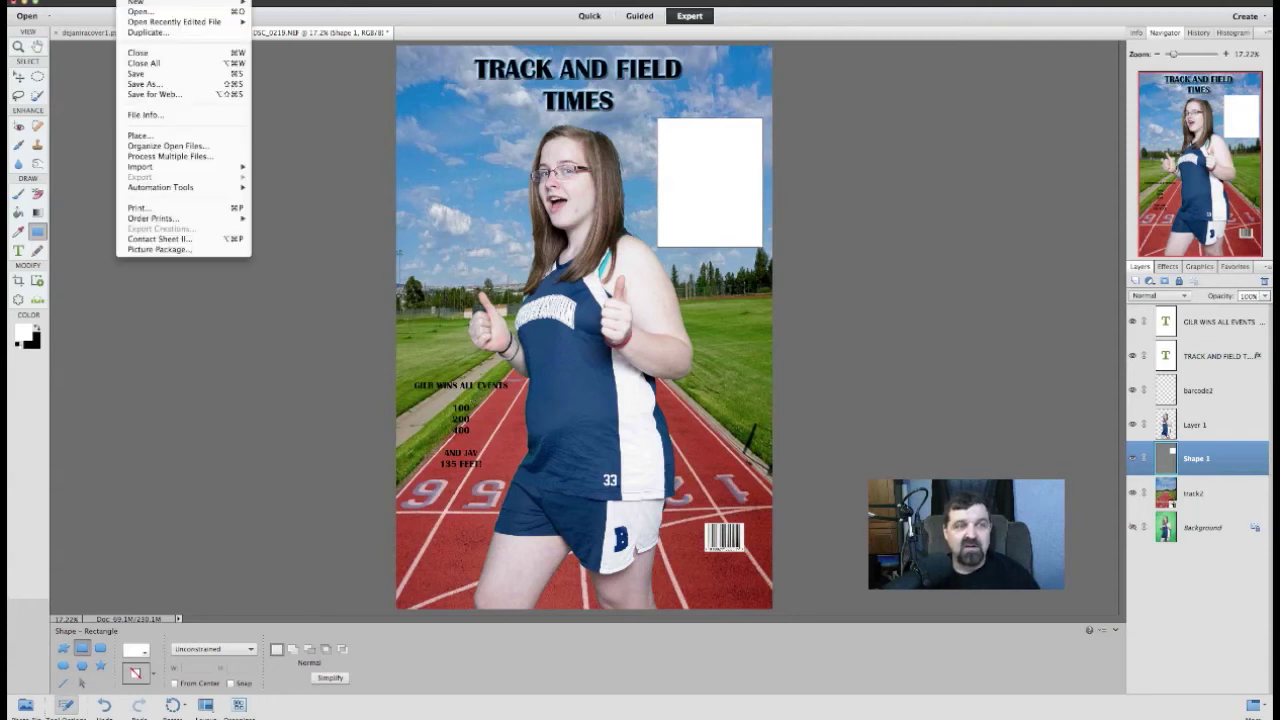
{"action": "left_click", "coordinate": [135, 74]}
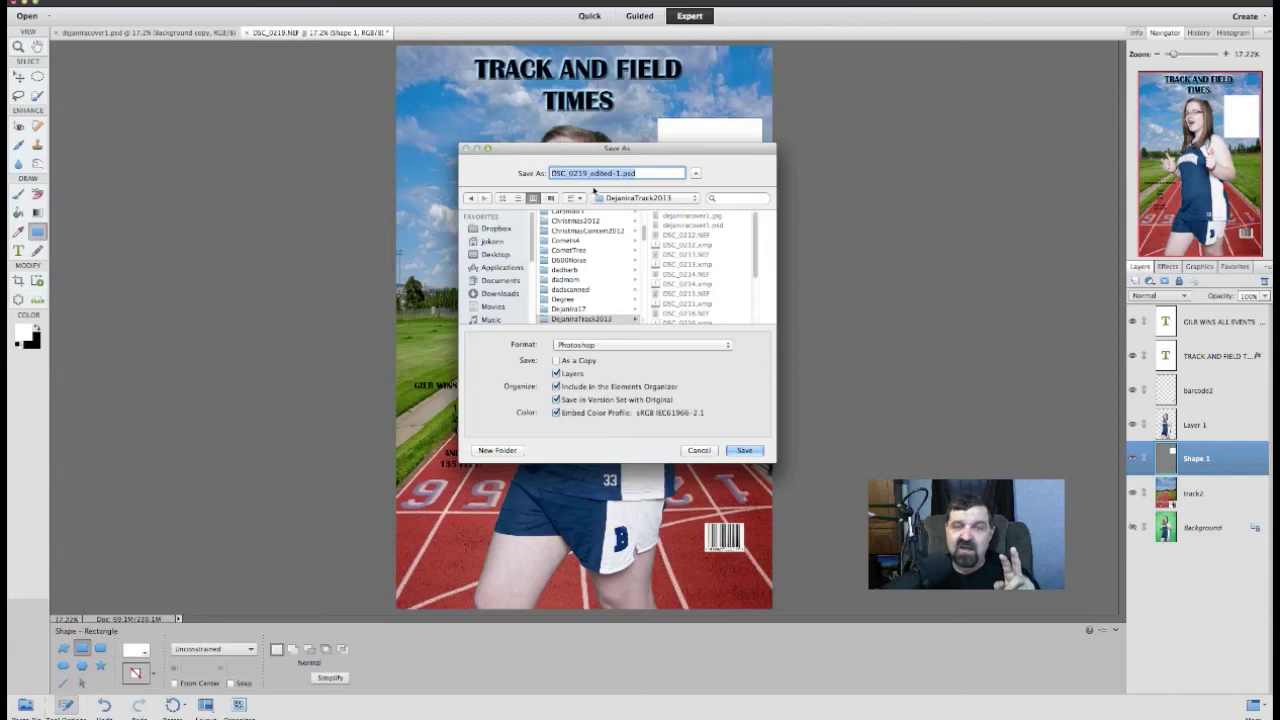
{"action": "left_click", "coordinate": [636, 174]}
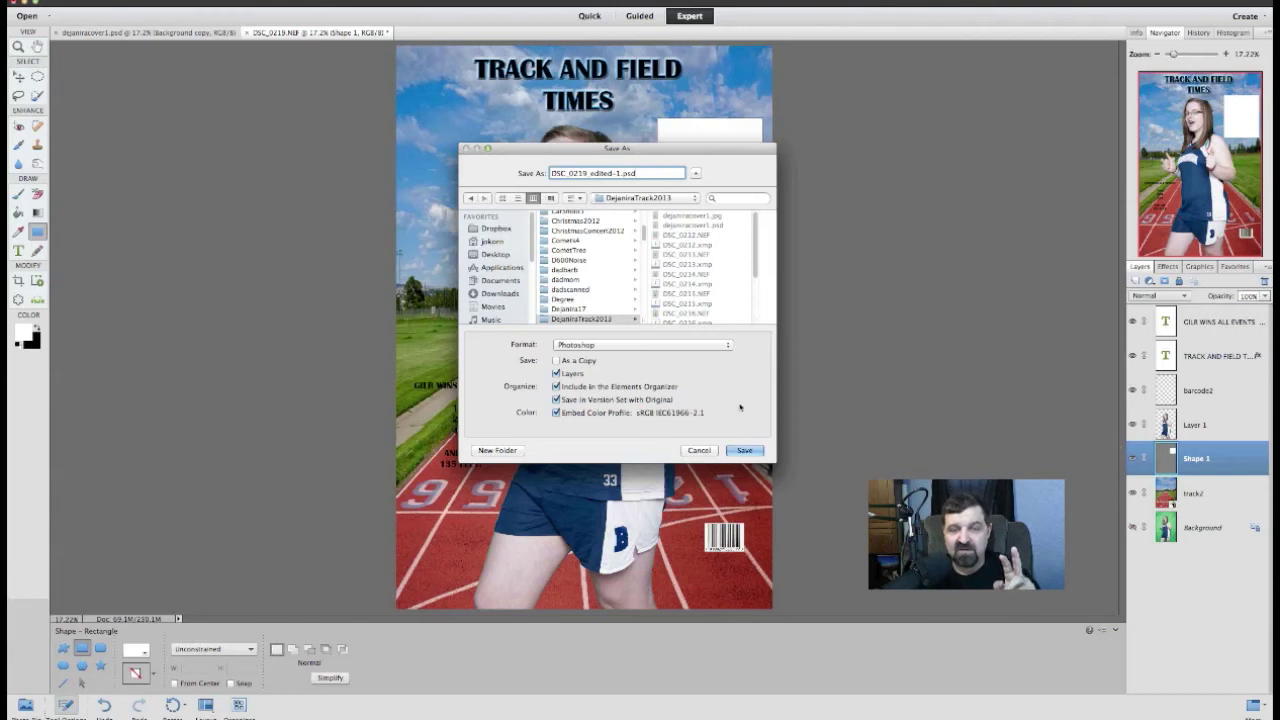
{"action": "left_click", "coordinate": [743, 451]}
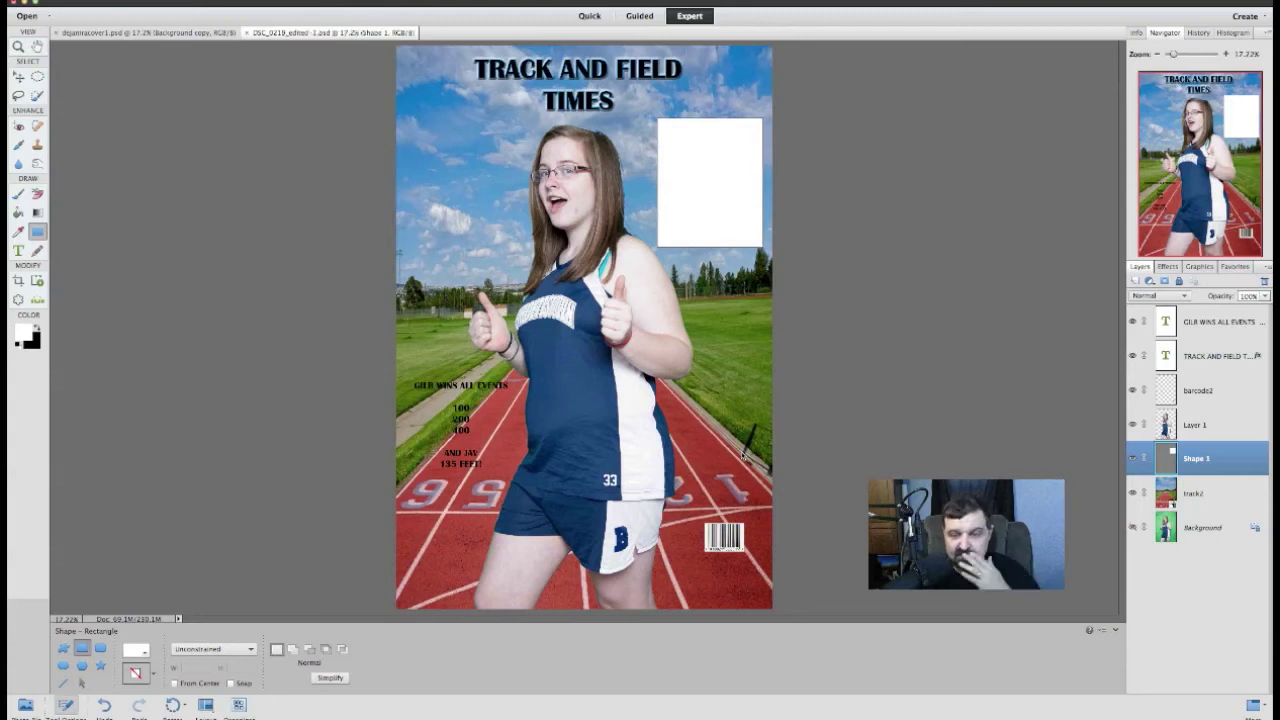
Step: Start saving another version of the cover and set its format to JPEG
{"action": "left_click", "coordinate": [148, 2]}
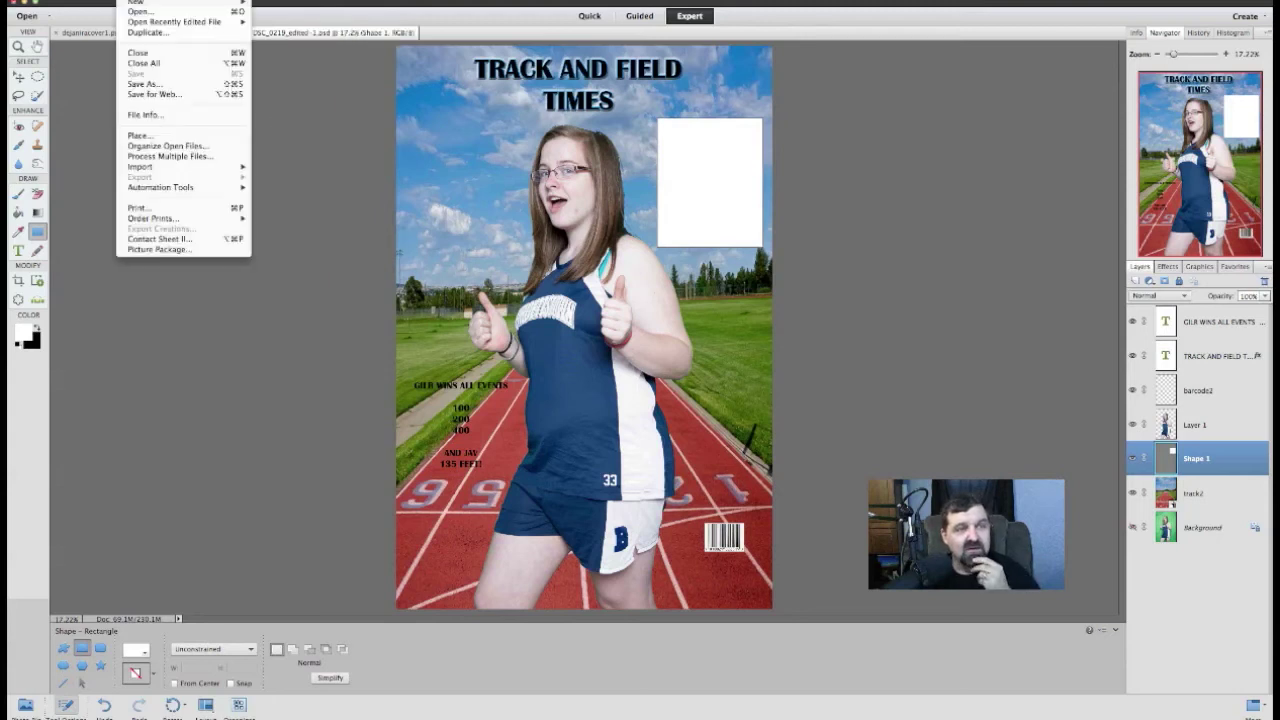
{"action": "left_click", "coordinate": [133, 84]}
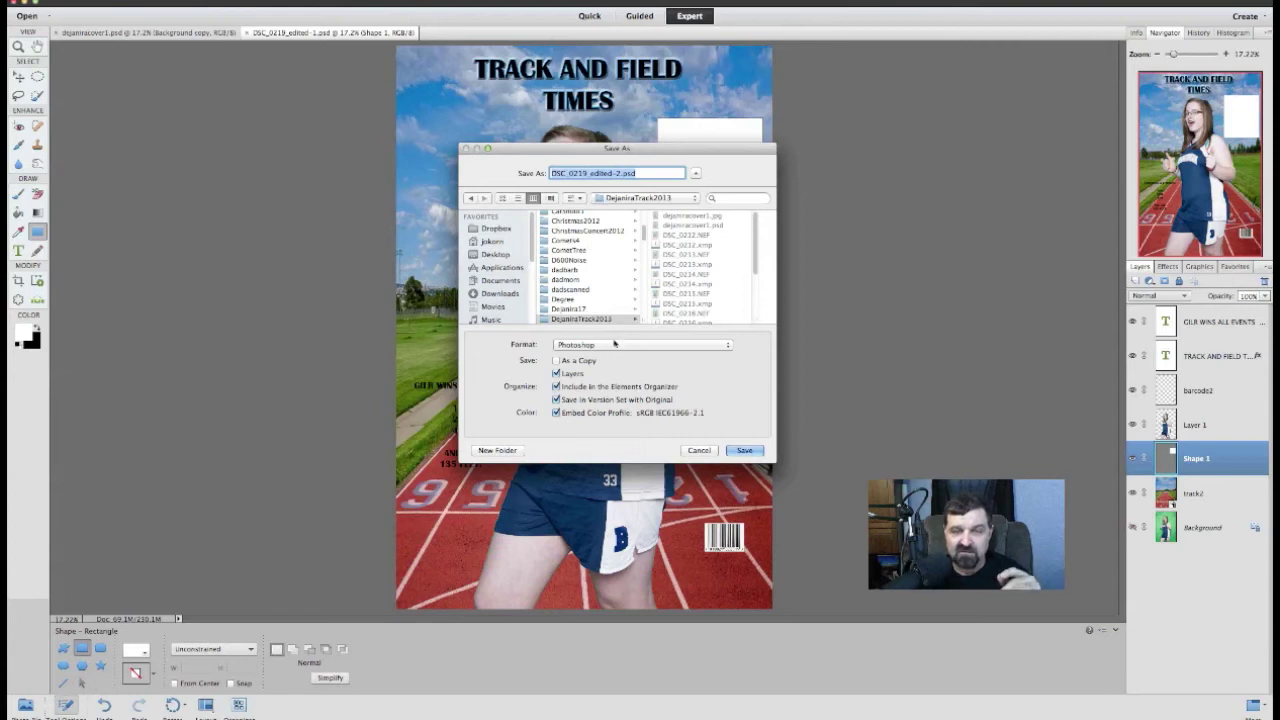
{"action": "left_click", "coordinate": [614, 345]}
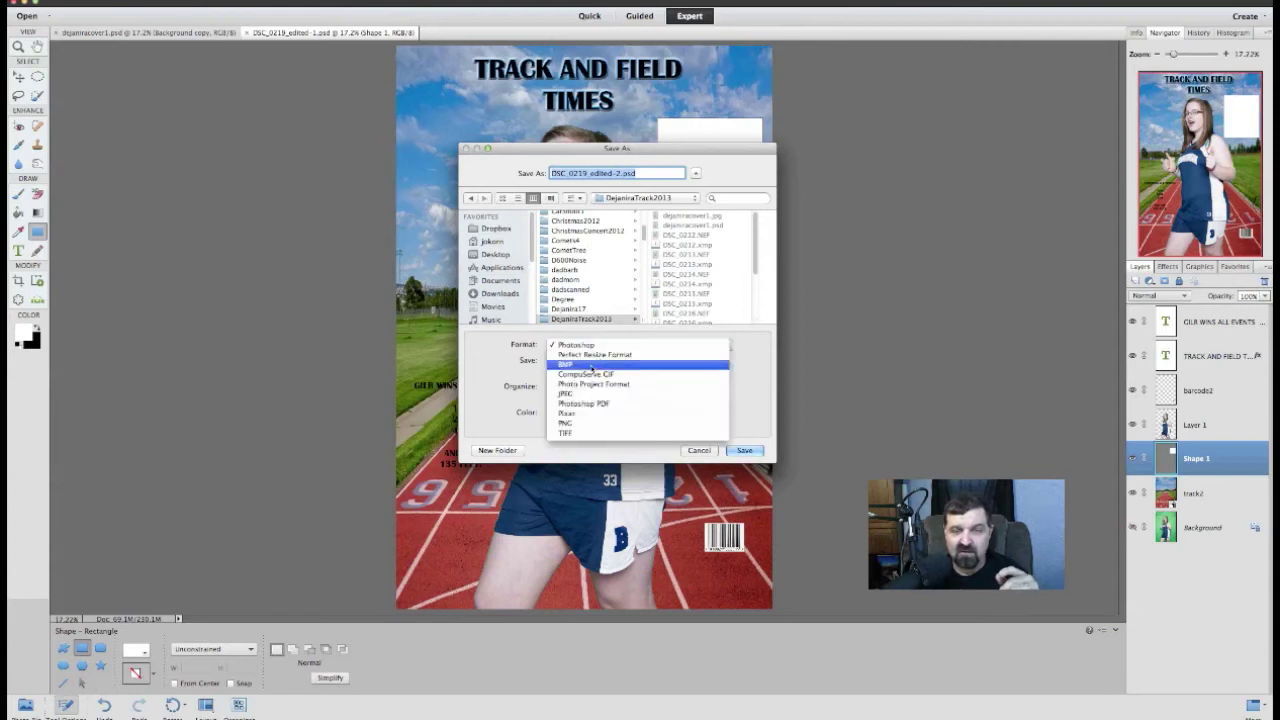
{"action": "left_click", "coordinate": [583, 397]}
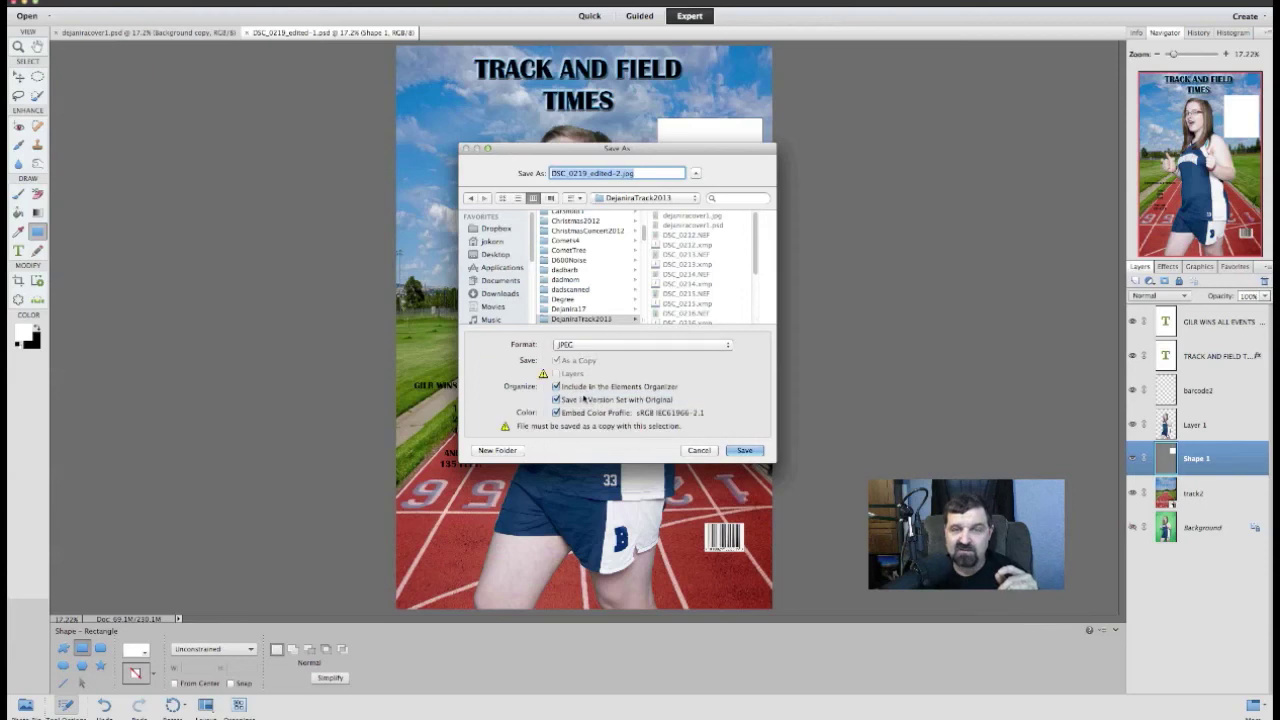
Step: Name the JPEG copy of the cover cover2.jpg
{"action": "left_click", "coordinate": [600, 172]}
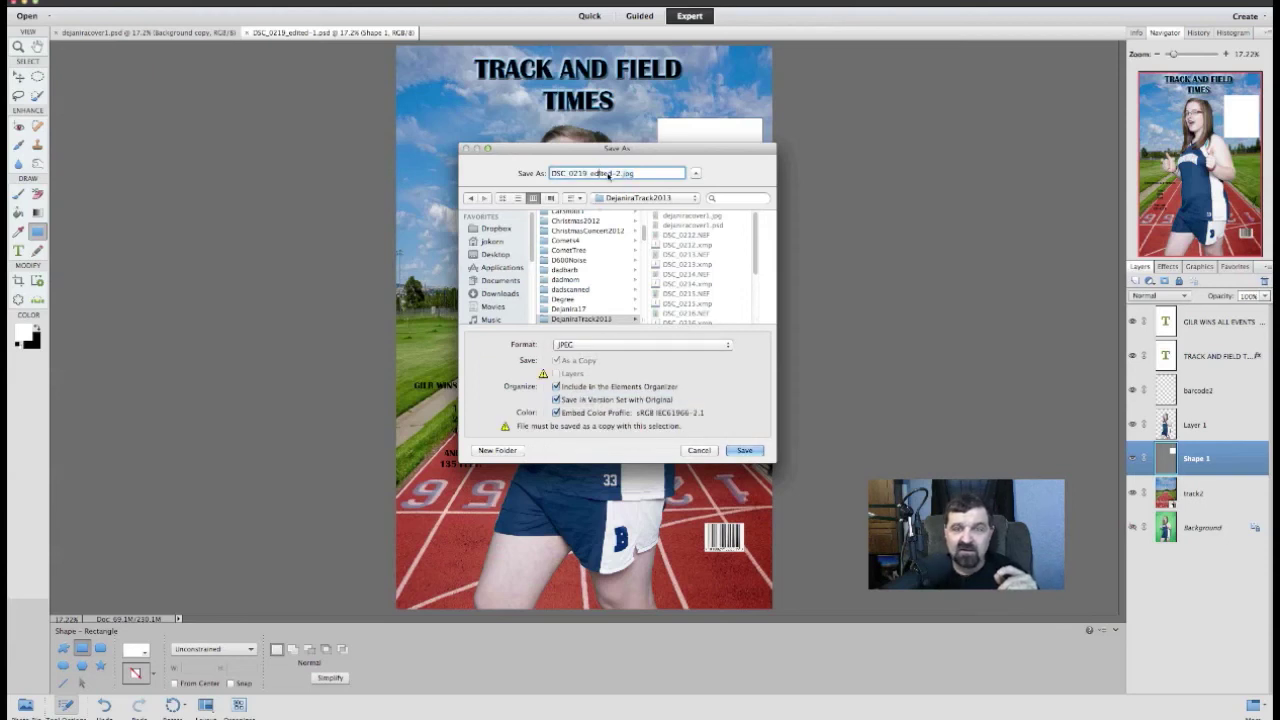
{"action": "left_click_drag", "start_coordinate": [622, 174], "coordinate": [538, 180]}
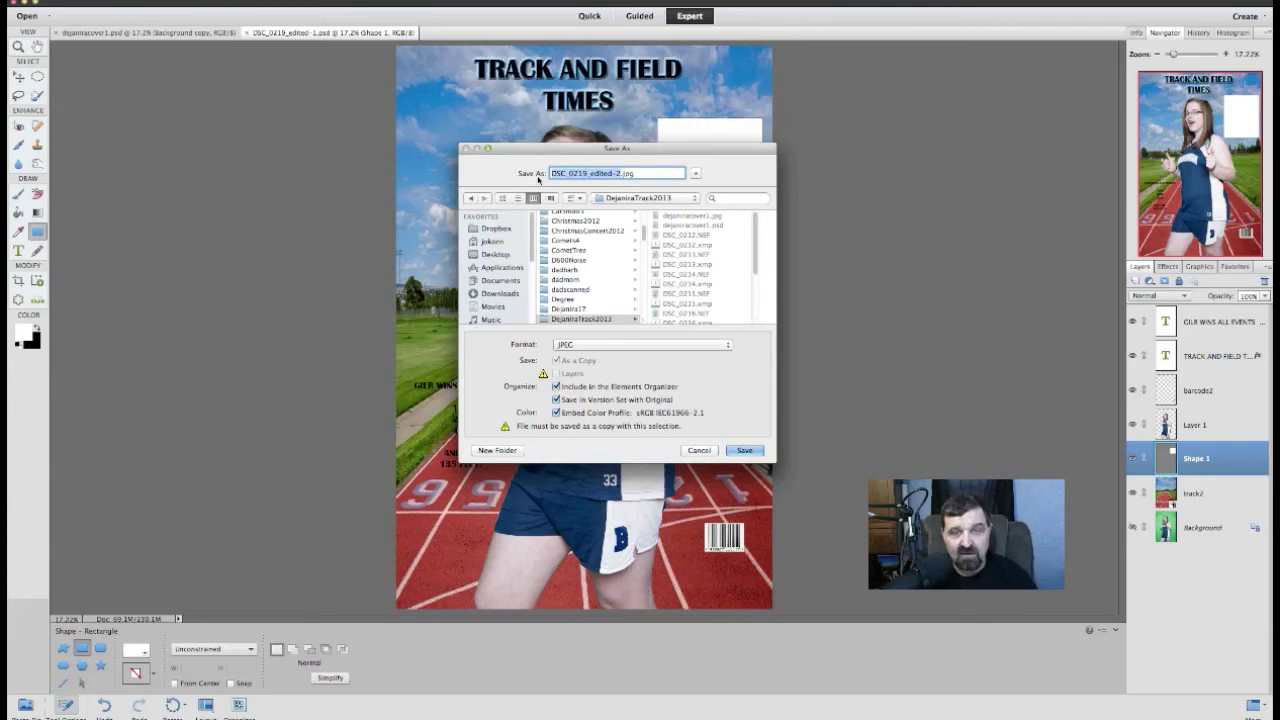
{"action": "type", "text": "COVER2"}
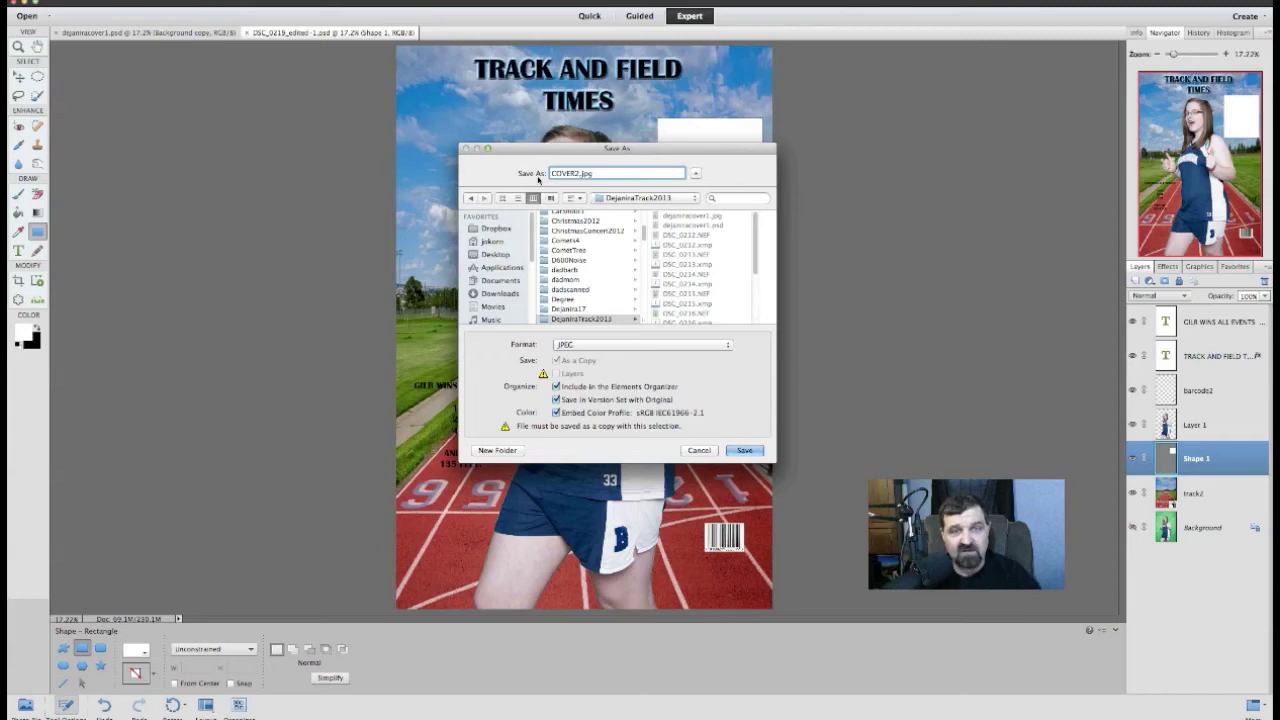
{"action": "key", "text": "BackSpace"}
{"action": "key", "text": "BackSpace"}
{"action": "key", "text": "BackSpace"}
{"action": "key", "text": "BackSpace"}
{"action": "key", "text": "BackSpace"}
{"action": "key", "text": "BackSpace"}
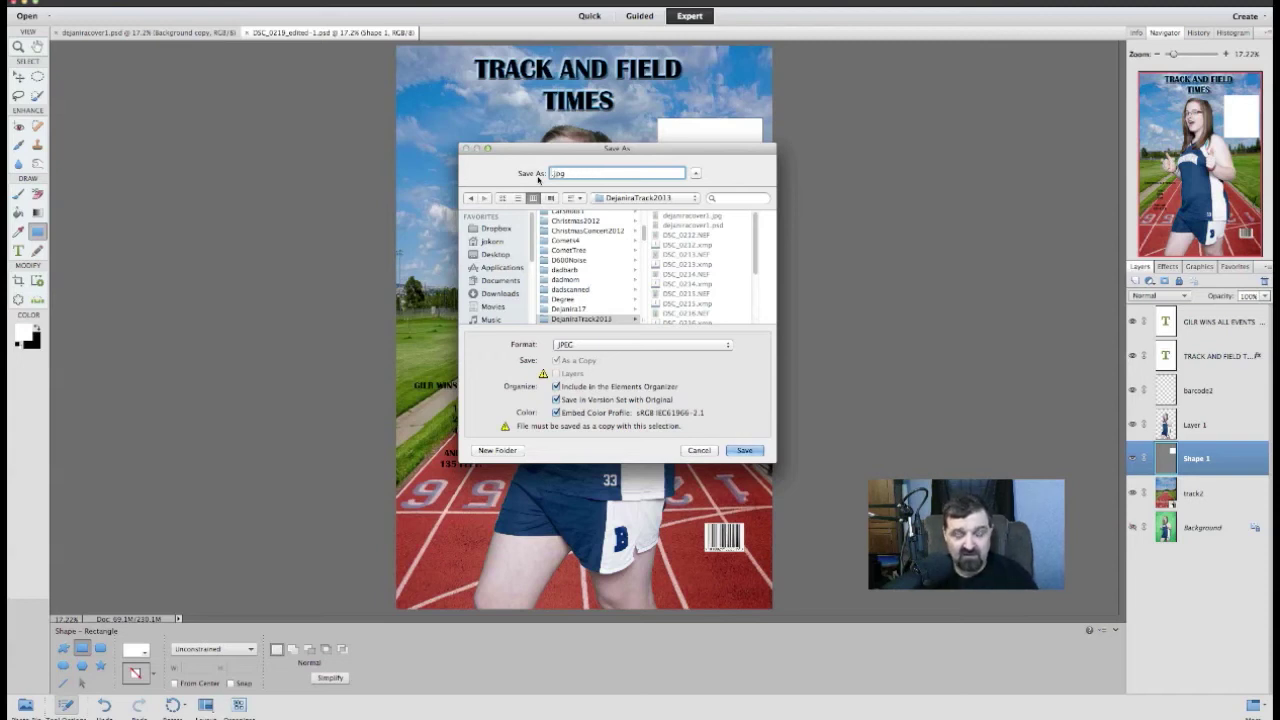
{"action": "type", "text": "cover2"}
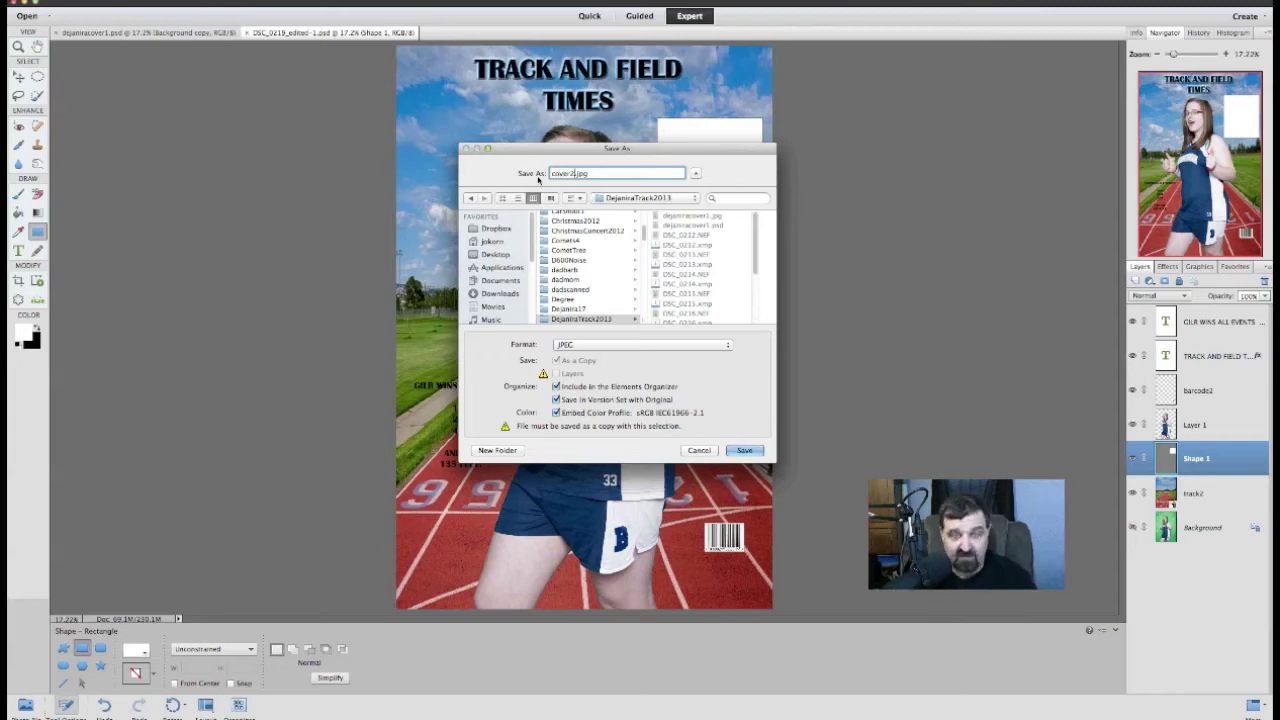
Step: Save the JPEG copy at Maximum quality 12 with the Baseline ("Standard") format option
{"action": "left_click", "coordinate": [745, 450]}
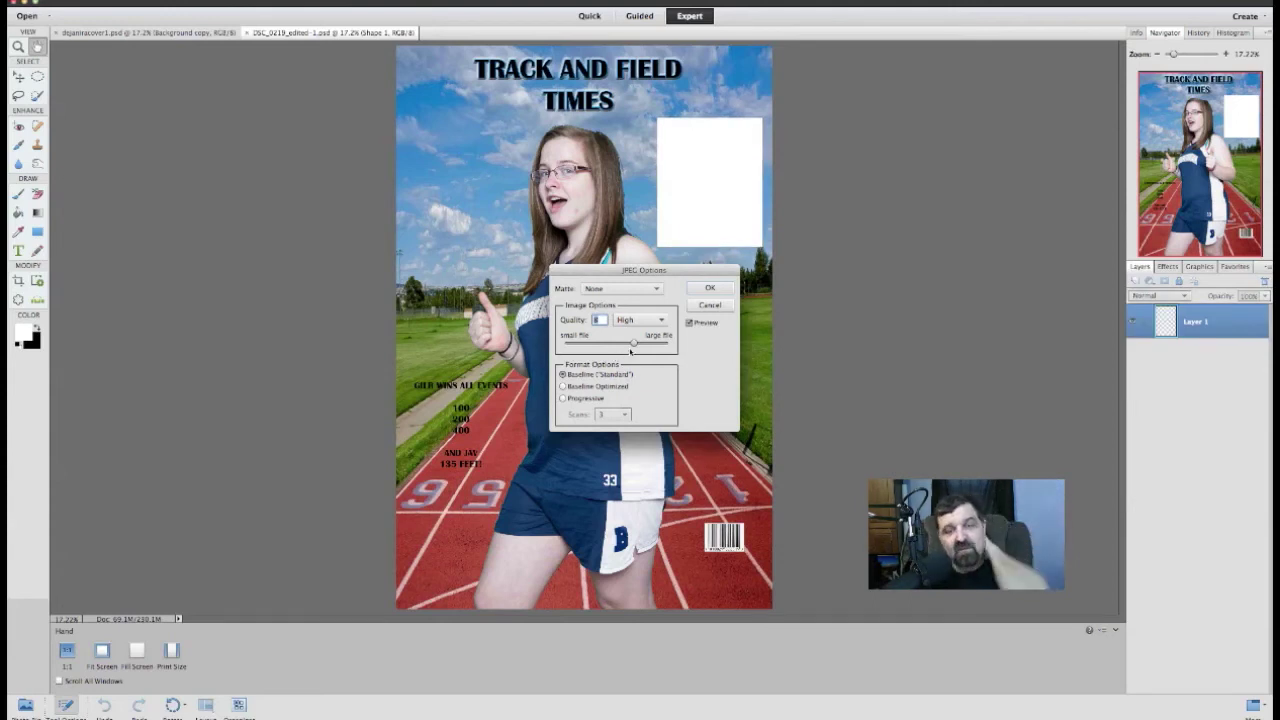
{"action": "left_click_drag", "start_coordinate": [649, 345], "coordinate": [669, 343]}
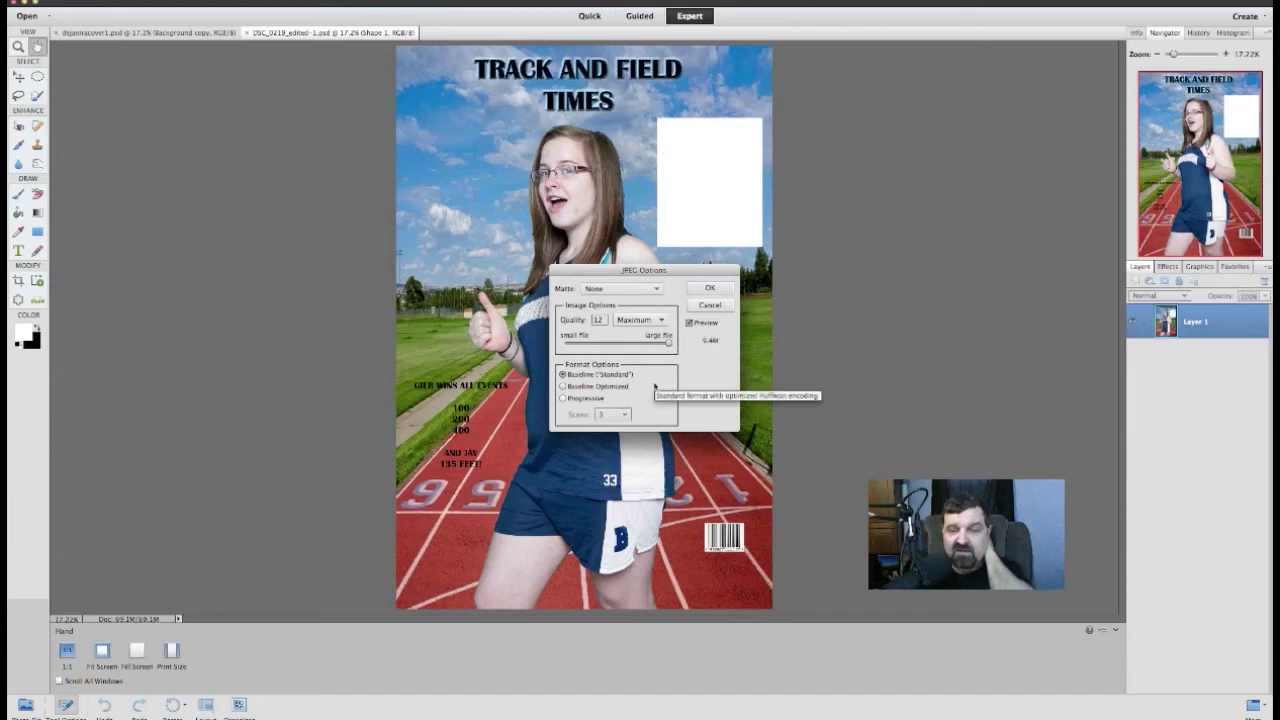
{"action": "left_click", "coordinate": [710, 288]}
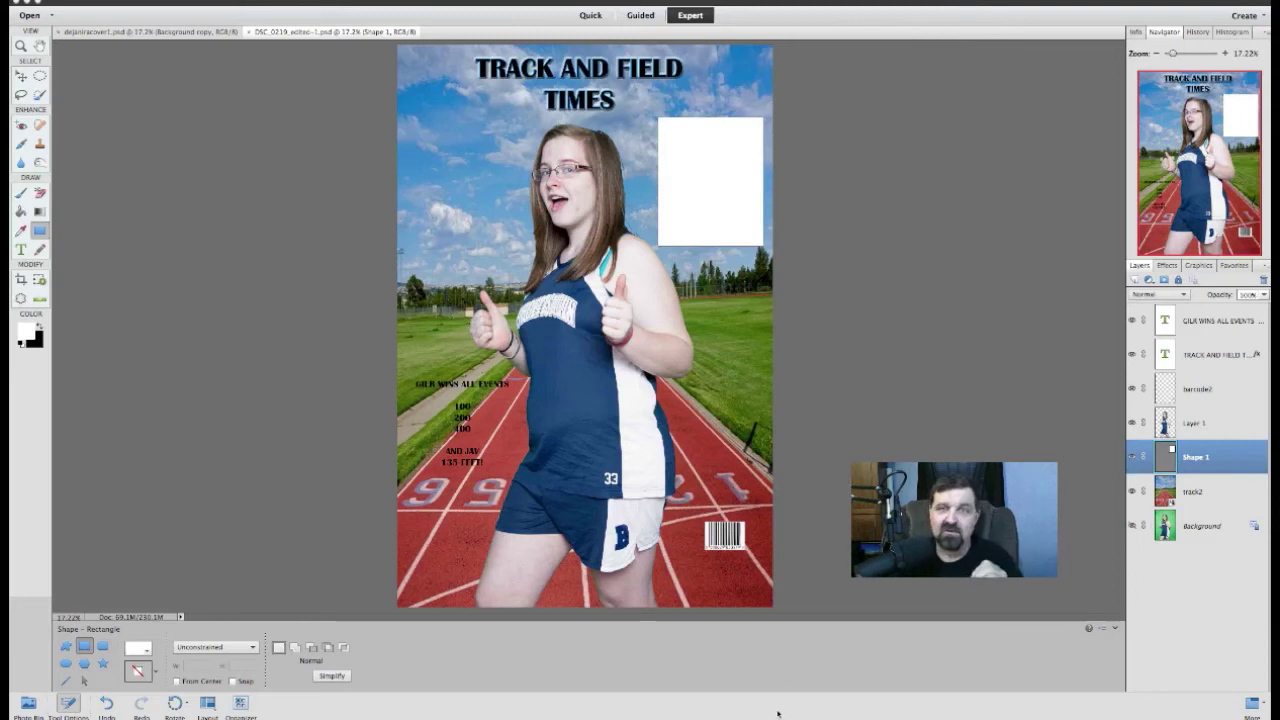
Step: Switch to the Elements Organizer and open the green-screen photo DSC_0214.NEF in the Photoshop Elements Editor
{"action": "left_click", "coordinate": [765, 714]}
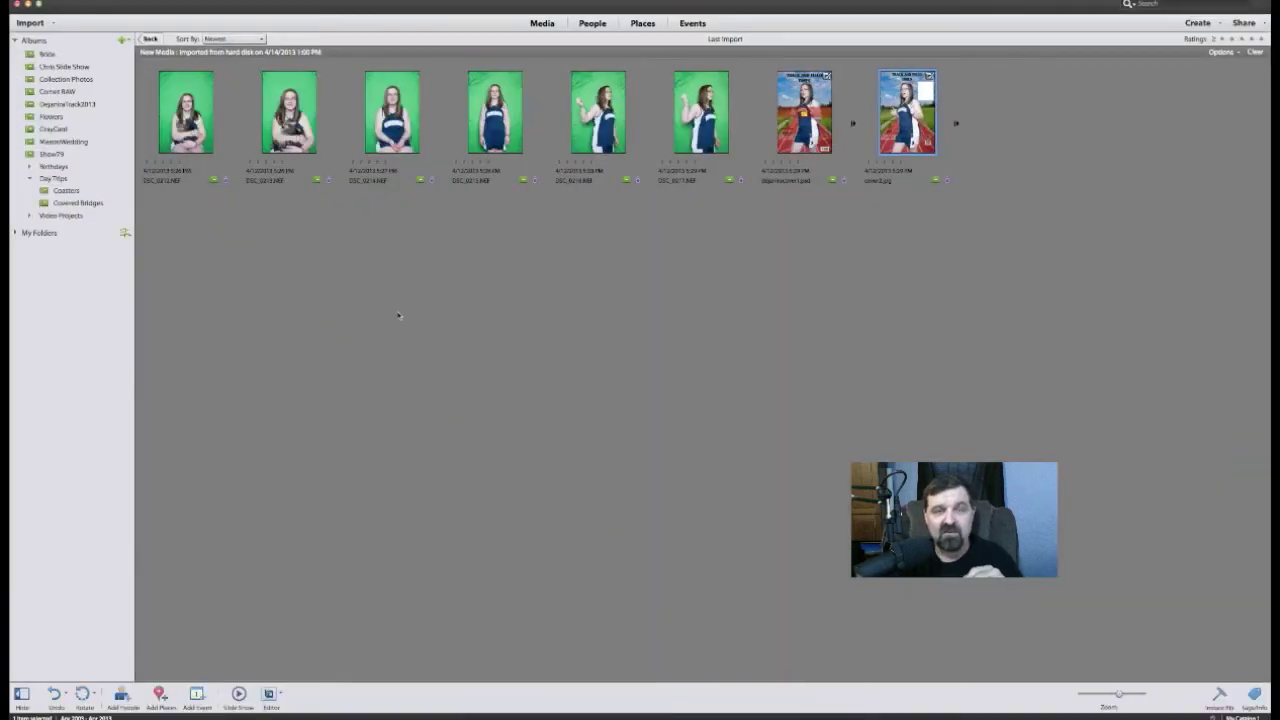
{"action": "left_click", "coordinate": [398, 316]}
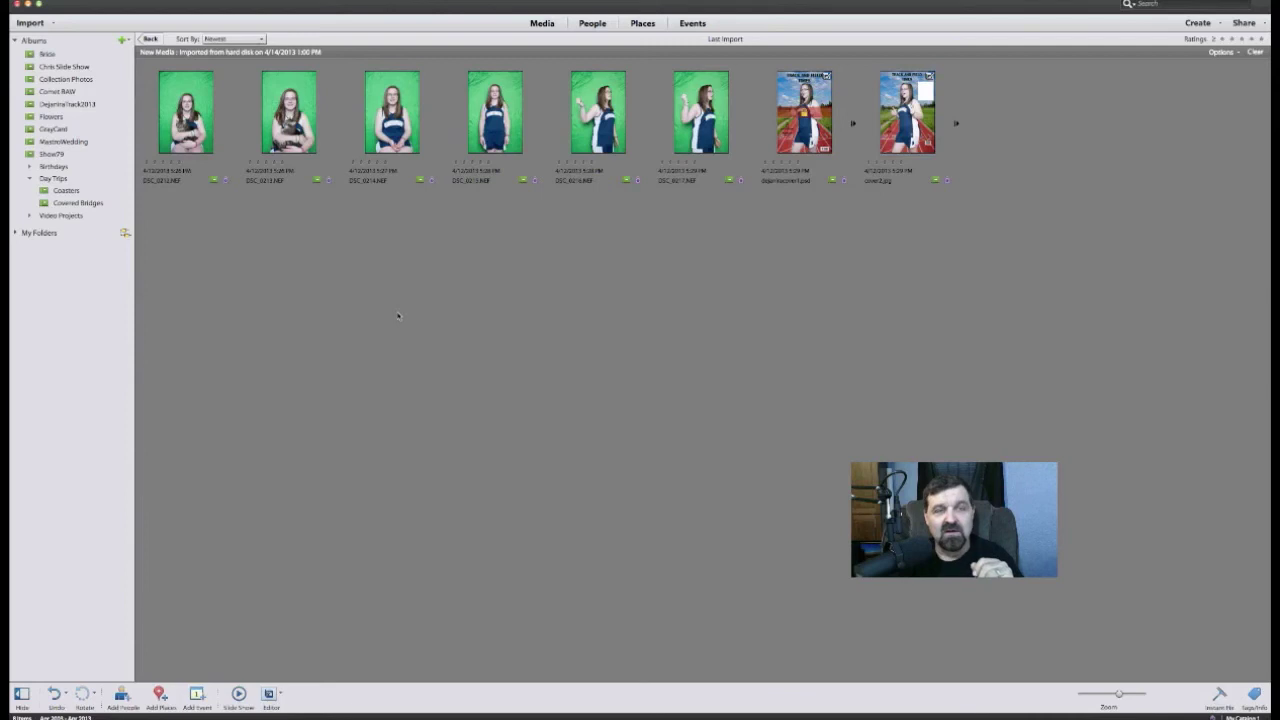
{"action": "left_click", "coordinate": [391, 136]}
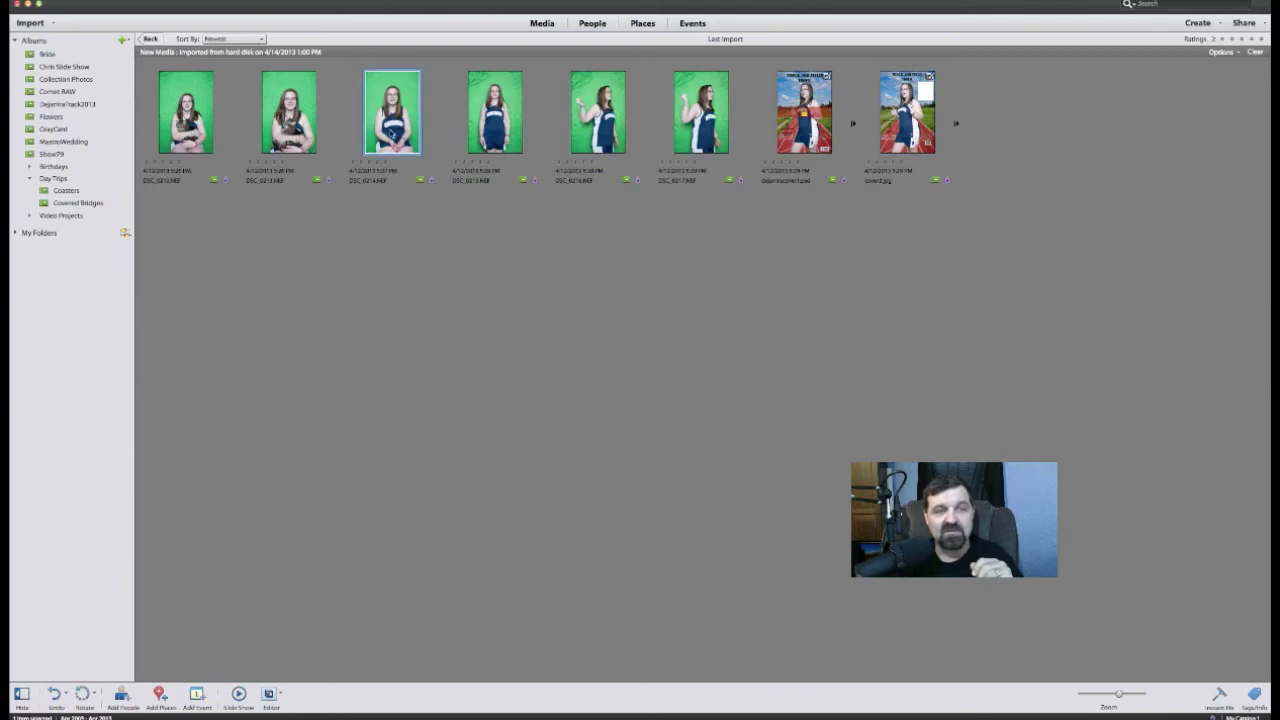
{"action": "right_click", "coordinate": [391, 134]}
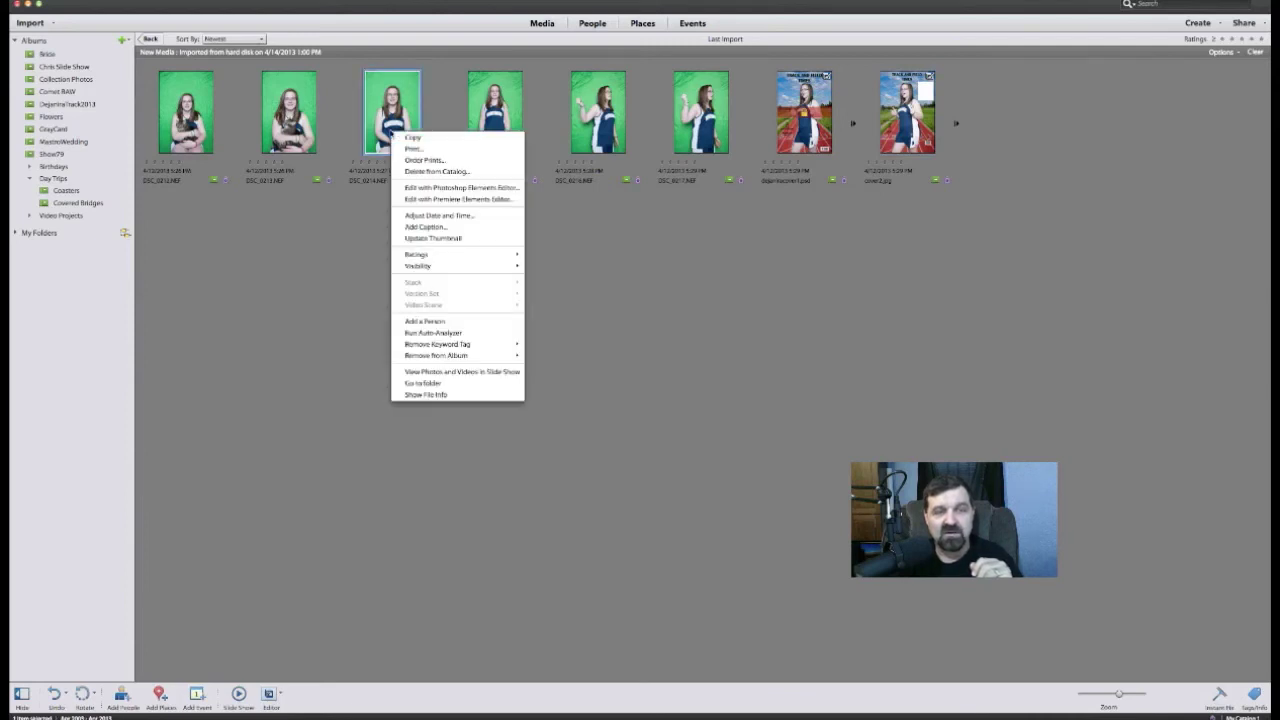
{"action": "left_click", "coordinate": [461, 188]}
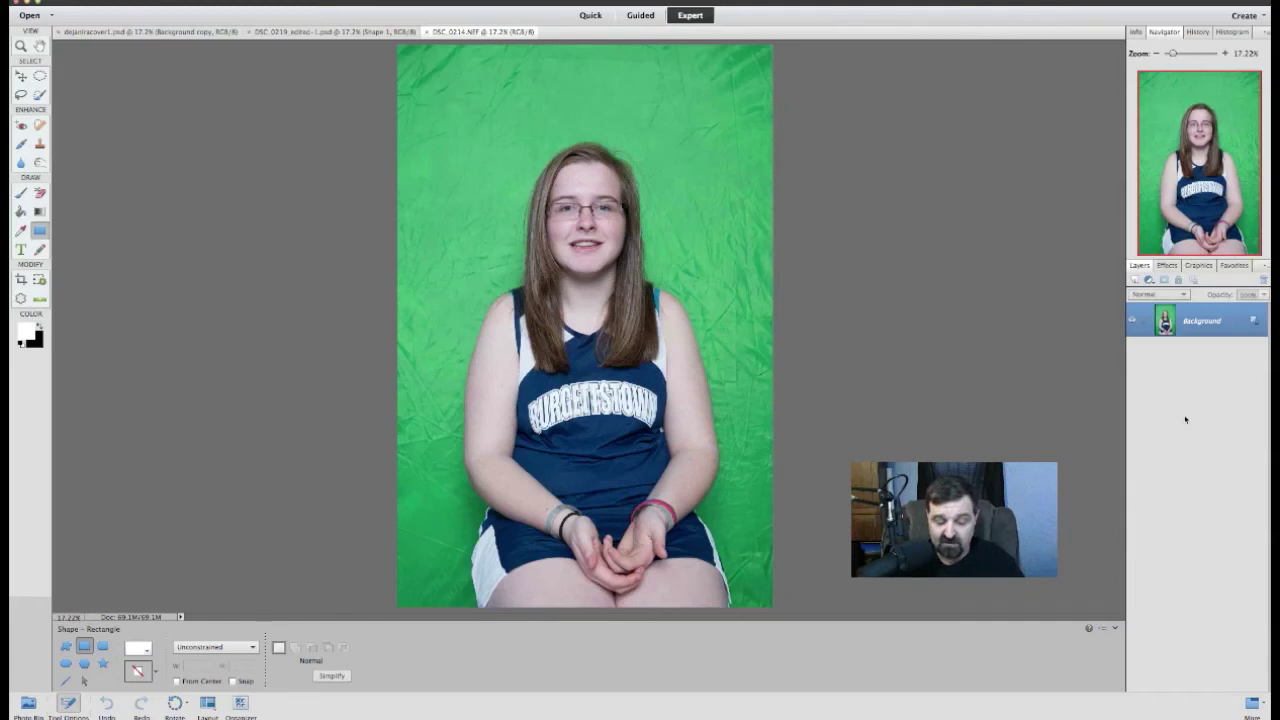
Step: Duplicate the Background layer and hide the original
{"action": "key", "text": "ctrl+j"}
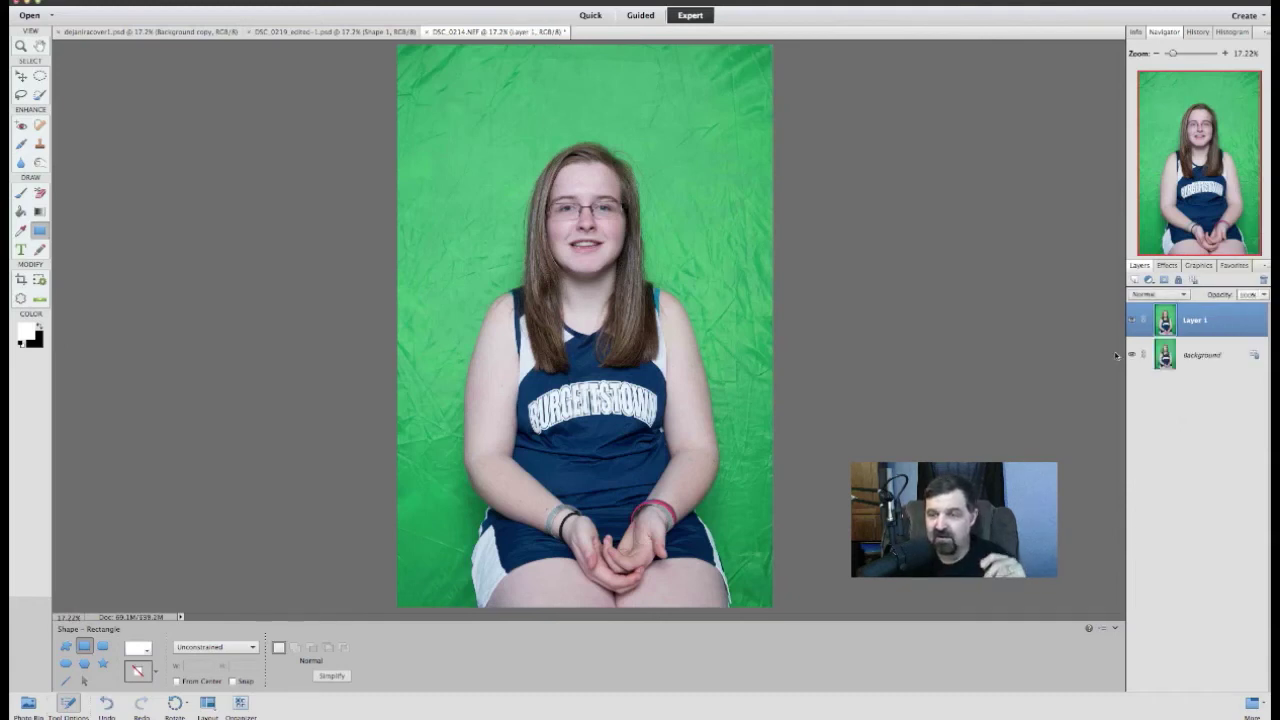
{"action": "left_click", "coordinate": [1132, 355]}
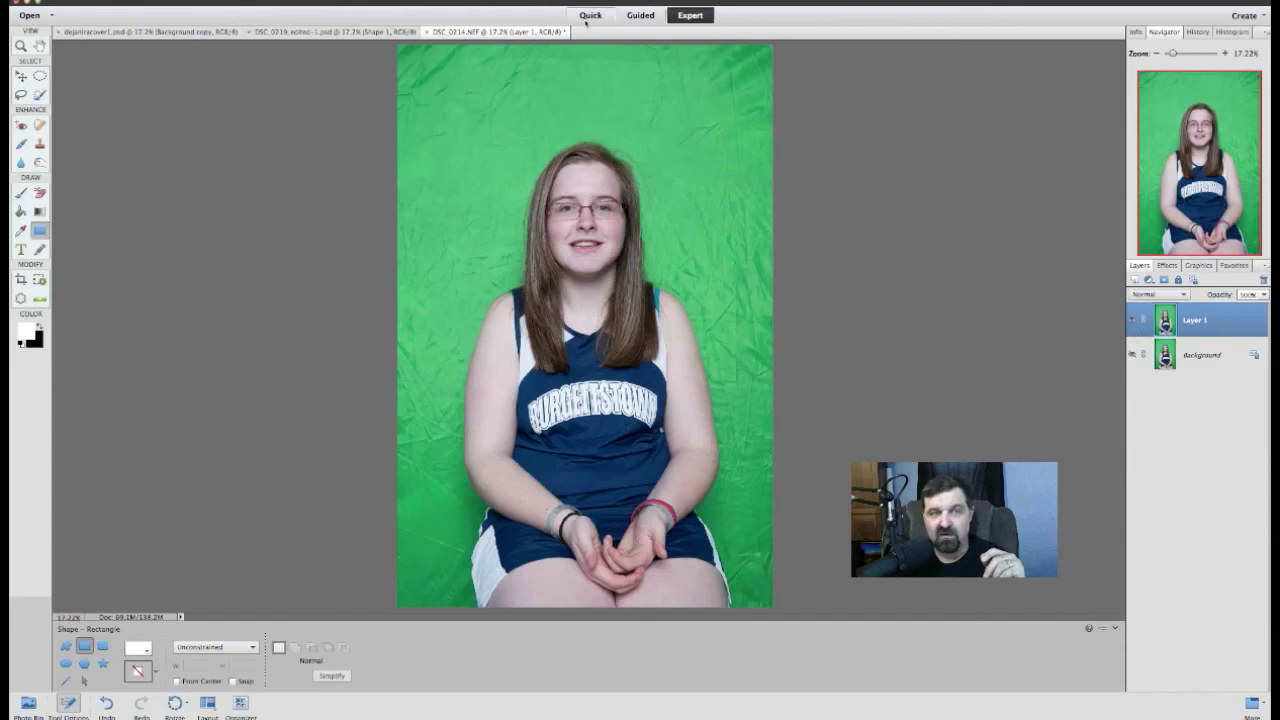
Step: Remove the green backdrop from Layer 1 with the Green Screen Wizard filter, raising Remove Background Areas slightly and keeping Reality Integration on
{"action": "left_click", "coordinate": [320, 2]}
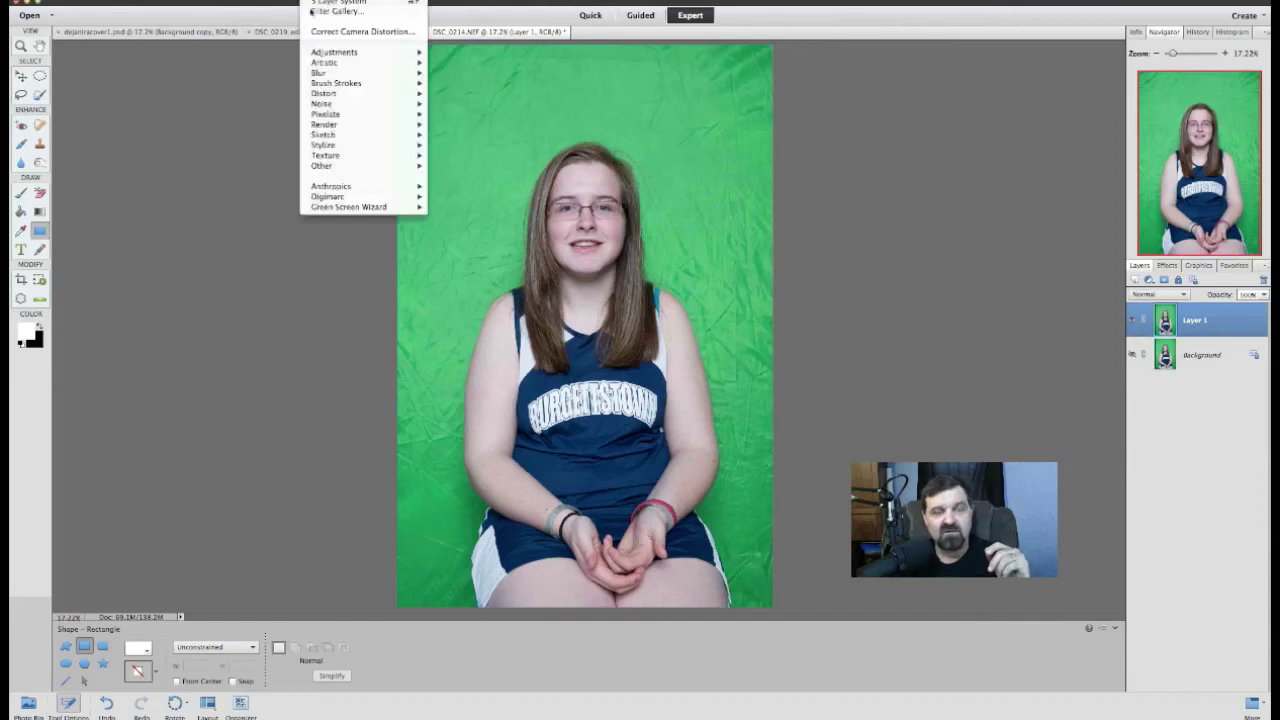
{"action": "mouse_move", "coordinate": [409, 208]}
{"action": "left_click", "coordinate": [457, 207]}
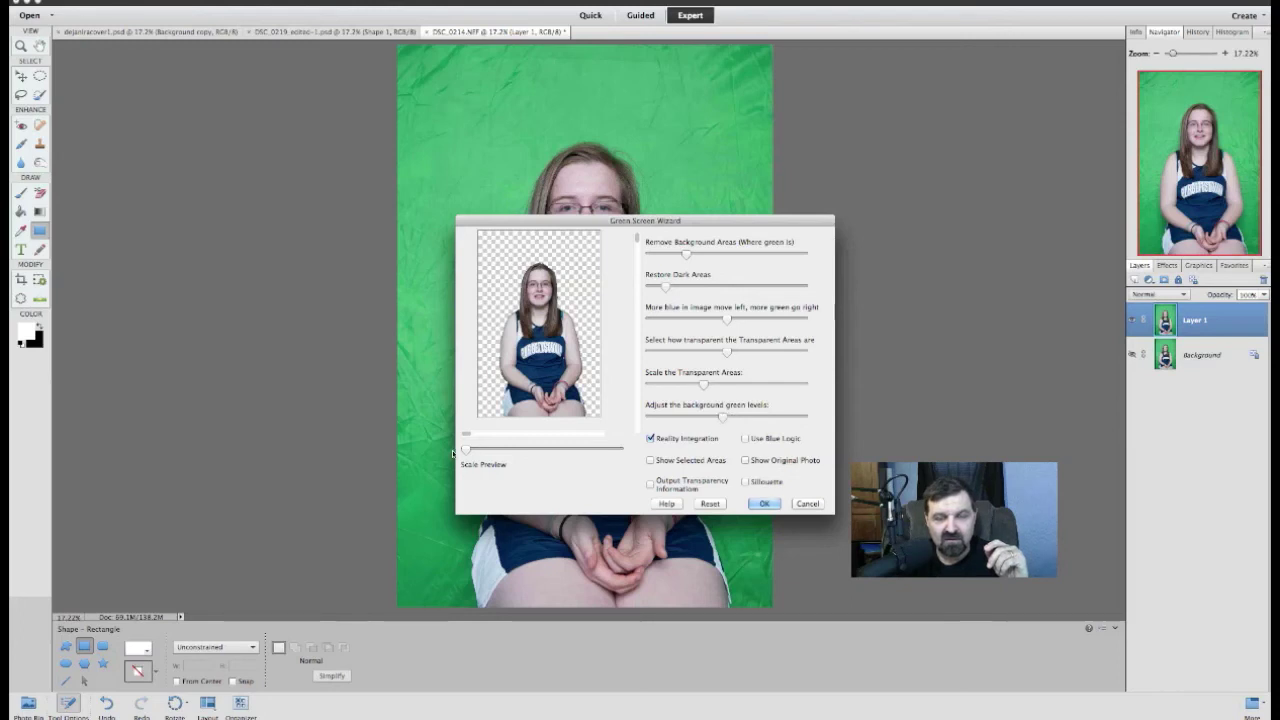
{"action": "left_click_drag", "start_coordinate": [464, 453], "coordinate": [488, 455]}
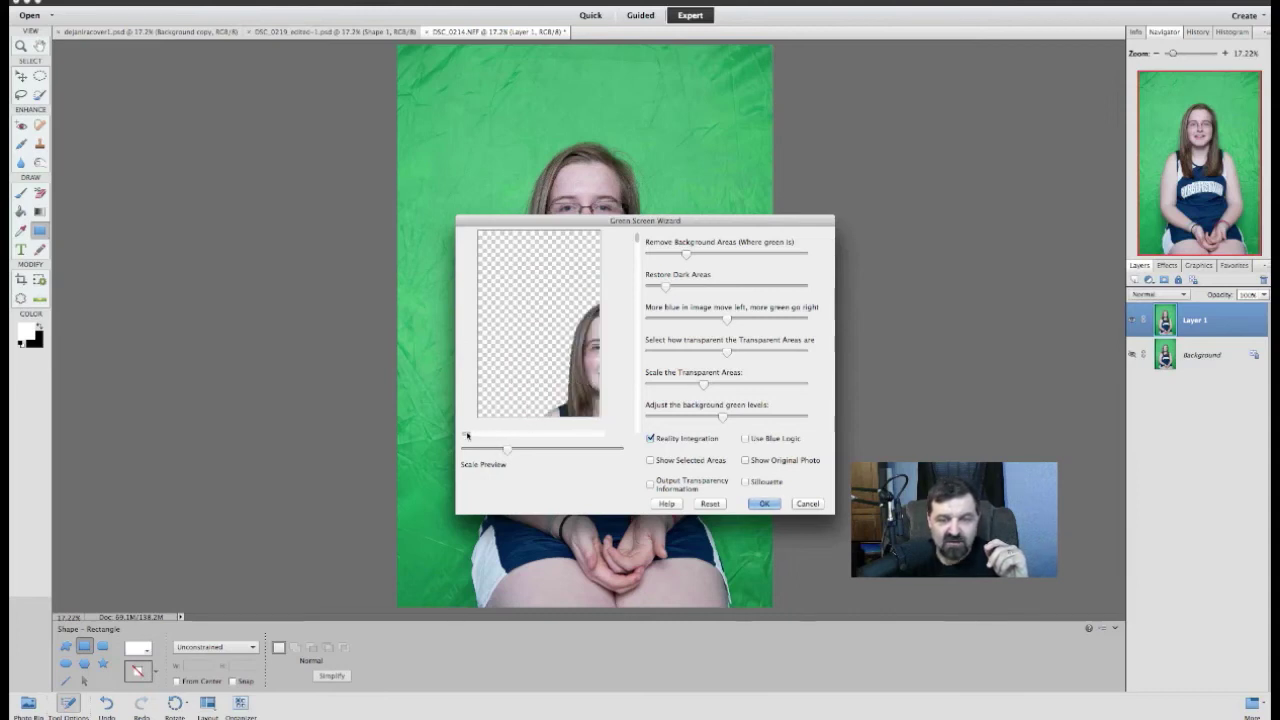
{"action": "left_click_drag", "start_coordinate": [475, 434], "coordinate": [531, 436]}
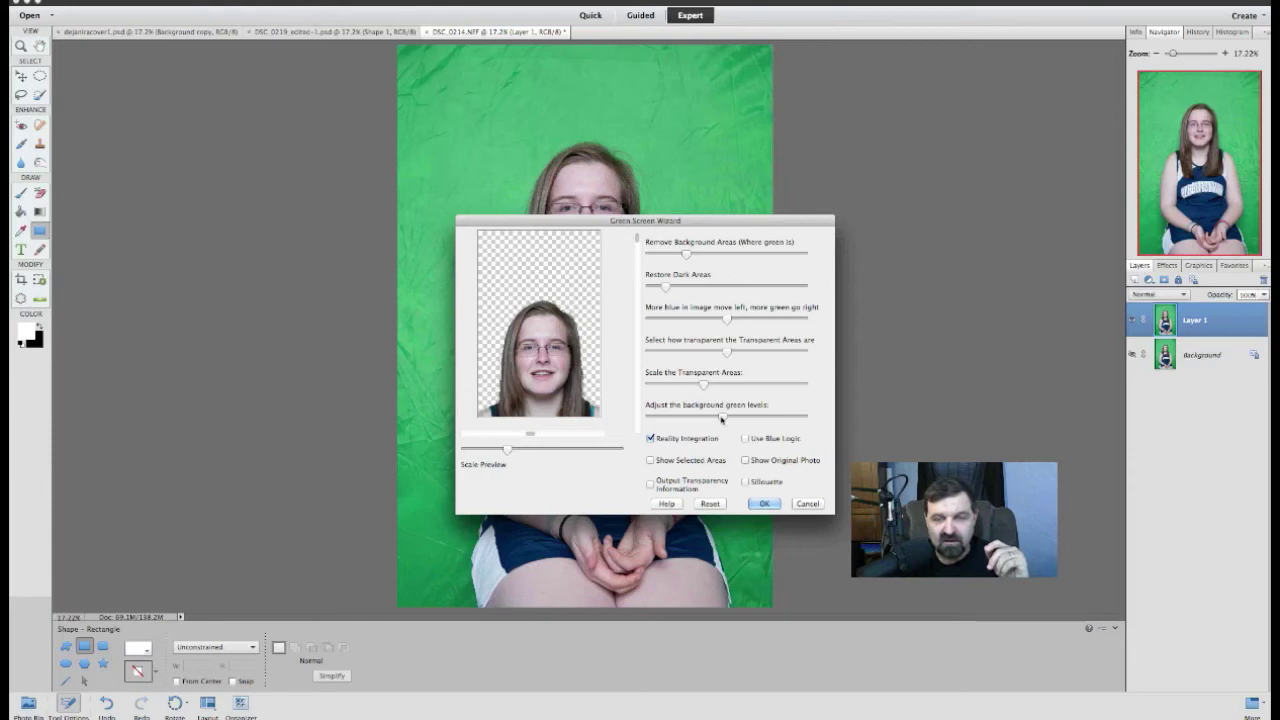
{"action": "left_click_drag", "start_coordinate": [688, 255], "coordinate": [702, 256]}
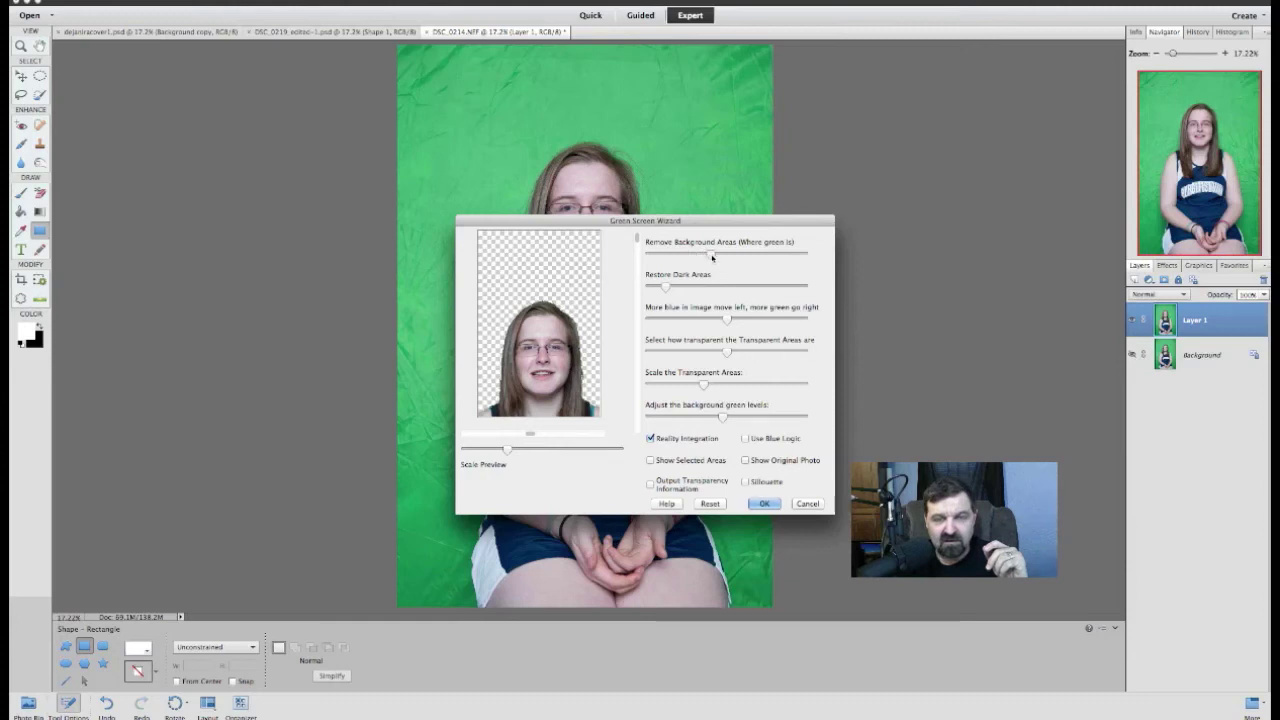
{"action": "mouse_move", "coordinate": [703, 255]}
{"action": "left_mouse_down"}
{"action": "mouse_move", "coordinate": [755, 256]}
{"action": "mouse_move", "coordinate": [705, 256]}
{"action": "left_mouse_up"}
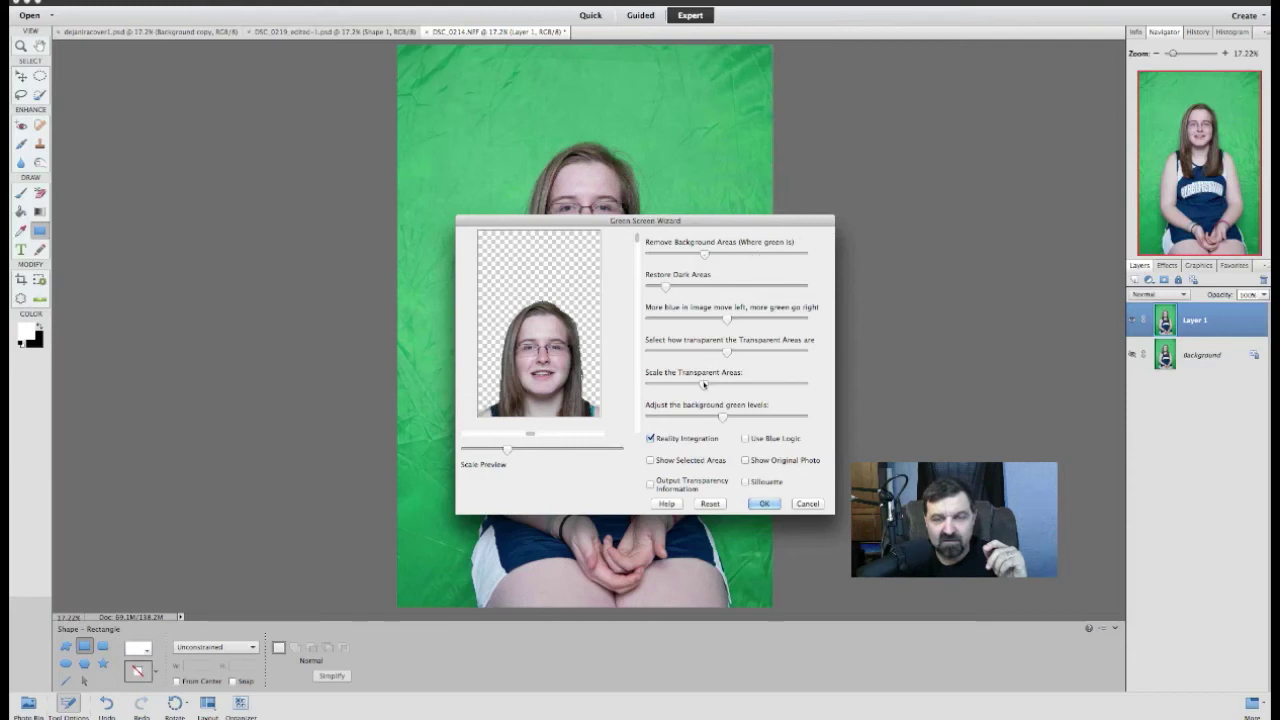
{"action": "mouse_move", "coordinate": [705, 384]}
{"action": "left_mouse_down"}
{"action": "mouse_move", "coordinate": [724, 386]}
{"action": "mouse_move", "coordinate": [679, 387]}
{"action": "mouse_move", "coordinate": [704, 389]}
{"action": "left_mouse_up"}
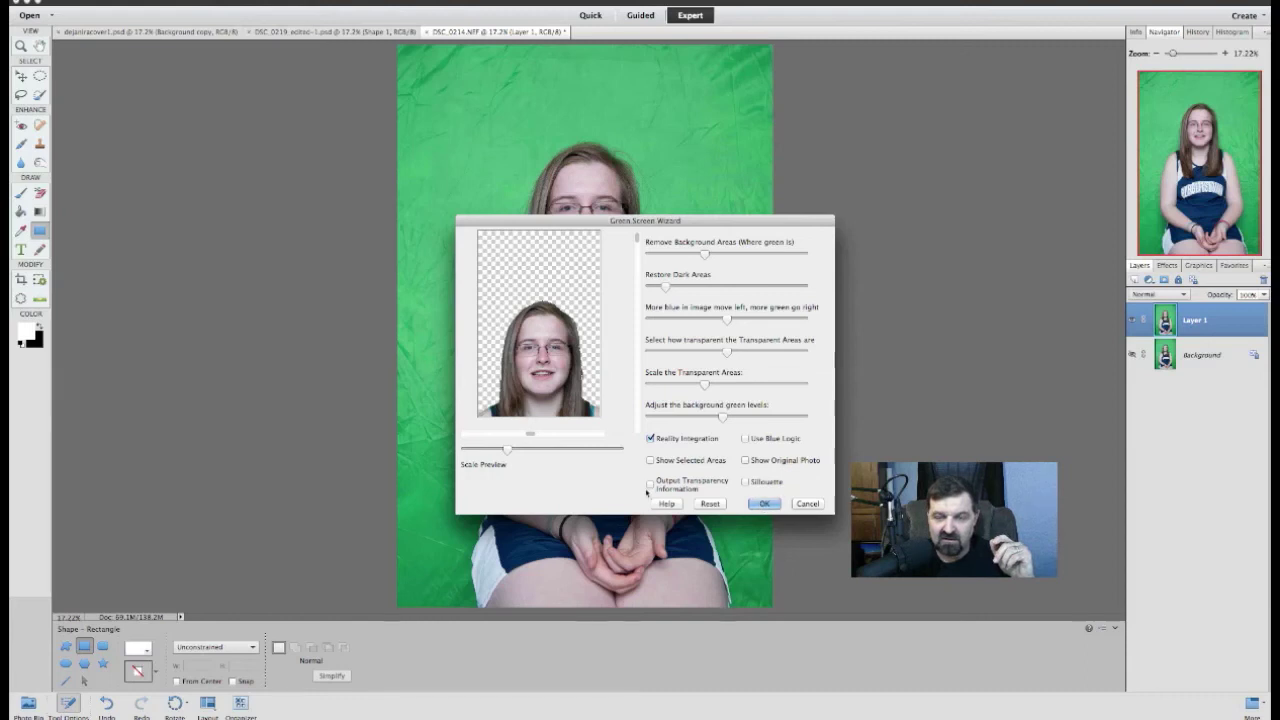
{"action": "left_click", "coordinate": [765, 504]}
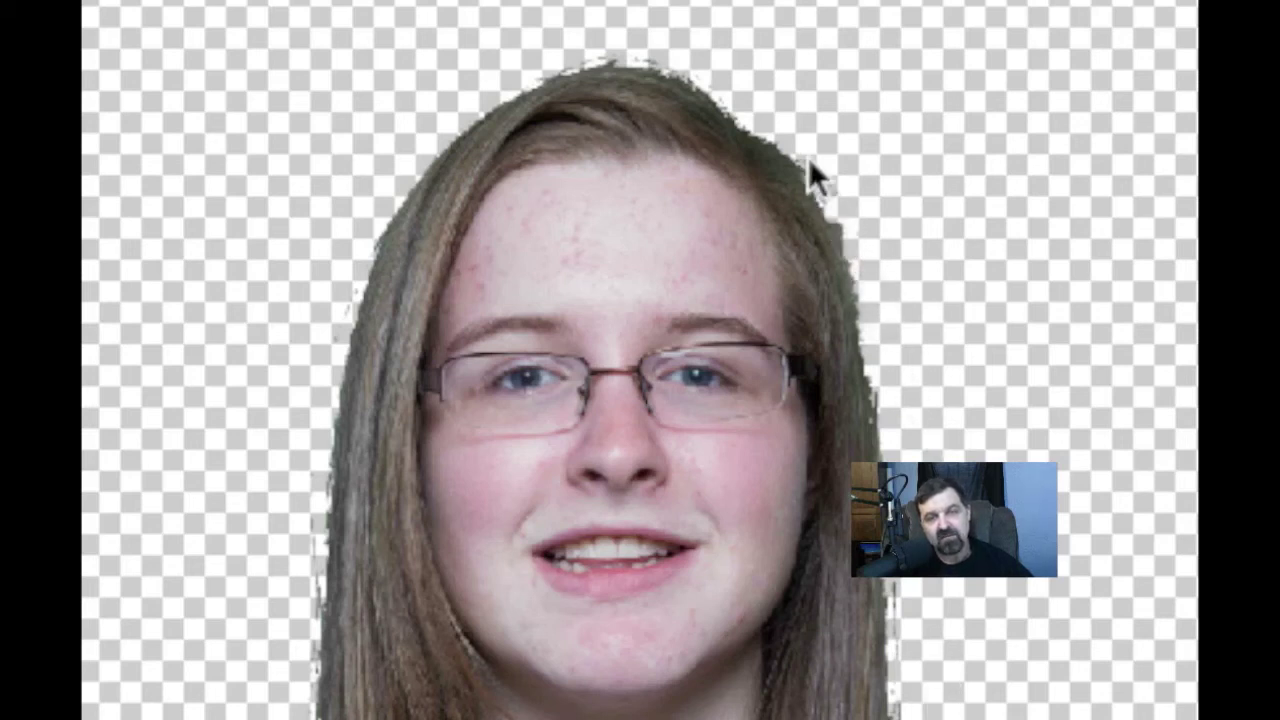
Step: Erase the leftover fringe along the edge of the athlete's hair with the Background Eraser
{"action": "left_click_drag", "start_coordinate": [805, 163], "coordinate": [827, 198]}
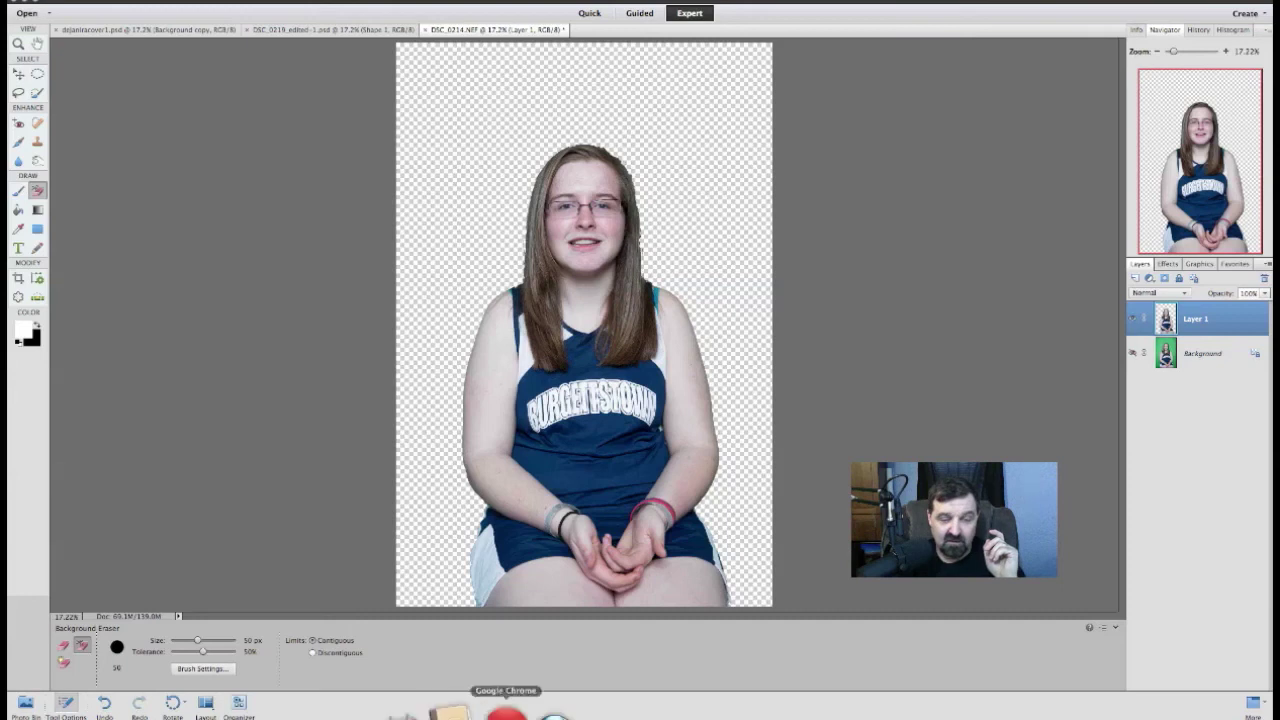
Step: Switch to Google Chrome and open greenscreenwizard.com
{"action": "left_click", "coordinate": [480, 712]}
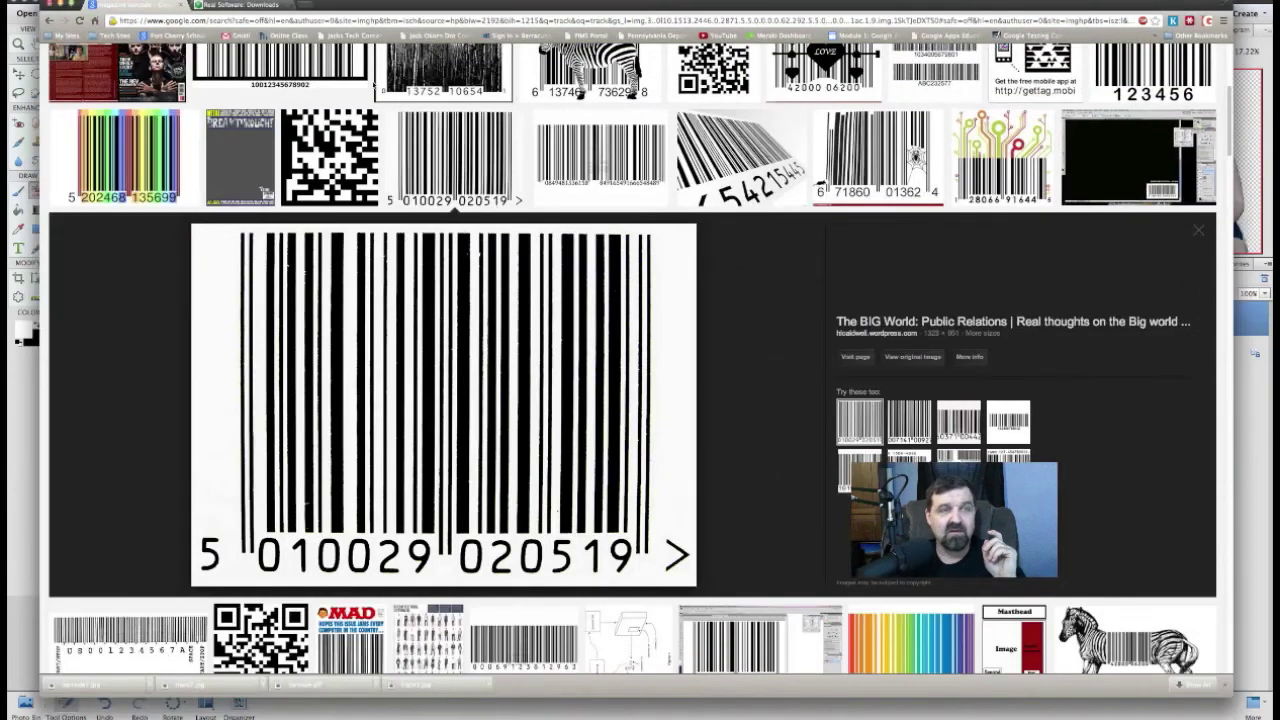
{"action": "left_click", "coordinate": [371, 24]}
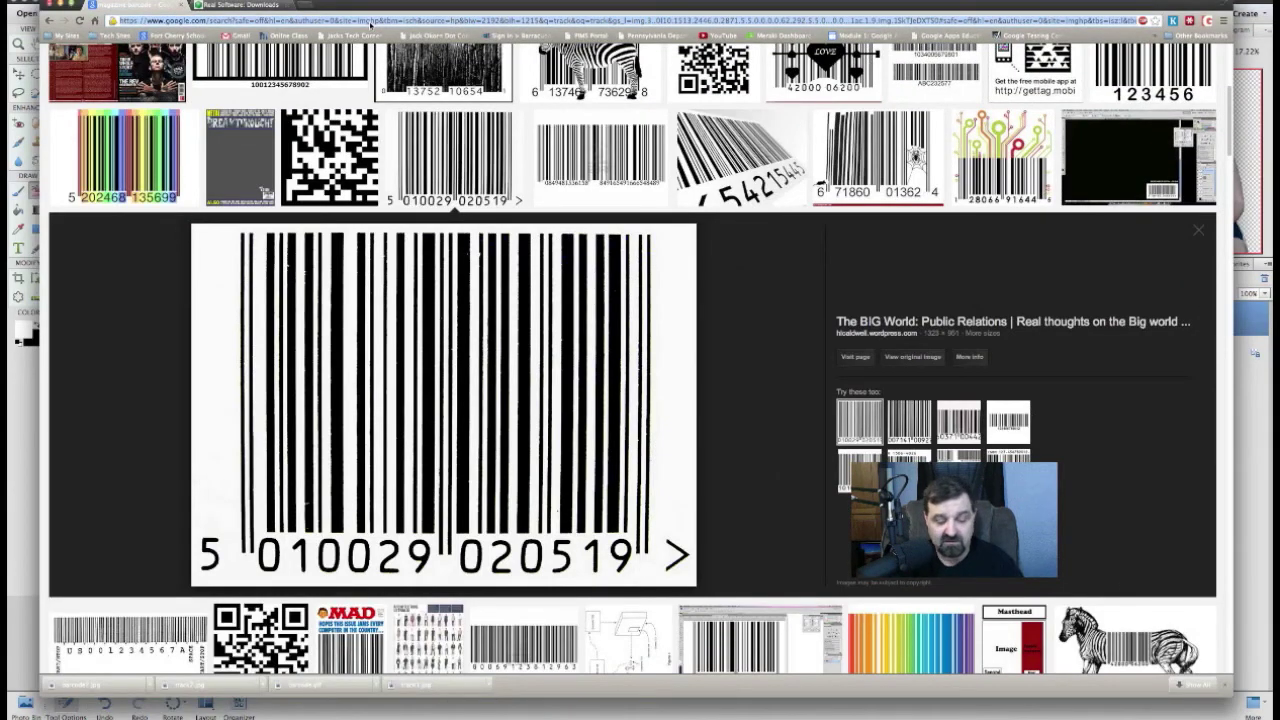
{"action": "type", "text": "greenscreenwizard.com"}
{"action": "key", "text": "Return"}
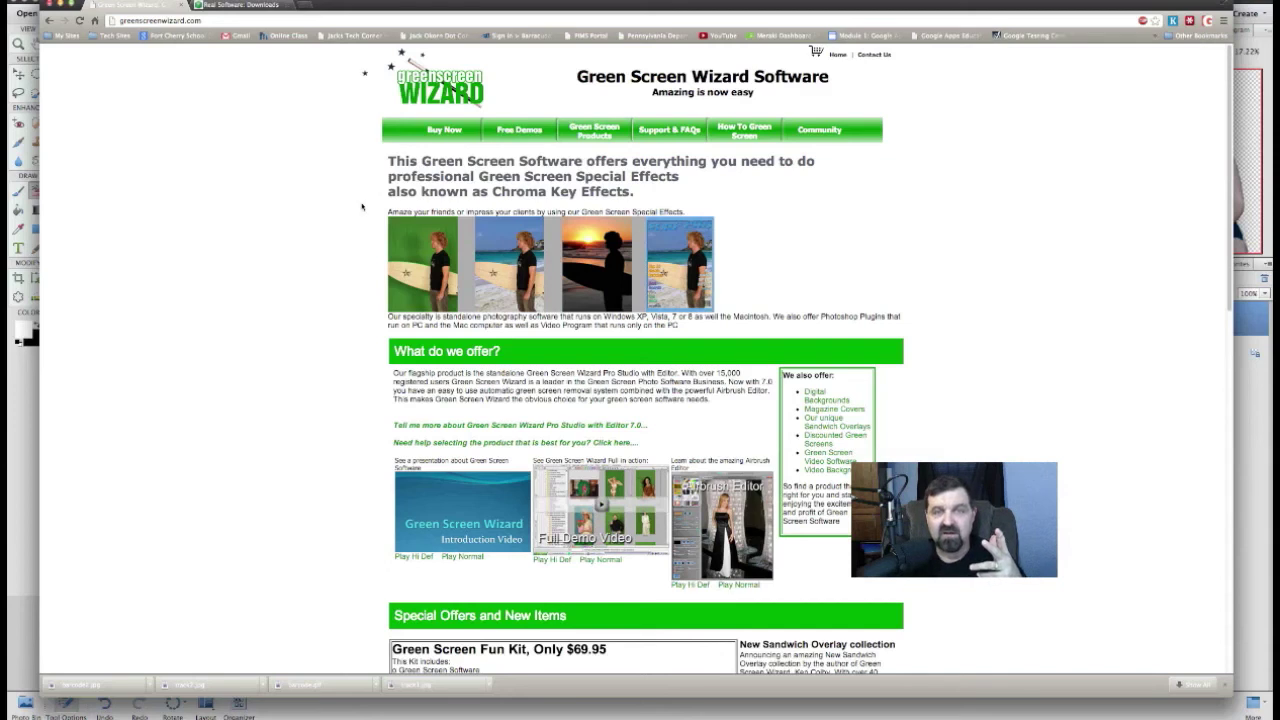
Step: Review the Green Screen Wizard site's special offers and its product capabilities page, and return to the photo editor
{"action": "scroll", "coordinate": [362, 207], "scroll_direction": "down", "scroll_amount": 3}
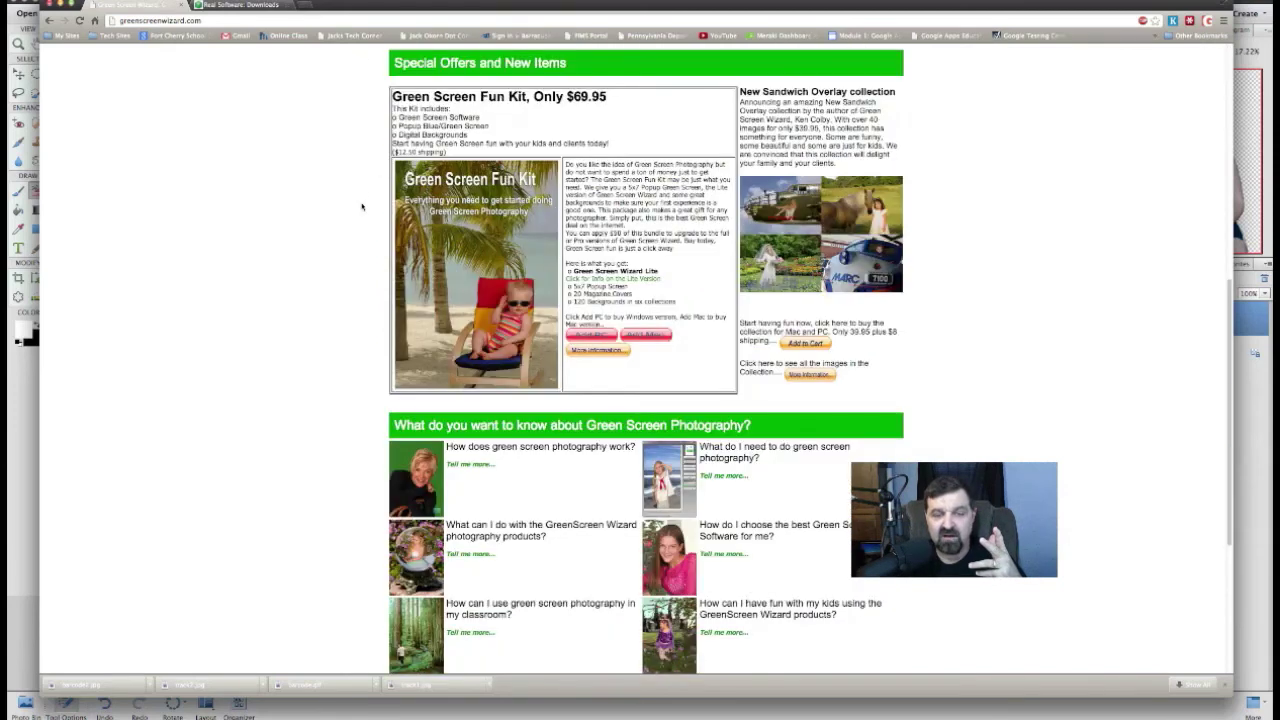
{"action": "scroll", "coordinate": [362, 206], "scroll_direction": "down", "scroll_amount": 4}
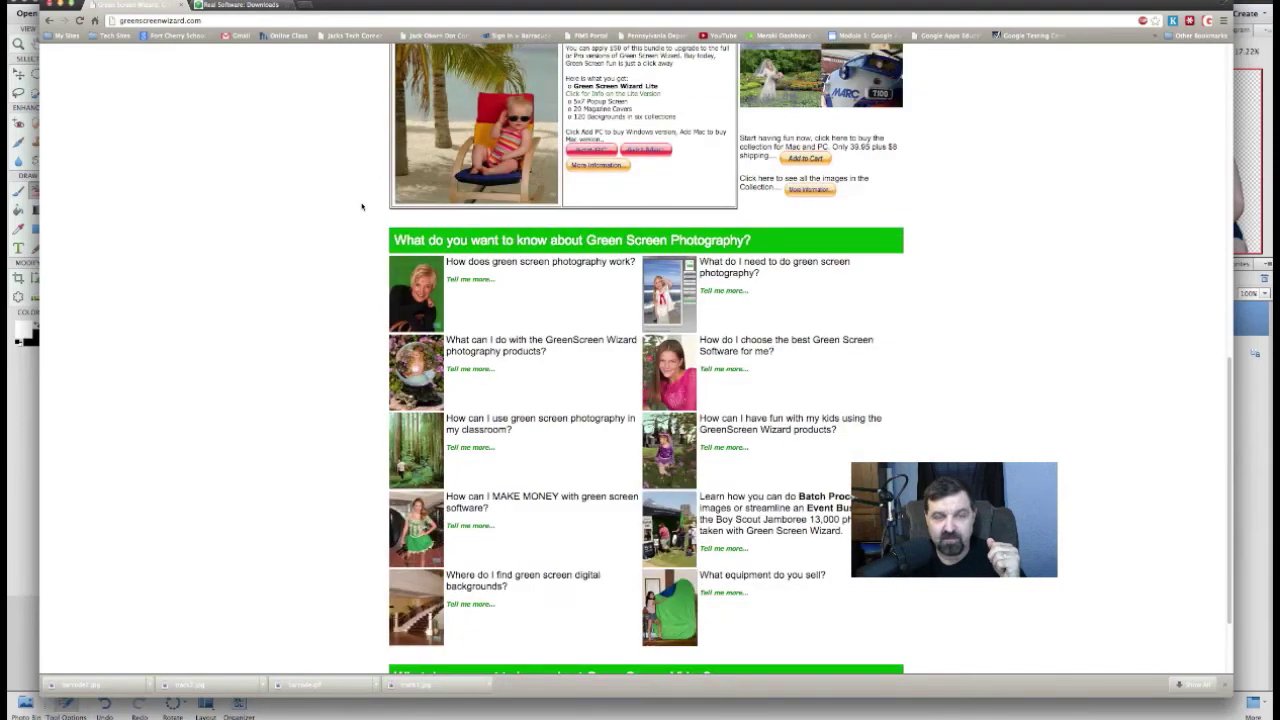
{"action": "scroll", "coordinate": [362, 206], "scroll_direction": "down", "scroll_amount": 2}
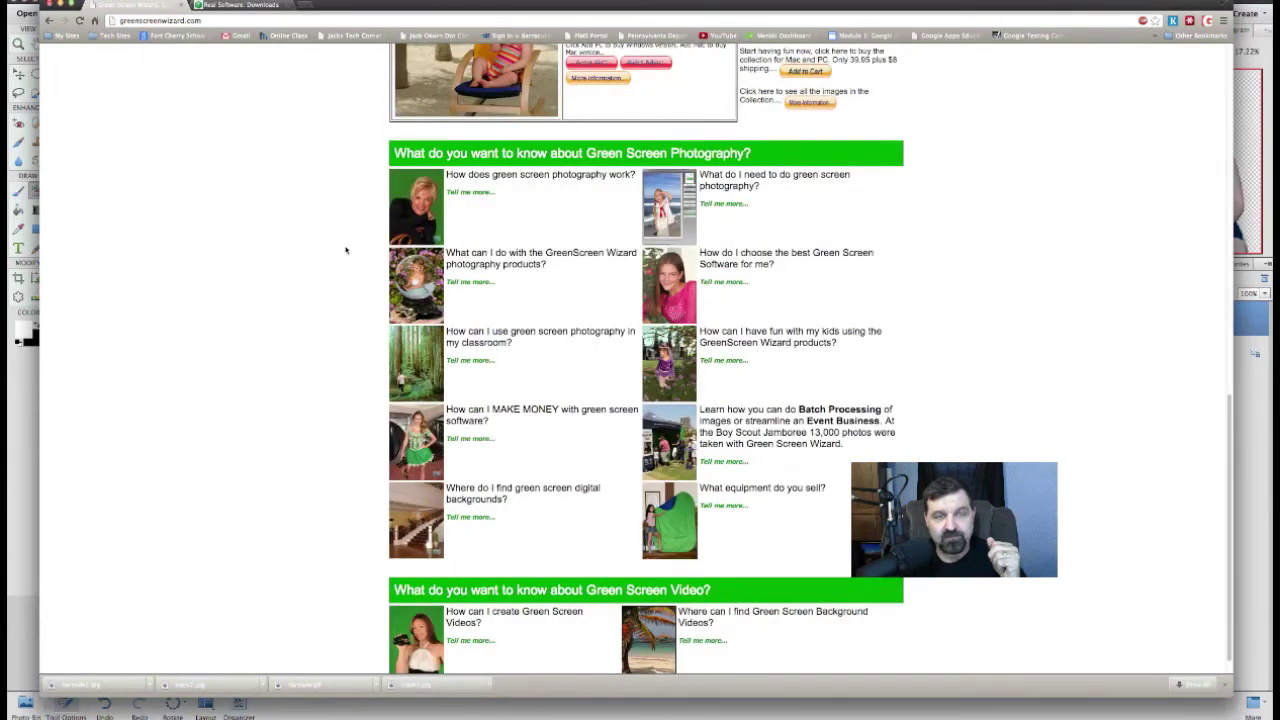
{"action": "left_click", "coordinate": [462, 282]}
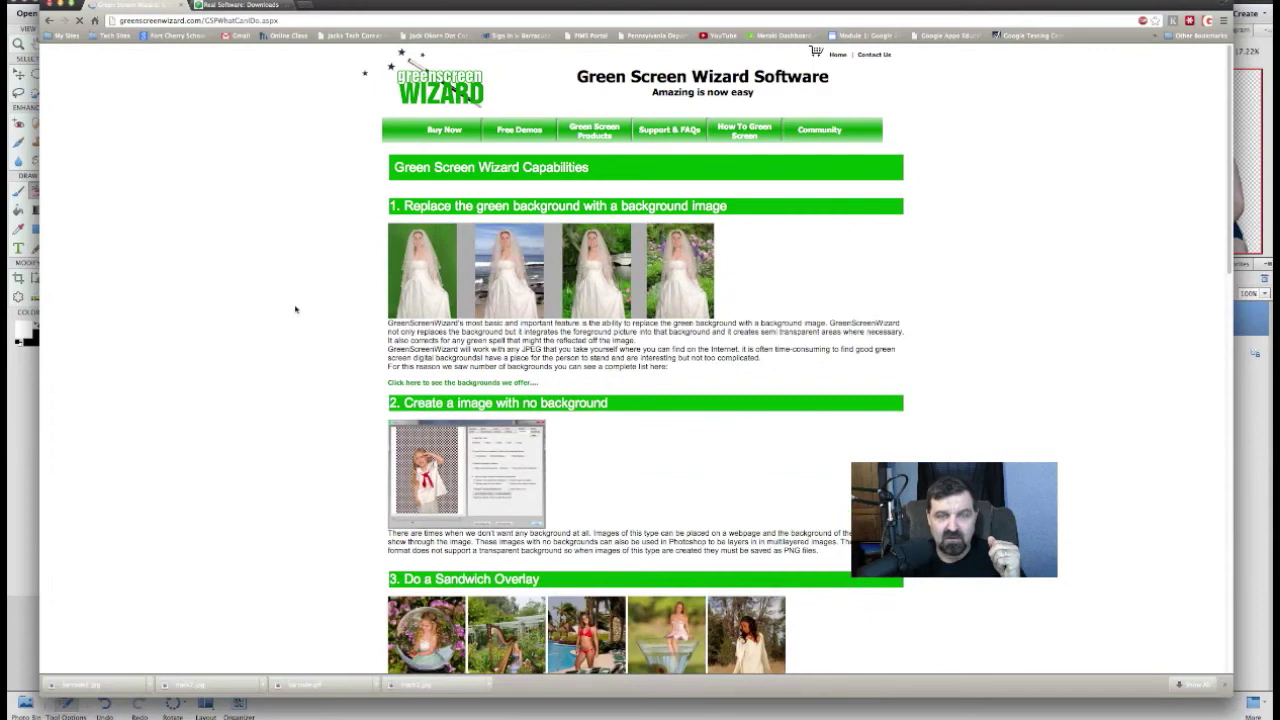
{"action": "scroll", "coordinate": [295, 309], "scroll_direction": "down", "scroll_amount": 5}
{"action": "scroll", "coordinate": [295, 309], "scroll_direction": "down", "scroll_amount": 3}
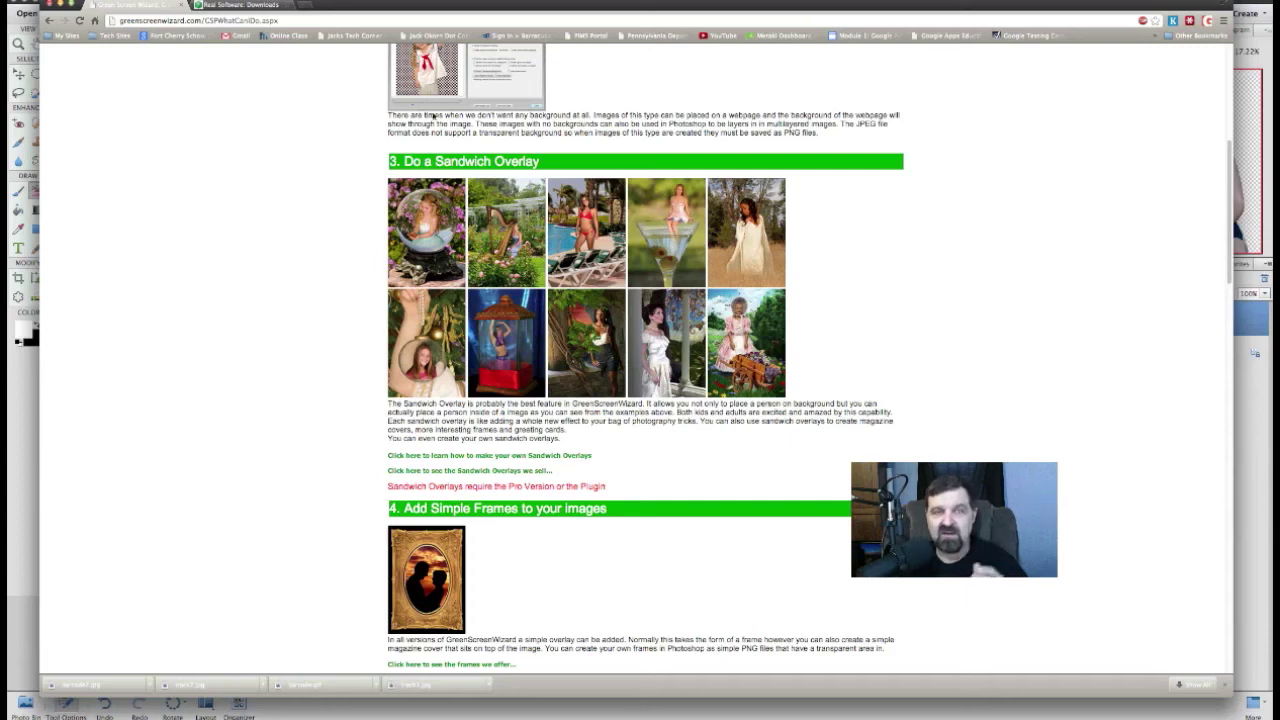
{"action": "left_click", "coordinate": [61, 5]}
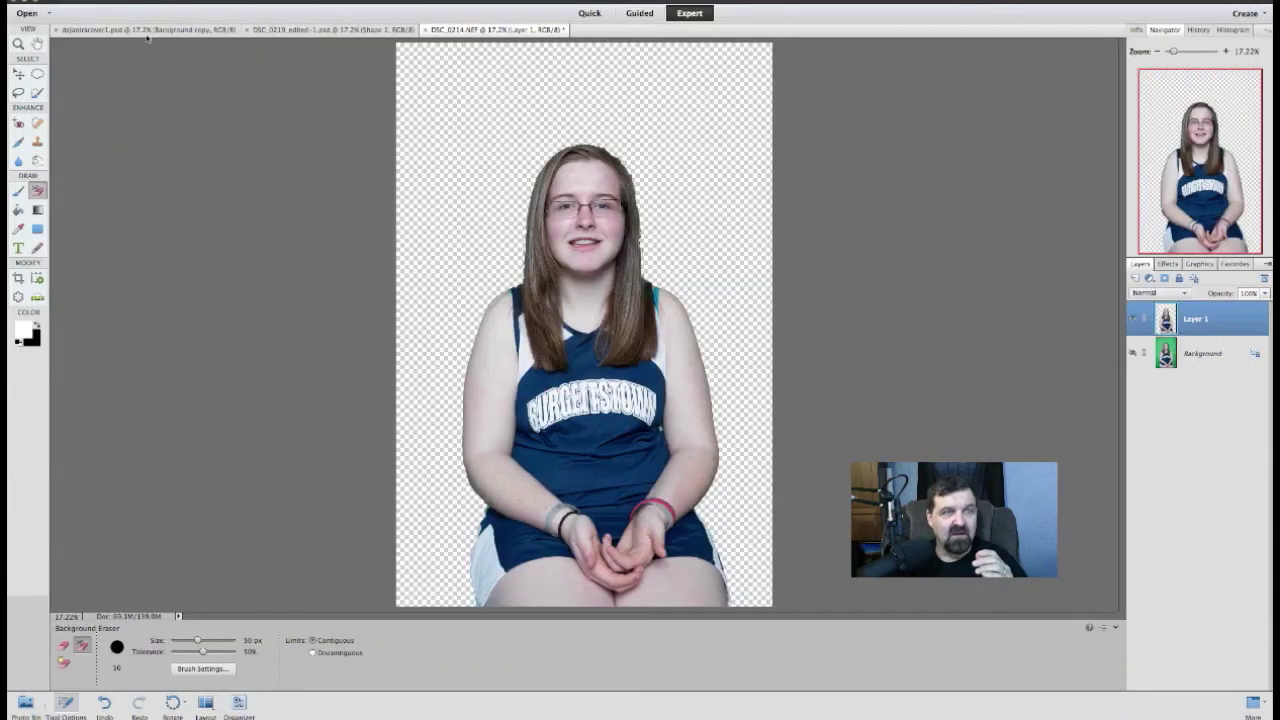
Step: Start placing an image and browse to the Demo folder in Pictures > Green Screen Wizard > Overlays
{"action": "left_click", "coordinate": [130, 1]}
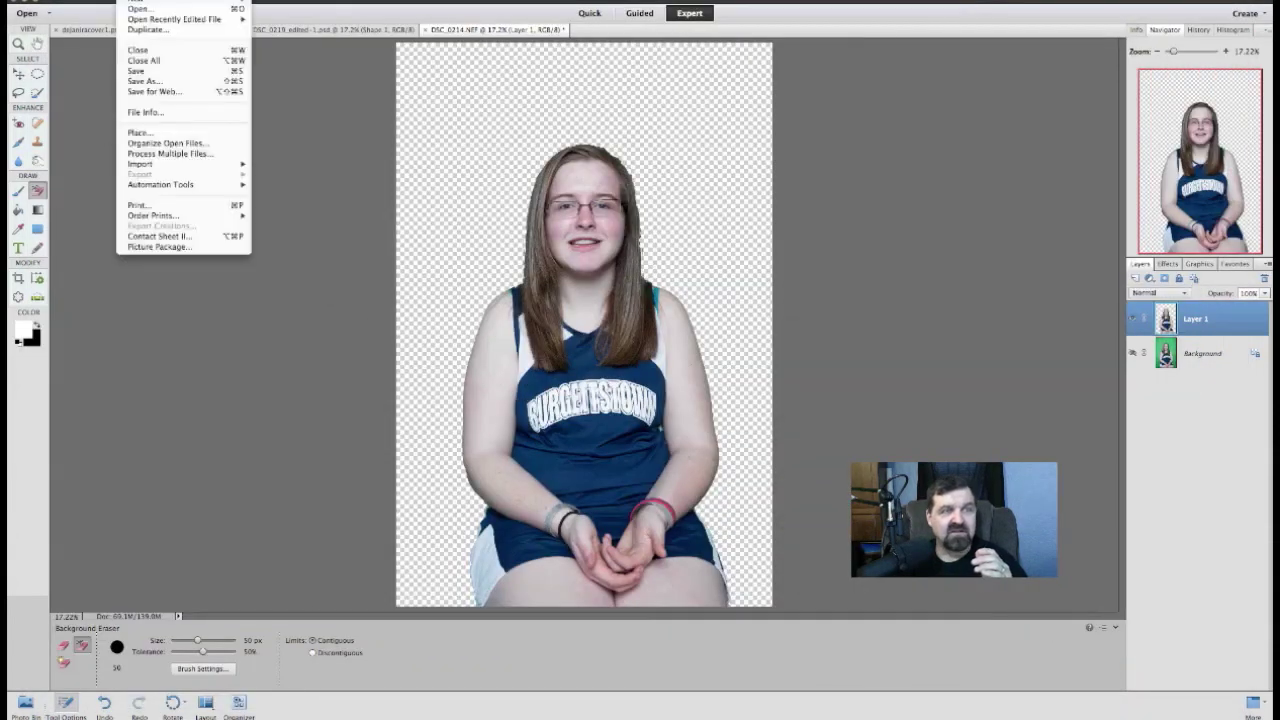
{"action": "left_click", "coordinate": [137, 133]}
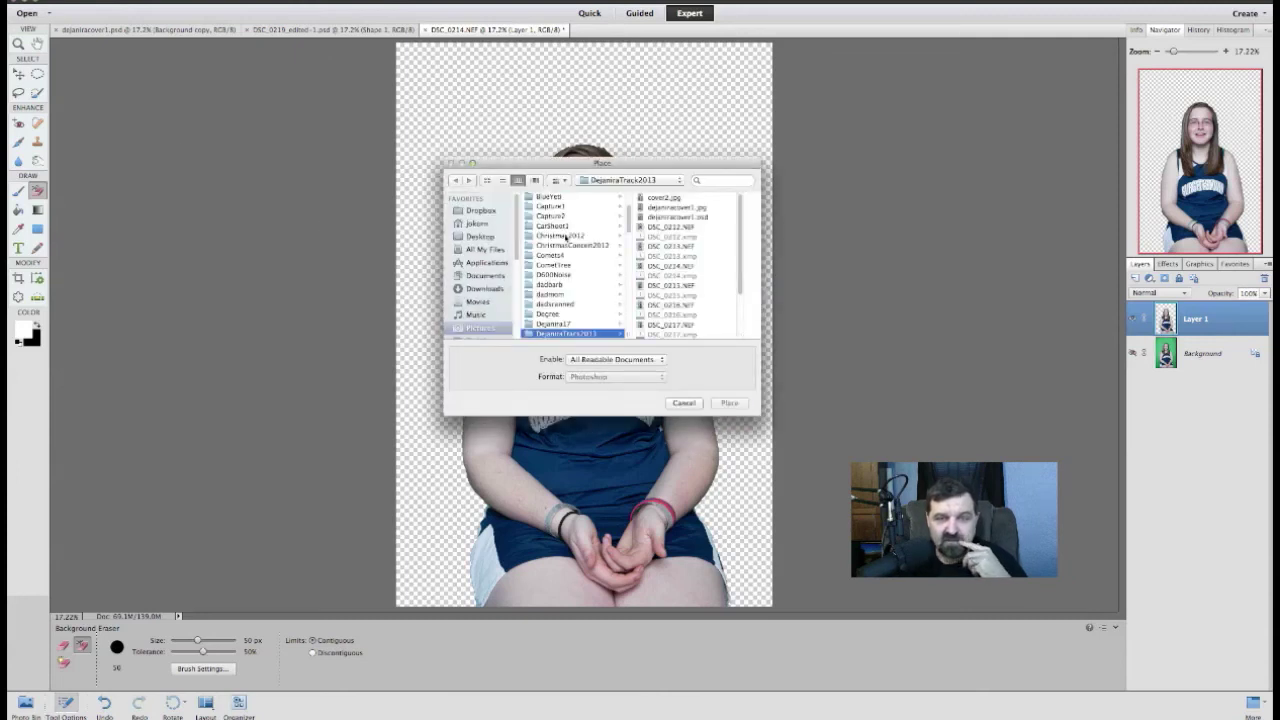
{"action": "left_click", "coordinate": [498, 277]}
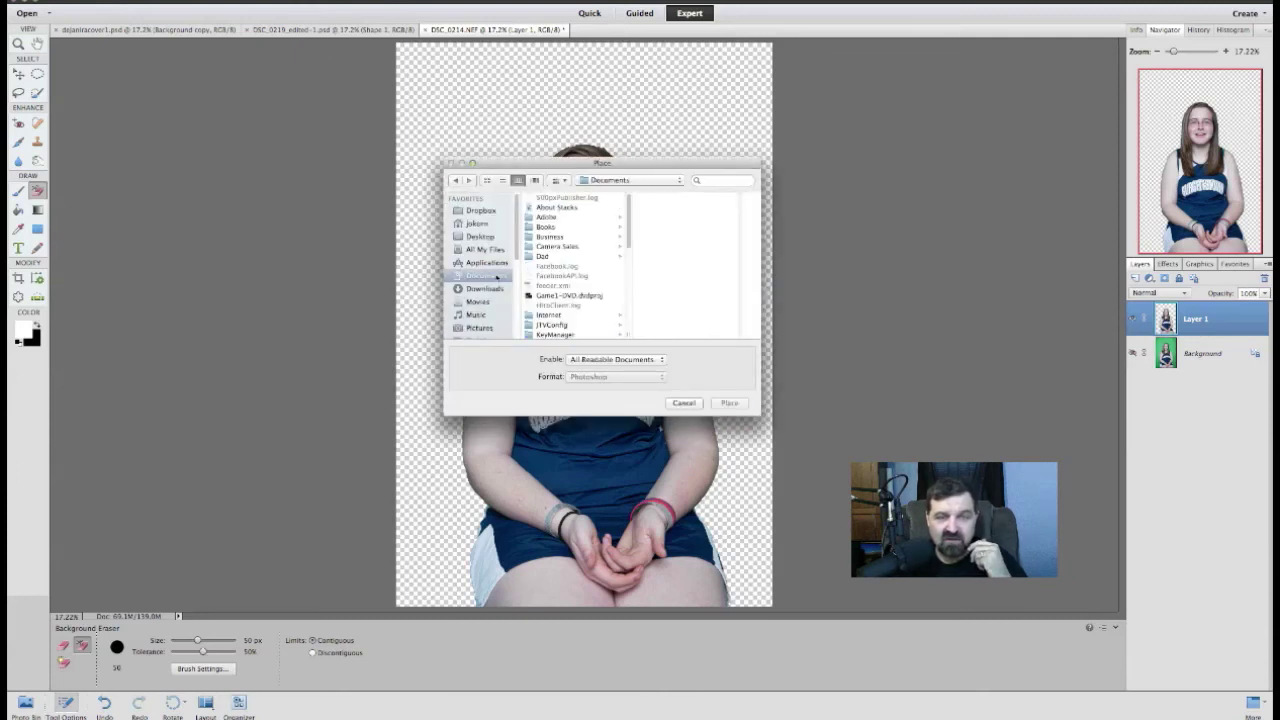
{"action": "left_click", "coordinate": [490, 331]}
{"action": "scroll", "coordinate": [553, 322], "scroll_direction": "down", "scroll_amount": 5}
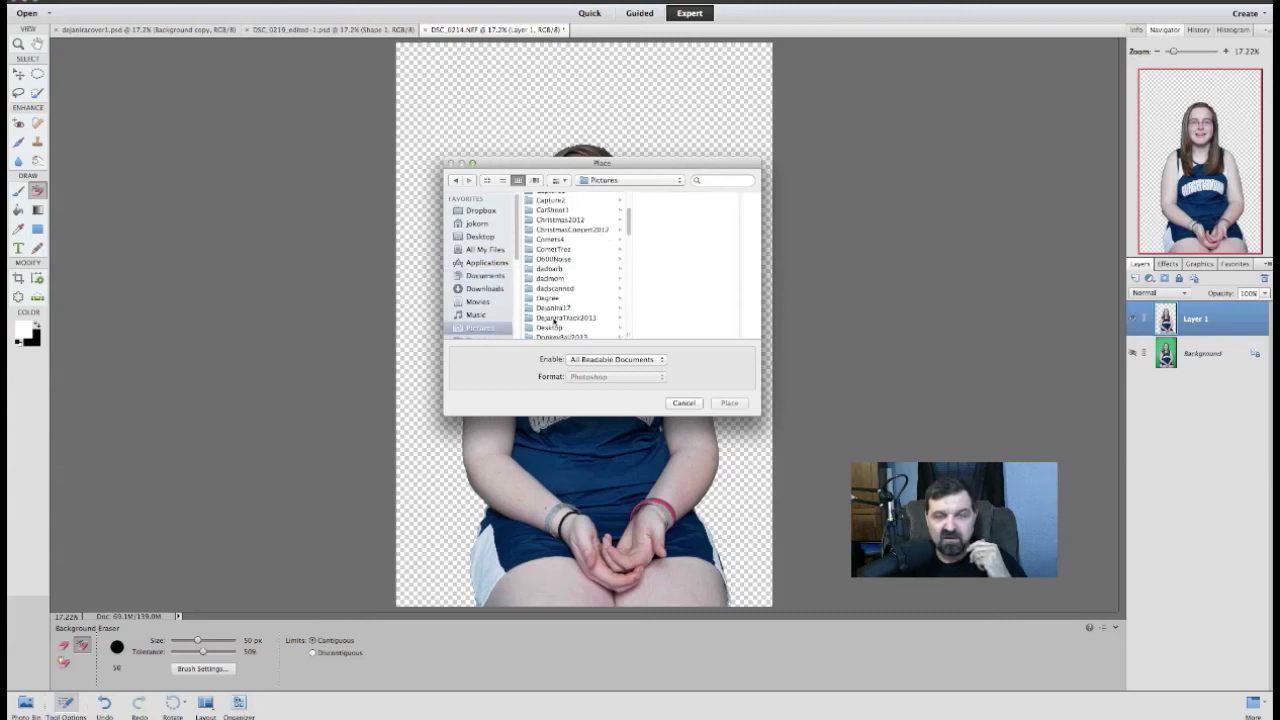
{"action": "scroll", "coordinate": [553, 322], "scroll_direction": "down", "scroll_amount": 5}
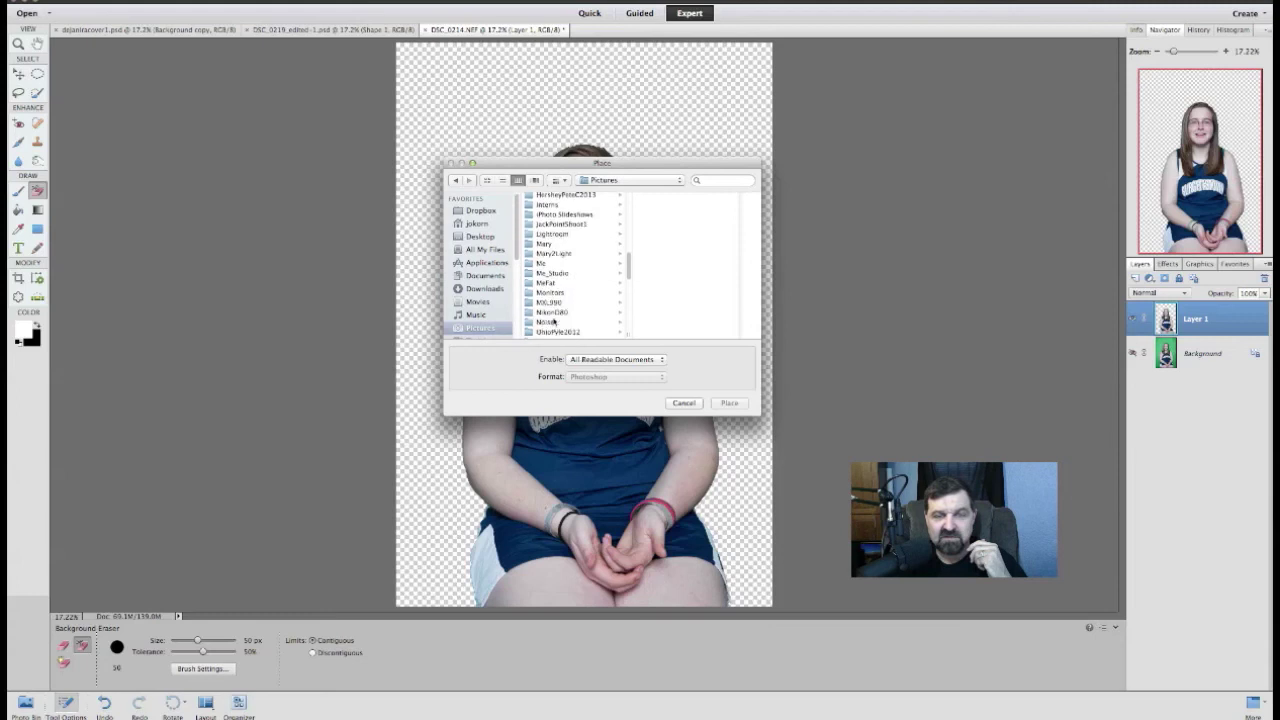
{"action": "scroll", "coordinate": [553, 321], "scroll_direction": "up", "scroll_amount": 1}
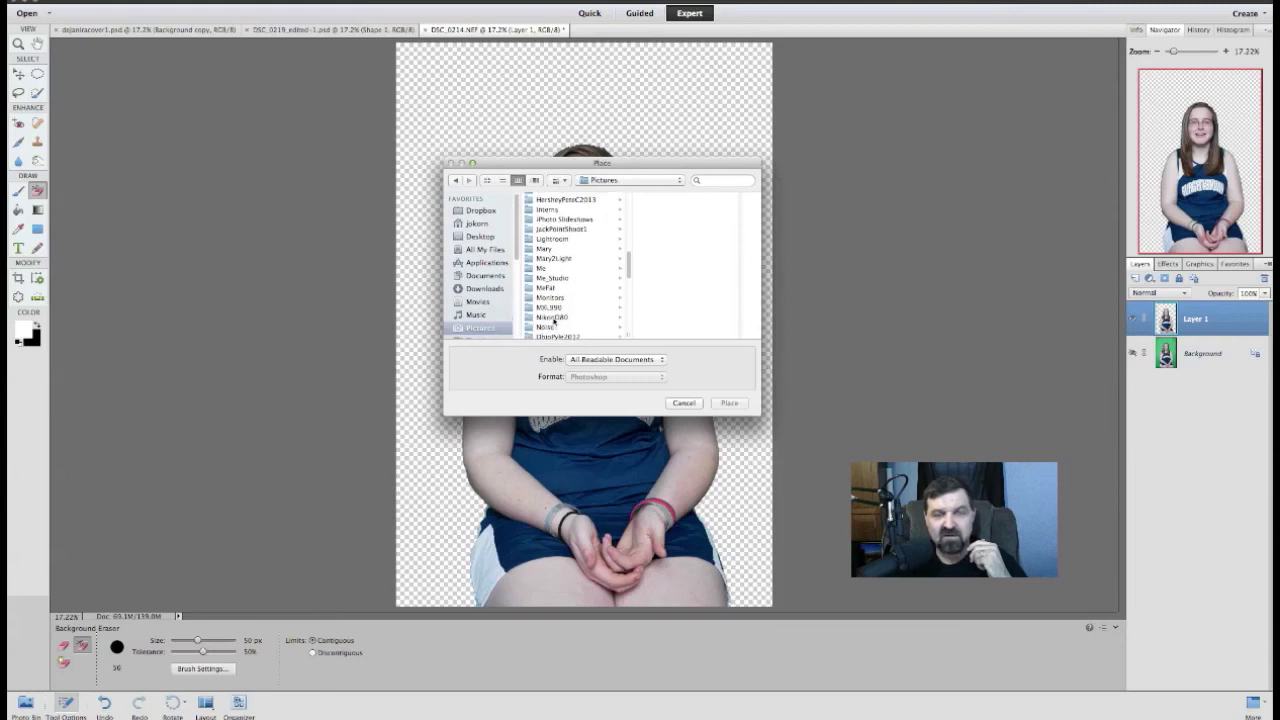
{"action": "scroll", "coordinate": [554, 321], "scroll_direction": "up", "scroll_amount": 1}
{"action": "scroll", "coordinate": [554, 321], "scroll_direction": "up", "scroll_amount": 5}
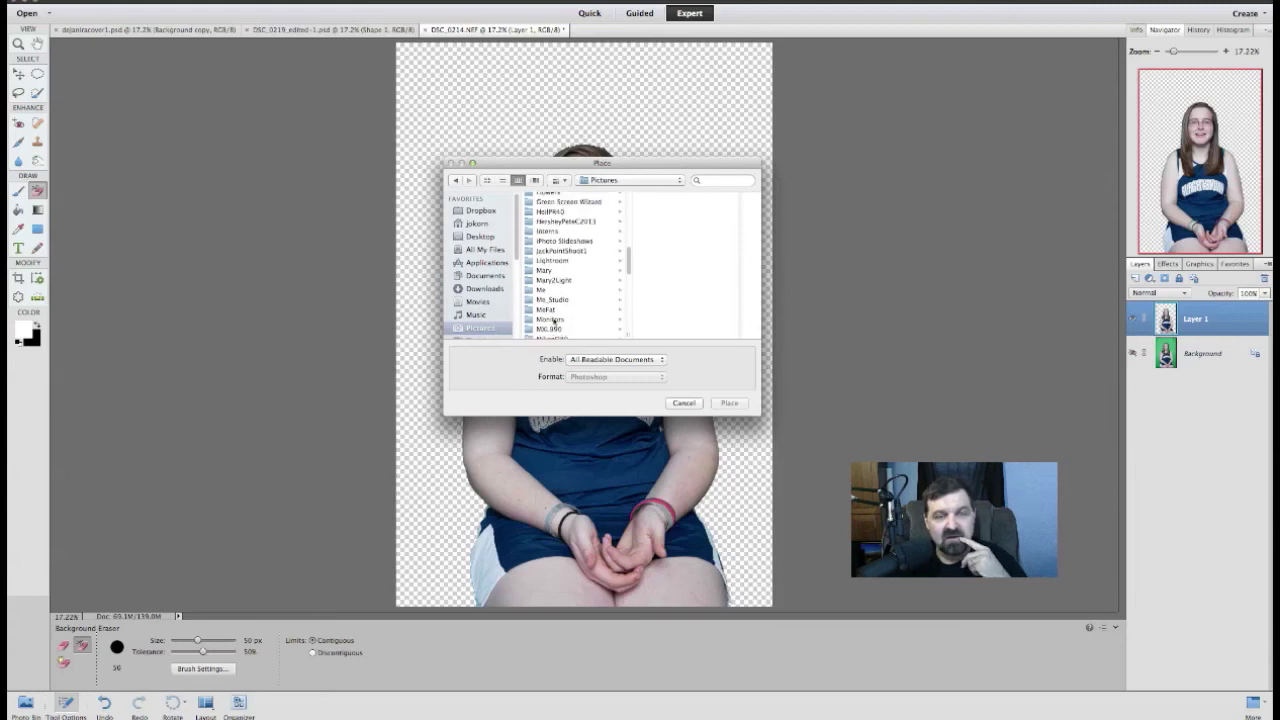
{"action": "left_click", "coordinate": [569, 229]}
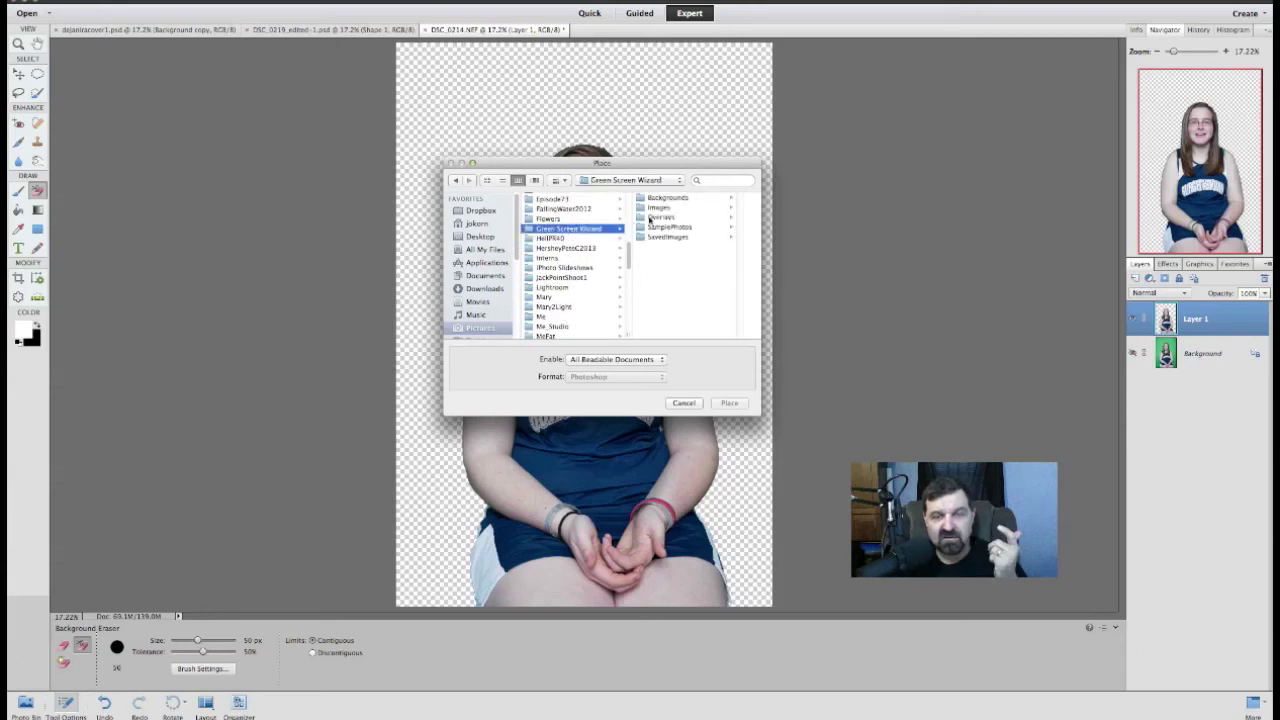
{"action": "left_click", "coordinate": [655, 217]}
{"action": "left_click", "coordinate": [656, 199]}
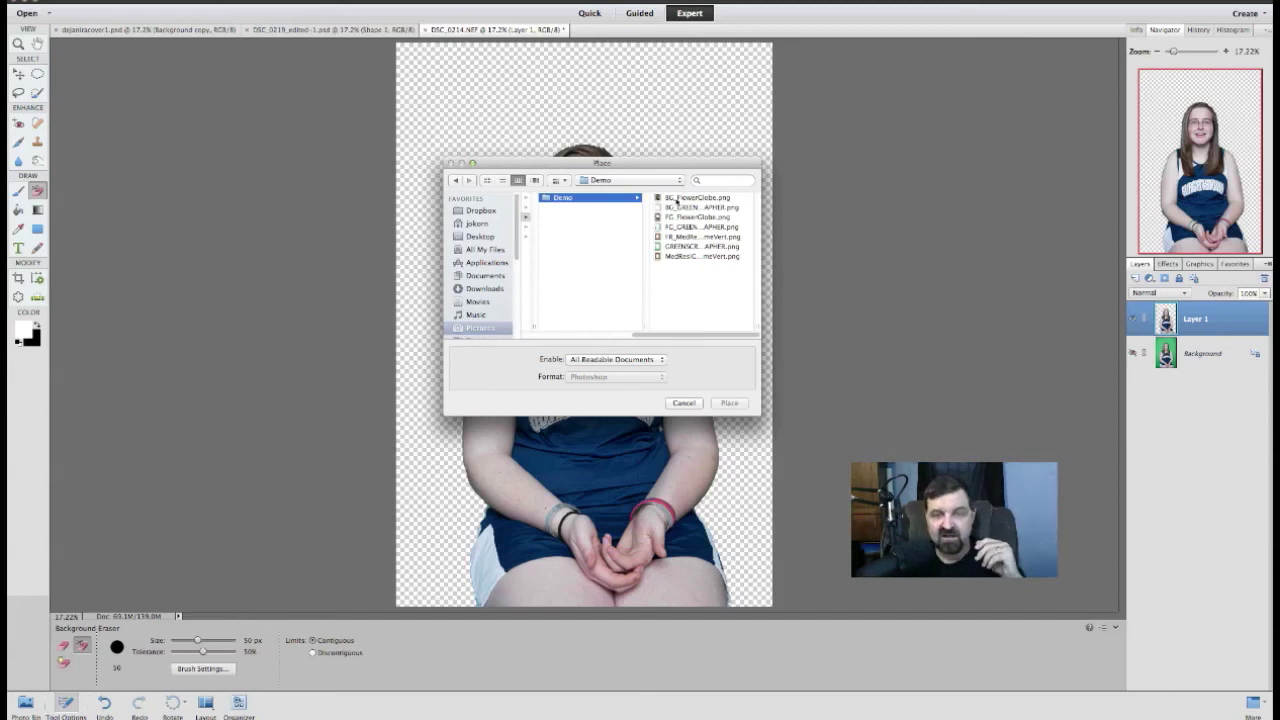
Step: Place BG_FlowerGlobe.png over the athlete at its default size and commit the placement
{"action": "left_click", "coordinate": [676, 217]}
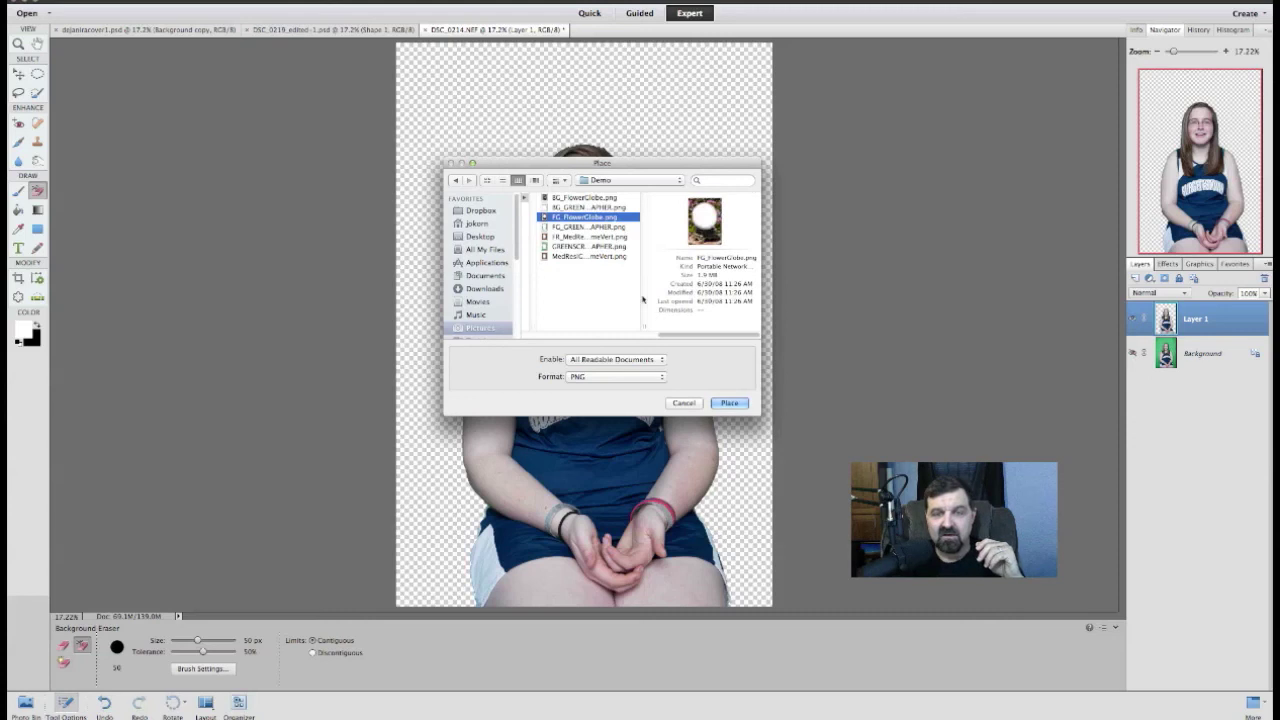
{"action": "left_click", "coordinate": [586, 199]}
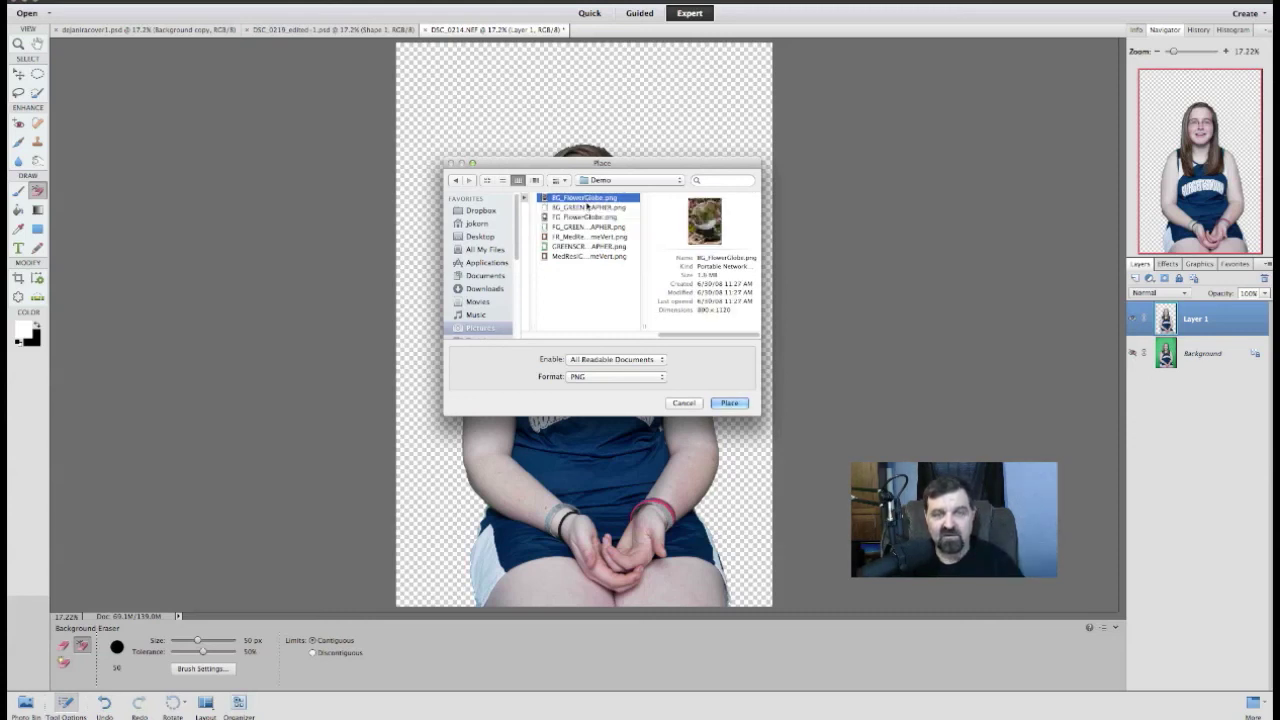
{"action": "left_click", "coordinate": [729, 403]}
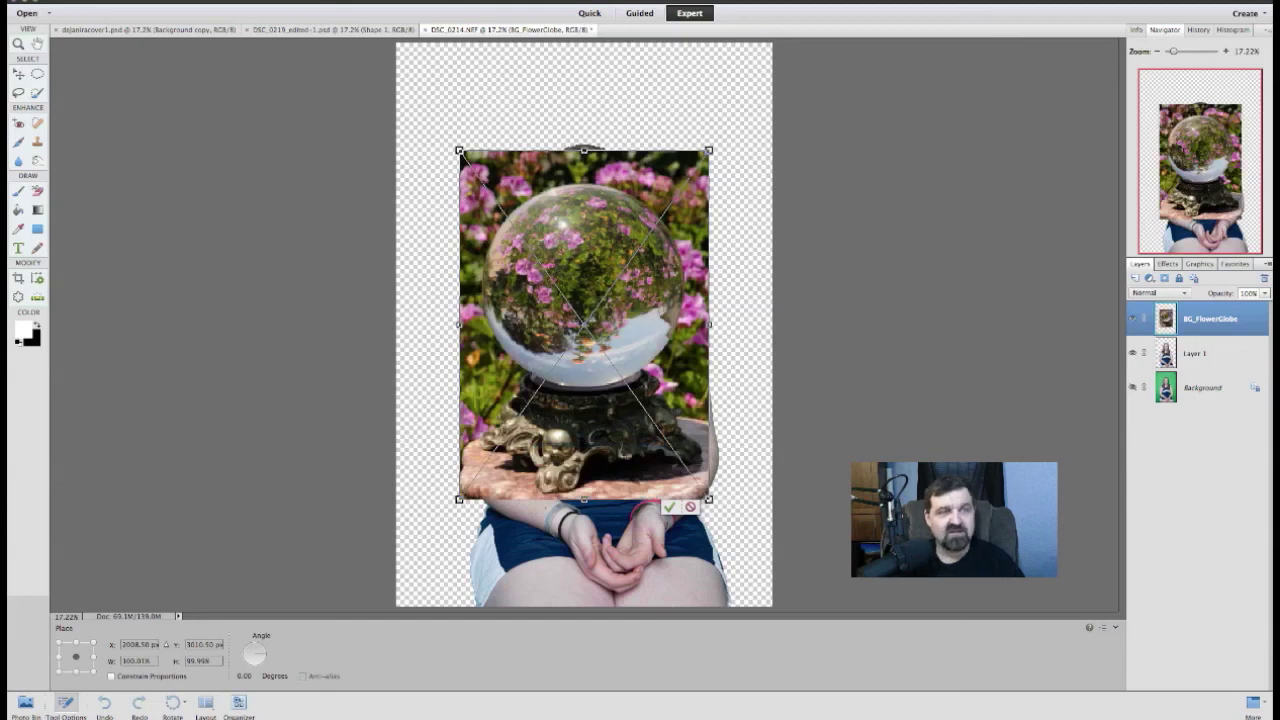
{"action": "left_click", "coordinate": [135, 0]}
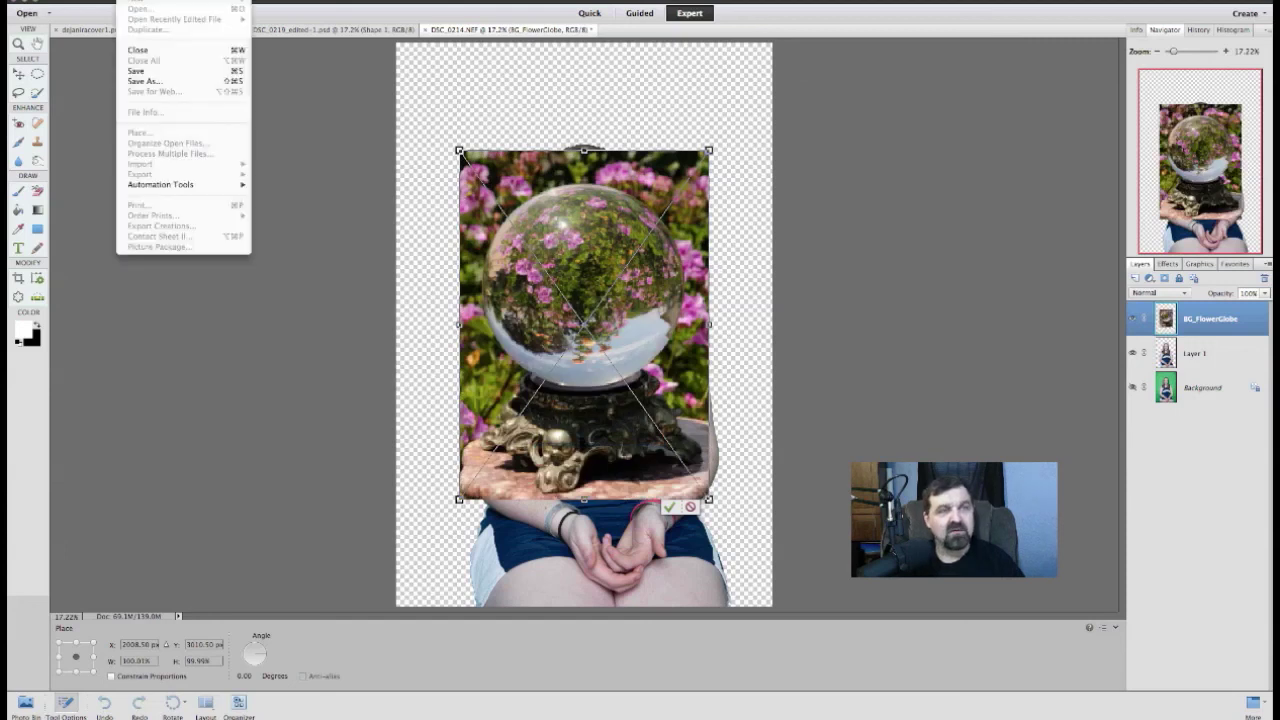
{"action": "key", "text": "Escape"}
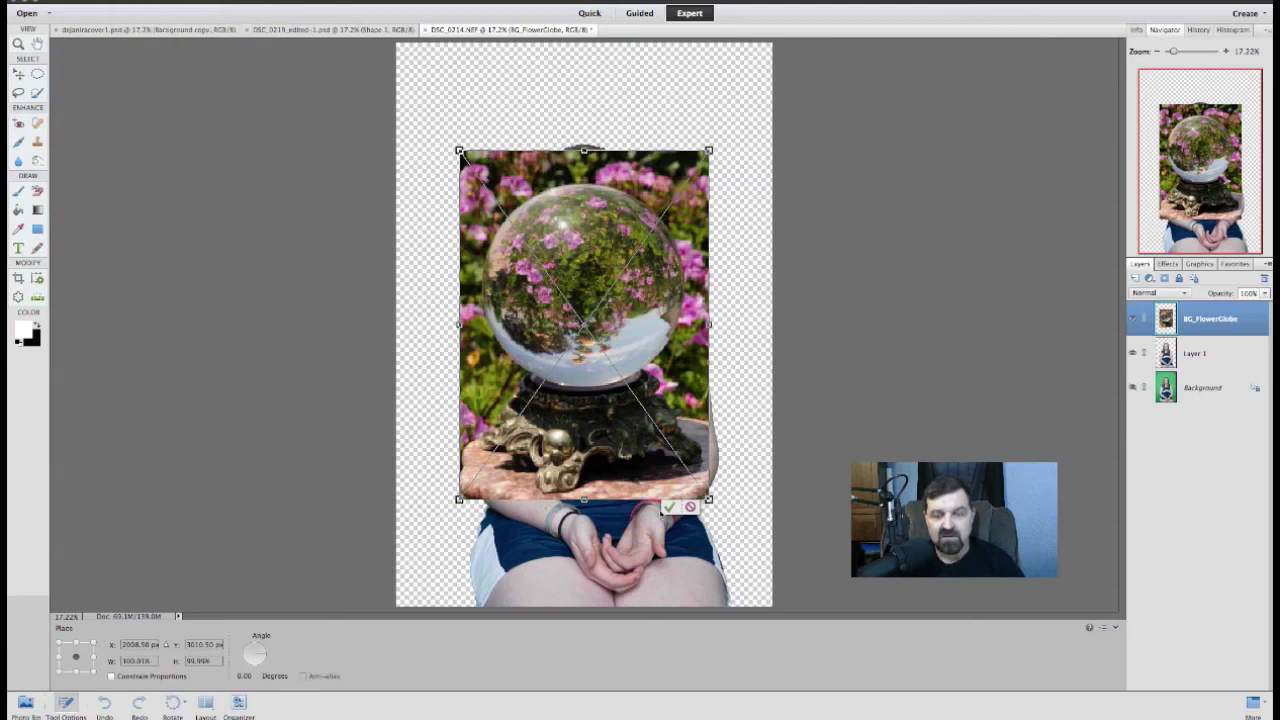
{"action": "key", "text": "e"}
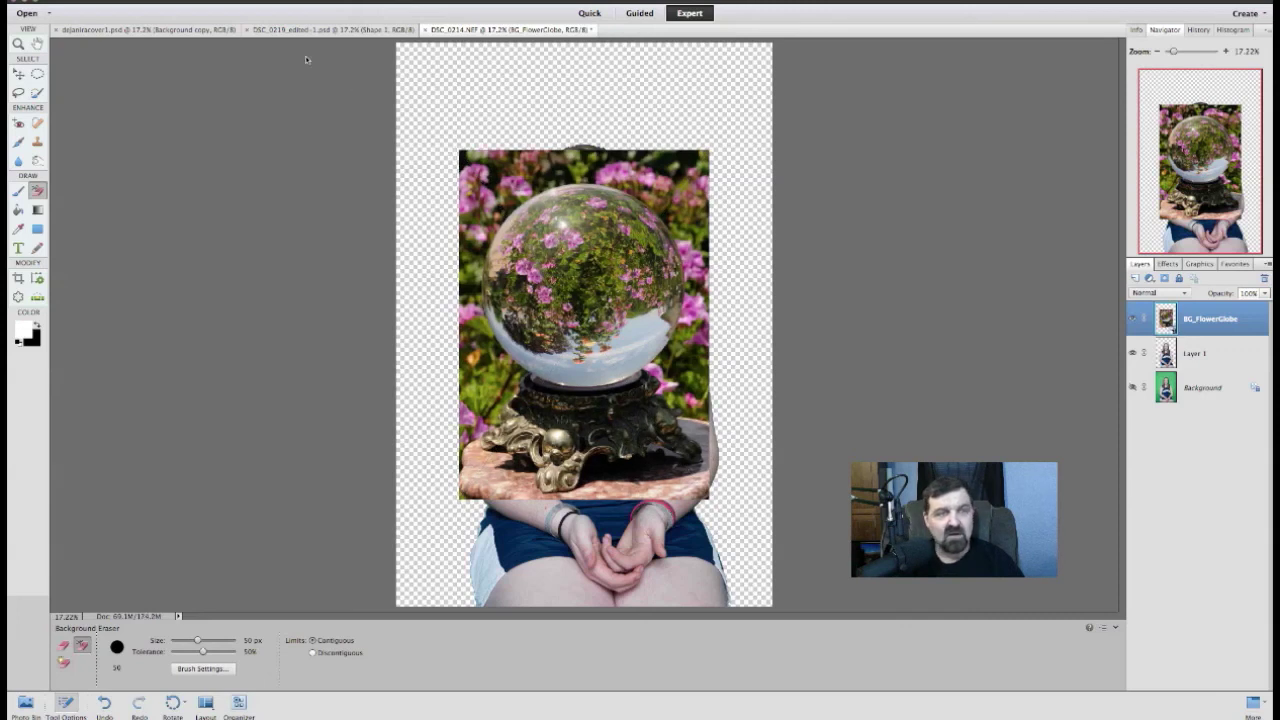
Step: Place FG_FlowerGlobe.png from the same Demo folder above the BG_FlowerGlobe layer and commit it
{"action": "left_click", "coordinate": [135, 0]}
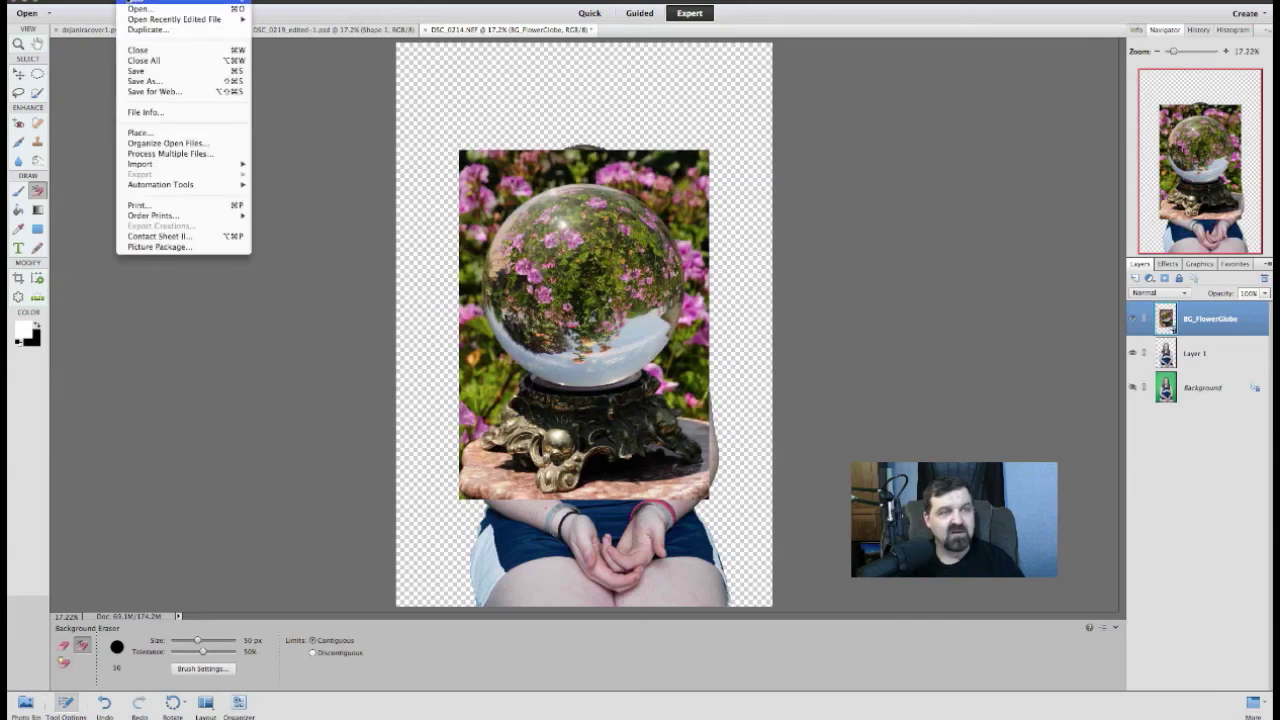
{"action": "left_click", "coordinate": [137, 133]}
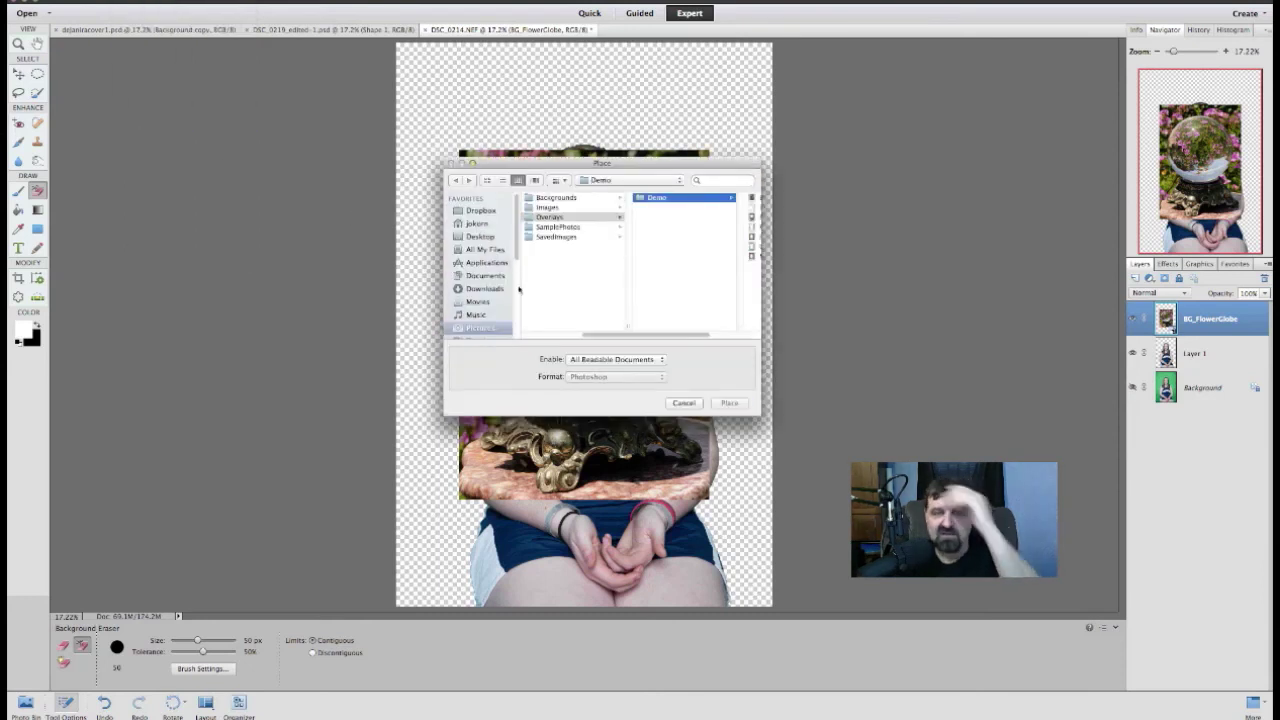
{"action": "scroll", "coordinate": [665, 338], "scroll_direction": "right", "scroll_amount": 2}
{"action": "scroll", "coordinate": [665, 338], "scroll_direction": "right", "scroll_amount": 2}
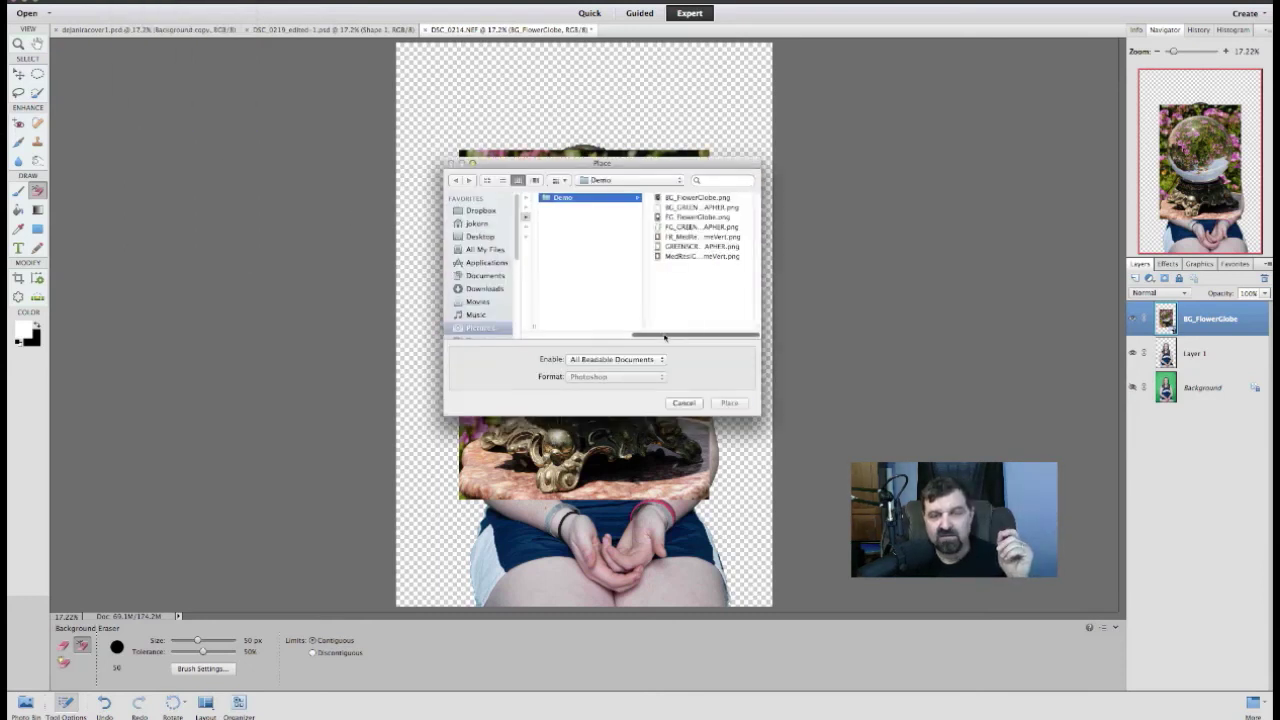
{"action": "left_click", "coordinate": [672, 217]}
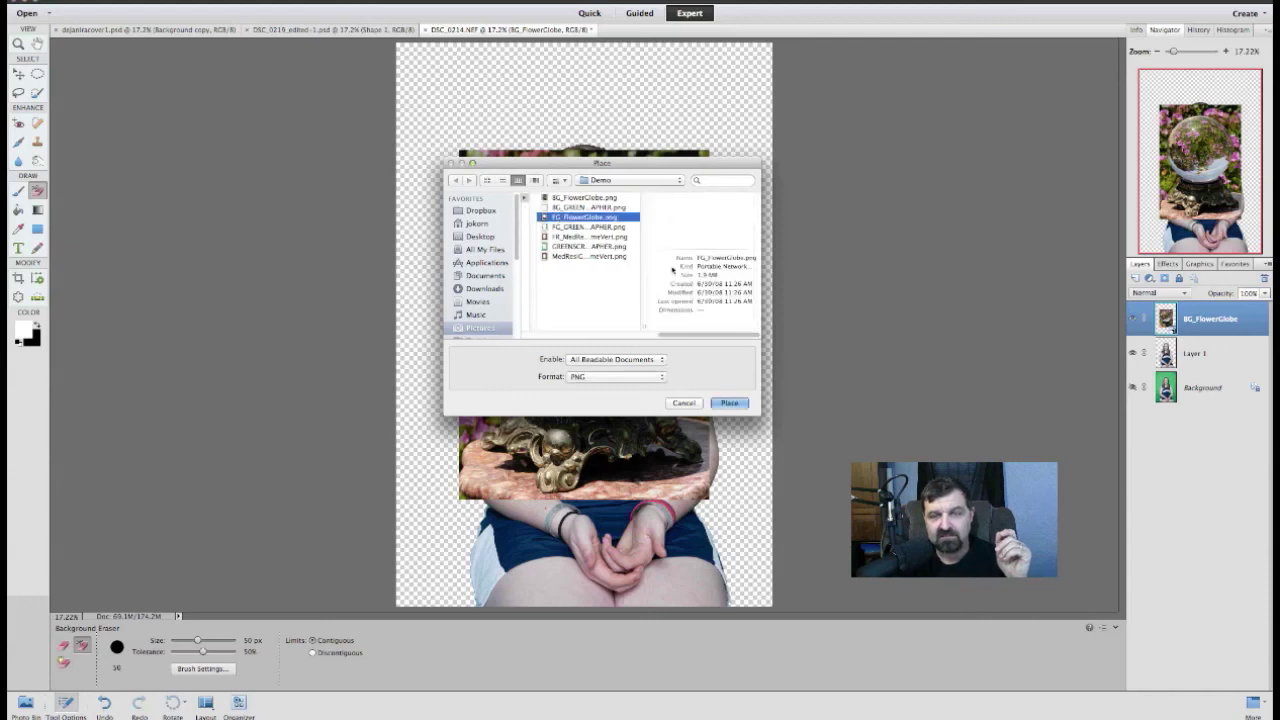
{"action": "left_click", "coordinate": [733, 403]}
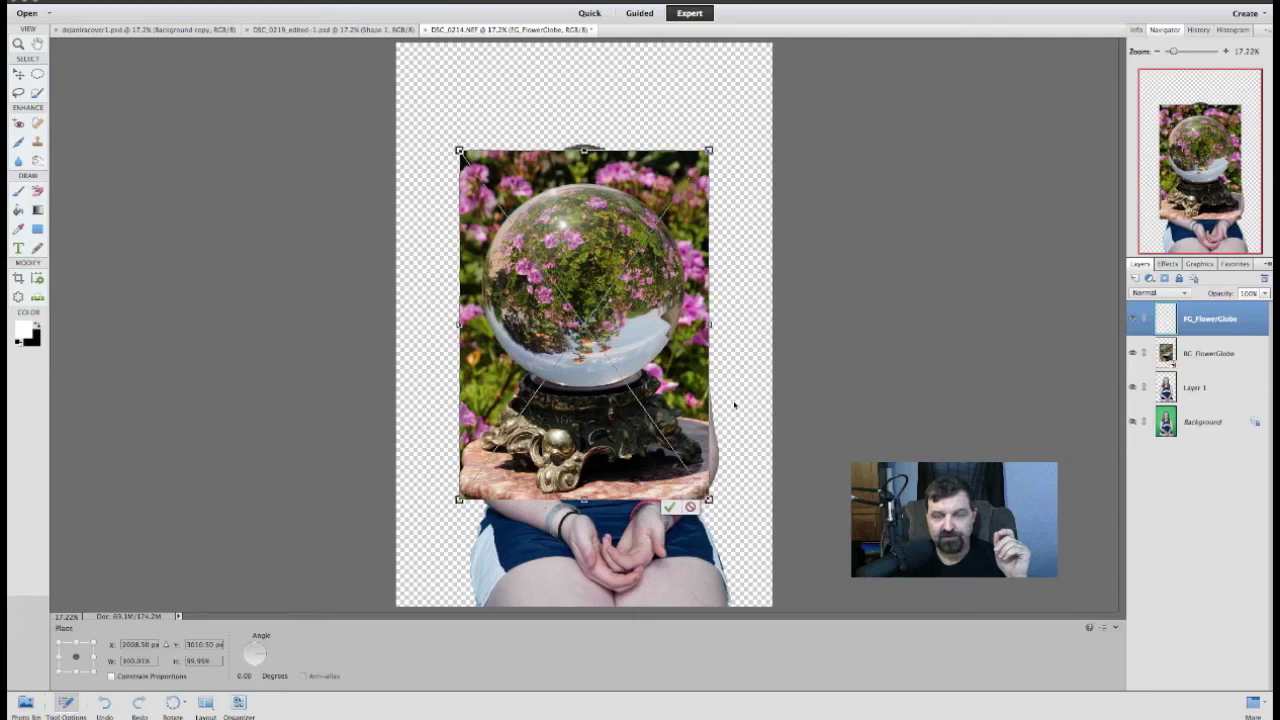
{"action": "key", "text": "e"}
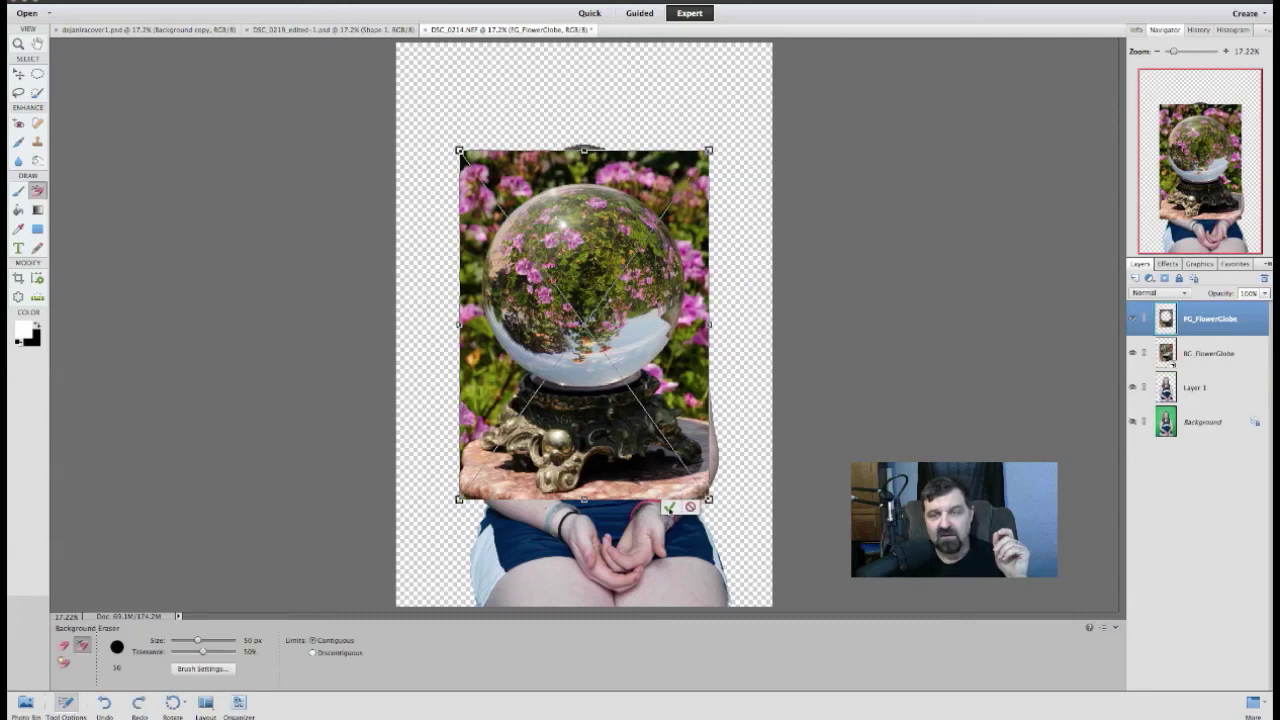
{"action": "key", "text": "Return"}
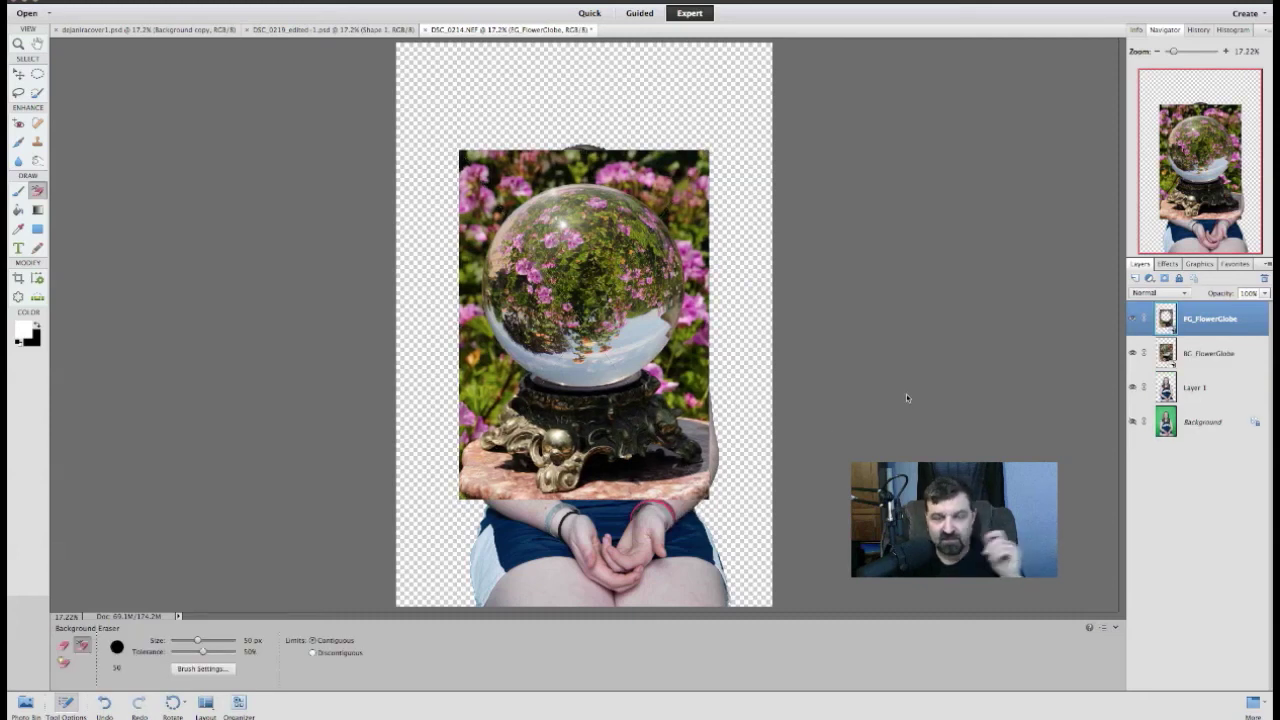
Step: Toggle the visibility of the BG_FlowerGlobe and FG_FlowerGlobe layers to examine how the overlay pair works
{"action": "left_click", "coordinate": [1133, 354]}
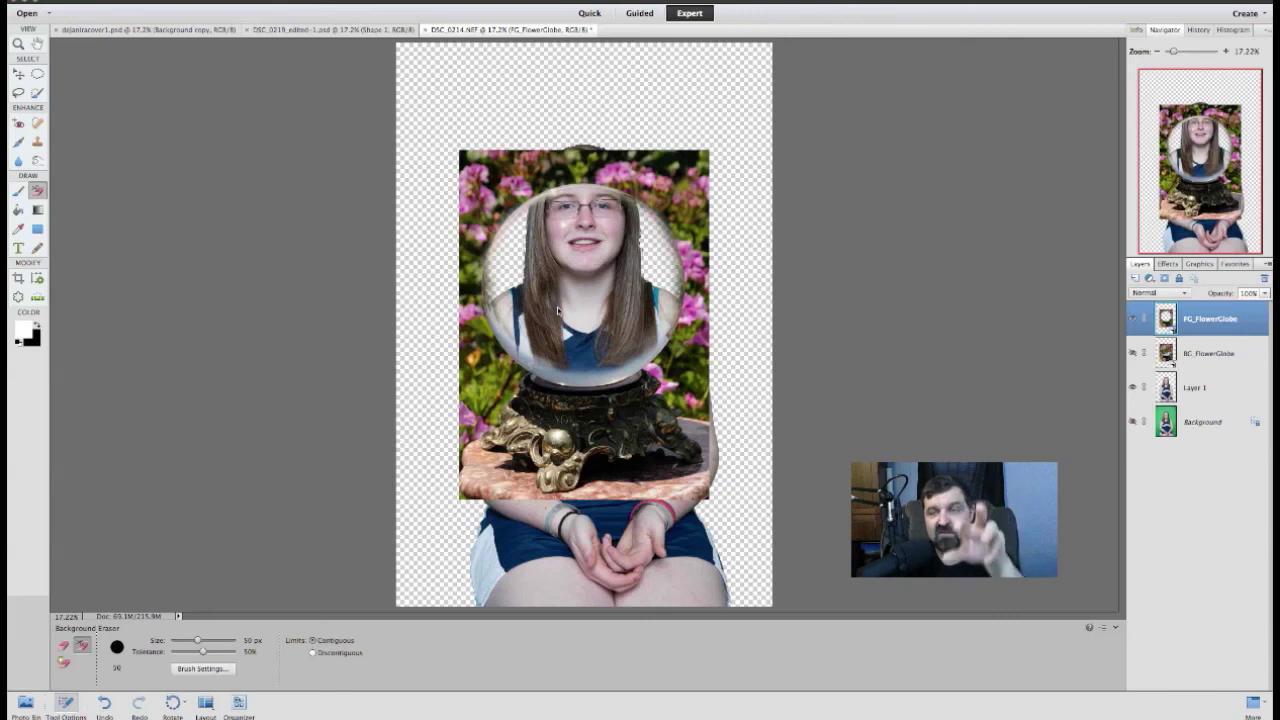
{"action": "left_click", "coordinate": [1133, 320]}
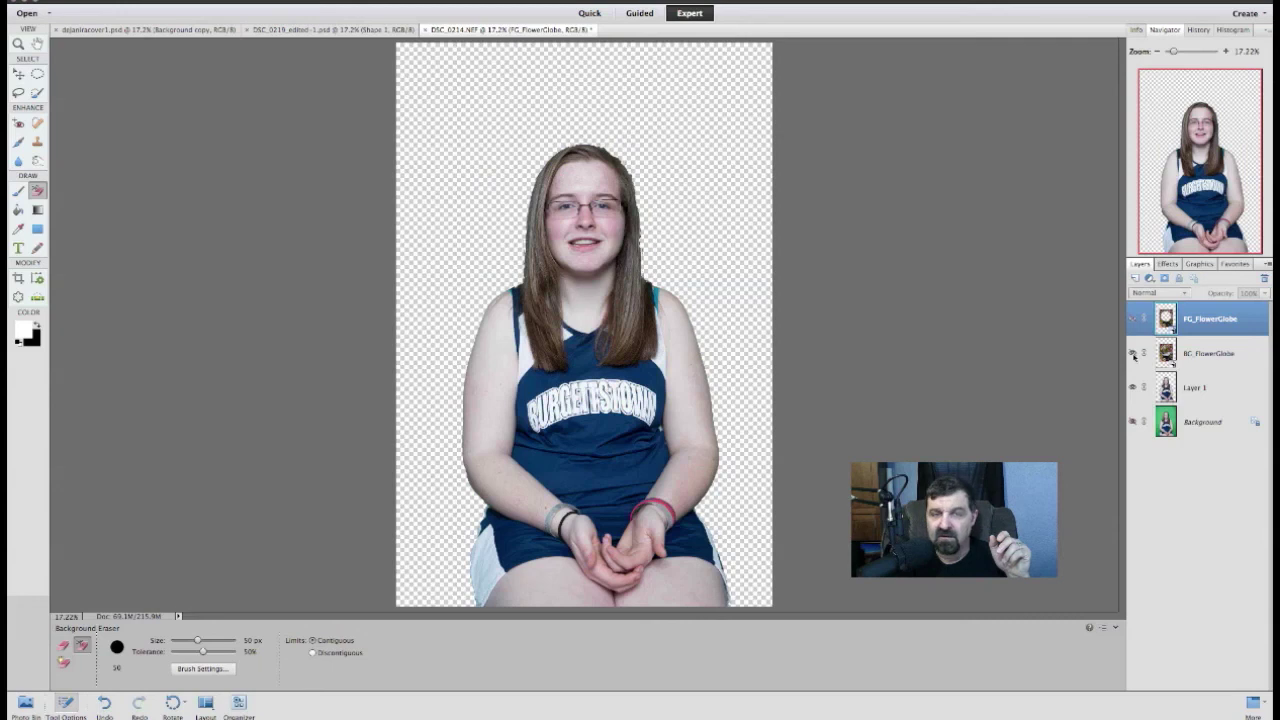
{"action": "left_click", "coordinate": [1133, 354]}
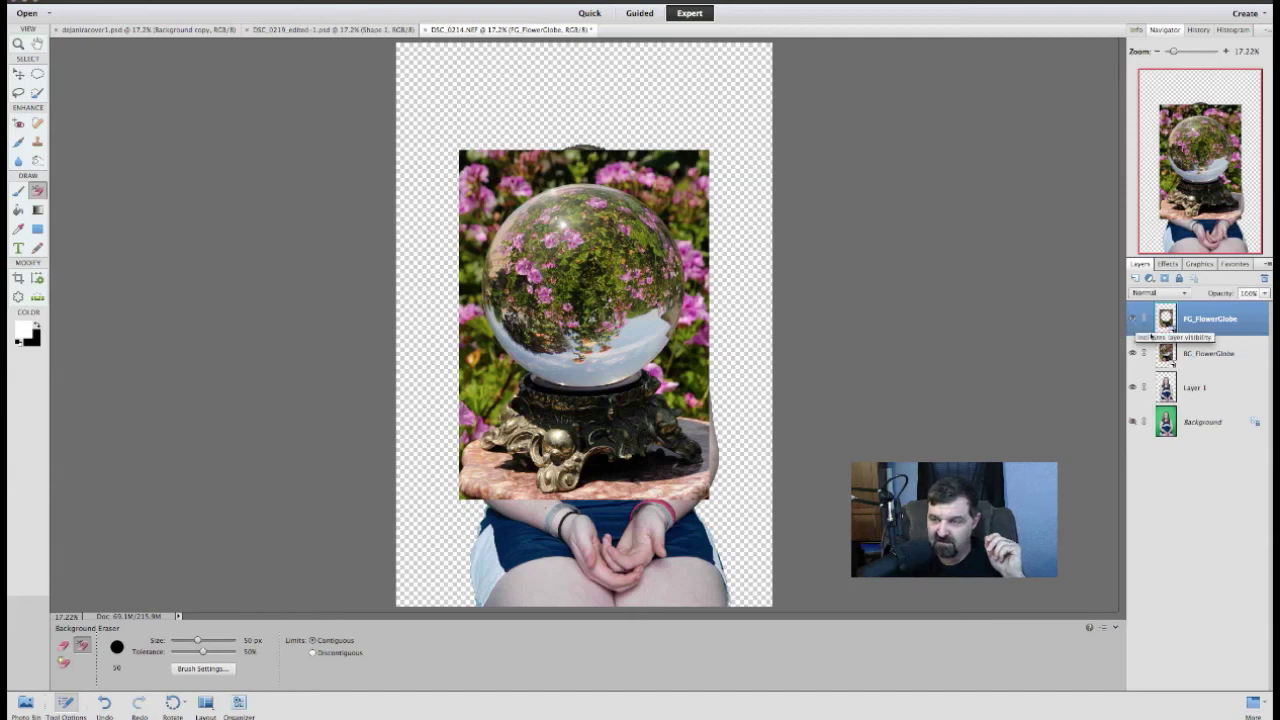
Step: Move Layer 1 between the FG_FlowerGlobe and BG_FlowerGlobe layers so the athlete sits inside the globe
{"action": "left_click", "coordinate": [1166, 352]}
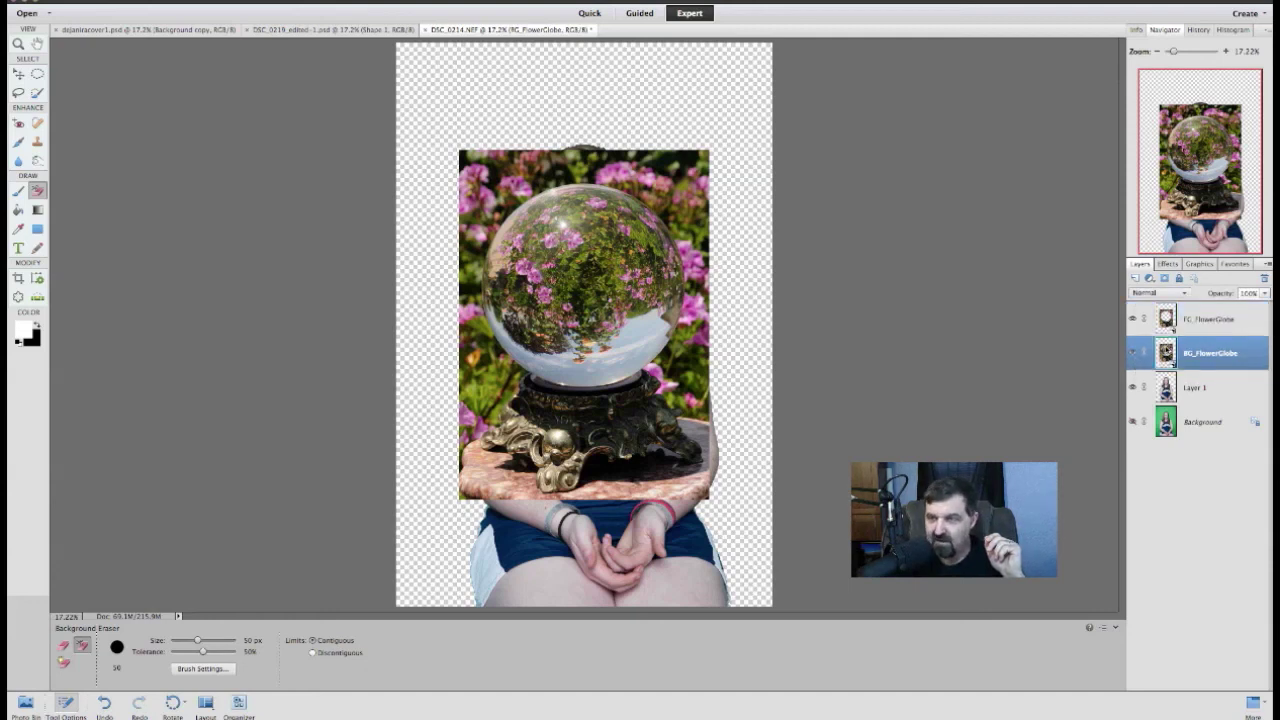
{"action": "left_click", "coordinate": [1167, 387]}
{"action": "left_click_drag", "start_coordinate": [1167, 387], "coordinate": [1168, 352]}
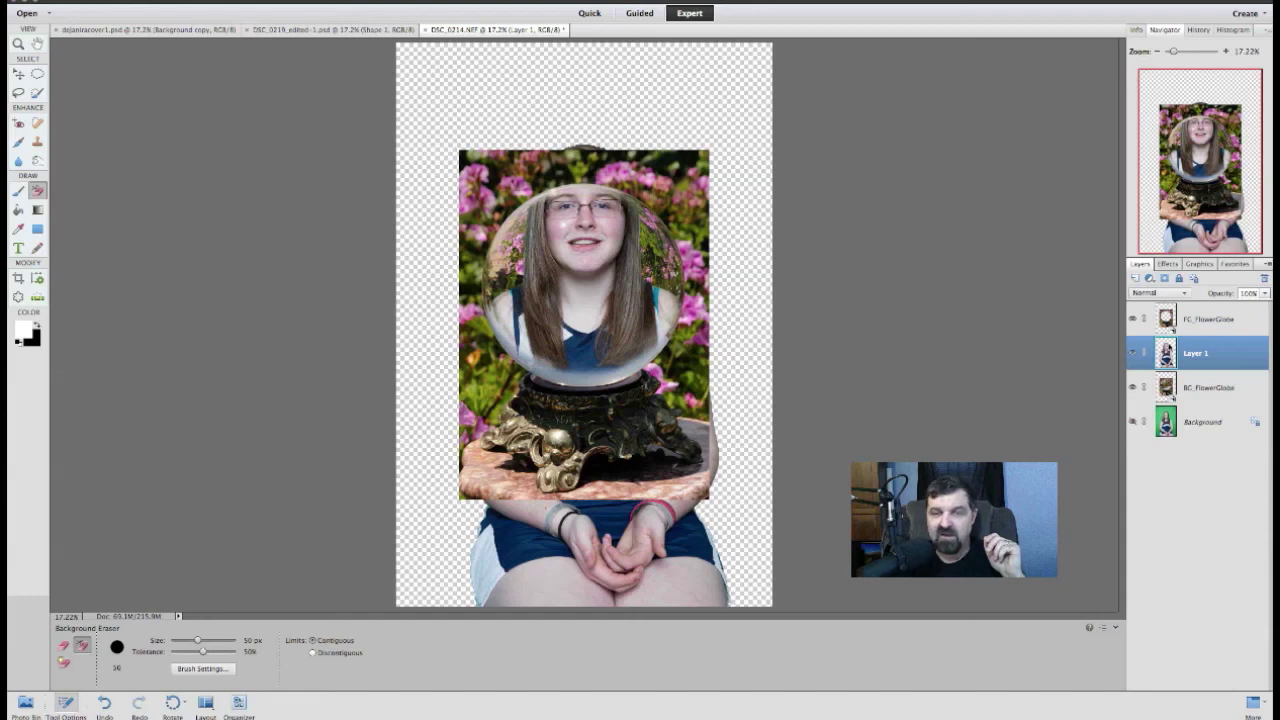
Step: Simplify the FG_FlowerGlobe smart layer so that it can be edited
{"action": "left_click", "coordinate": [1172, 320]}
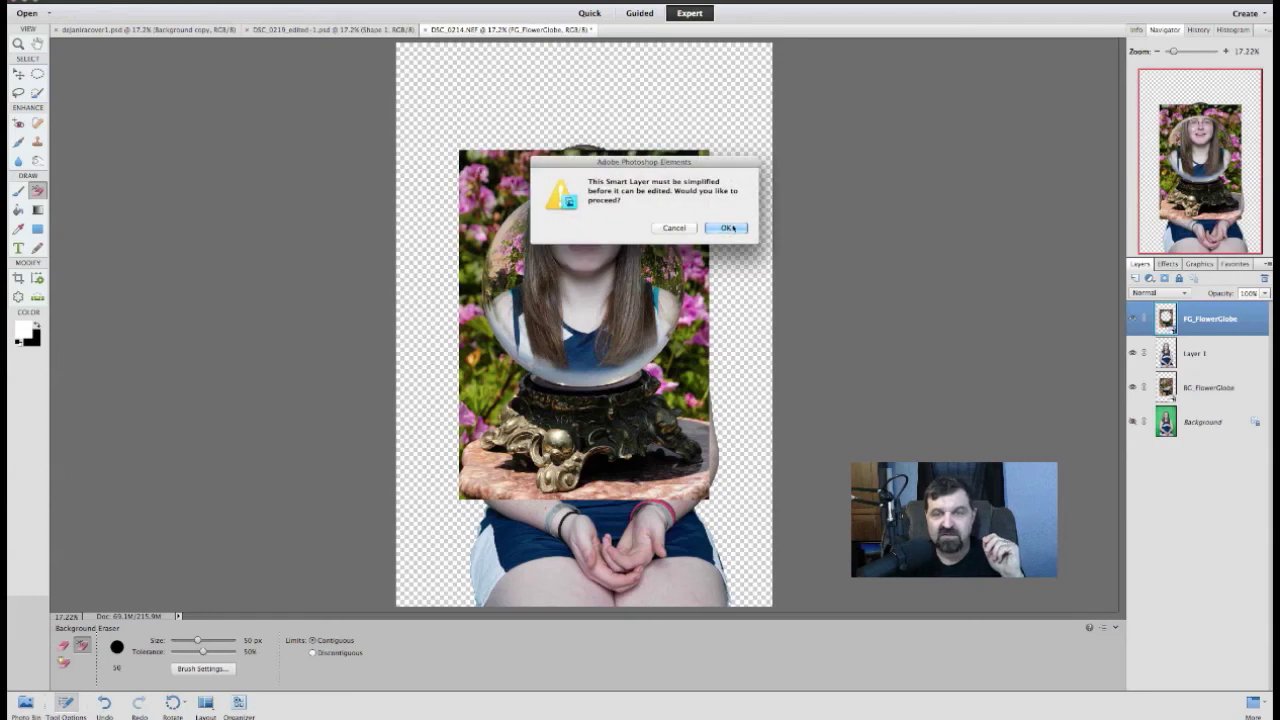
{"action": "left_click", "coordinate": [730, 228]}
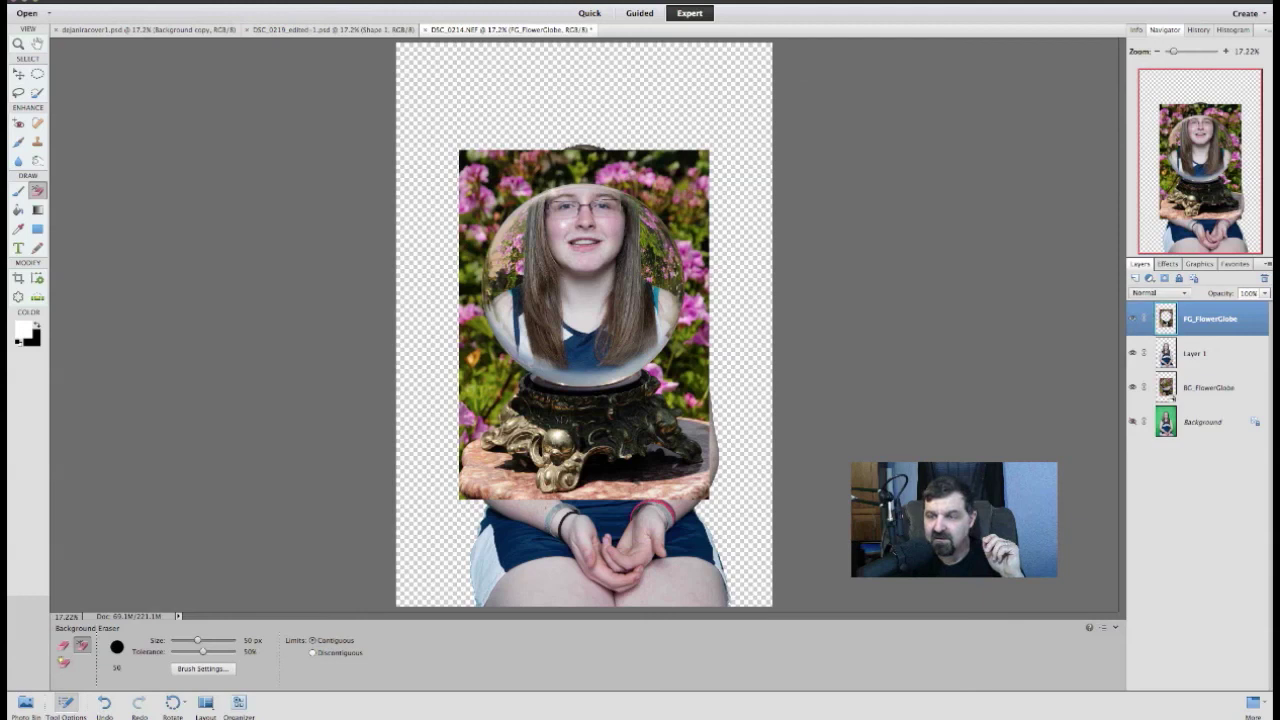
{"action": "double_click", "coordinate": [1164, 320]}
{"action": "left_click", "coordinate": [722, 352]}
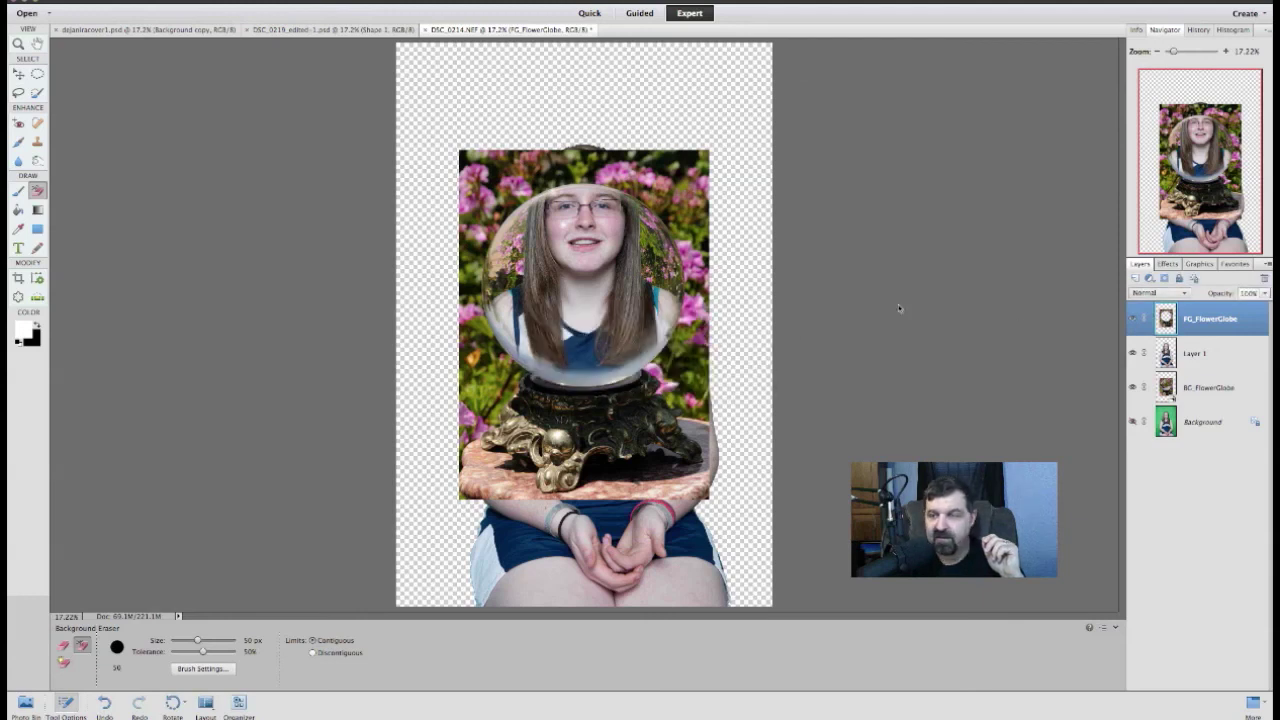
{"action": "left_click", "coordinate": [163, 4]}
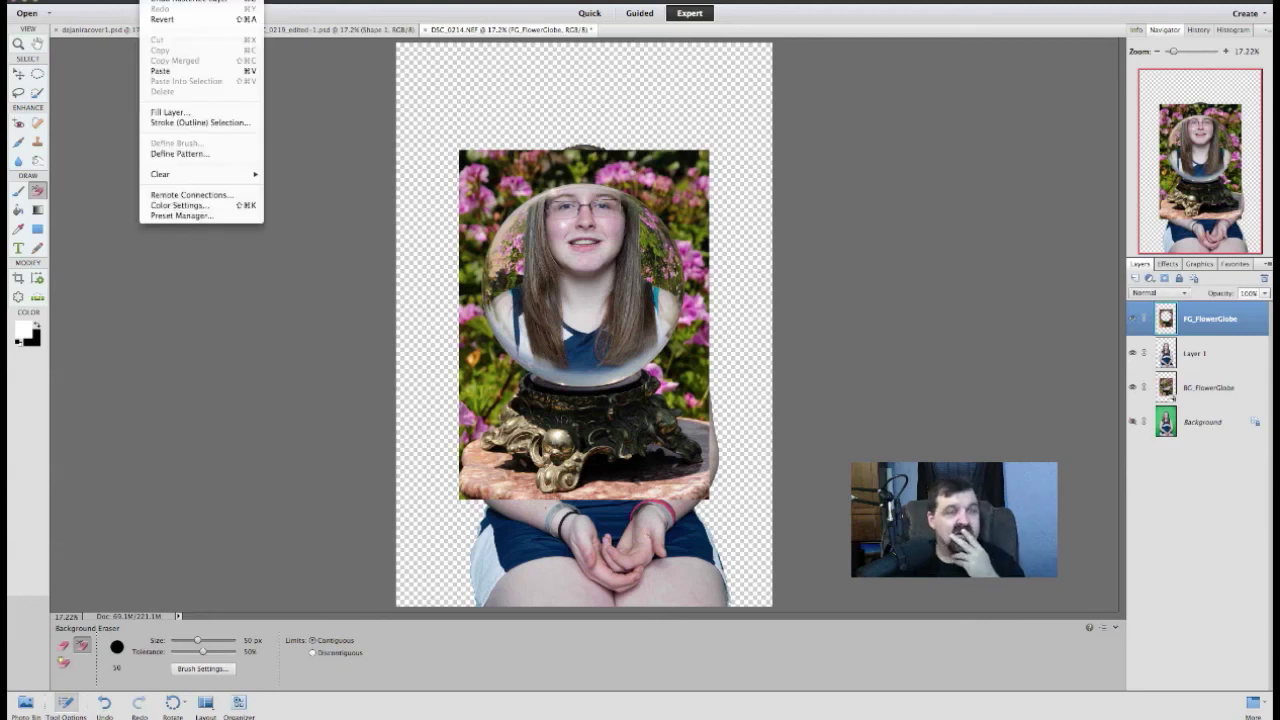
{"action": "key", "text": "Right"}
{"action": "mouse_move", "coordinate": [185, 53]}
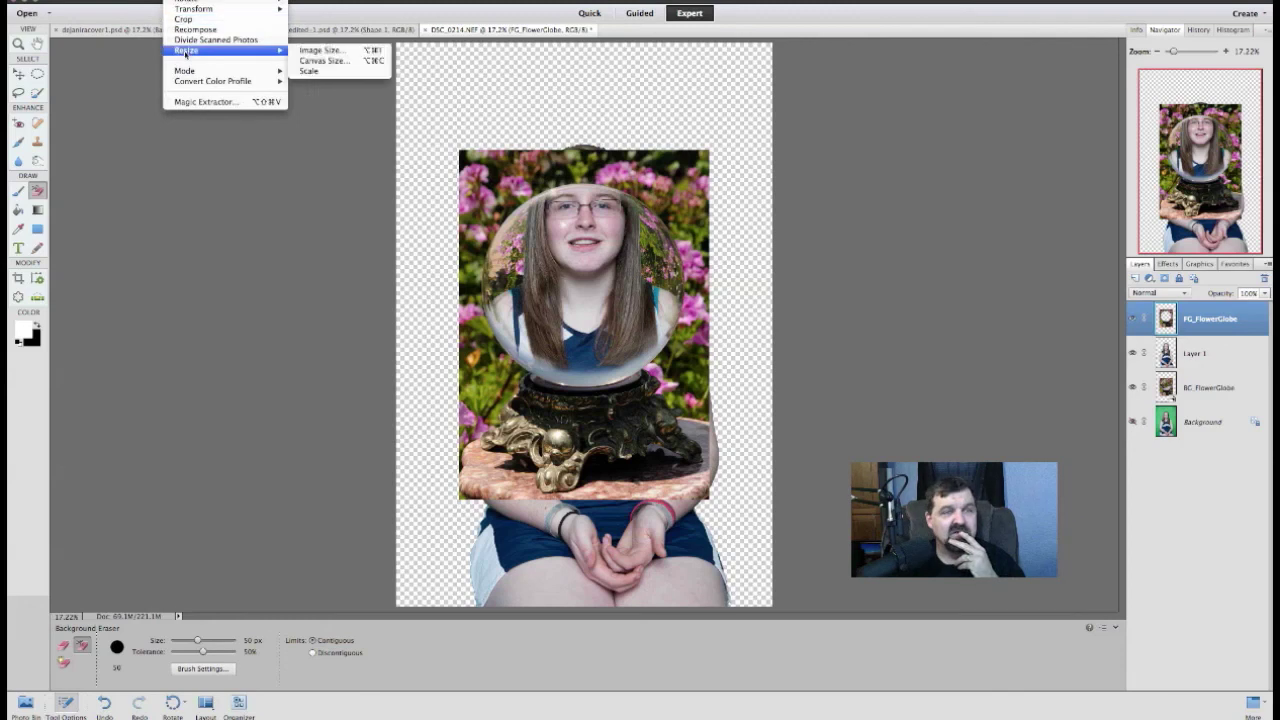
{"action": "left_click", "coordinate": [320, 50]}
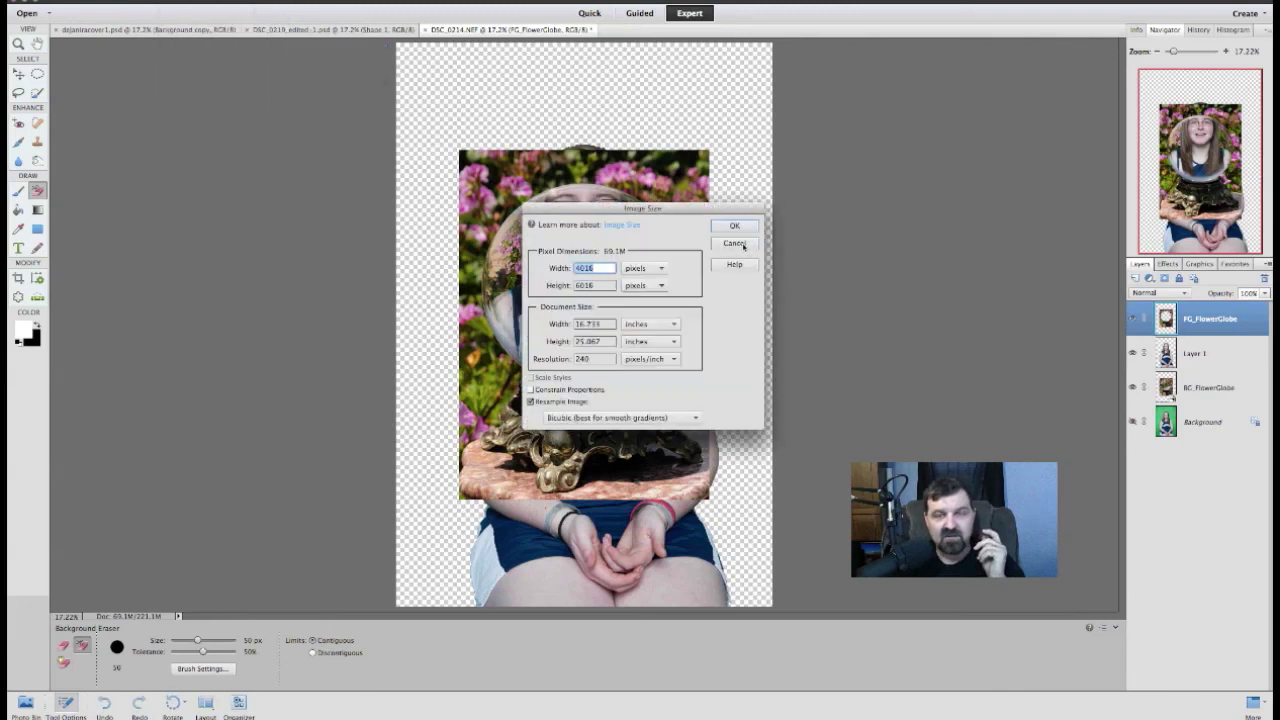
{"action": "left_click", "coordinate": [734, 243]}
Step: Scale the FG_FlowerGlobe layer to about 161% width and 162% height so it fills the canvas, and commit it
{"action": "left_click", "coordinate": [185, 0]}
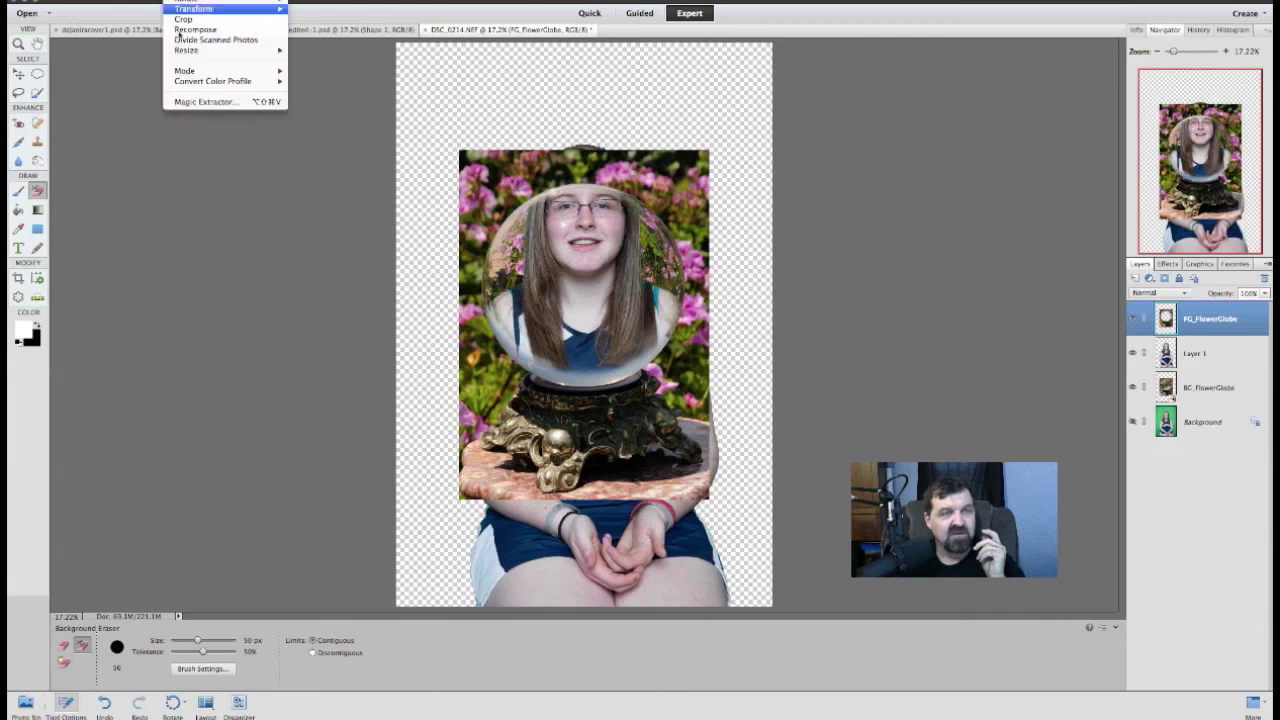
{"action": "mouse_move", "coordinate": [188, 50]}
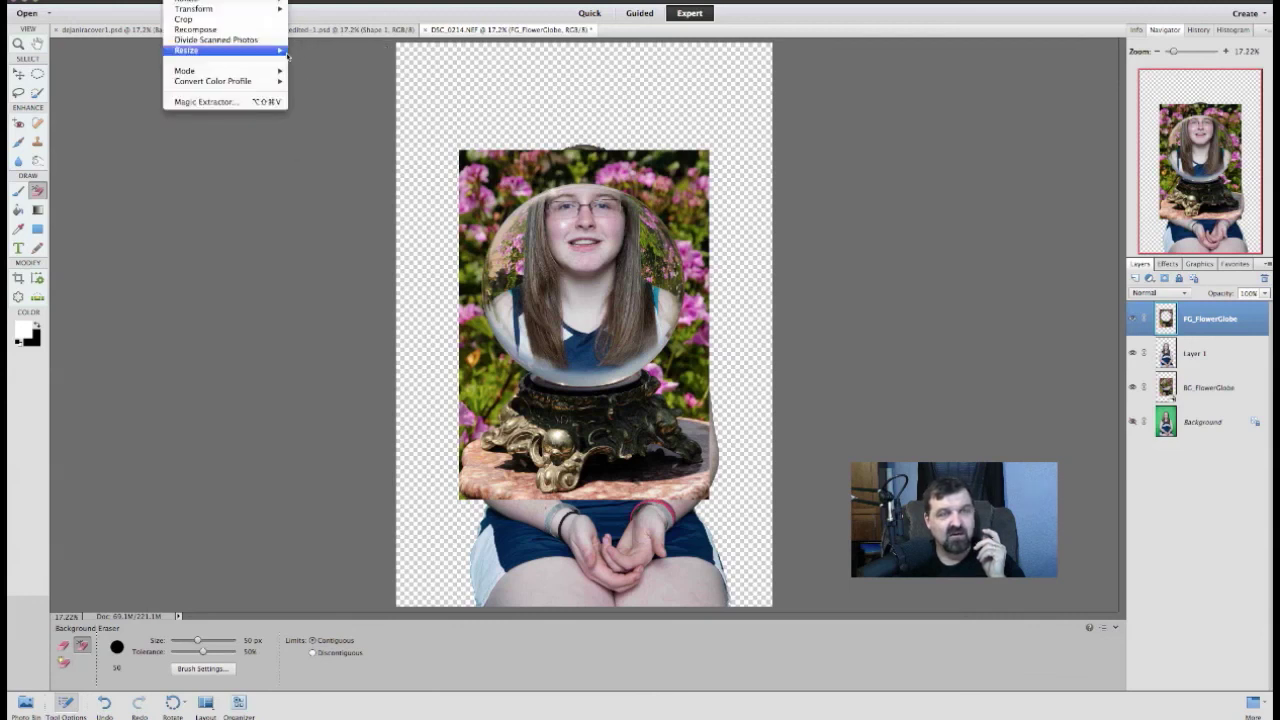
{"action": "left_click", "coordinate": [308, 71]}
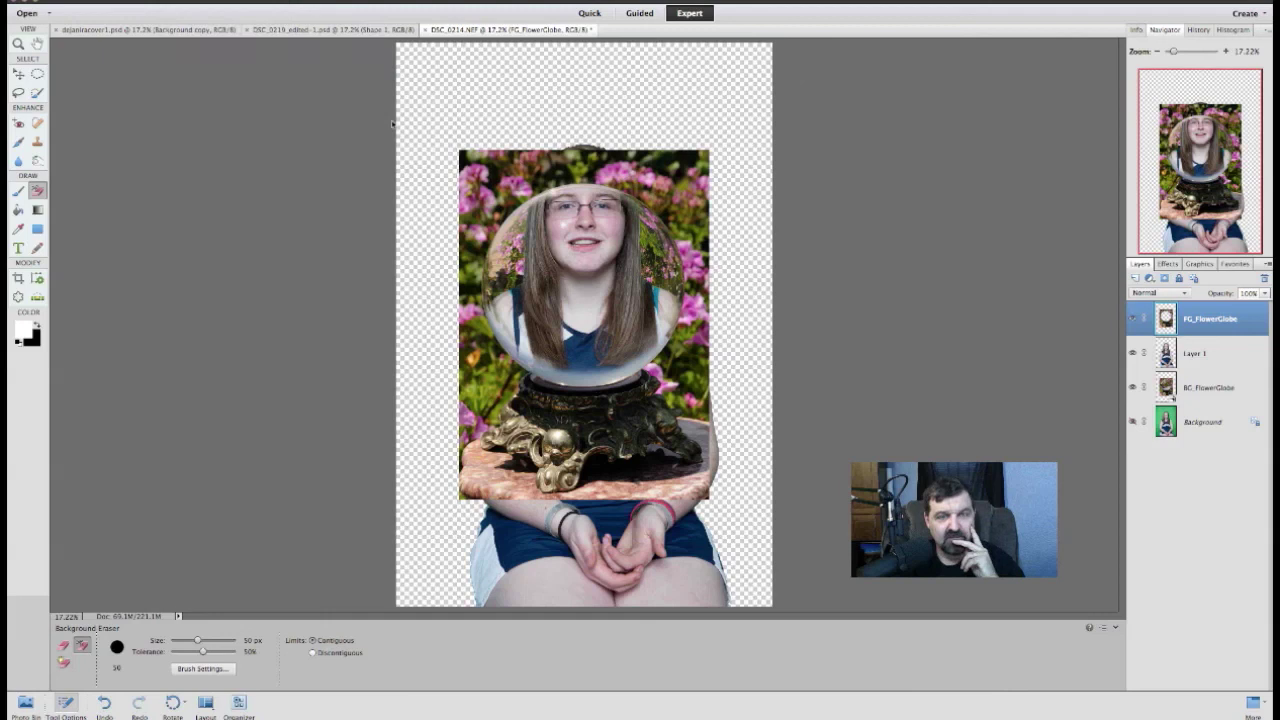
{"action": "left_click_drag", "start_coordinate": [458, 145], "coordinate": [386, 47]}
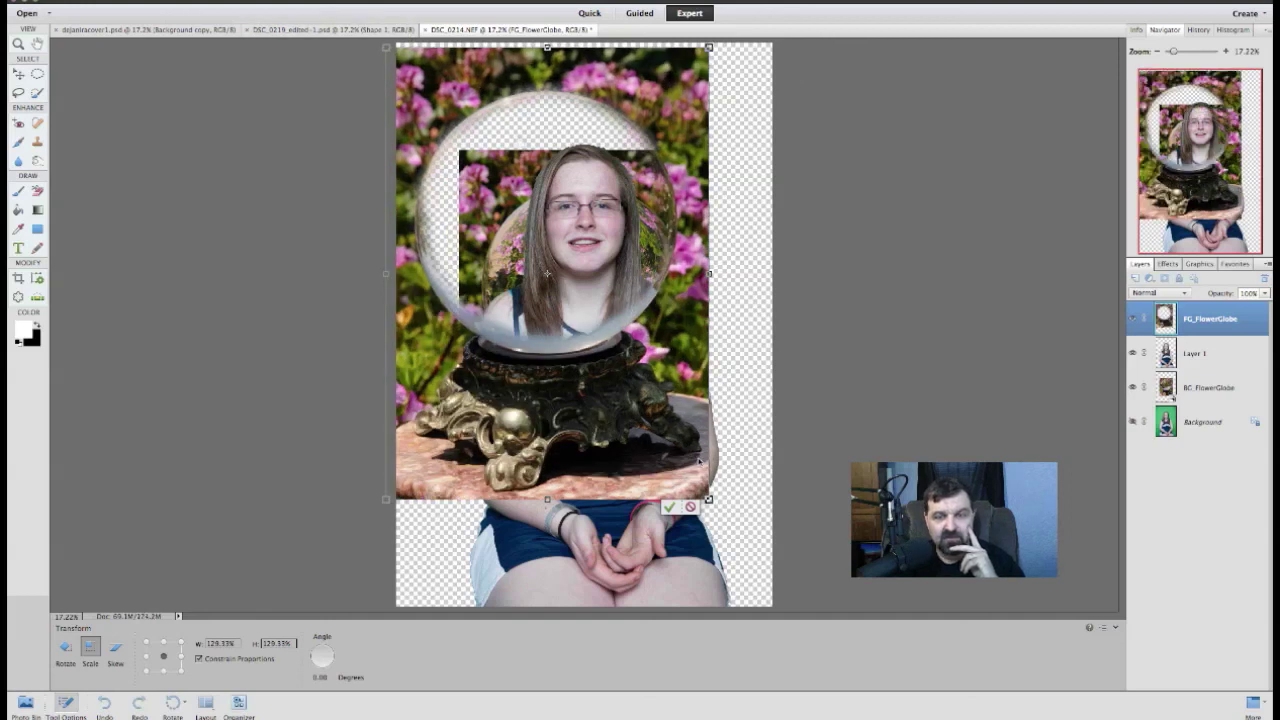
{"action": "left_click_drag", "start_coordinate": [710, 499], "coordinate": [794, 604]}
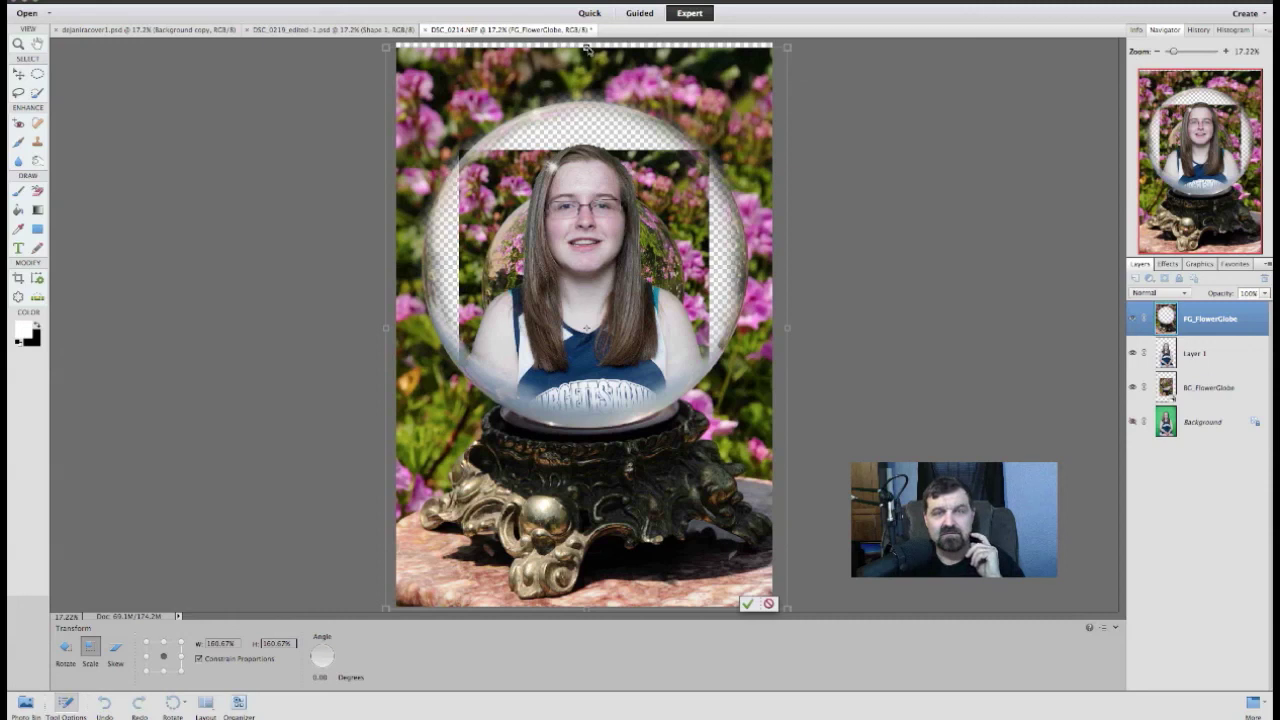
{"action": "left_click_drag", "start_coordinate": [588, 48], "coordinate": [586, 43]}
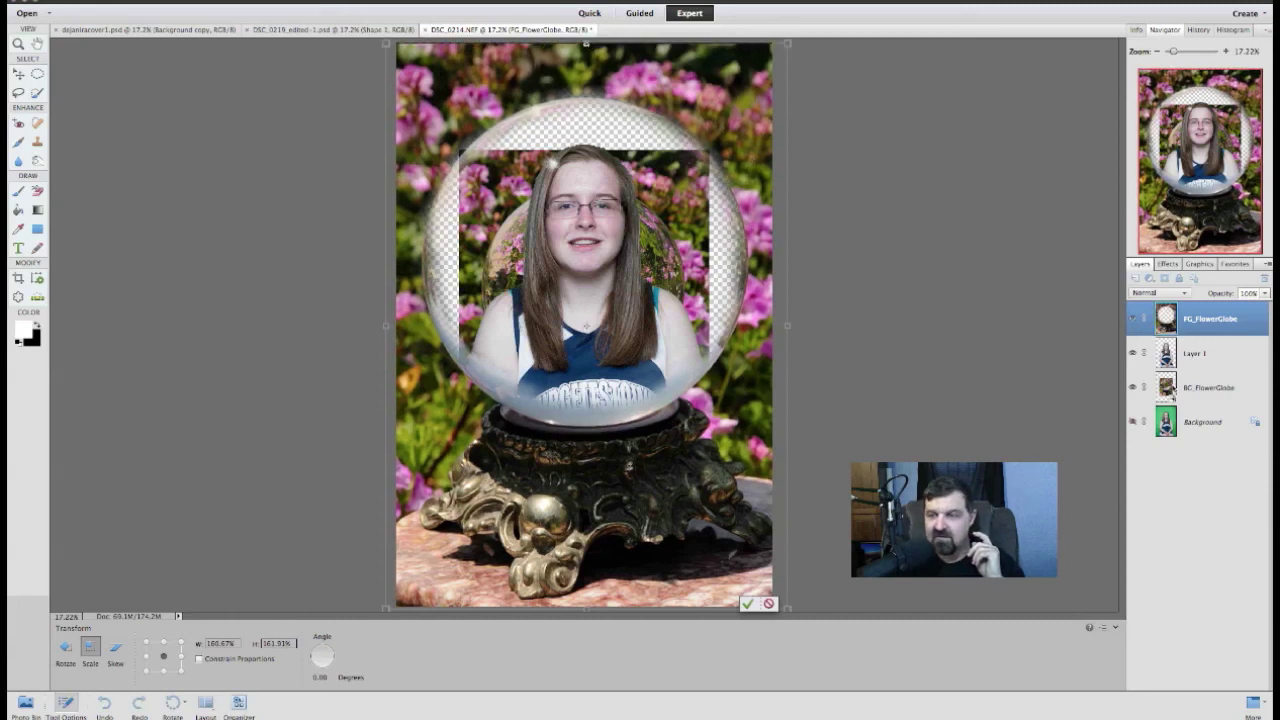
{"action": "key", "text": "e"}
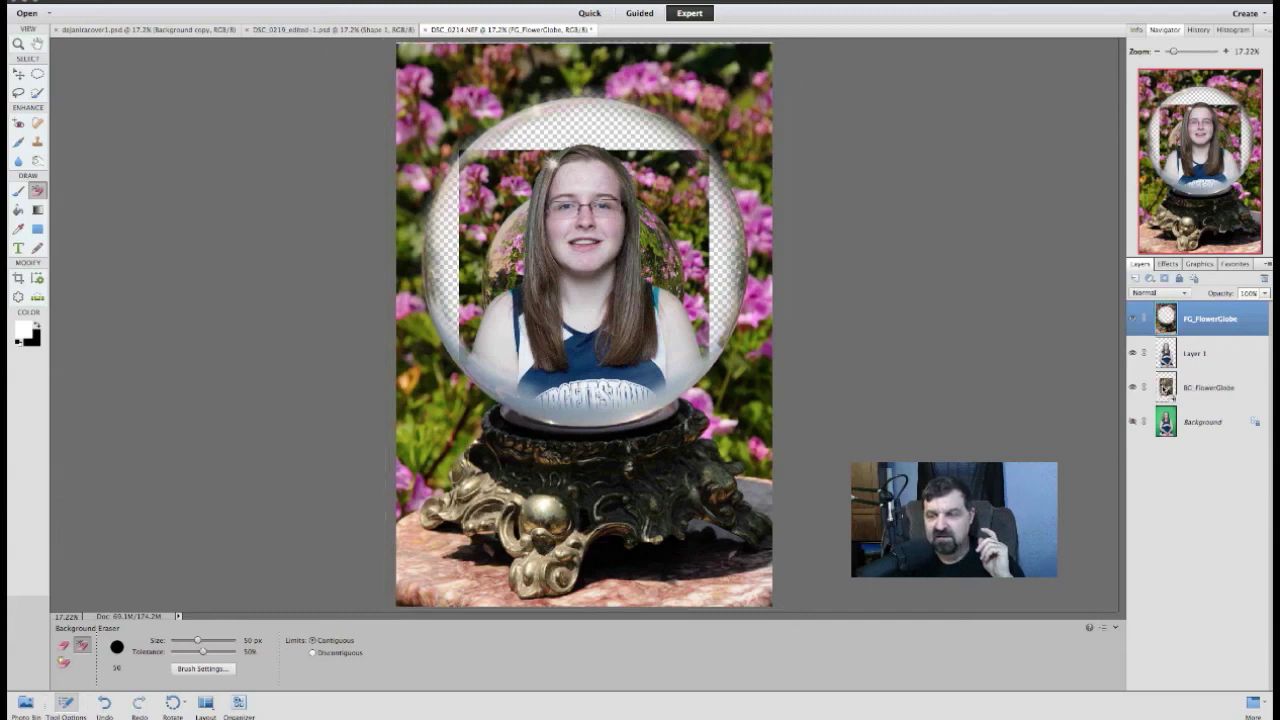
Step: With FG_FlowerGlobe temporarily hidden, scale the BG_FlowerGlobe layer to about 162% so it fills the canvas and matches the foreground globe
{"action": "left_click", "coordinate": [1166, 388]}
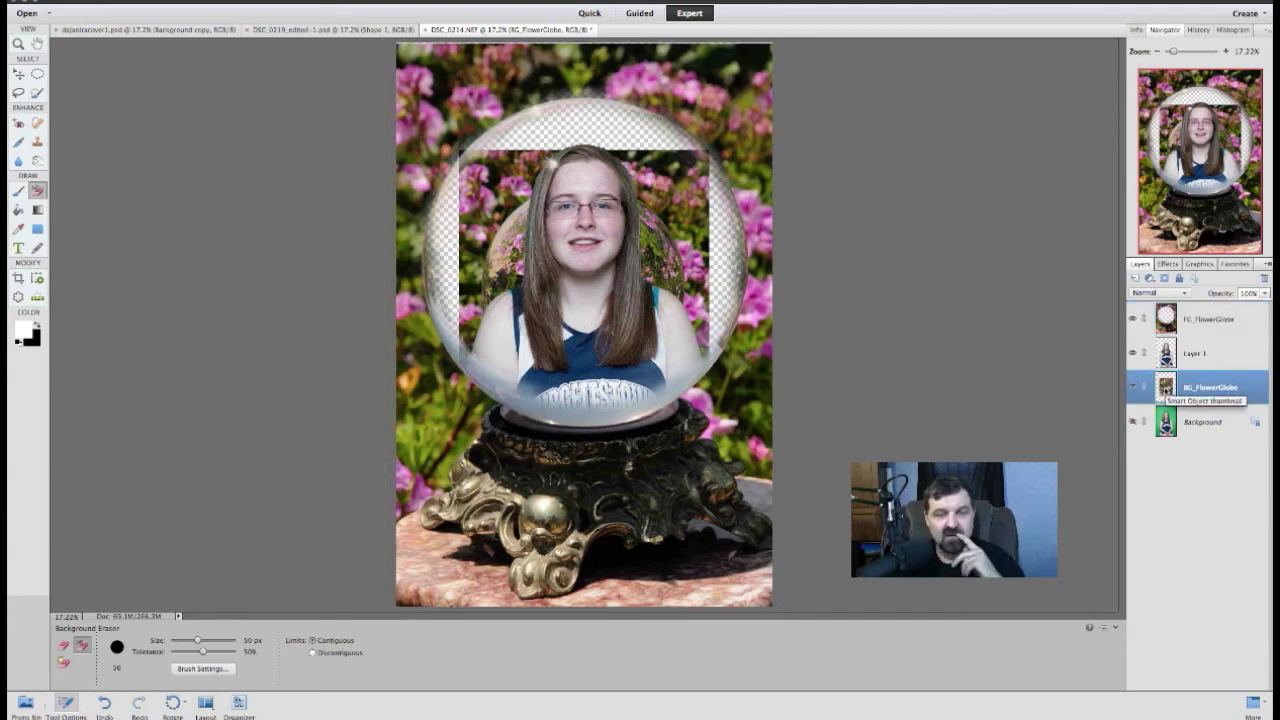
{"action": "left_click", "coordinate": [1133, 318]}
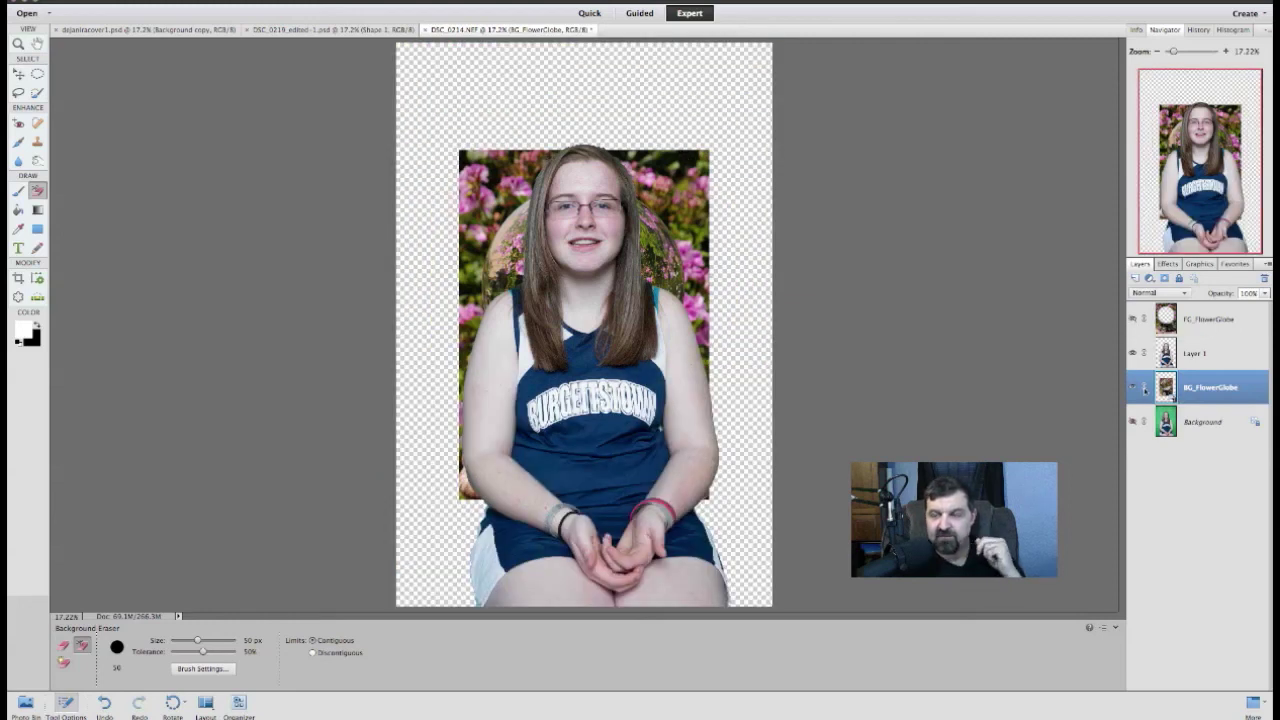
{"action": "left_click", "coordinate": [176, 1]}
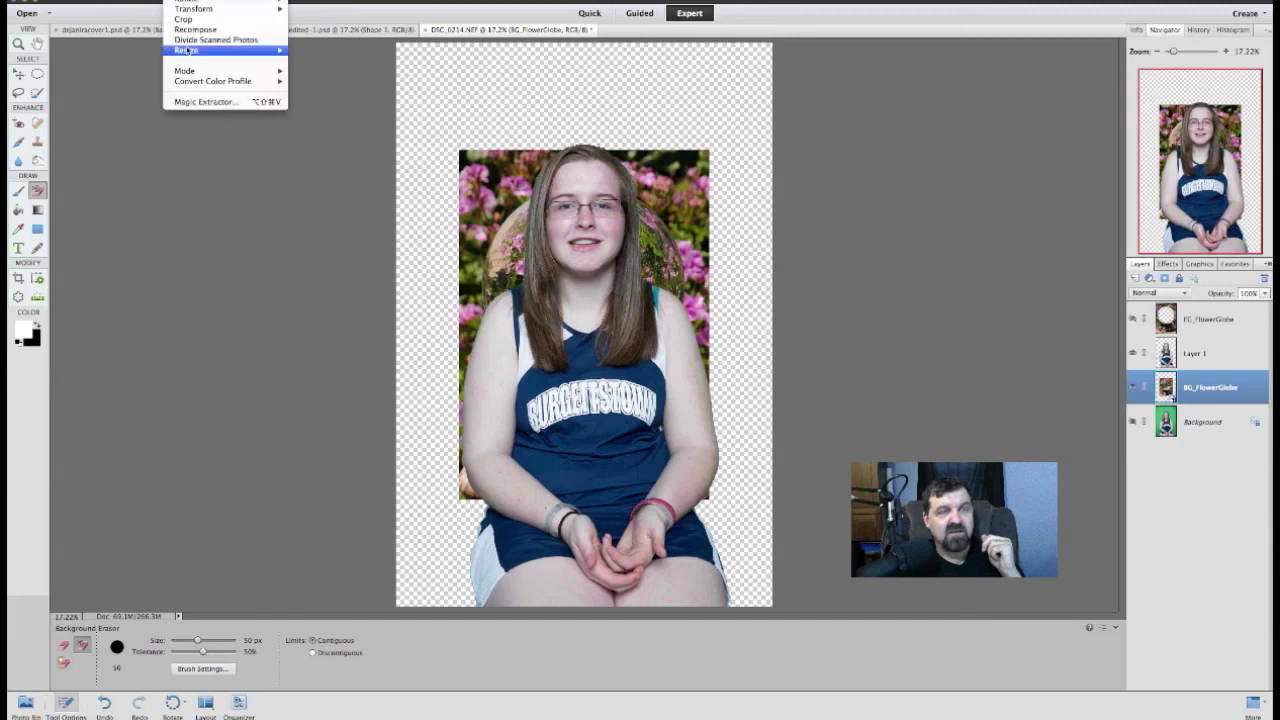
{"action": "mouse_move", "coordinate": [190, 50]}
{"action": "left_click", "coordinate": [306, 71]}
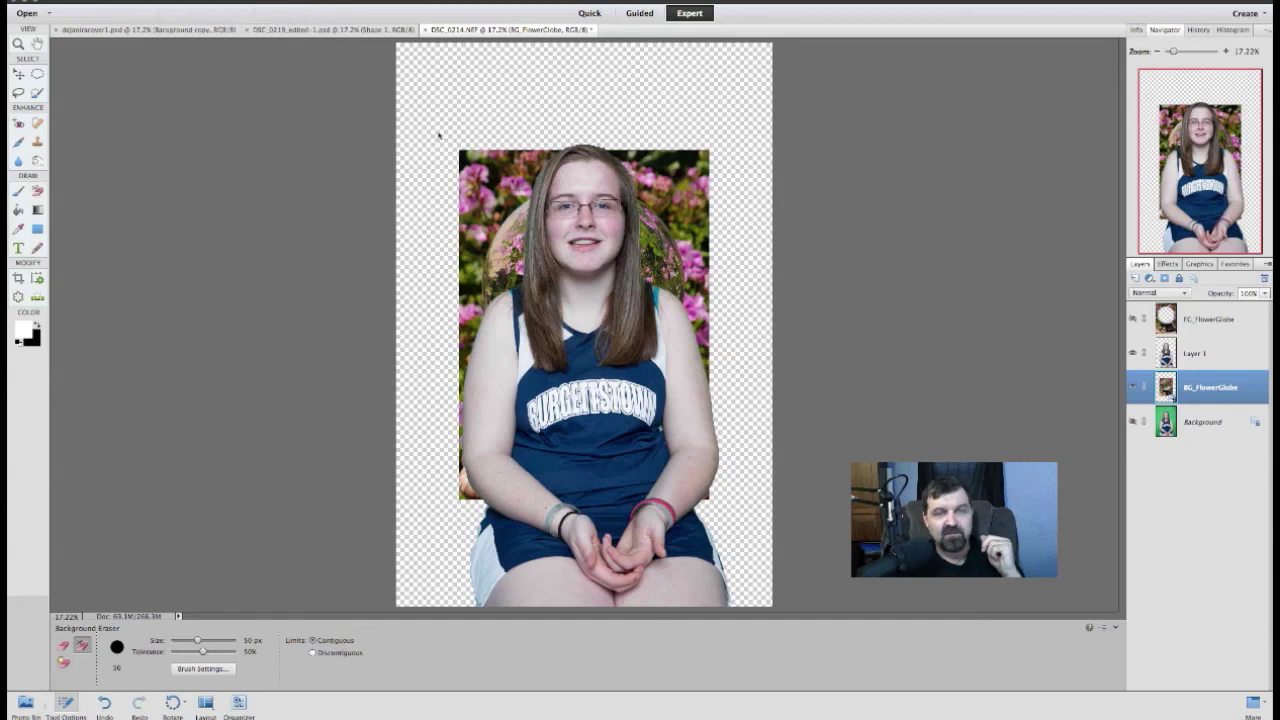
{"action": "left_click_drag", "start_coordinate": [459, 150], "coordinate": [384, 44]}
{"action": "left_click_drag", "start_coordinate": [708, 498], "coordinate": [791, 620]}
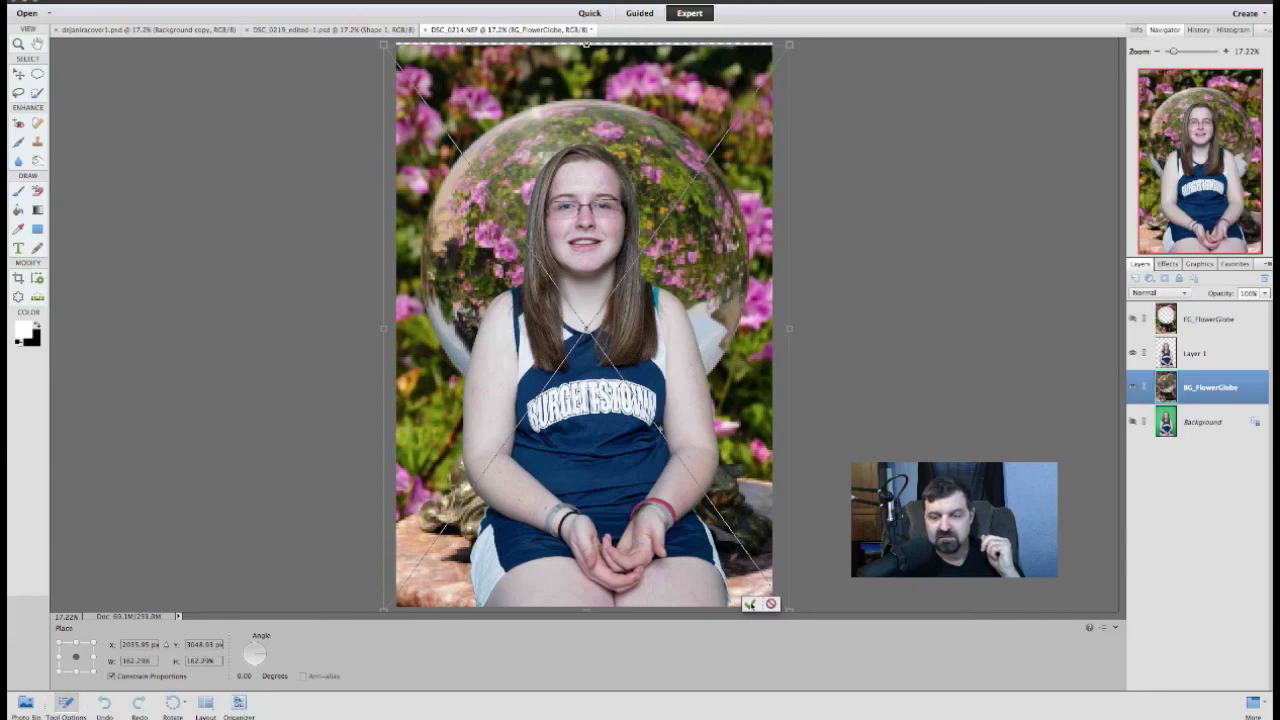
{"action": "key", "text": "e"}
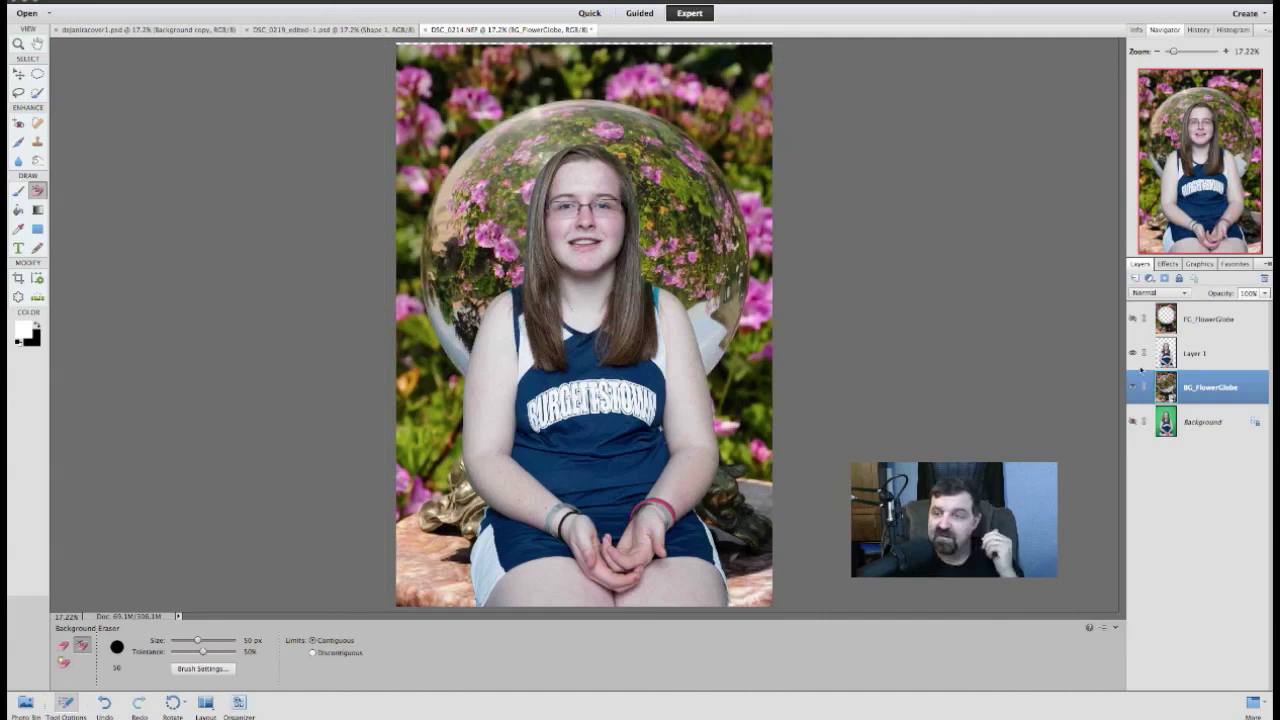
{"action": "left_click", "coordinate": [1133, 318]}
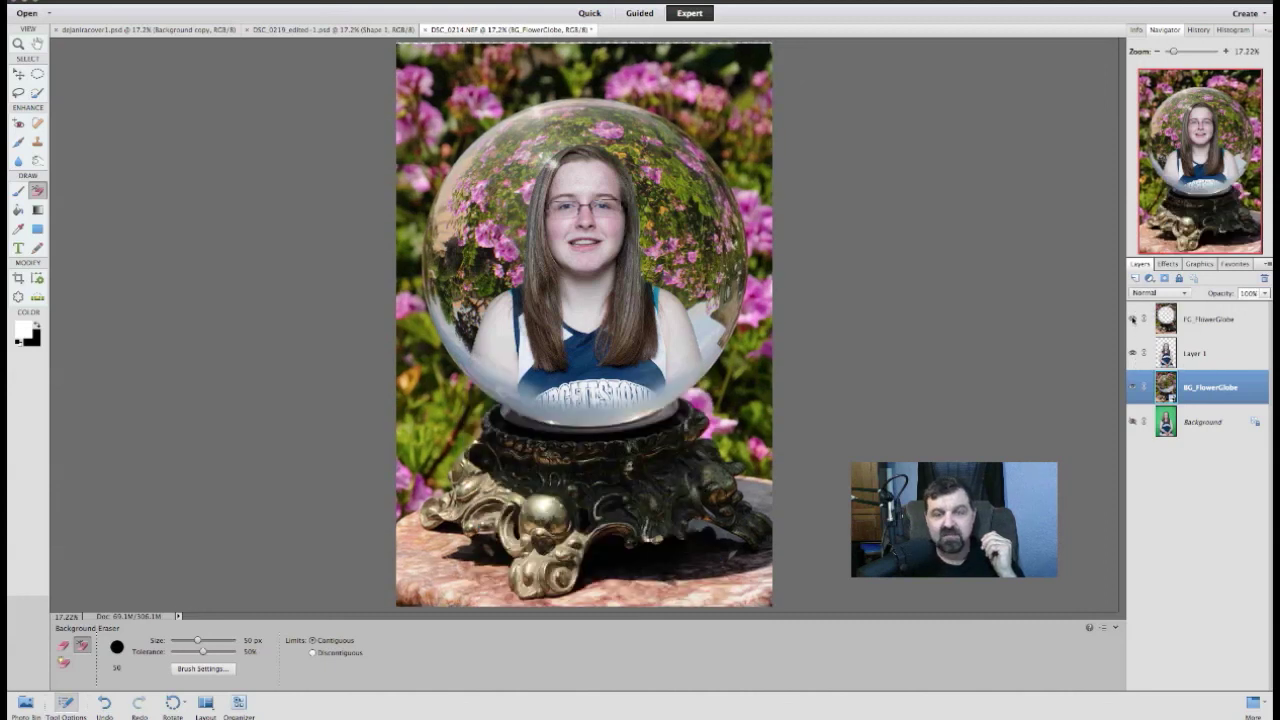